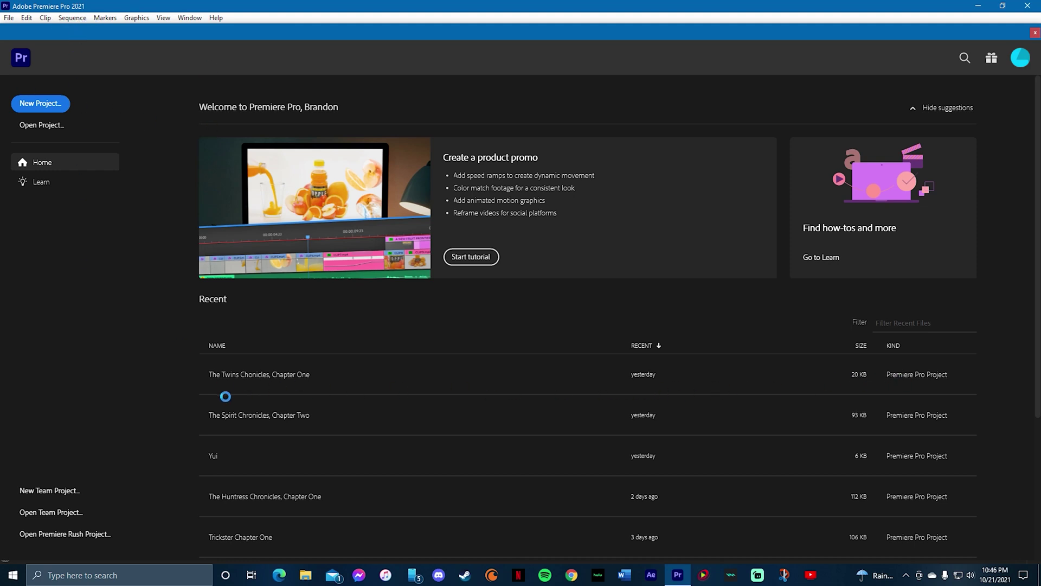
Open the recent project "The Twins Chonicles, Chapter One" and delete all existing media from its bin
click(292, 375)
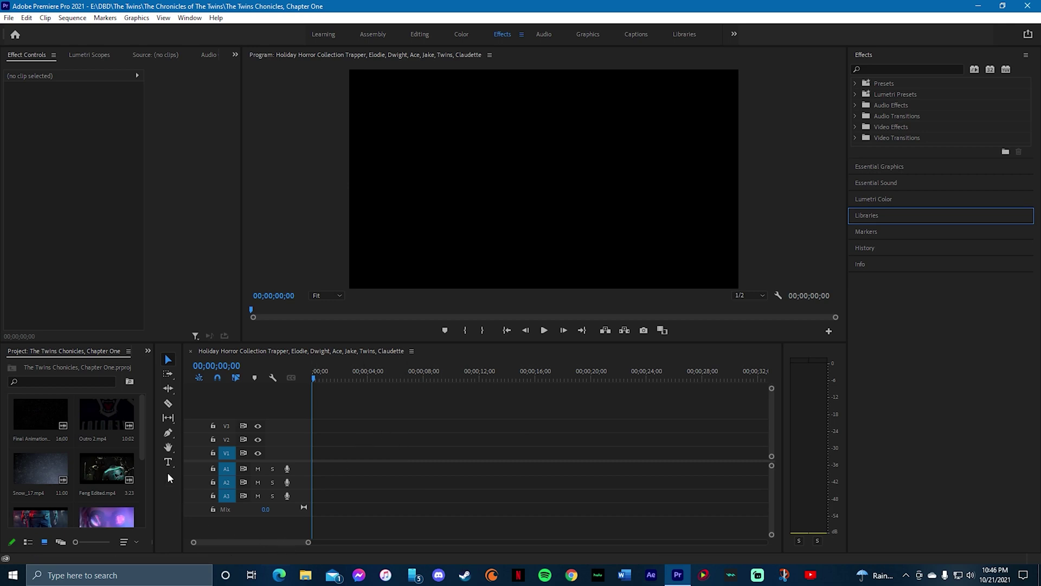
drag(141, 452, 22, 426)
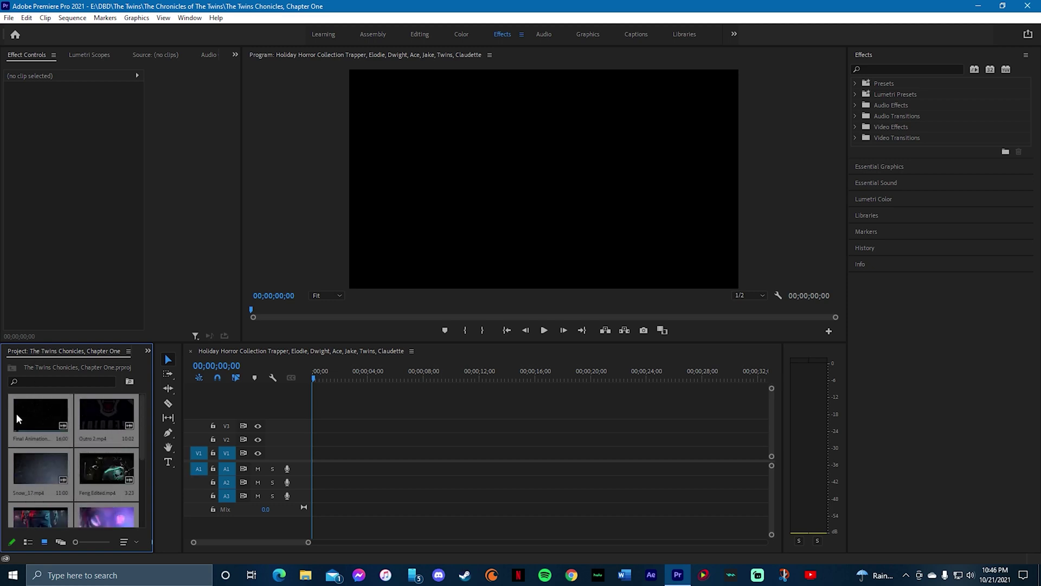
key(Delete)
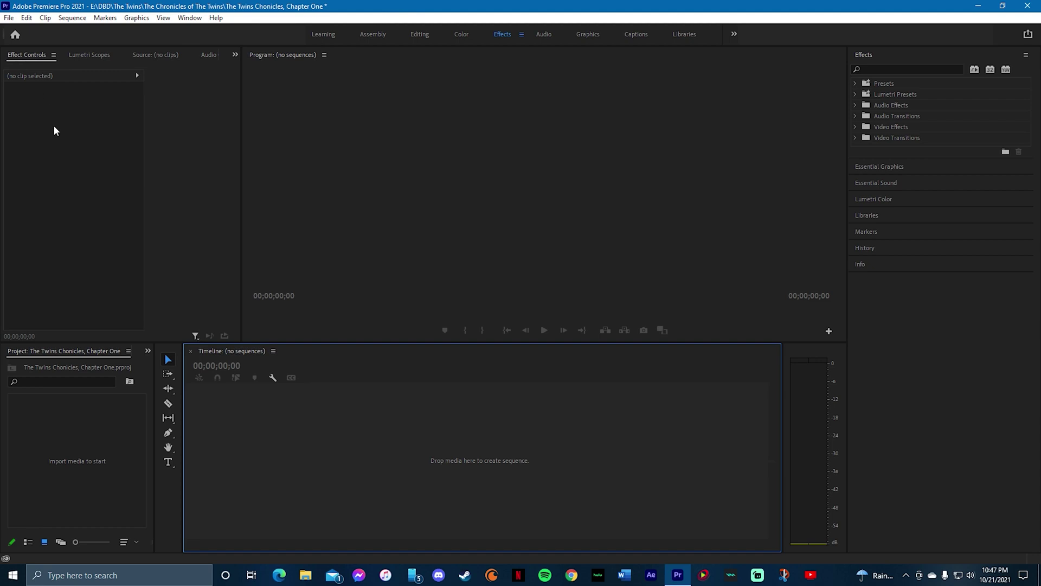
Import the Twins video from DBD > The Twins > The Chronicles of The Twins on the My Book (E:) drive
click(79, 459)
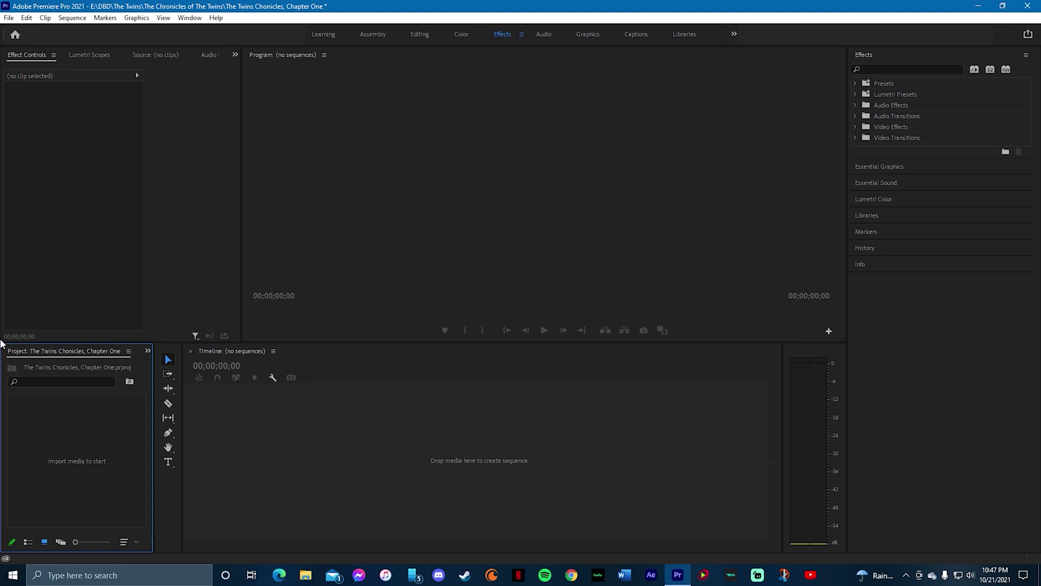
click(9, 18)
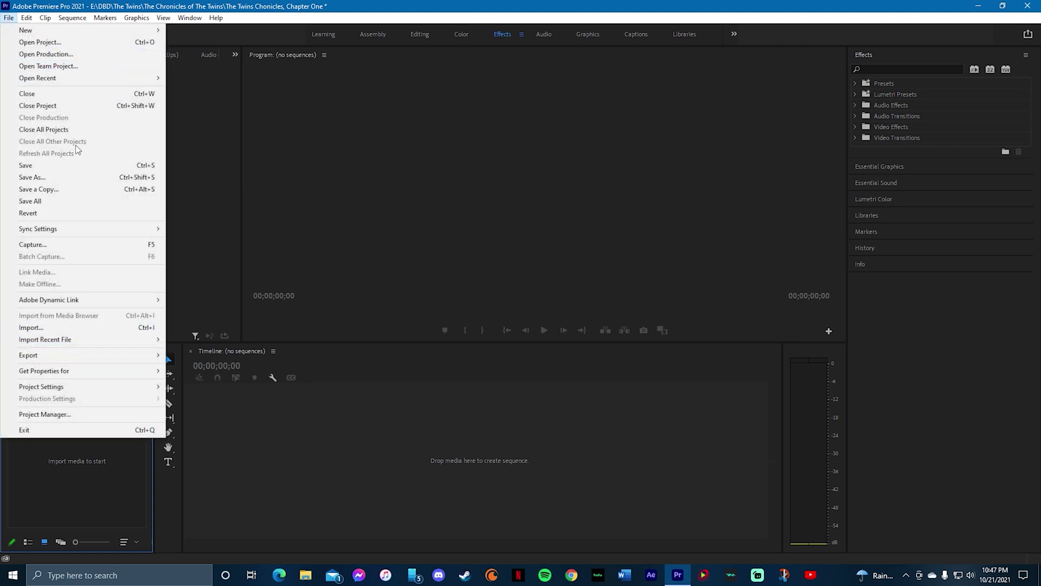
click(129, 476)
double_click(126, 470)
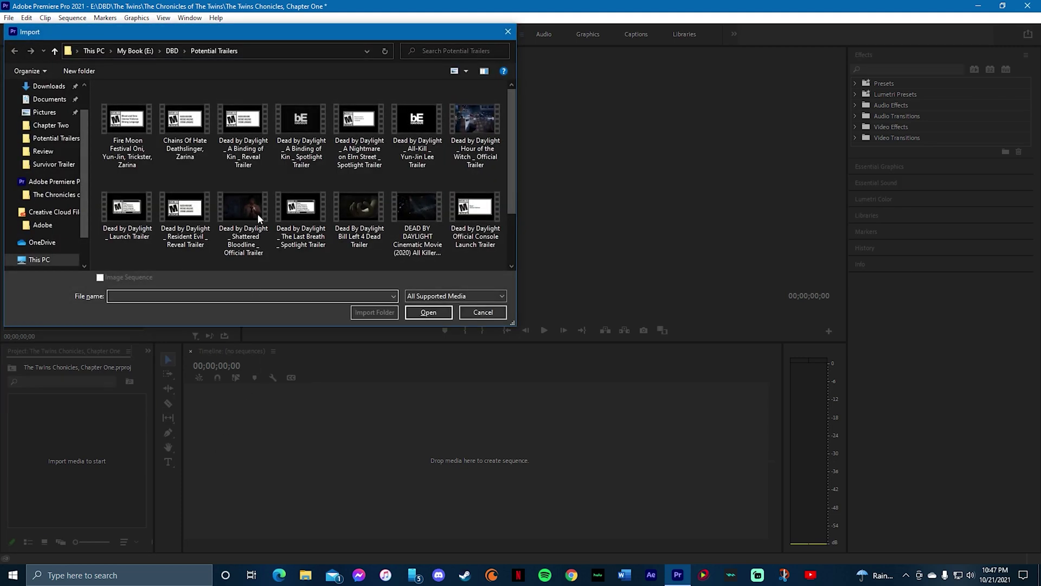
click(137, 52)
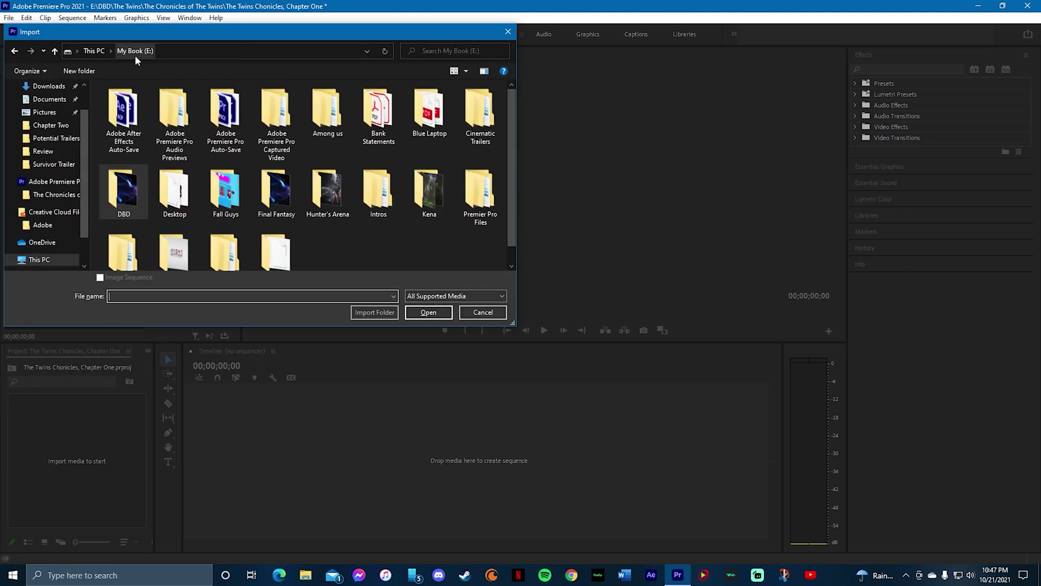
double_click(129, 204)
scroll(293, 195, down, 5)
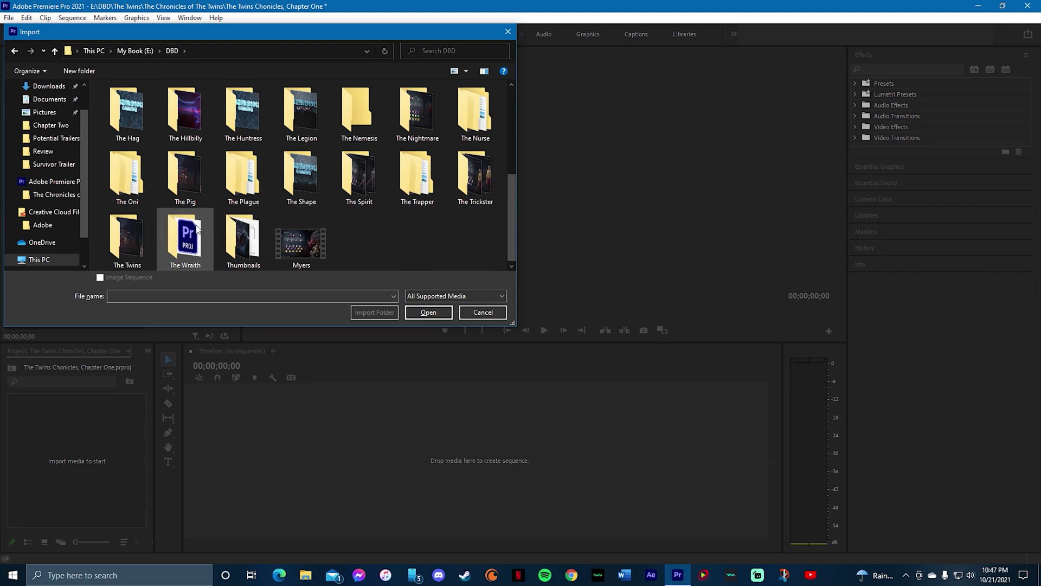
double_click(132, 241)
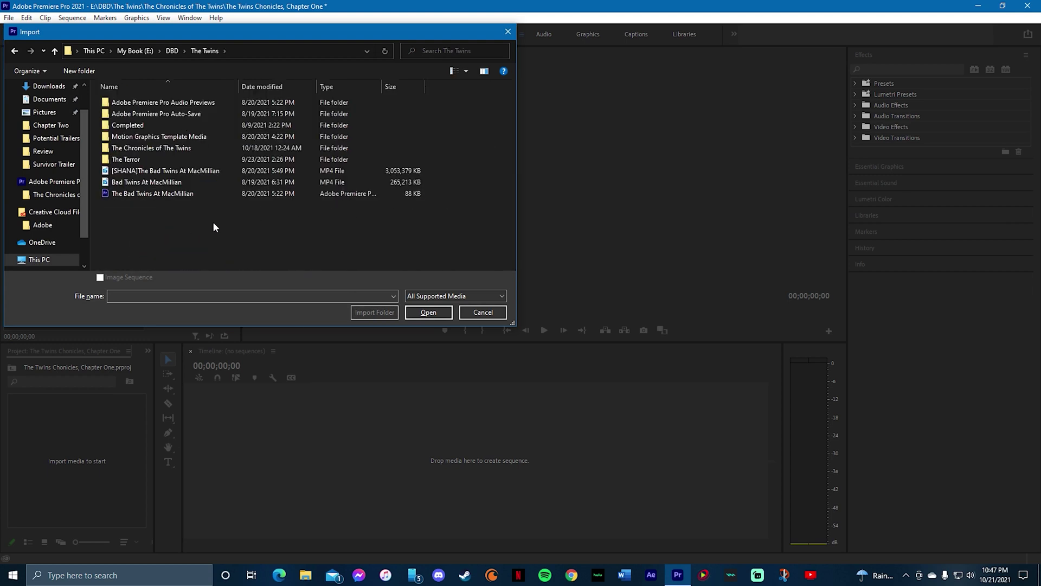
double_click(150, 147)
double_click(251, 113)
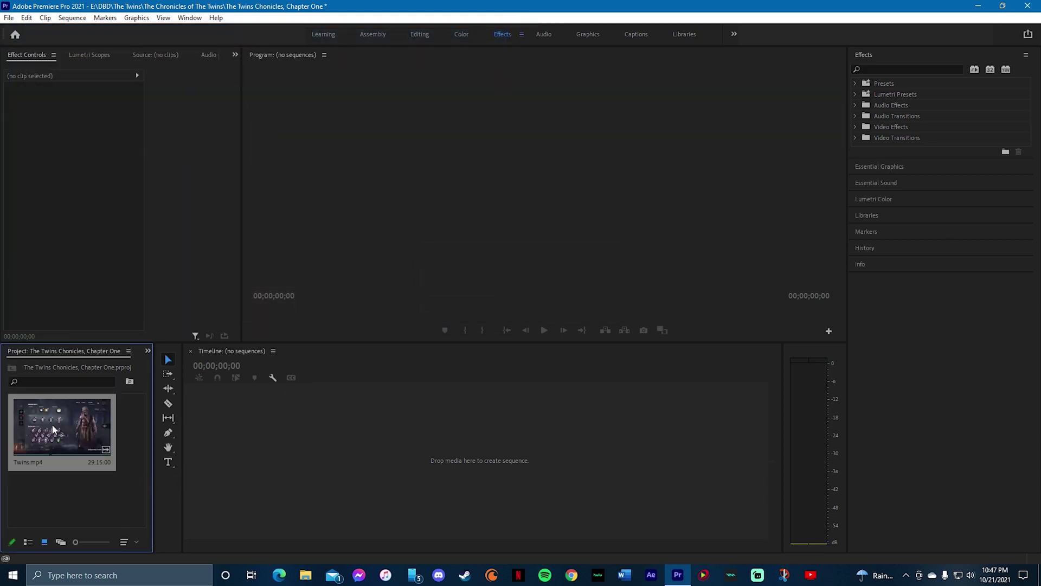
Create a sequence from the Twins.mp4 clip and move the playhead to 00:02:13:27 to view the survivor lobby
drag(52, 434, 235, 461)
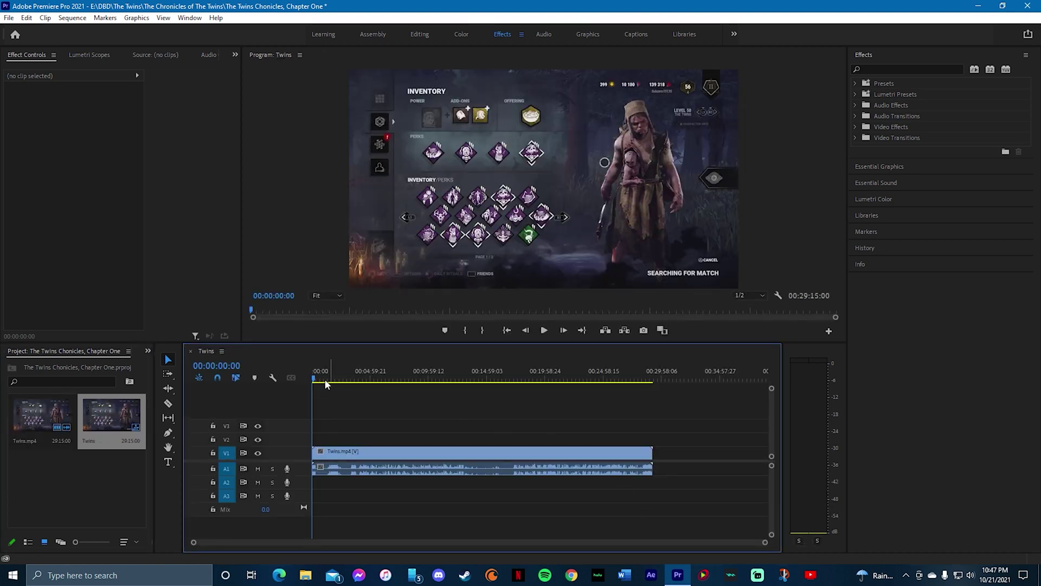
drag(313, 379, 340, 385)
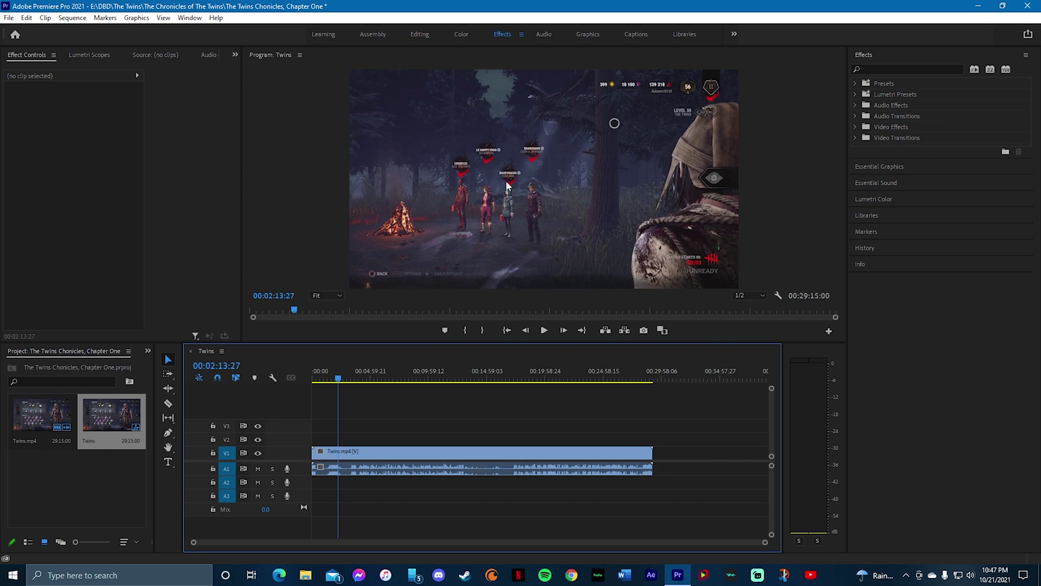
Import the Outro 2 video from the Intros > Outro folder on the My Book (E:) drive
click(99, 476)
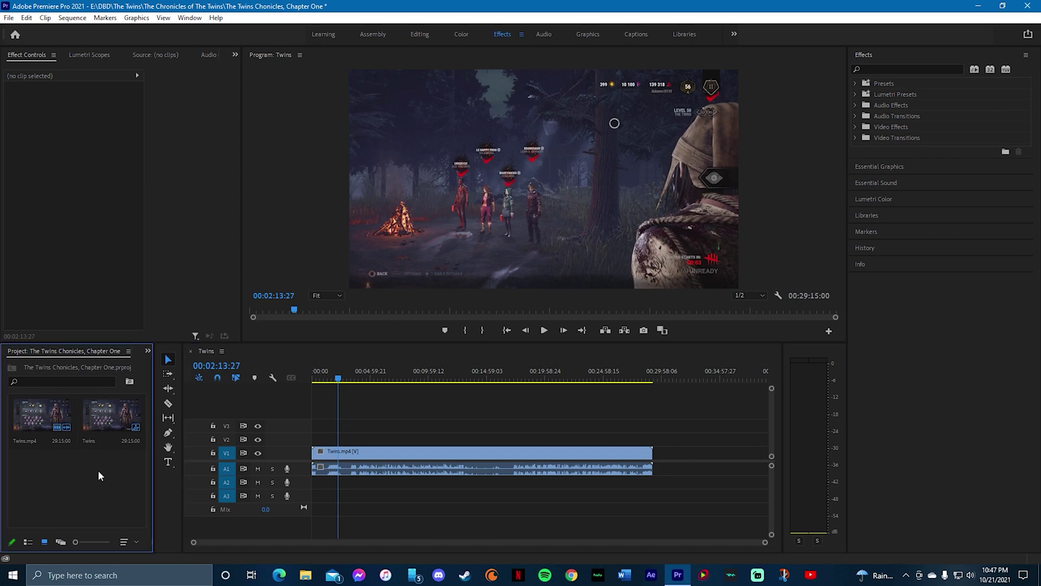
double_click(99, 471)
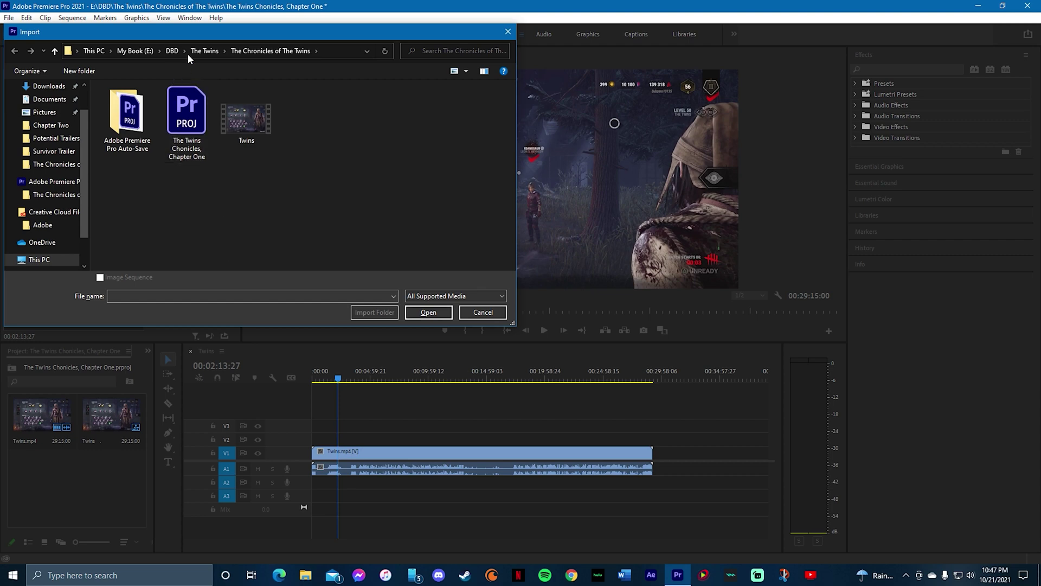
click(172, 52)
click(150, 51)
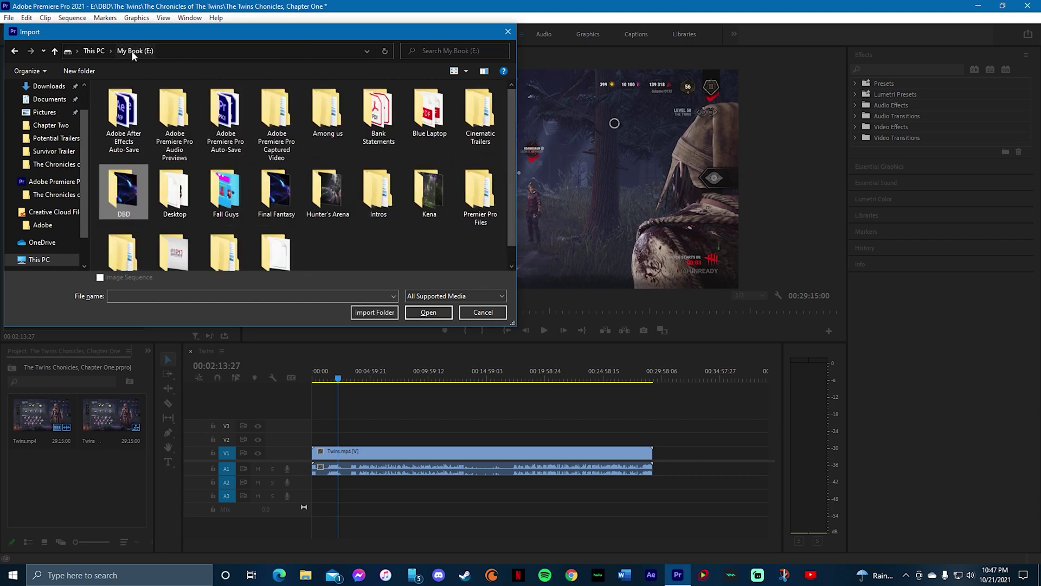
double_click(380, 196)
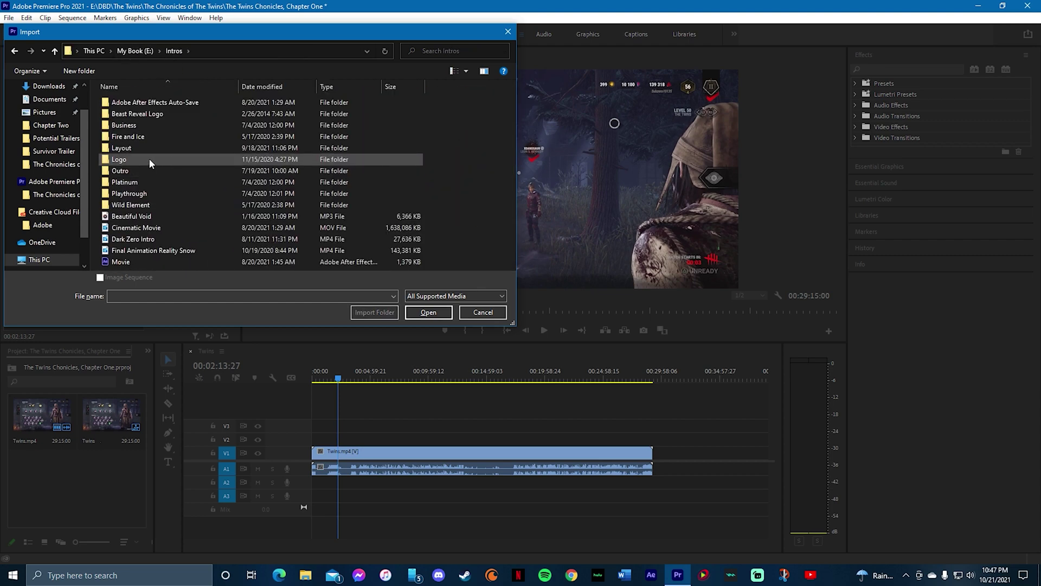
double_click(141, 181)
double_click(134, 116)
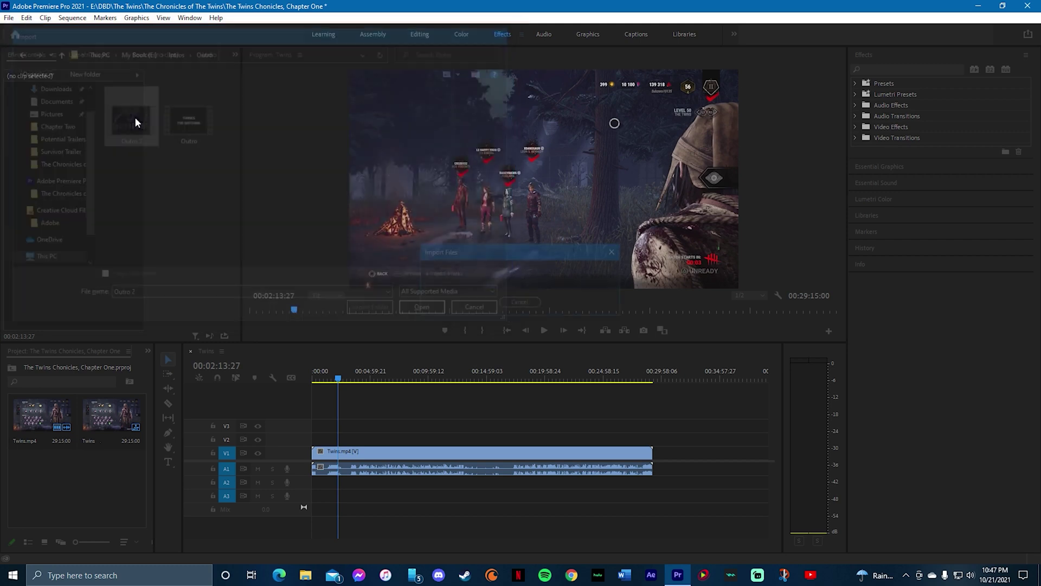
Import the "Final Animation Reality Snow" video from the Intros folder
double_click(87, 527)
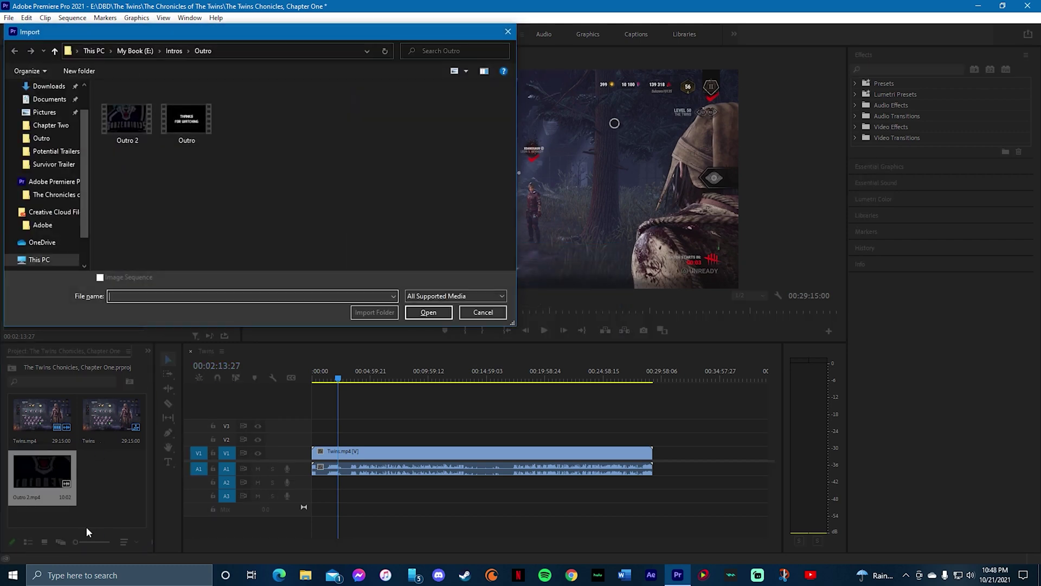
click(172, 51)
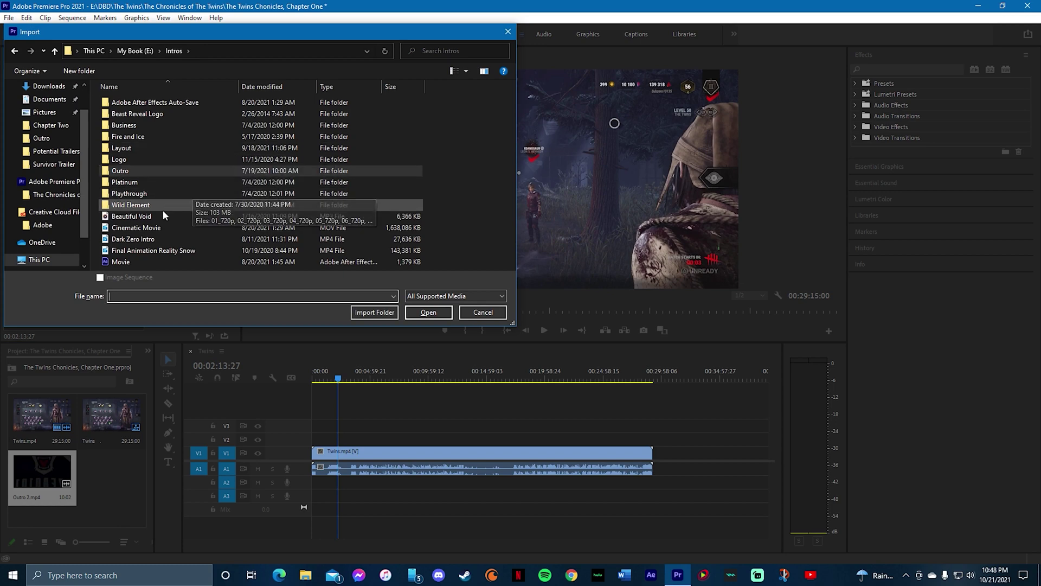
click(146, 251)
double_click(145, 251)
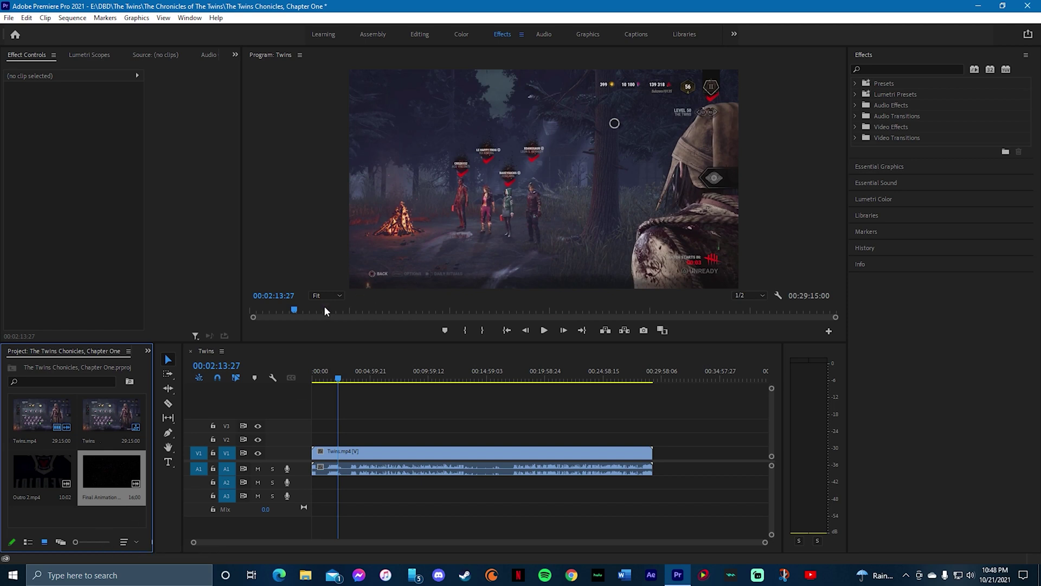
click(50, 514)
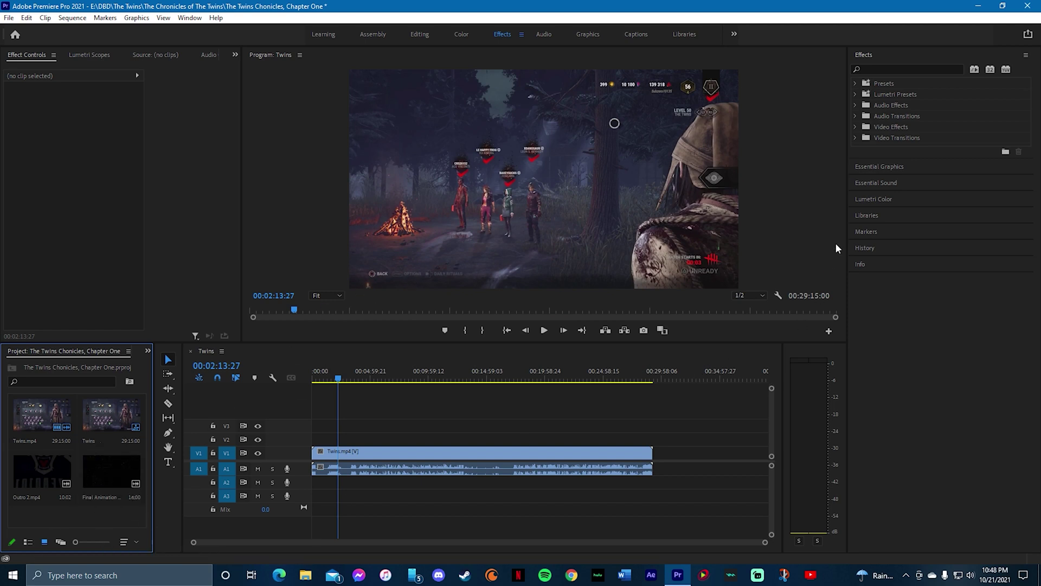
Browse the Essential Graphics templates for title designs such as Varient Cinematic Titles
click(880, 166)
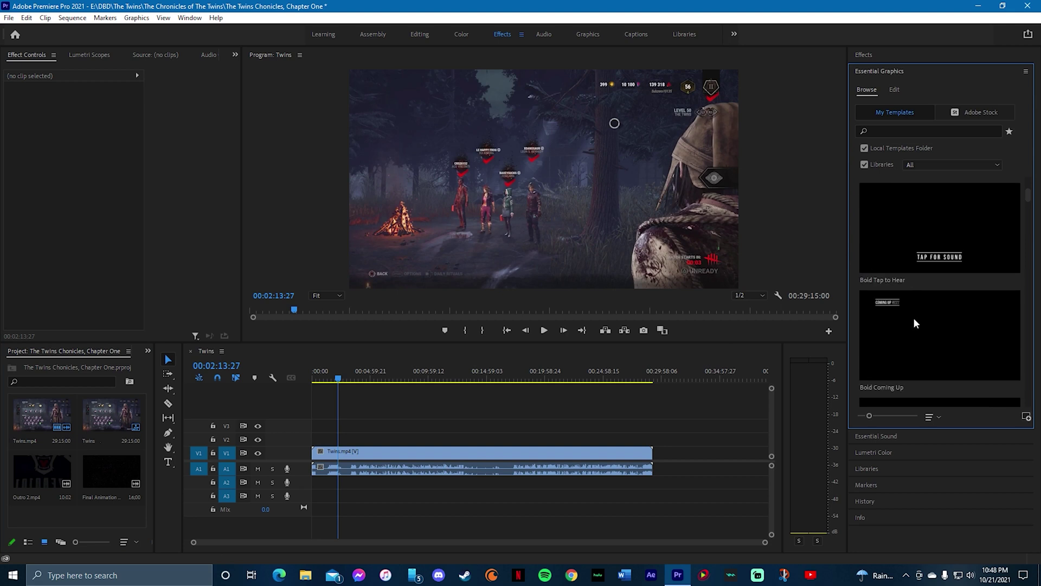
scroll(911, 320, down, 10)
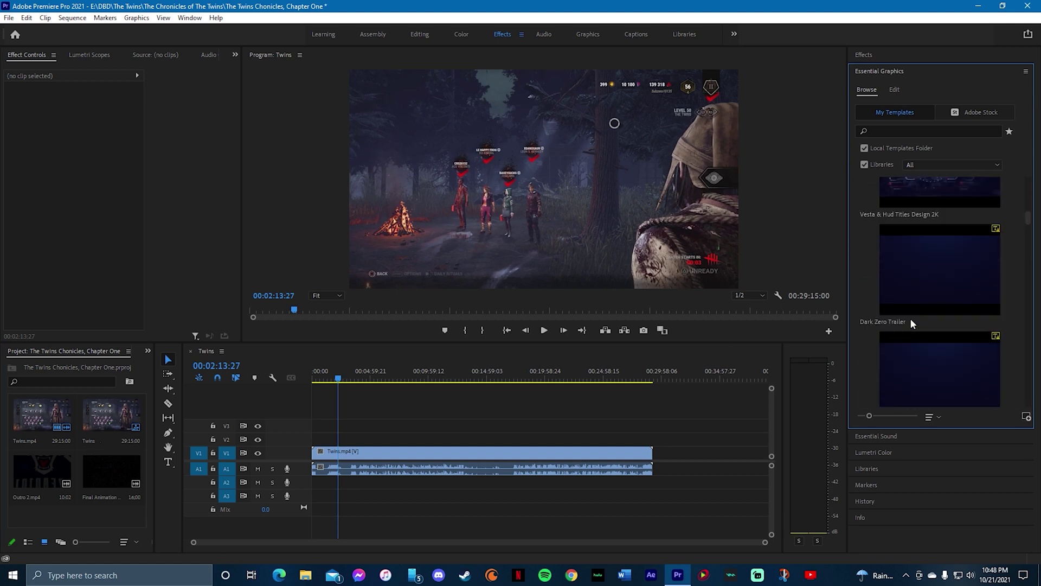
scroll(910, 317, up, 2)
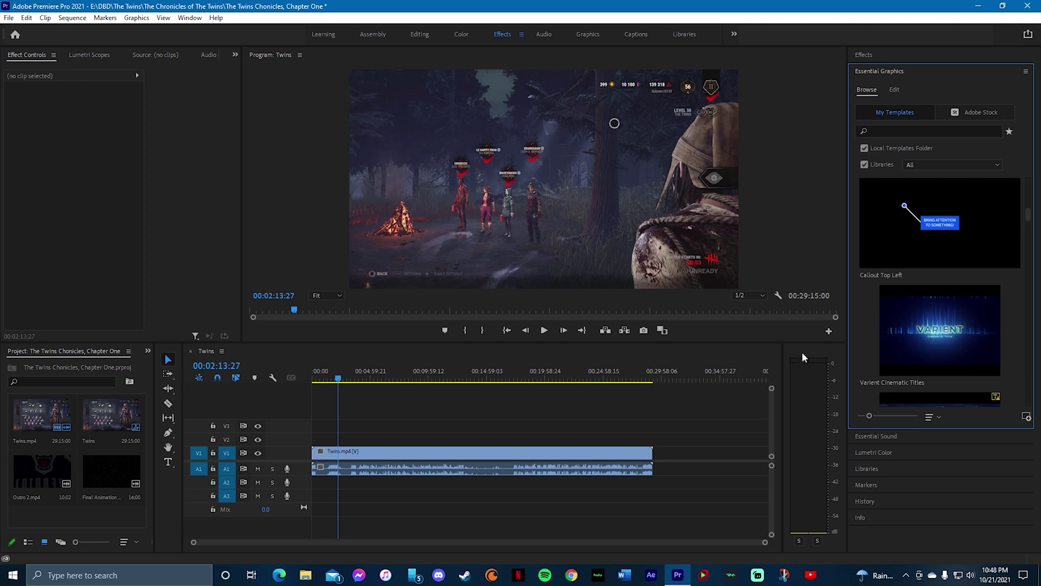
Import the Ace, Feng Edited, Leon Edited_3 and Yui videos together from the DBD > Survivor Trailer folder
click(82, 525)
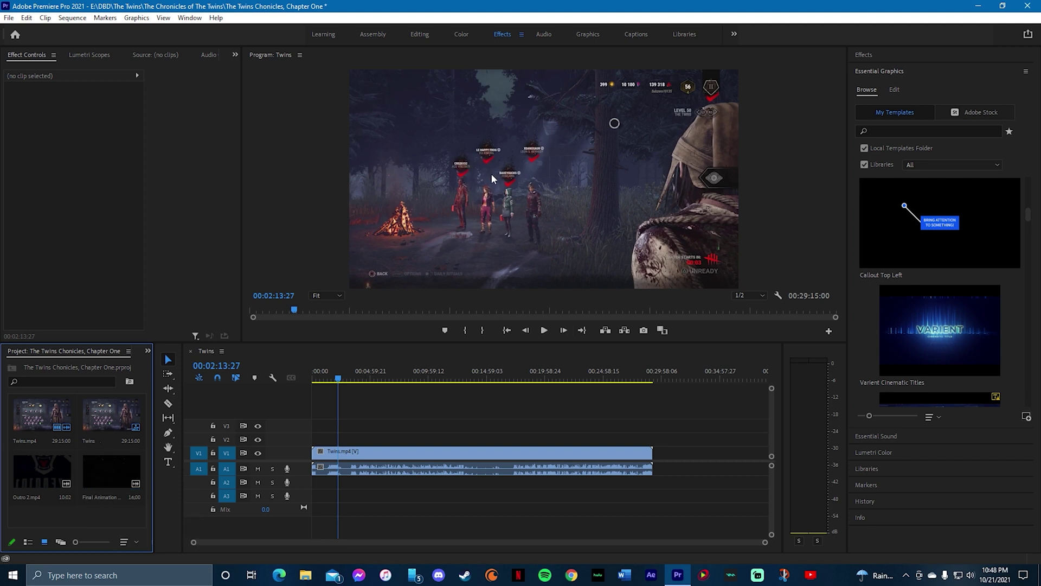
double_click(119, 519)
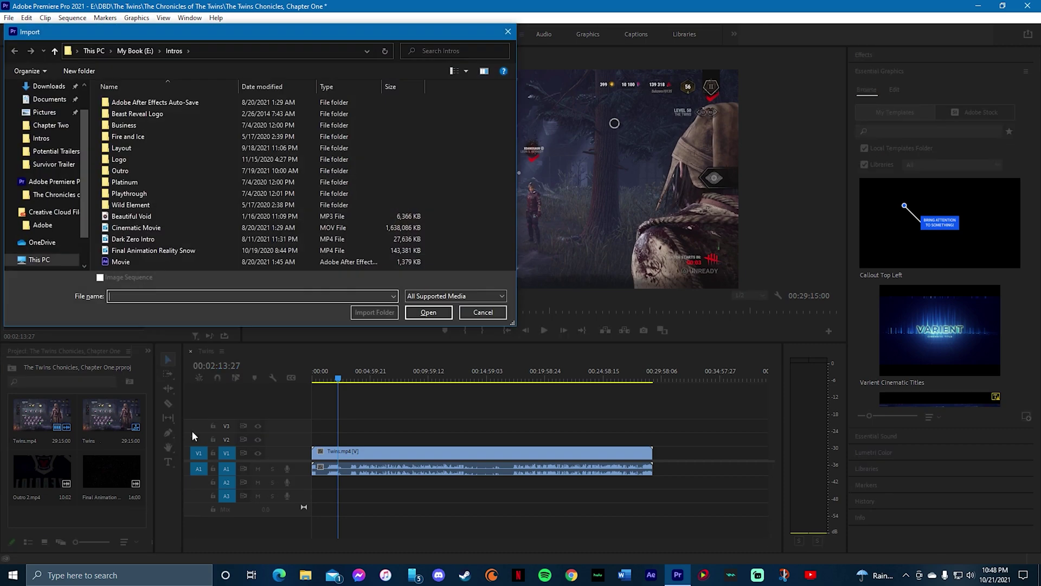
click(146, 52)
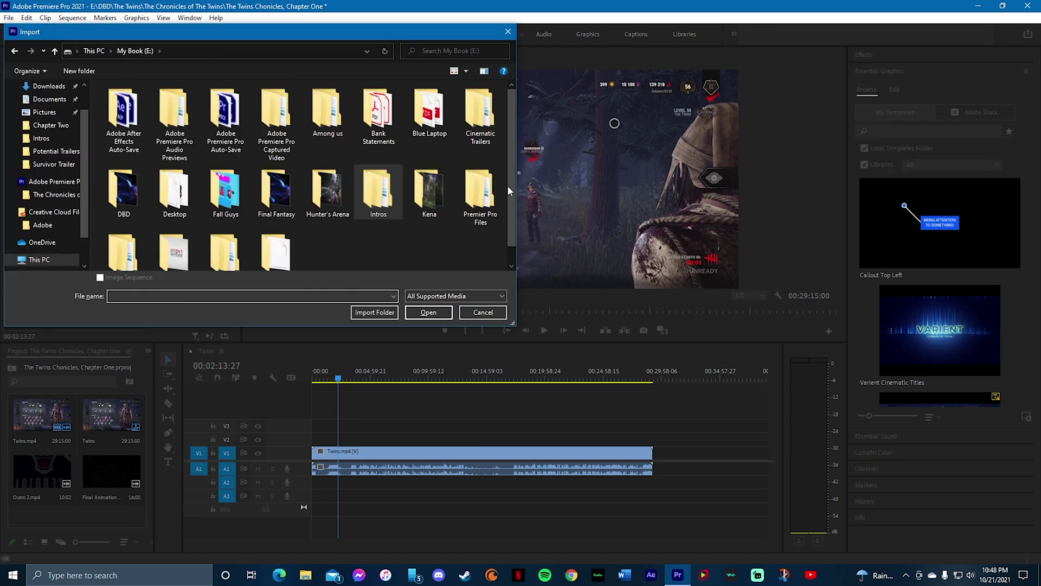
double_click(137, 200)
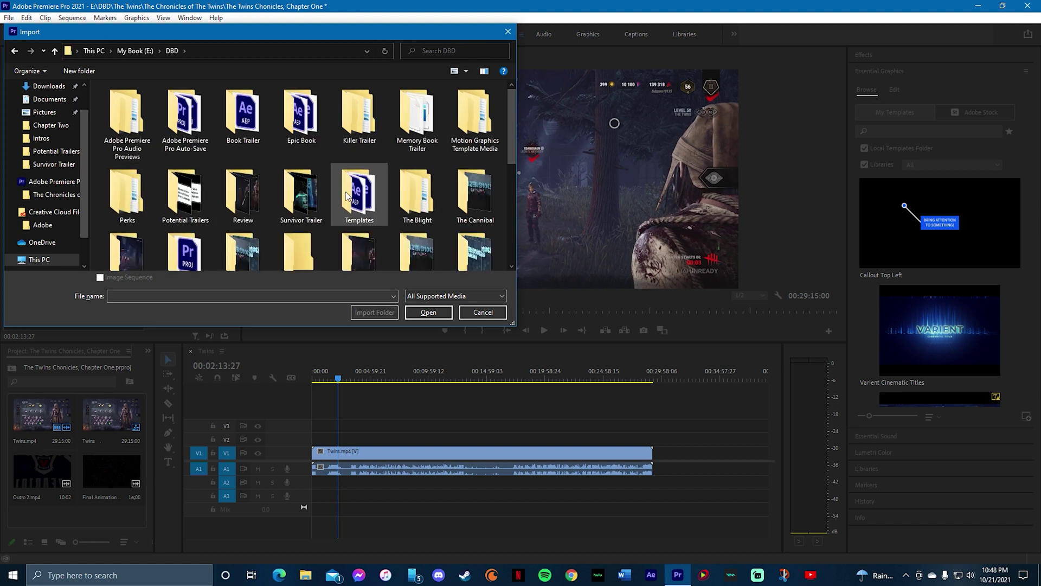
double_click(301, 190)
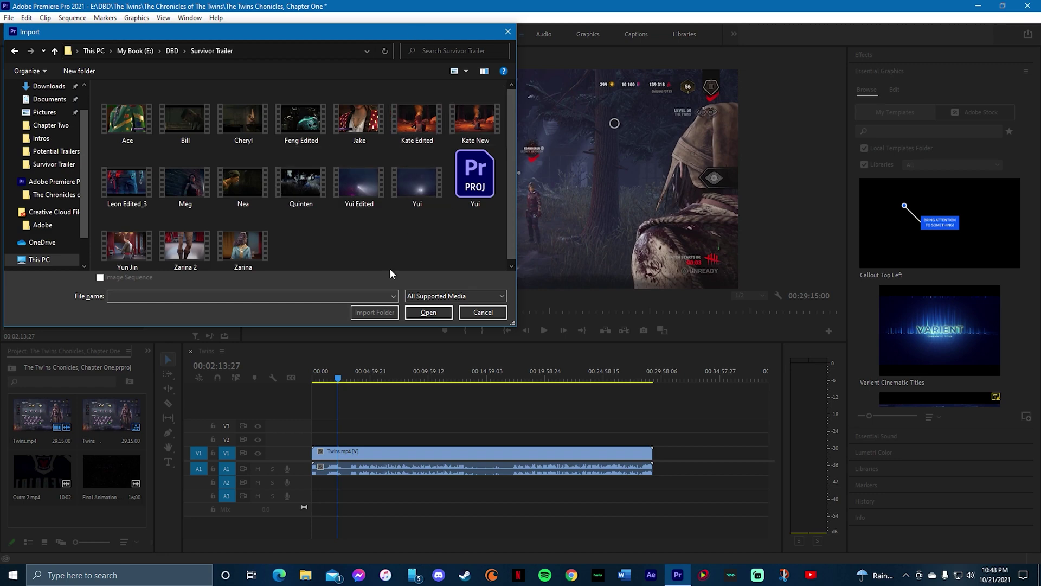
click(139, 181)
drag(312, 37, 352, 112)
ctrl+click(457, 253)
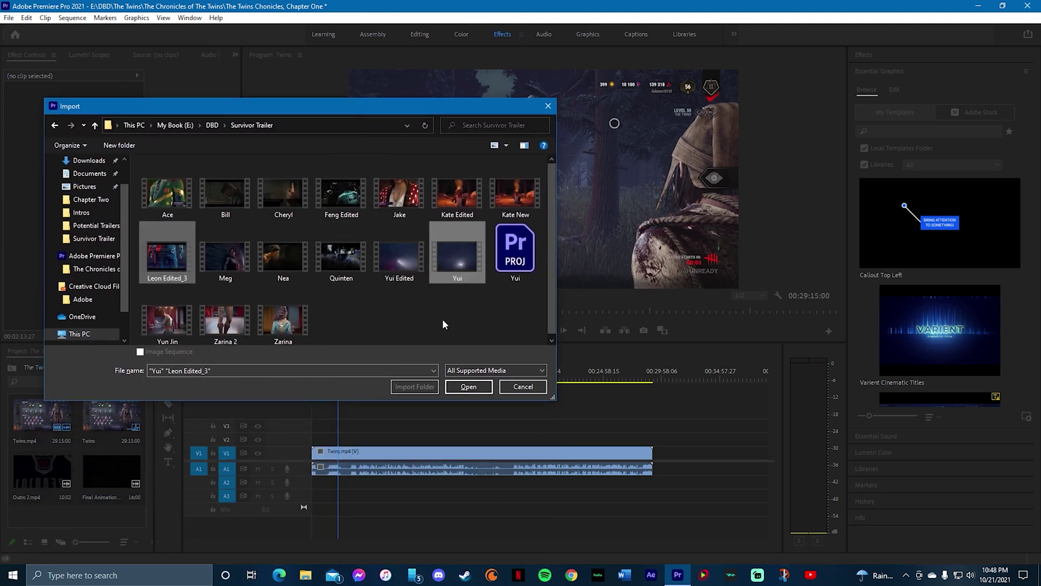
ctrl+click(341, 195)
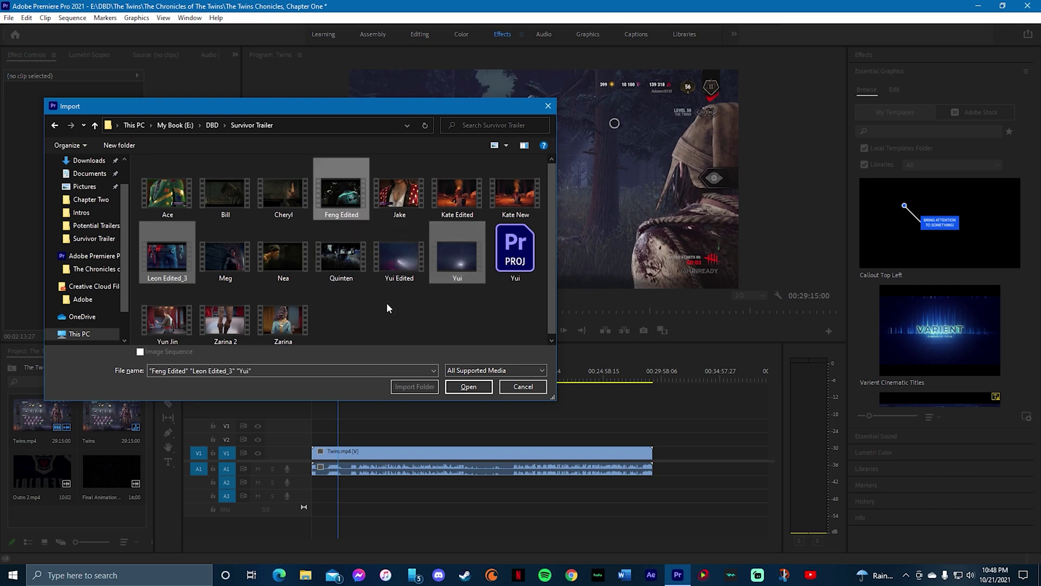
ctrl+click(167, 193)
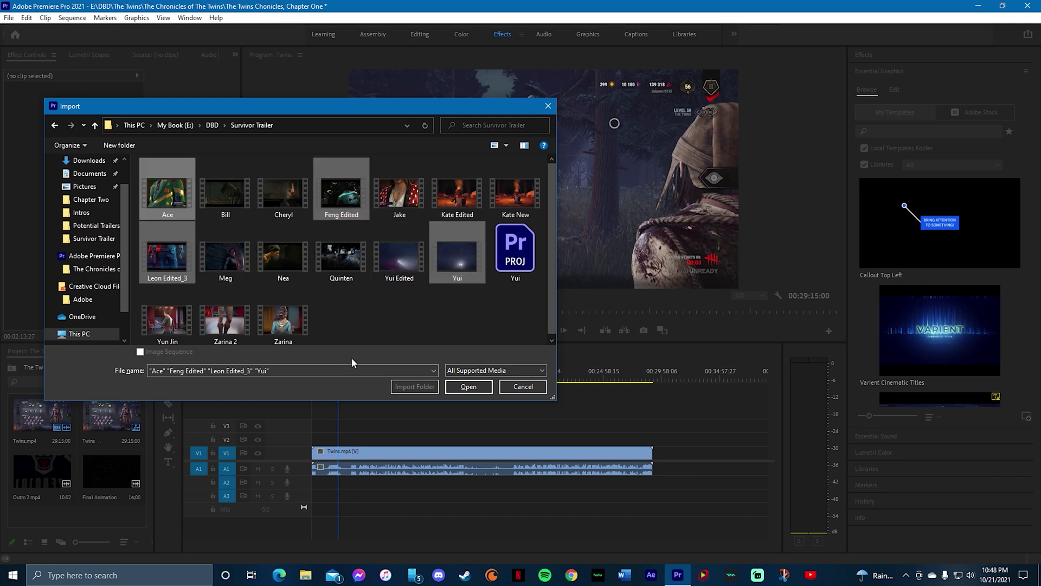
click(470, 386)
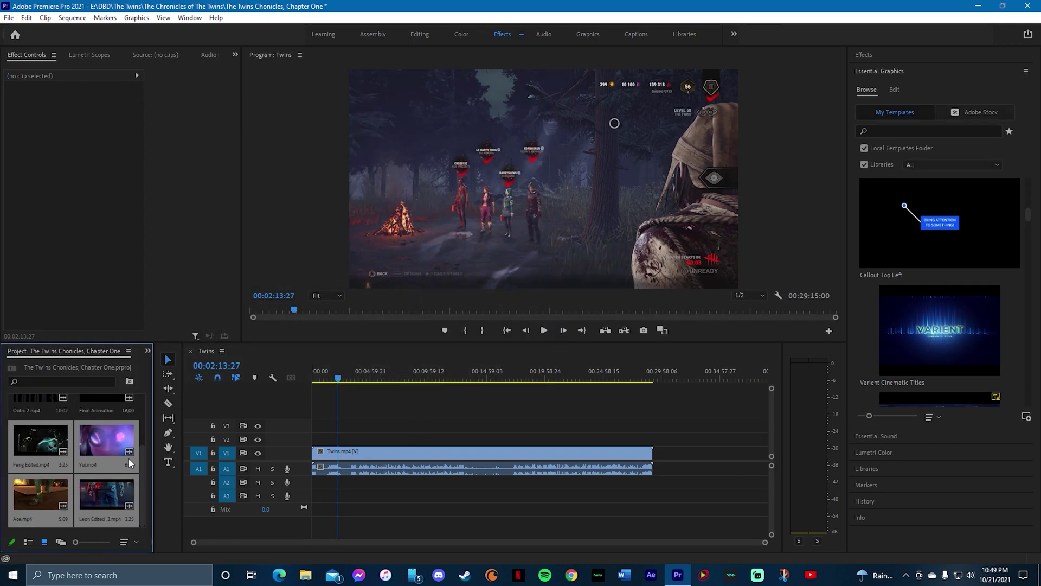
Delete the Twins.mp4 gameplay clip with its audio from the Twins sequence
click(378, 455)
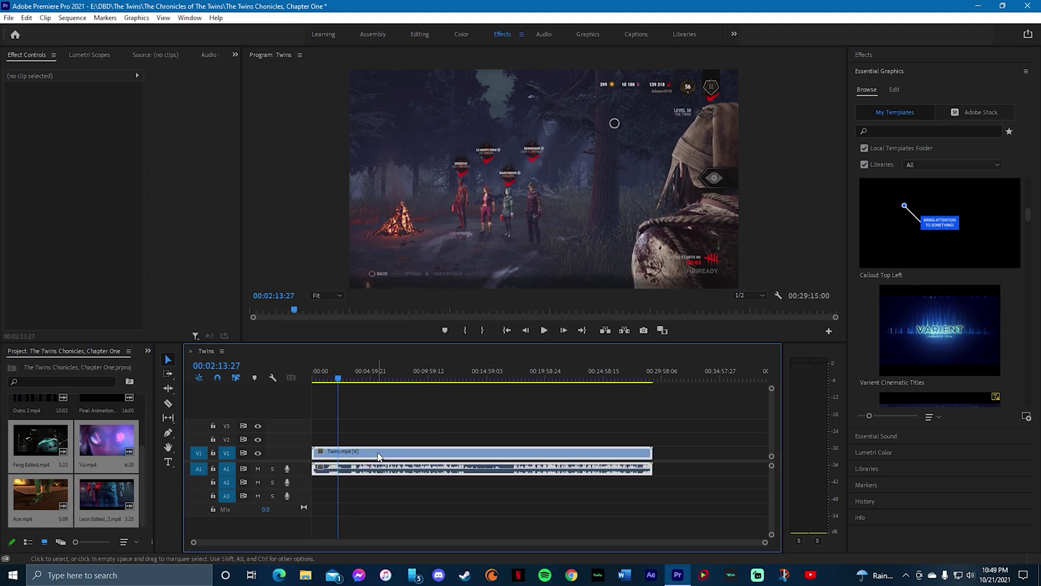
key(Delete)
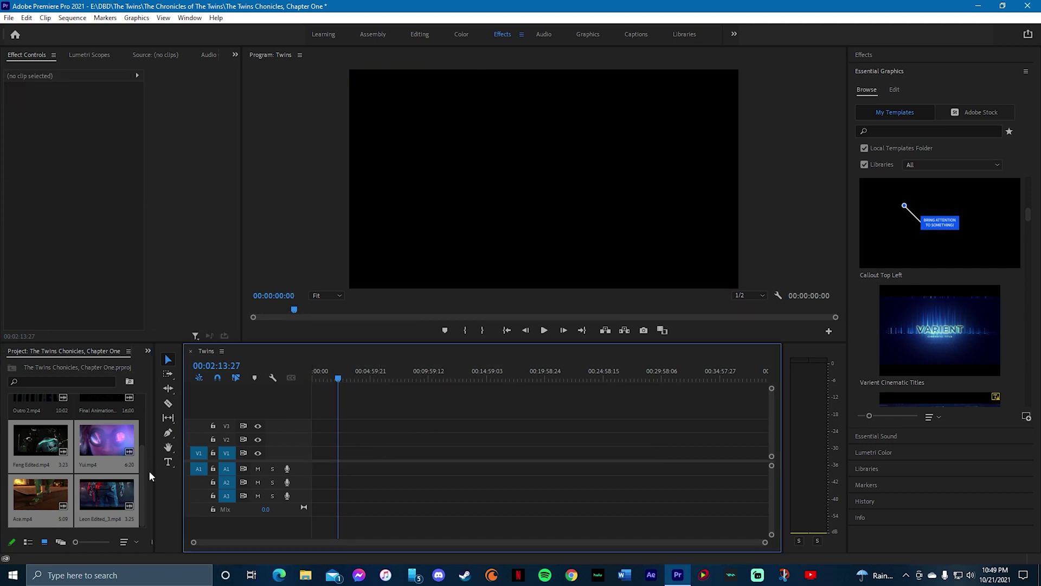
Place the Final Animation Reality Snow intro at the start of the Twins sequence and change the sequence settings to match the clip
scroll(83, 475, up, 2)
click(144, 379)
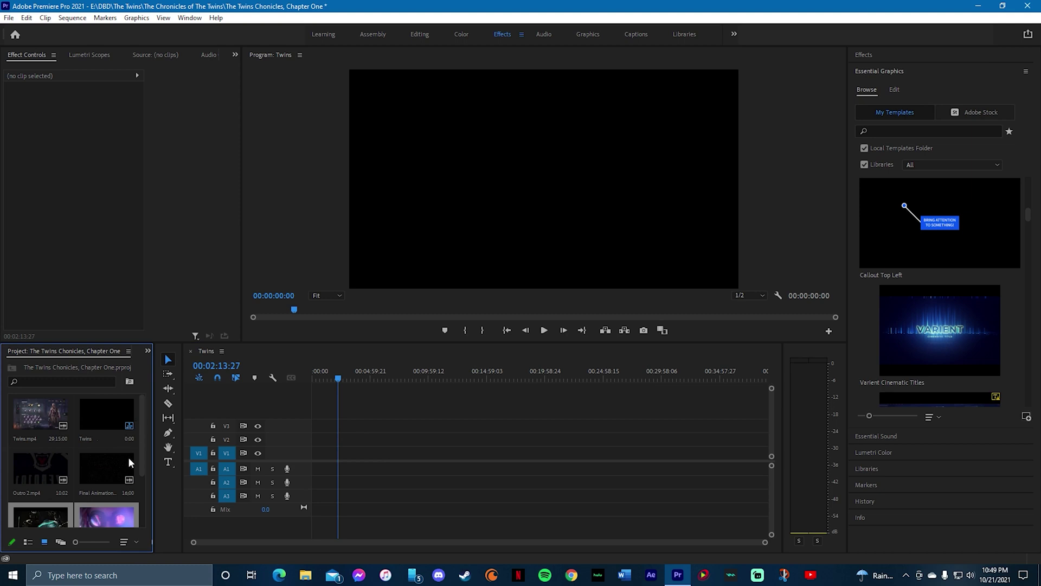
drag(95, 470, 304, 460)
click(530, 310)
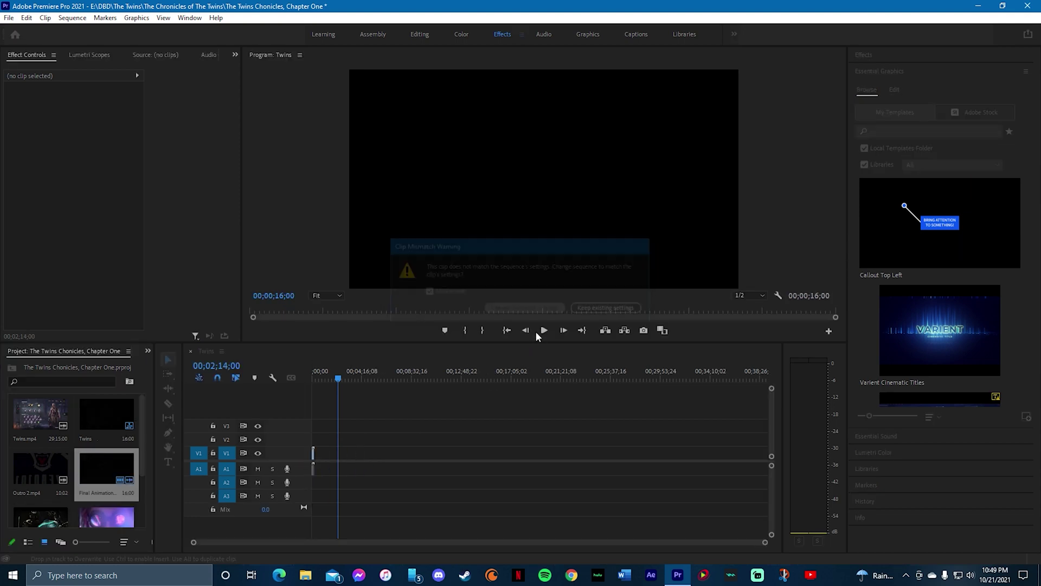
drag(764, 542, 495, 548)
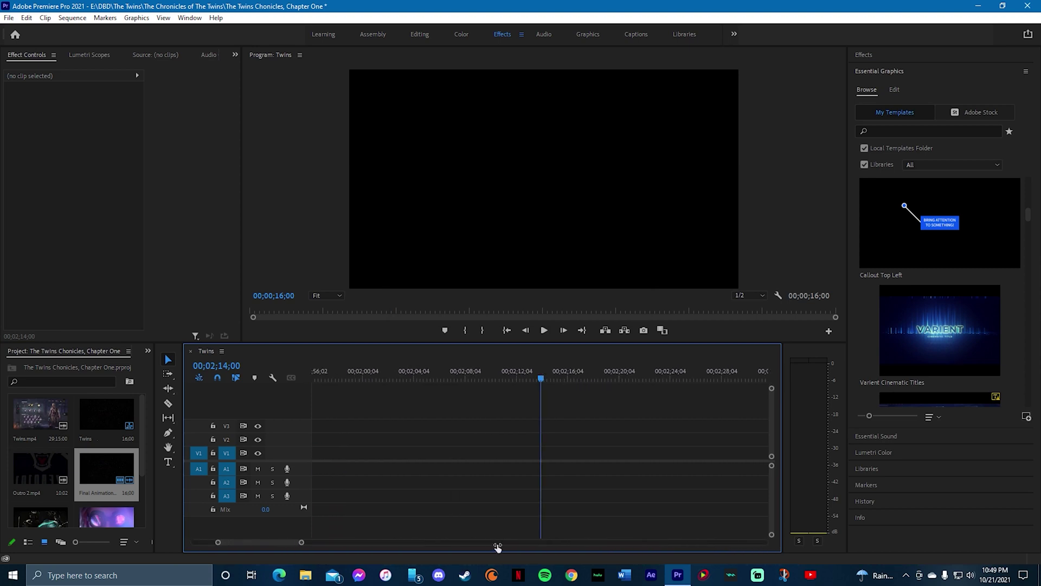
drag(292, 537, 246, 538)
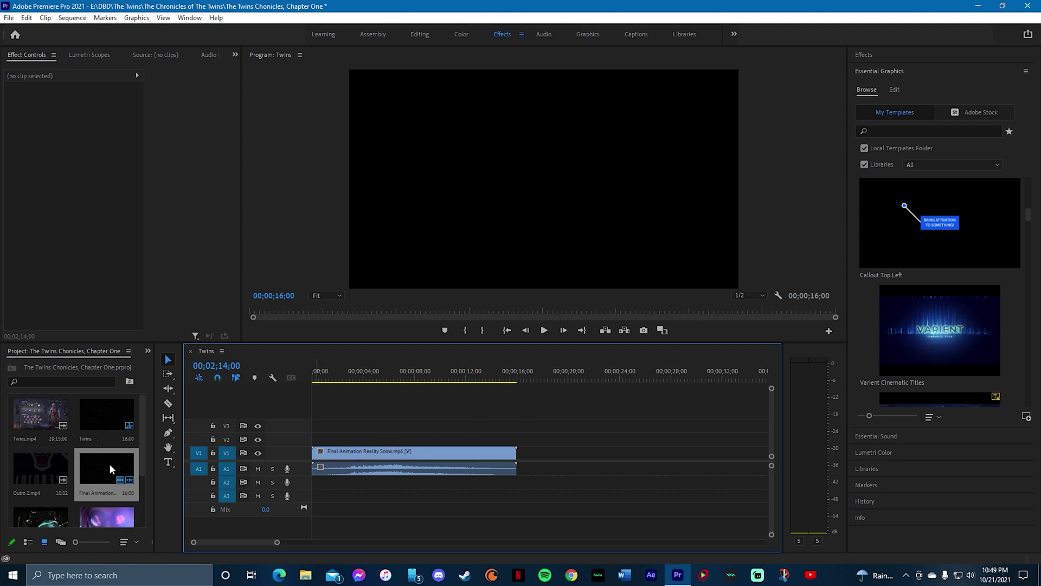
Append the Yui, Feng Edited, Leon Edited_3 and Ace clips in that order directly after the intro
scroll(57, 456, down, 1)
drag(106, 467, 521, 461)
drag(23, 474, 605, 461)
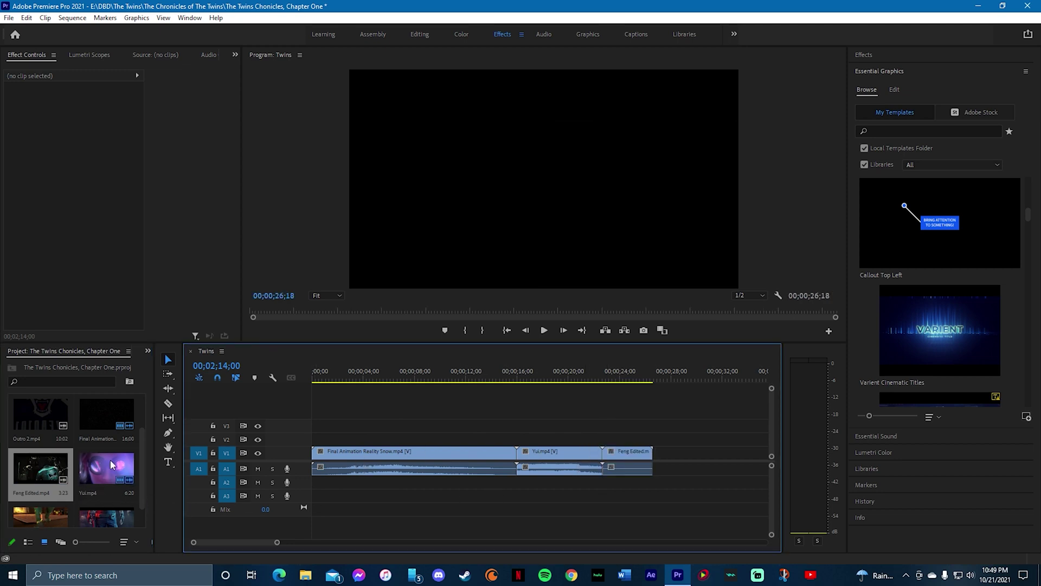
scroll(142, 480, down, 1)
drag(136, 504, 661, 478)
drag(48, 497, 703, 462)
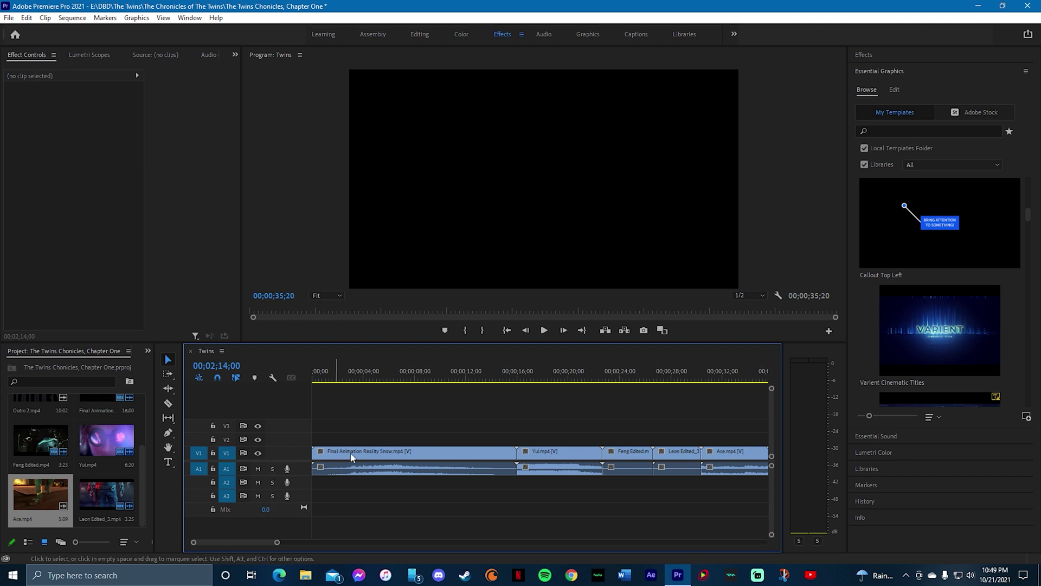
Play part of the intro animation and inspect the survivor clips, checking how the Yui clip fills the frame
click(351, 381)
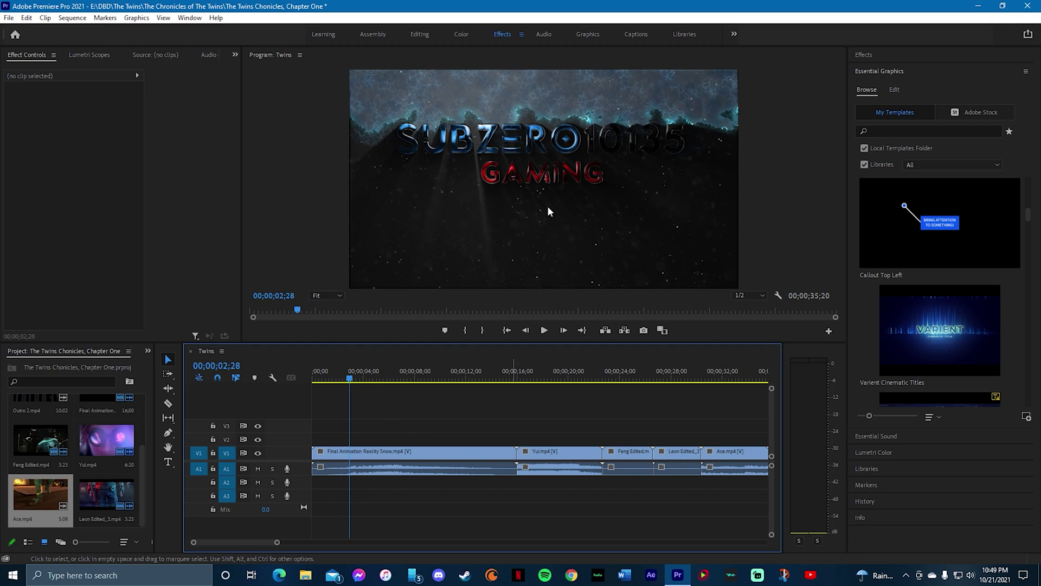
click(542, 331)
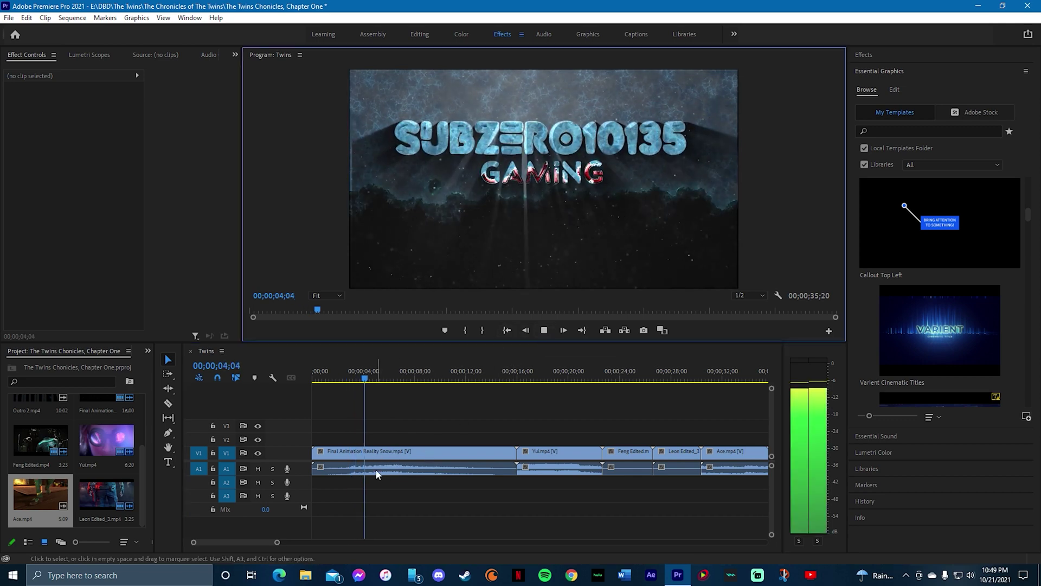
click(544, 330)
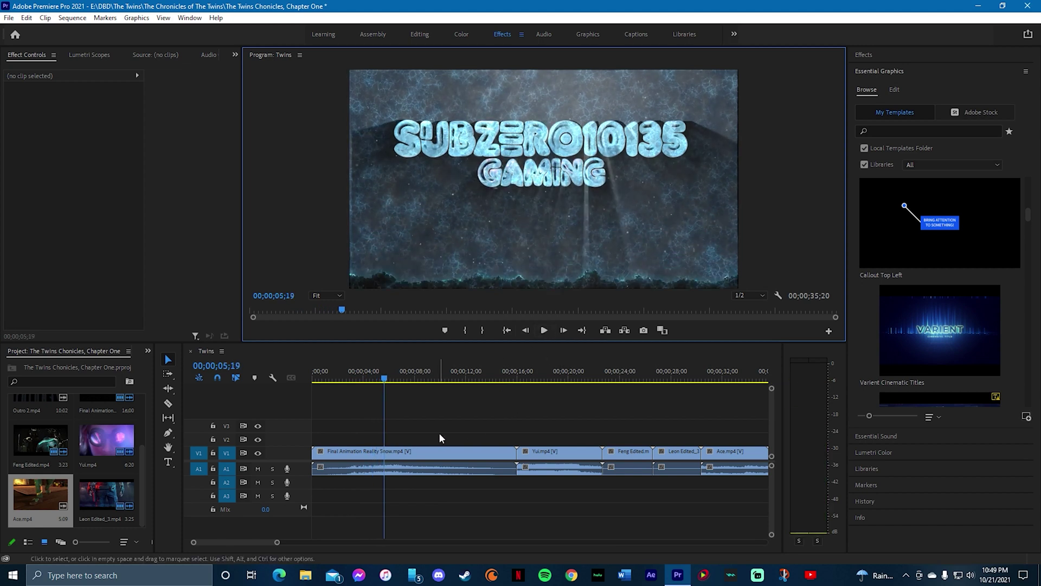
click(549, 378)
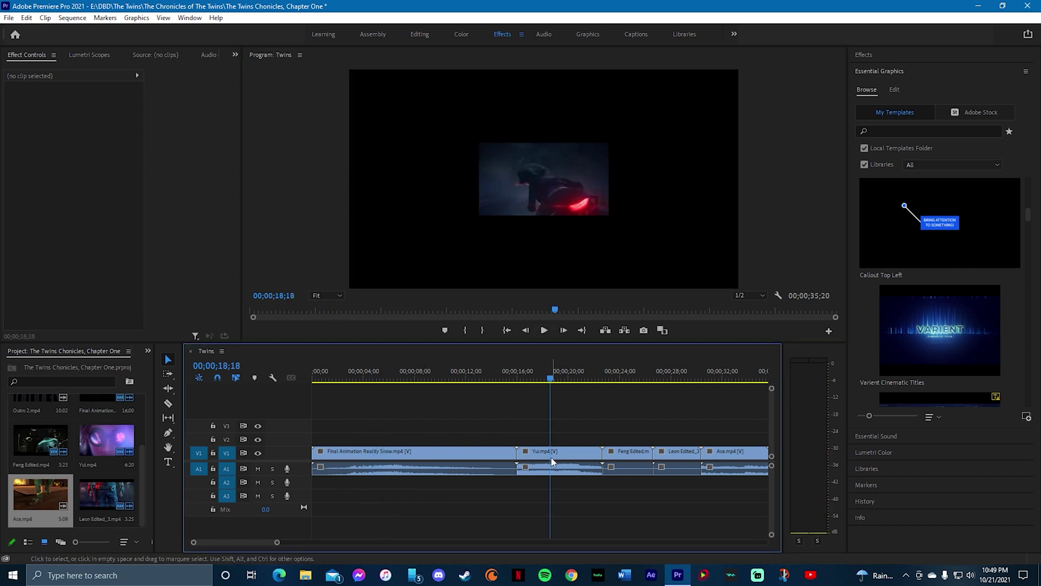
click(545, 470)
click(623, 459)
click(685, 455)
click(719, 462)
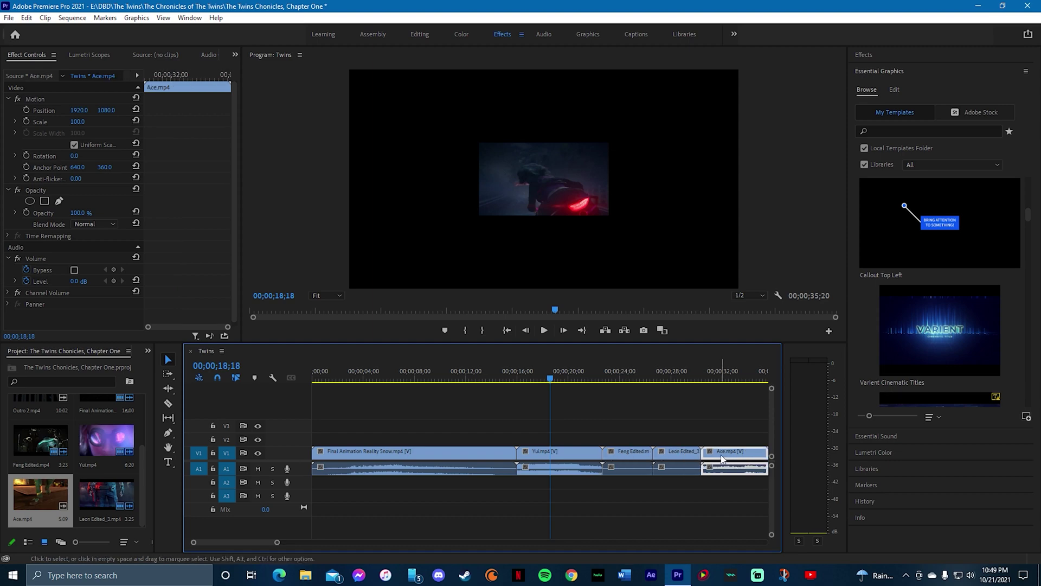
Unlink the Yui clip and delete its audio from the sequence
click(535, 451)
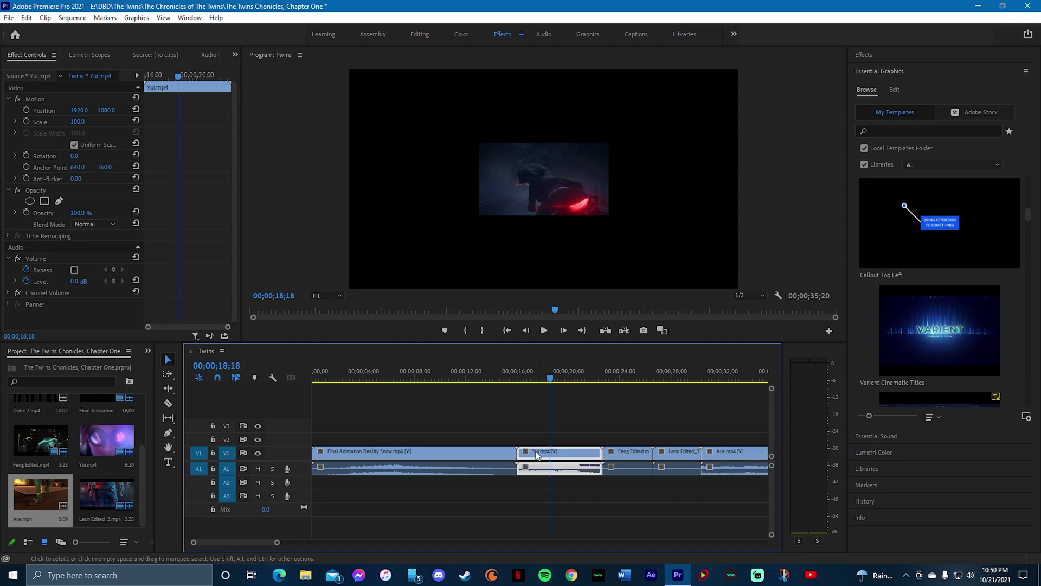
right_click(536, 450)
click(564, 184)
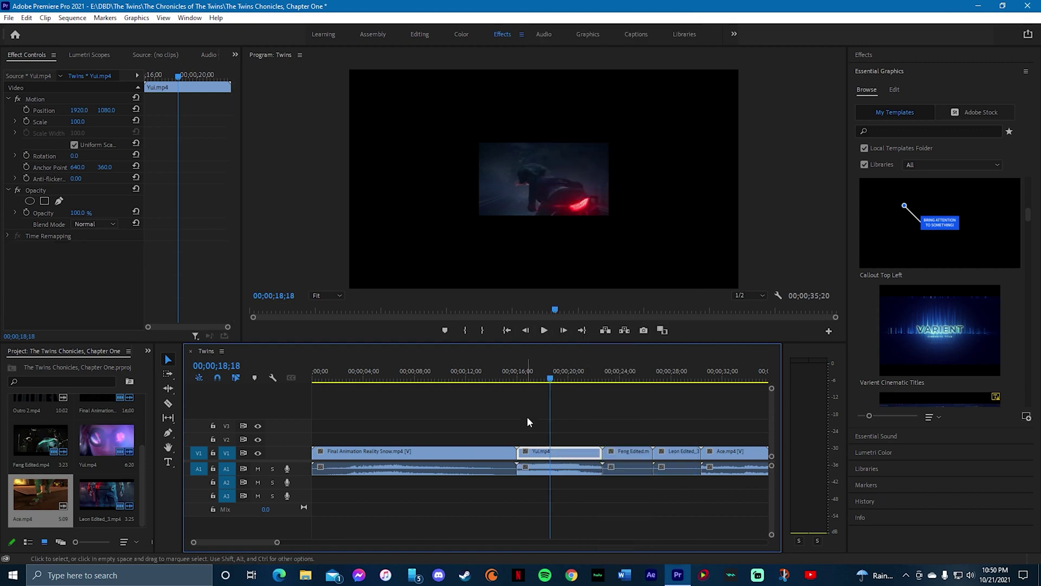
click(536, 470)
key(Delete)
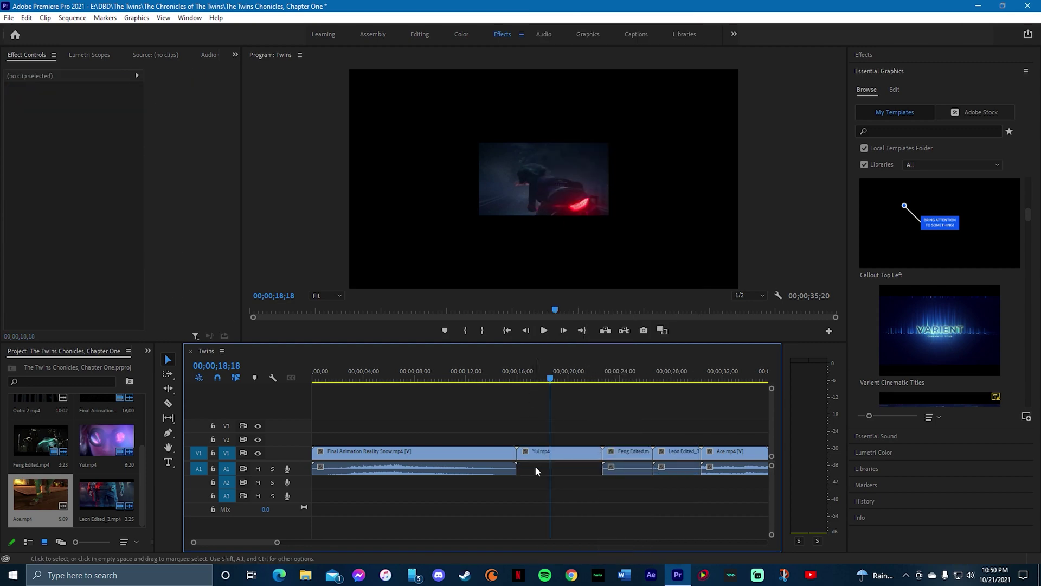
click(647, 453)
right_click(647, 453)
click(673, 183)
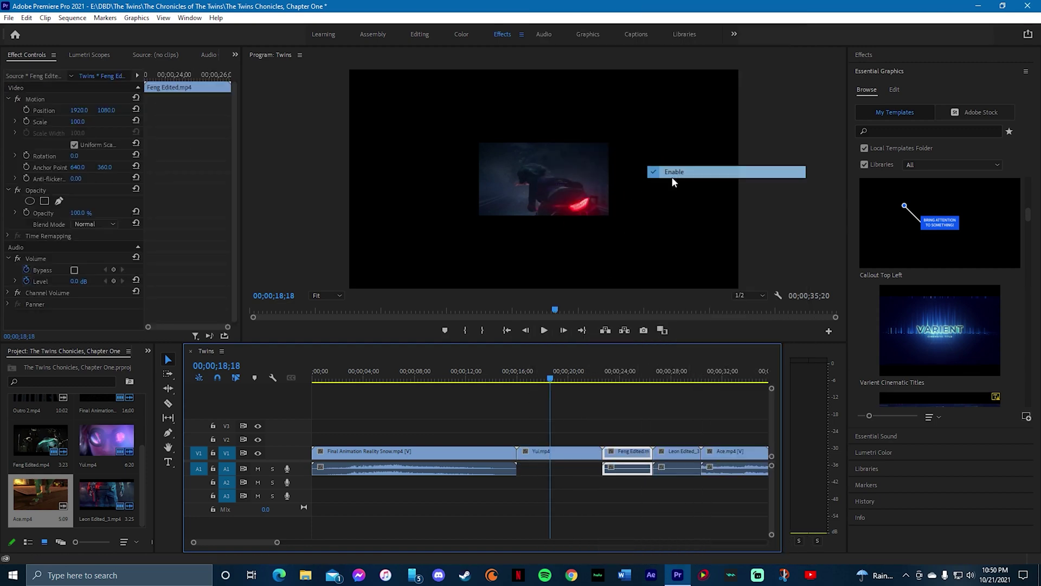
key(ctrl+z)
right_click(605, 455)
click(623, 416)
Unlink the Feng Edited clip and remove its audio from the sequence
click(623, 453)
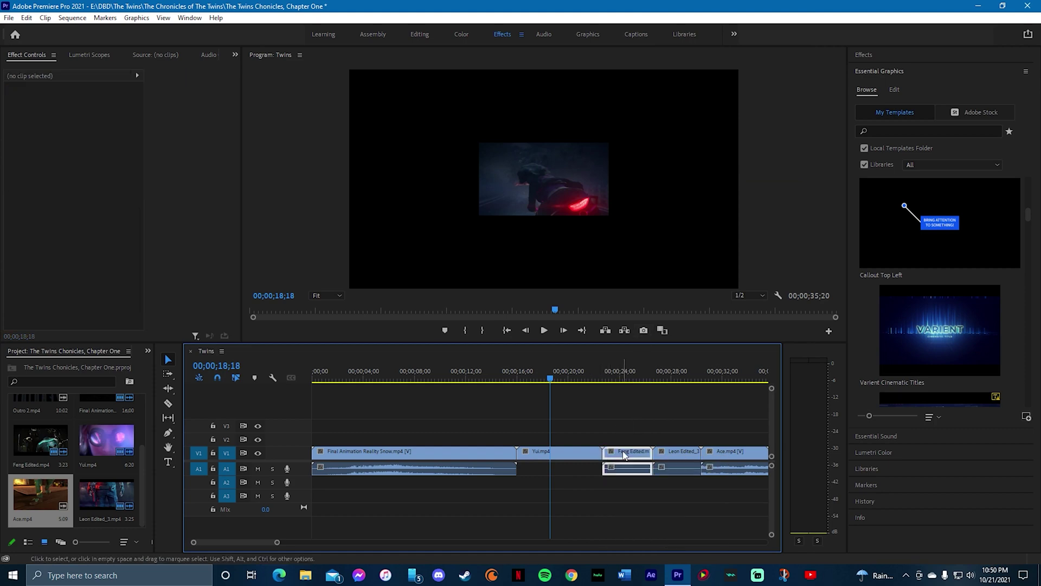
right_click(623, 454)
click(674, 184)
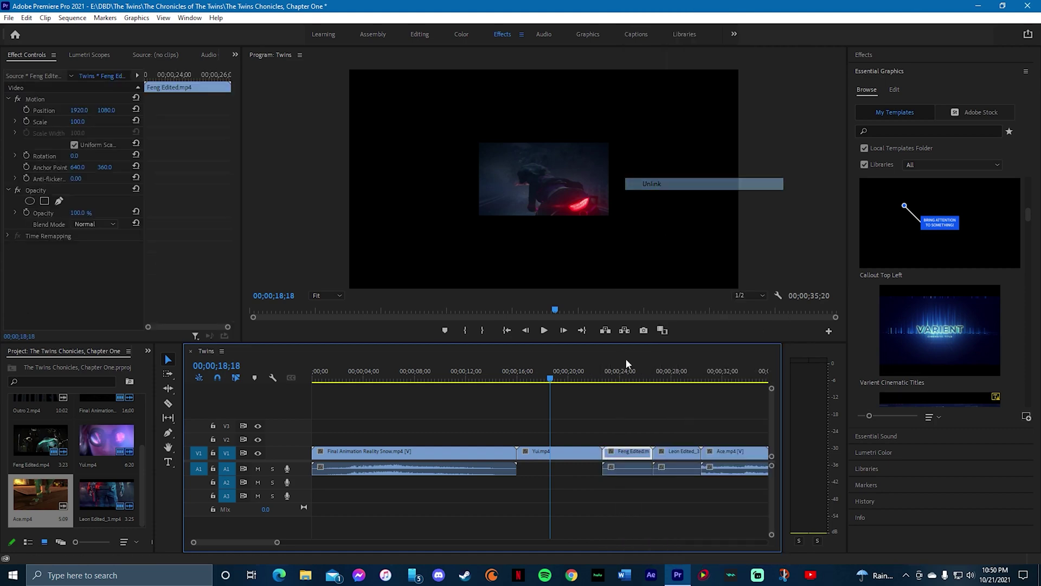
click(623, 467)
Unlink the Leon Edited_3 clip and delete its audio
right_click(660, 456)
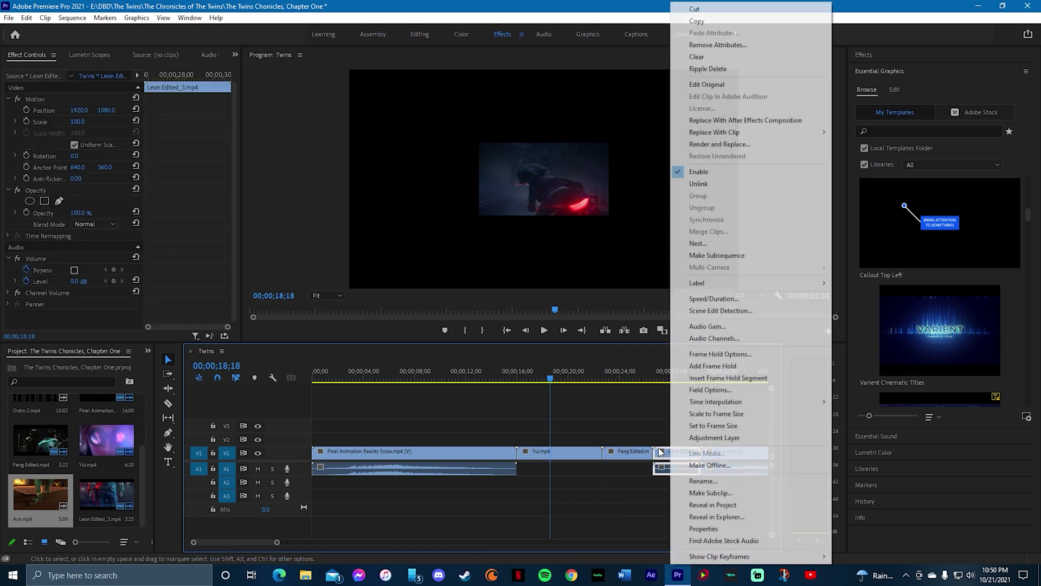
click(698, 184)
click(674, 464)
key(Delete)
Unlink the Ace clip and delete its audio from the sequence
click(715, 455)
right_click(715, 454)
click(781, 184)
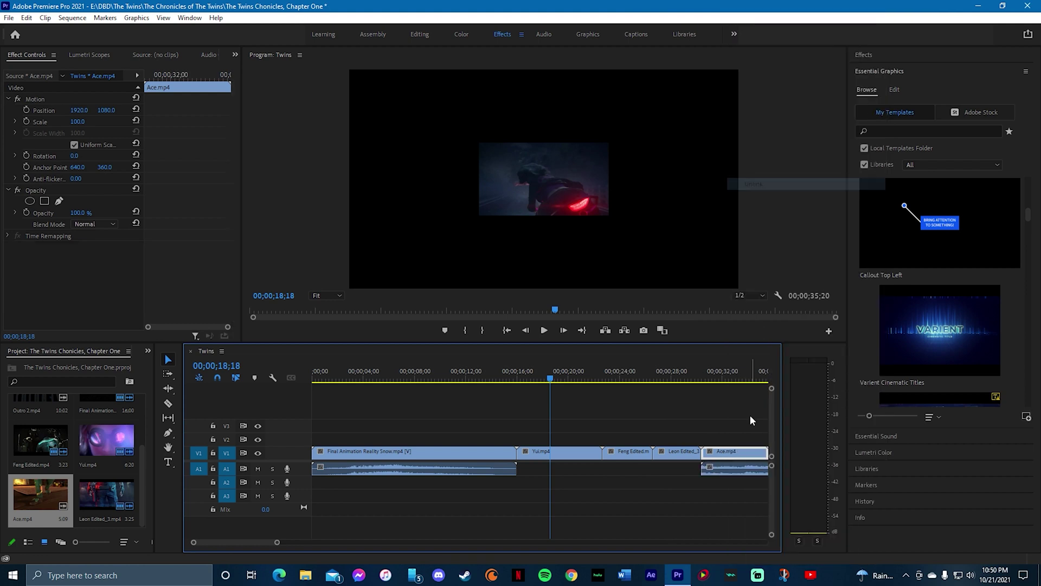
click(733, 470)
key(Delete)
key(backslash)
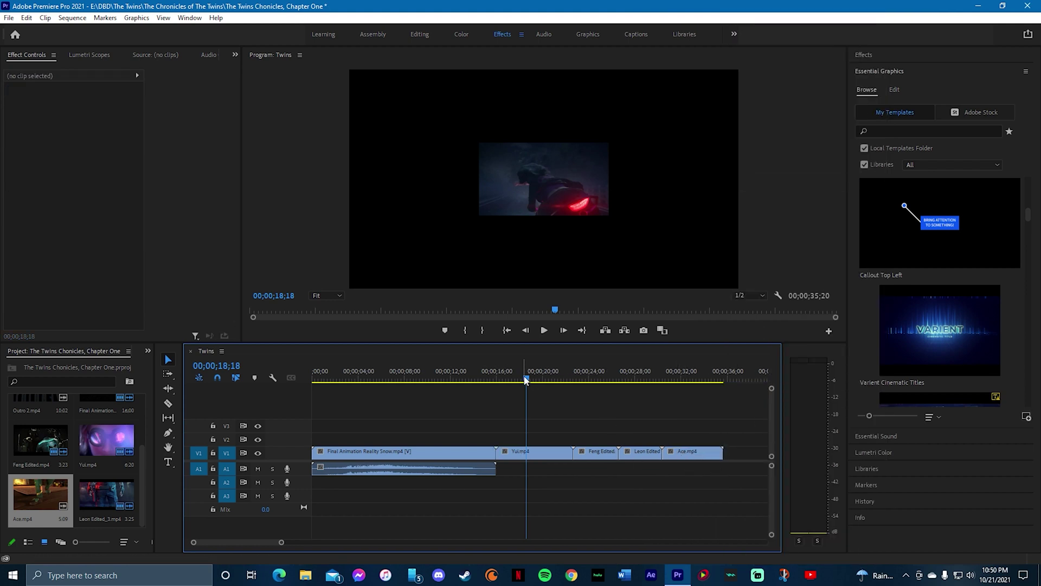
drag(580, 452, 626, 464)
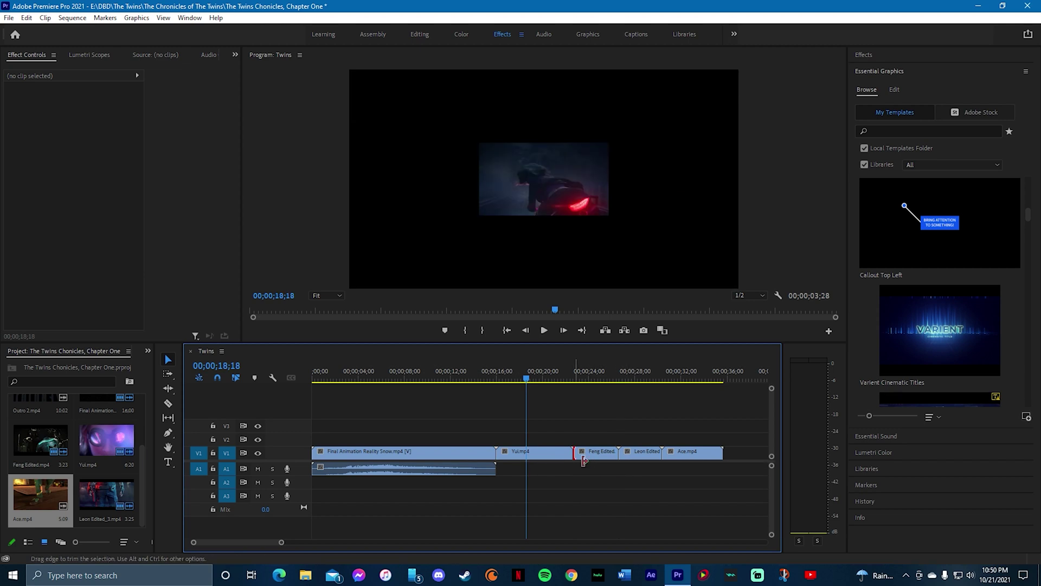
drag(624, 459, 627, 458)
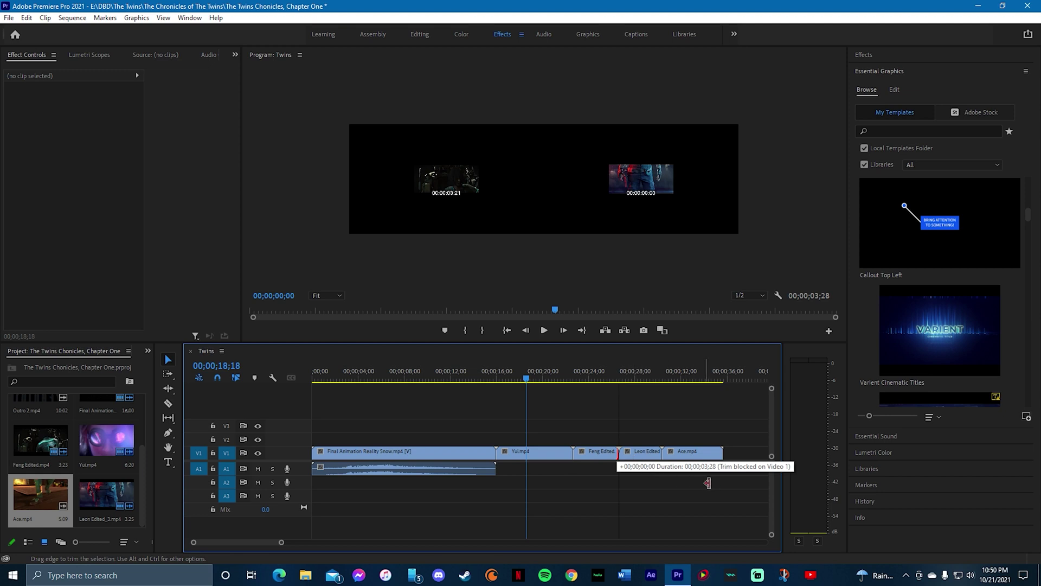
drag(714, 482, 678, 471)
Trim about 3 seconds off the start of the Yui clip and close the gap by moving the Feng, Leon and Ace clips earlier
drag(498, 456, 524, 452)
drag(600, 451, 565, 453)
drag(640, 451, 605, 452)
click(677, 457)
drag(677, 459, 645, 452)
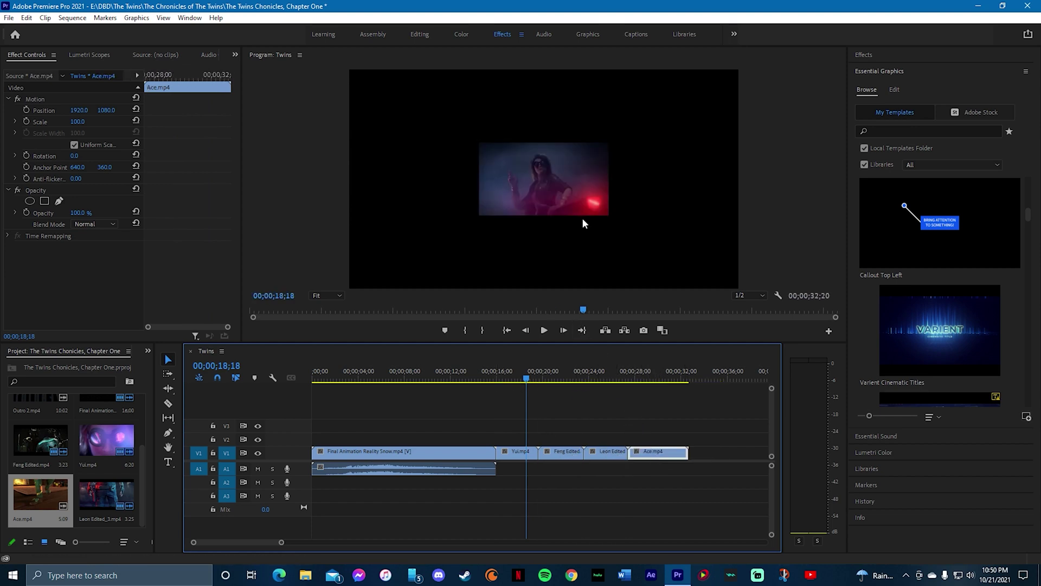
Apply Scale to Frame Size to the Yui, Feng Edited, Leon Edited_3 and Ace clips
drag(444, 379, 516, 381)
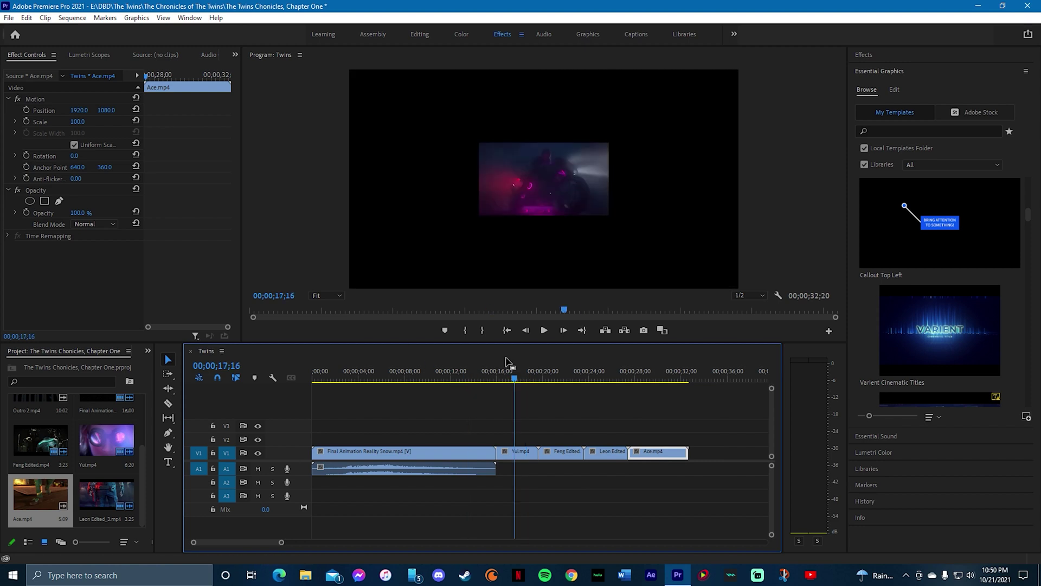
right_click(511, 451)
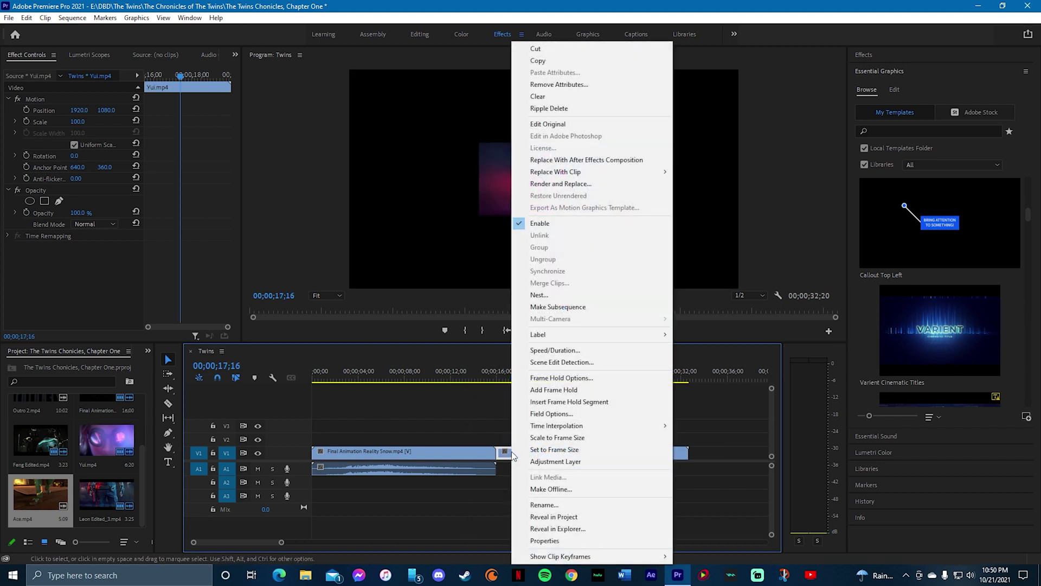
click(554, 437)
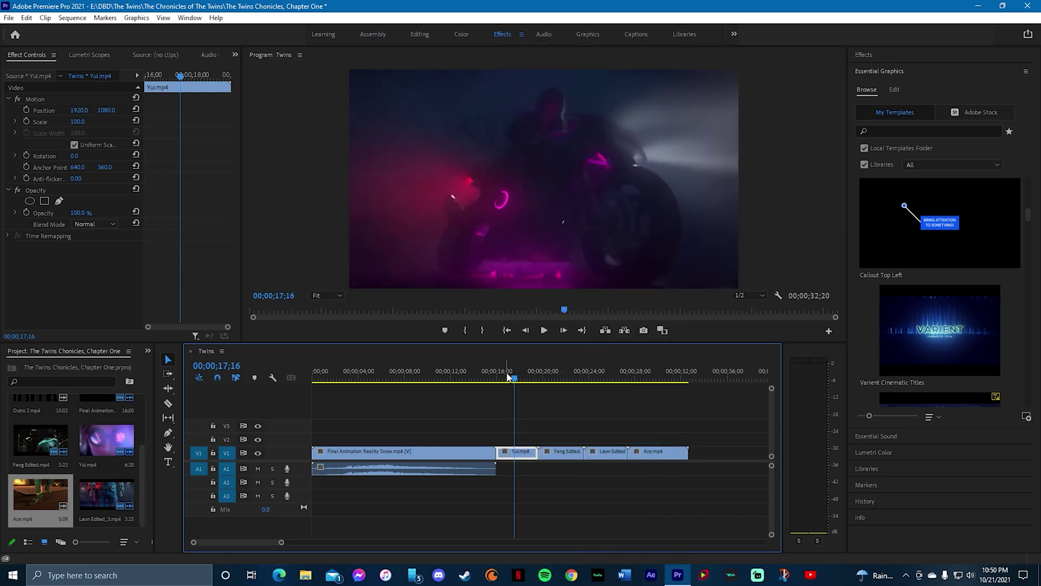
right_click(564, 450)
click(595, 438)
right_click(605, 451)
click(629, 437)
right_click(671, 457)
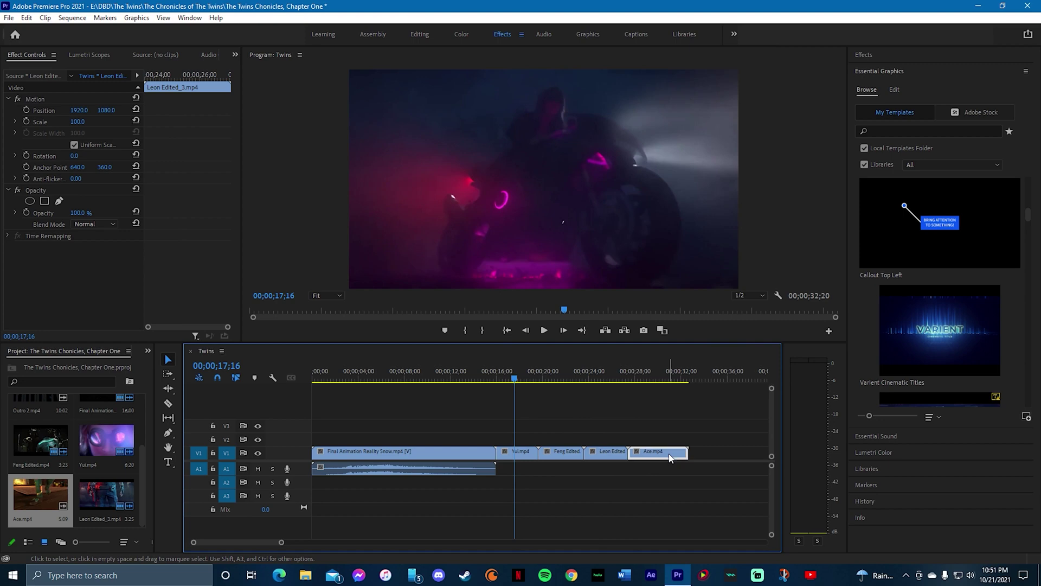
click(699, 449)
click(651, 462)
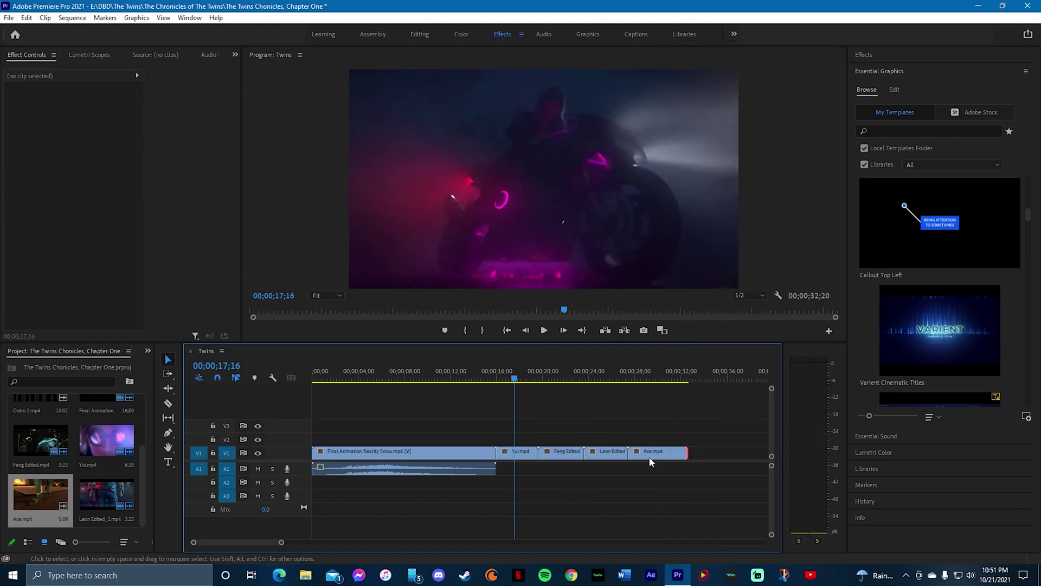
Trim the end of the Ace clip to 00;00;31;17
click(626, 380)
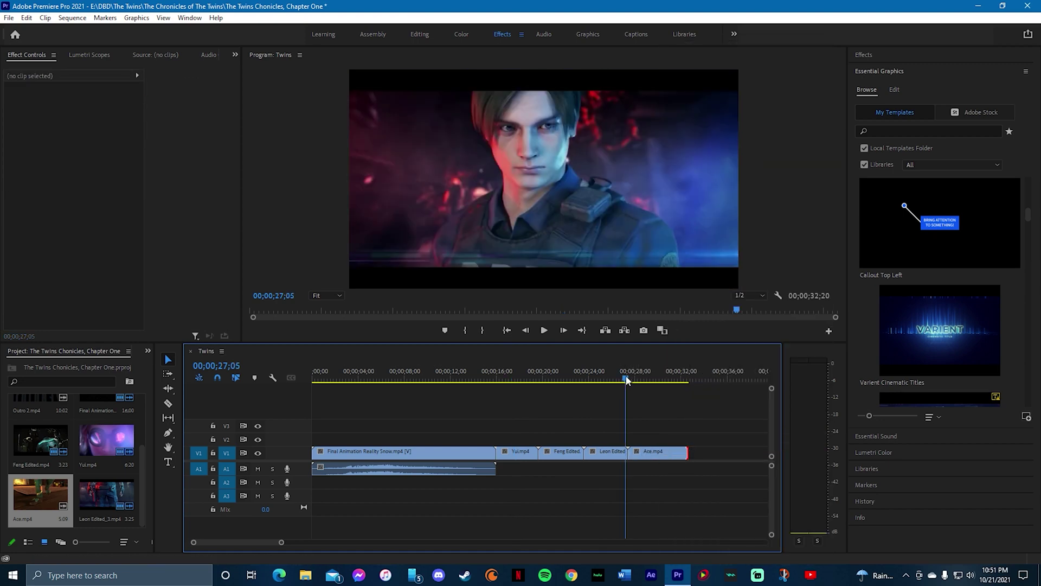
drag(625, 382, 675, 382)
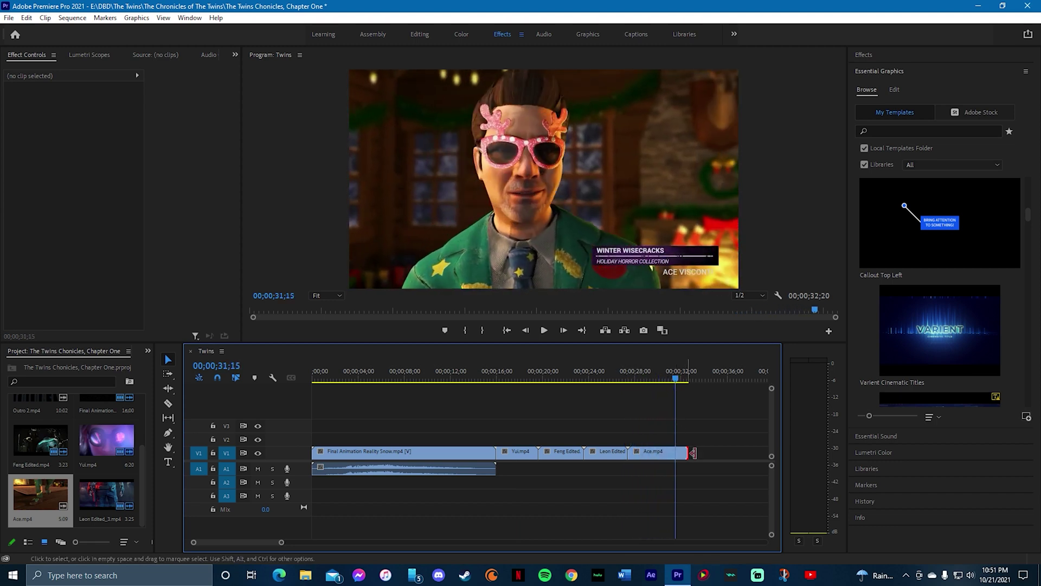
drag(676, 383, 677, 384)
drag(687, 454, 675, 454)
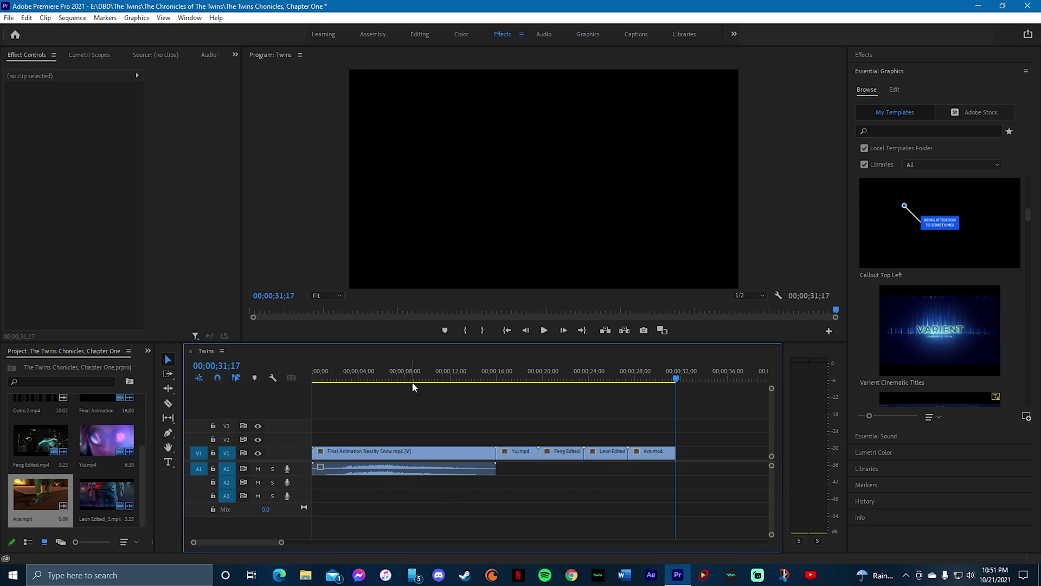
Import Snow_17 from the Snow folder of Overlays part1 in Cinematic Trailers
click(147, 373)
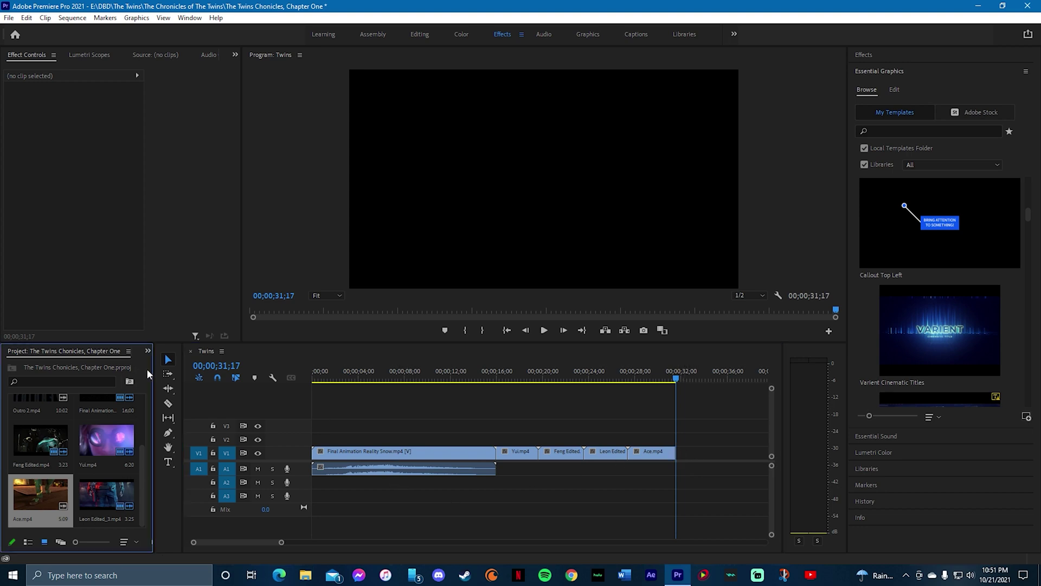
key(ctrl+i)
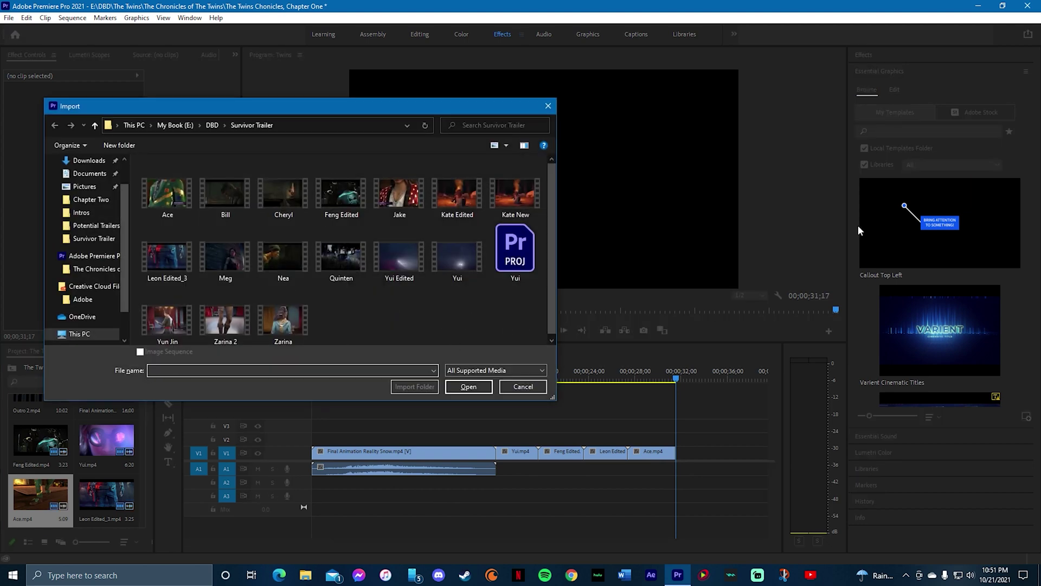
click(190, 125)
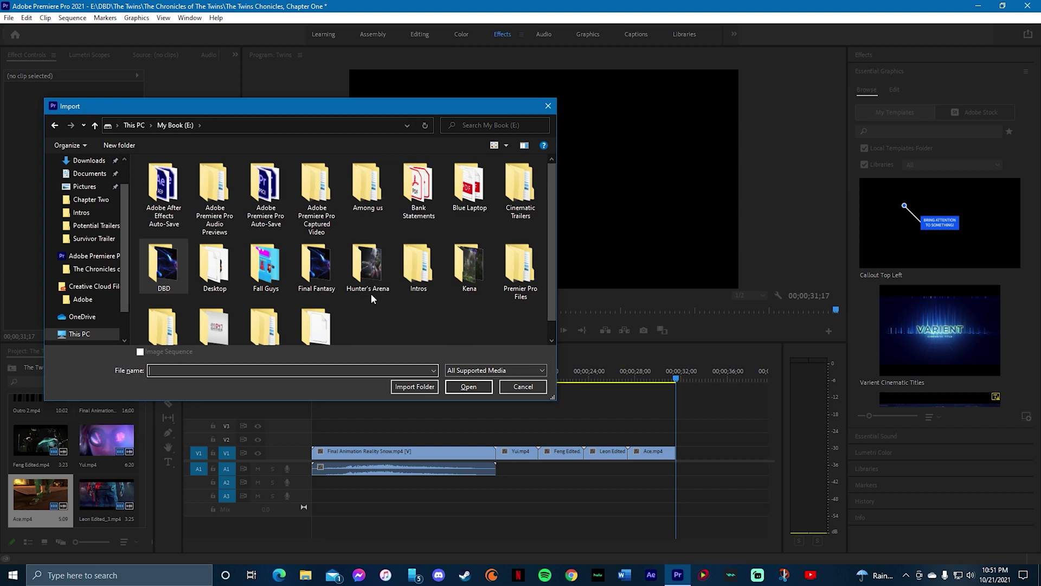
double_click(516, 193)
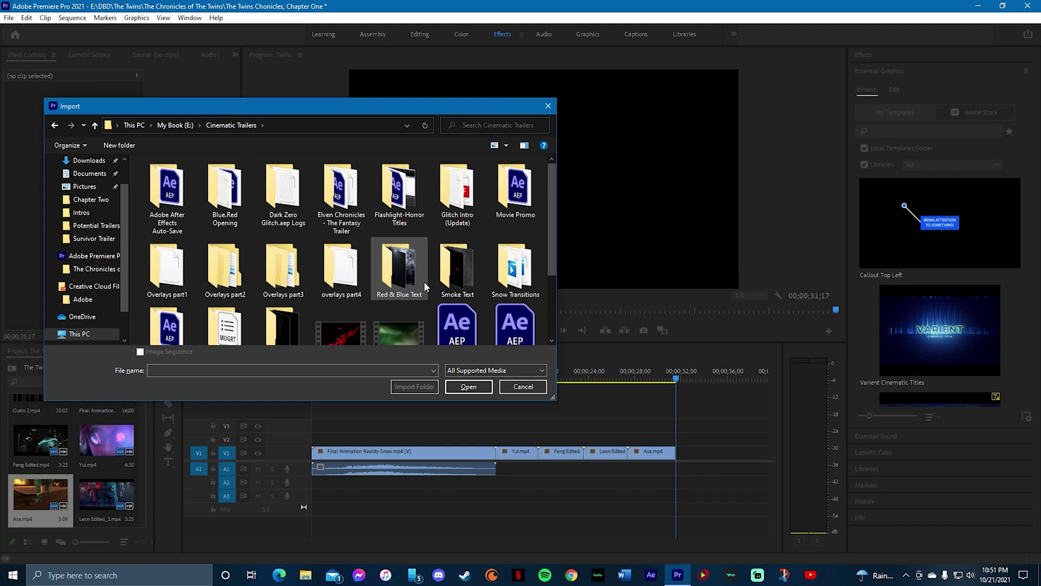
double_click(165, 269)
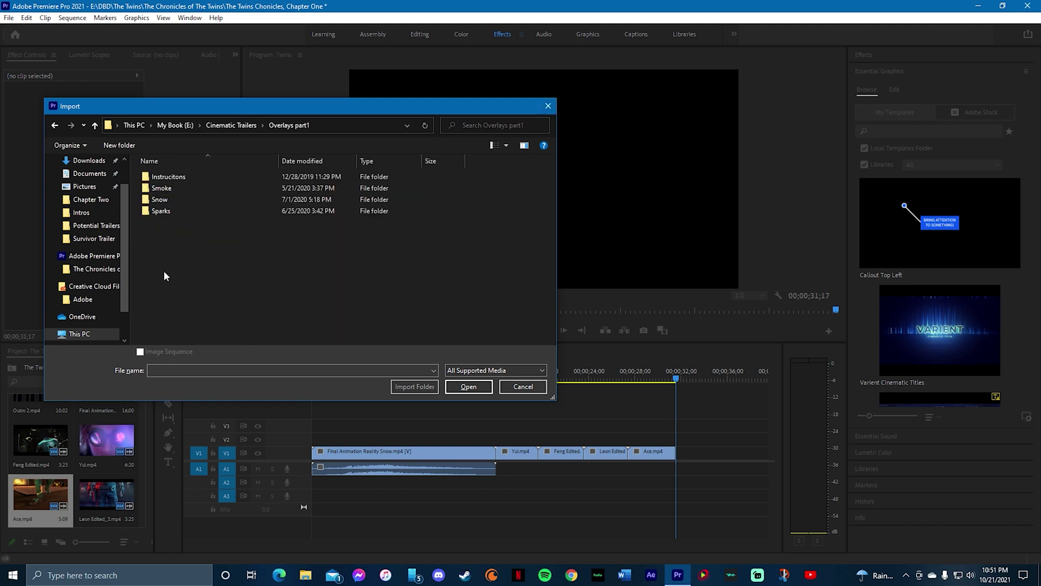
double_click(179, 203)
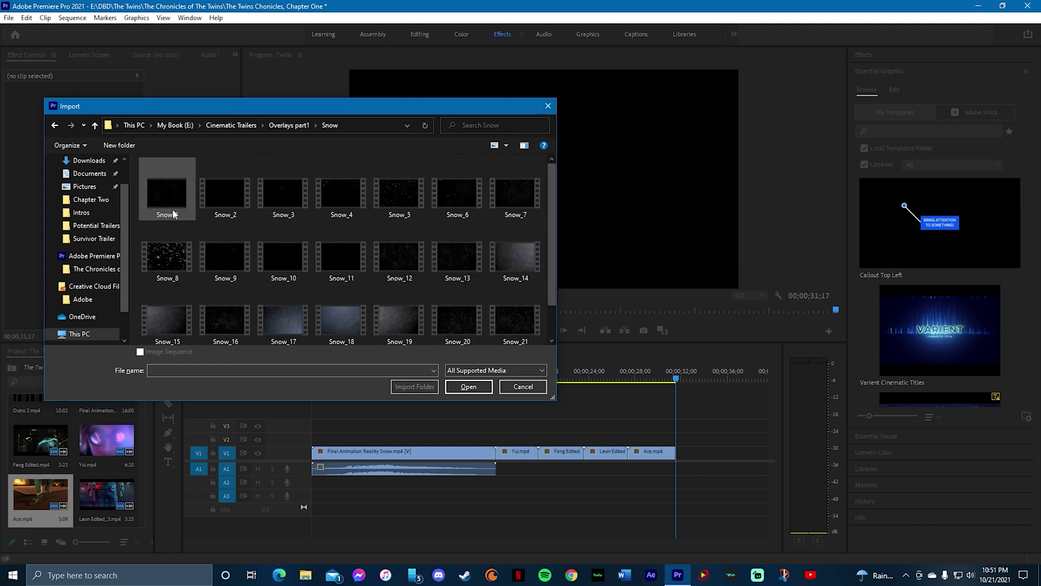
scroll(337, 249, down, 1)
double_click(282, 274)
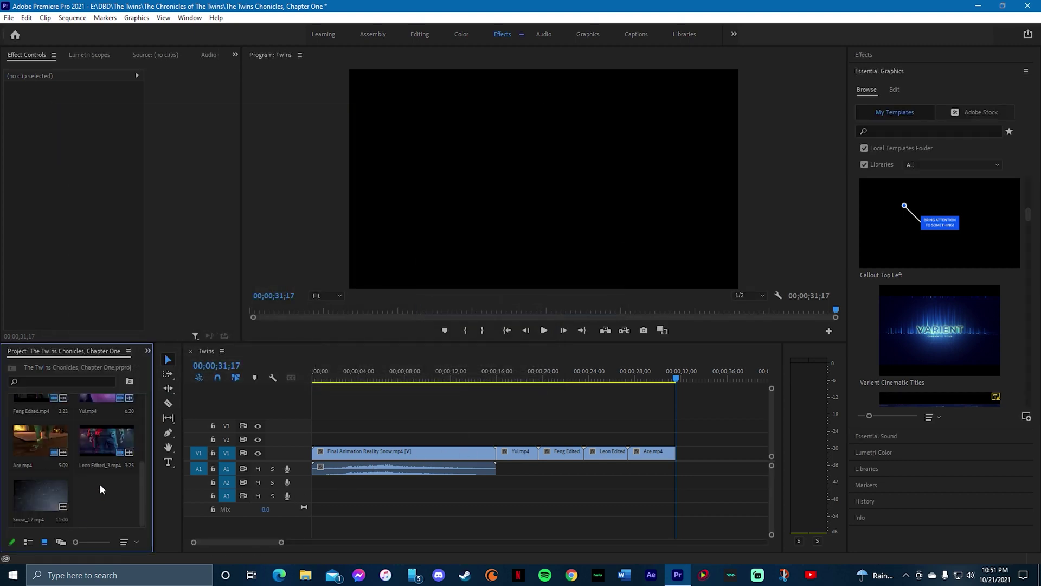
Place Snow_17.mp4 on V2 at the sequence start, above the opening animation, and set its blend mode to Screen
drag(47, 496, 315, 481)
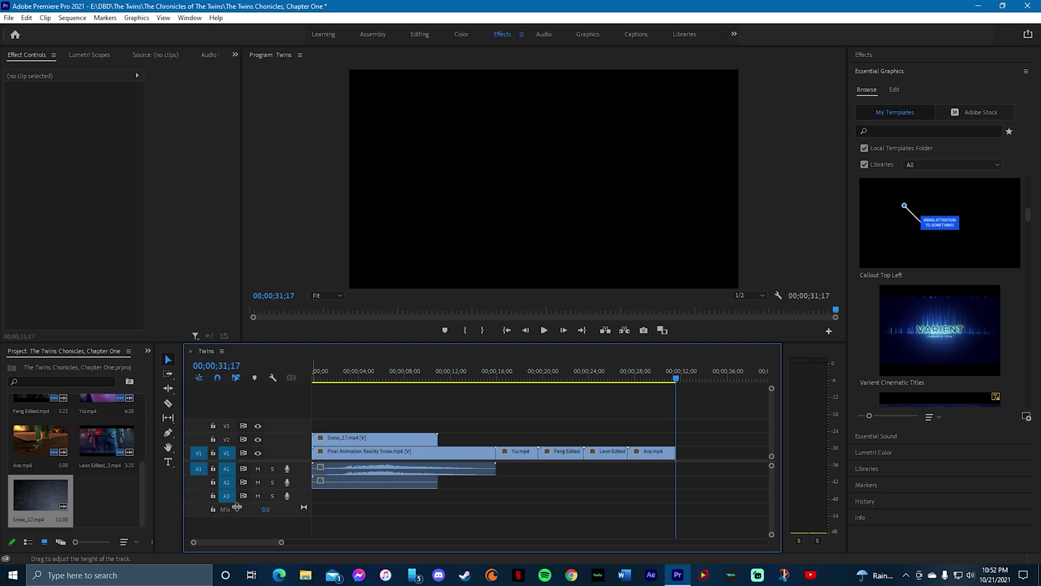
click(370, 378)
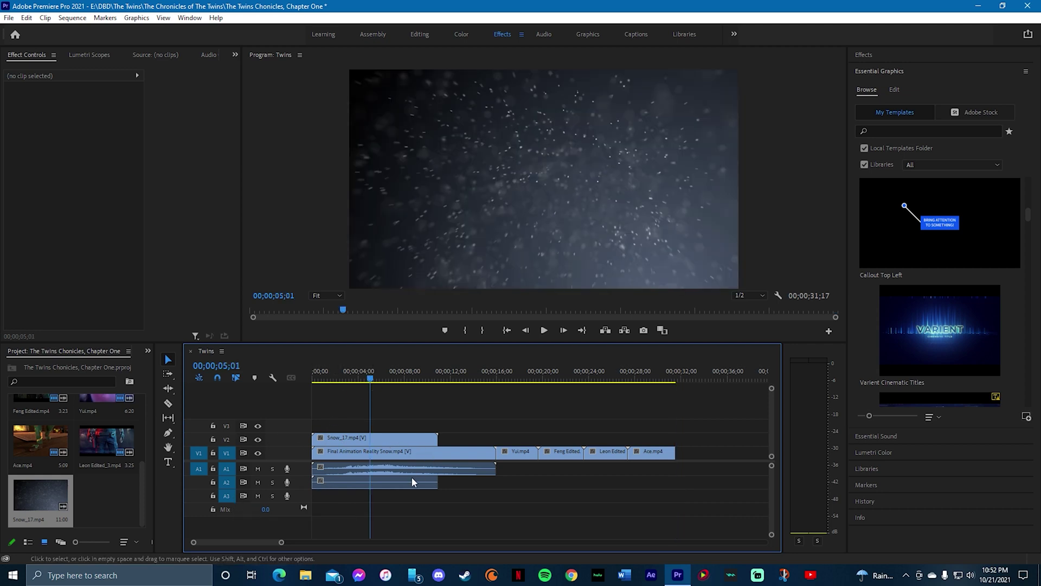
click(394, 378)
click(379, 441)
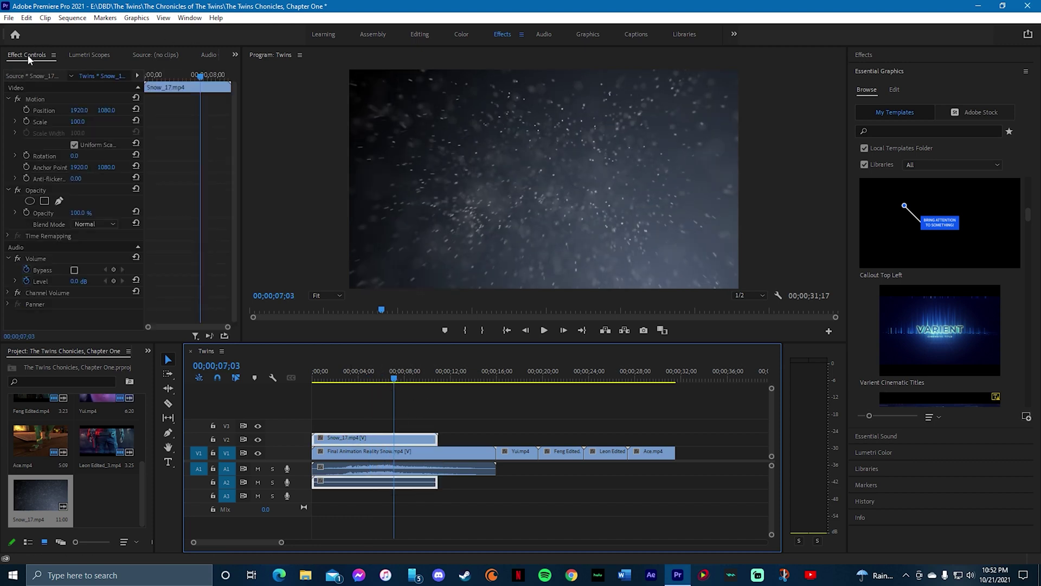
click(96, 223)
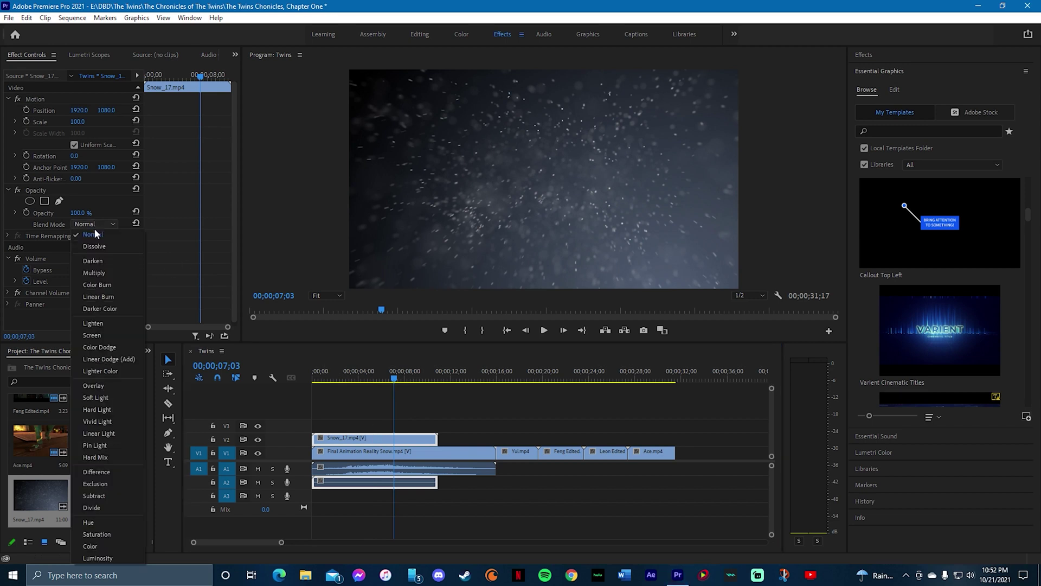
click(110, 334)
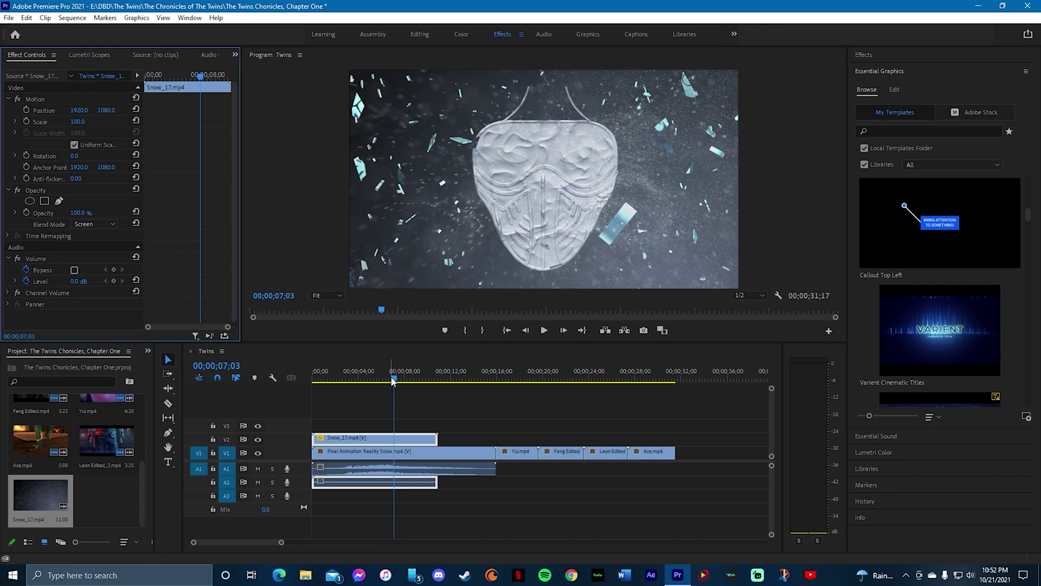
Return the Snow_17 overlay's blend mode to Normal and play the sequence from the start for comparison
click(76, 225)
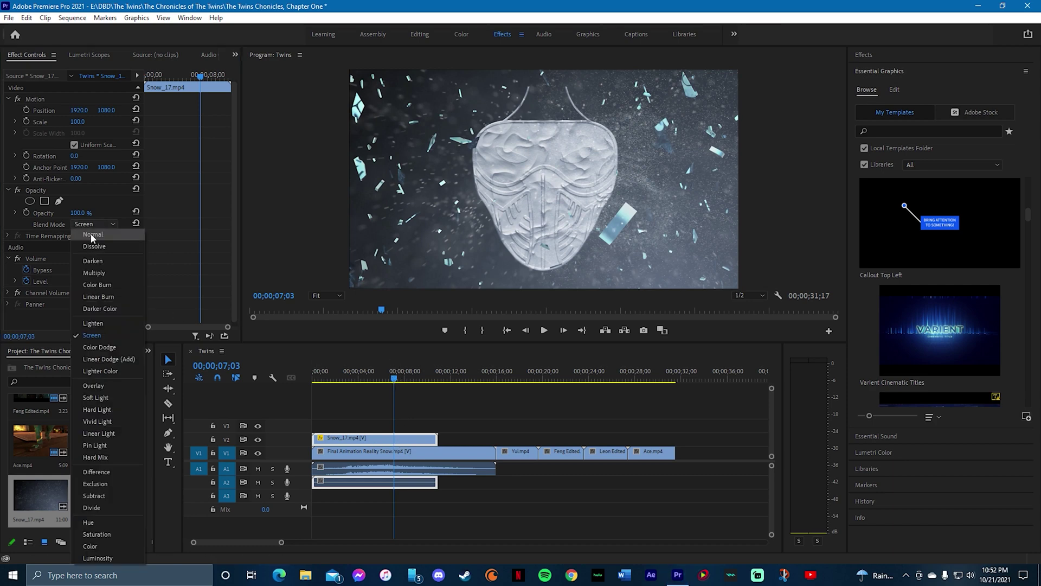
click(91, 234)
drag(394, 382, 313, 379)
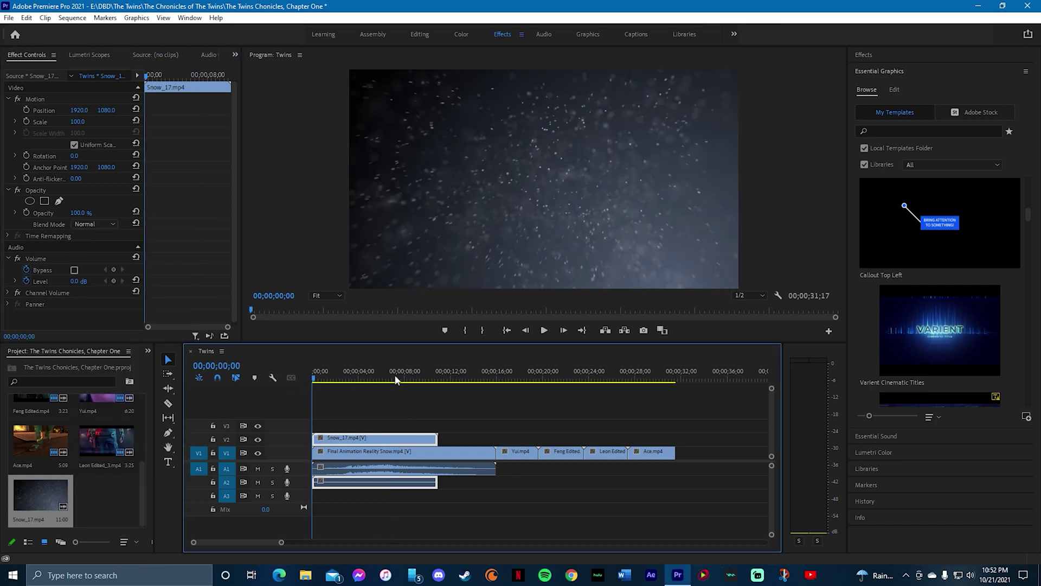
click(544, 330)
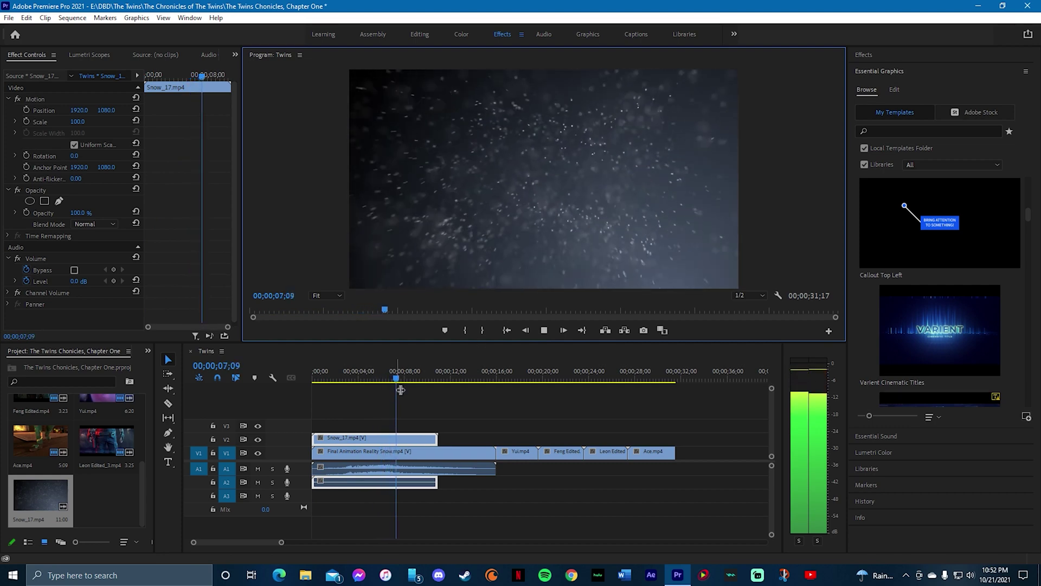
drag(403, 379, 279, 379)
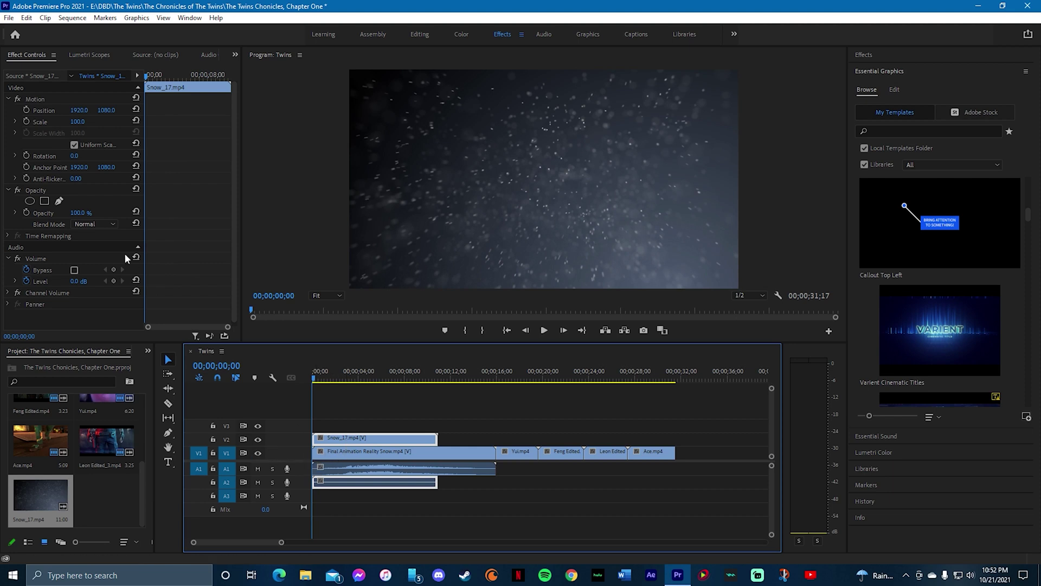
Set the V2 snow overlay's blend mode to Screen and play the opening animation from the start past the overlay's end
click(95, 224)
click(95, 335)
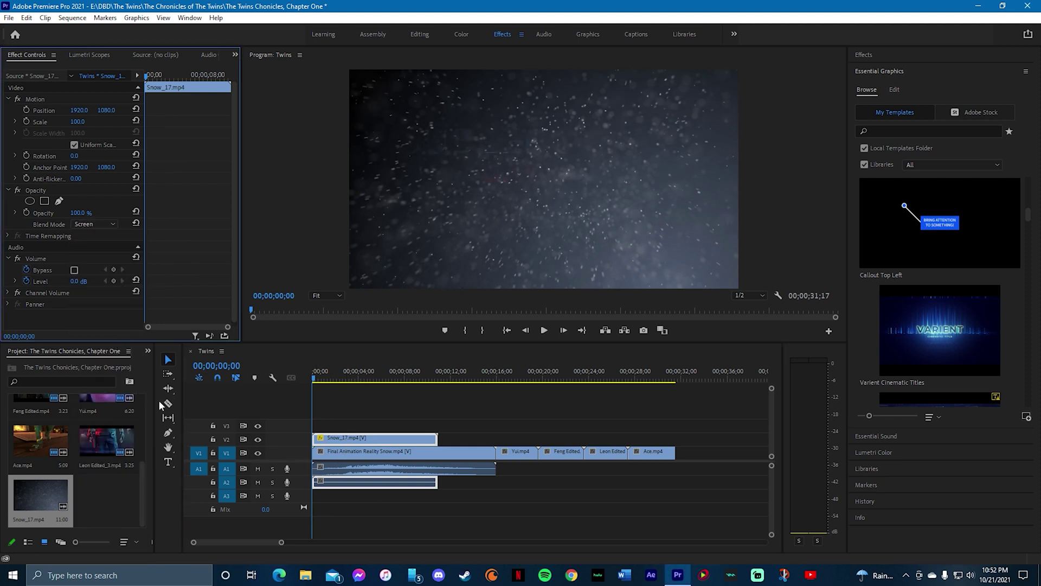
click(544, 330)
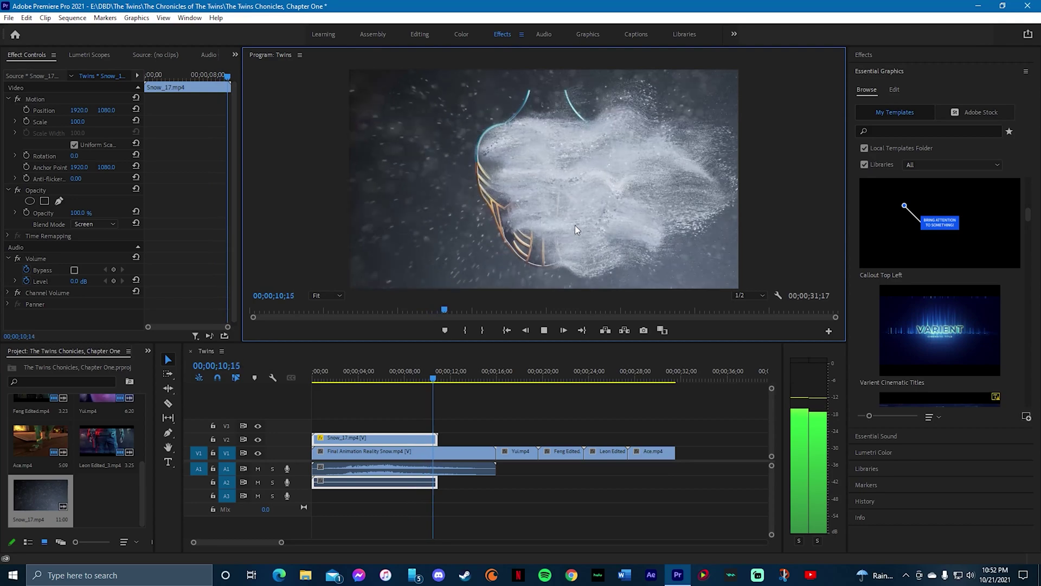
click(546, 330)
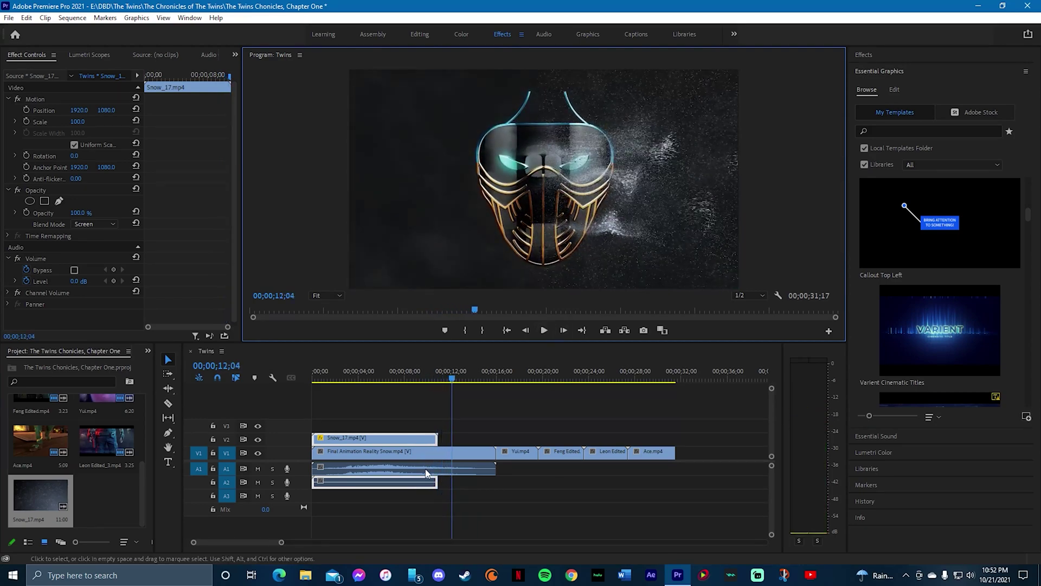
Add a second Snow_17.mp4 on V3 overlapping the end of the first overlay, and trim it to end with the opening animation
mouse_move(442, 444)
mouse_down()
mouse_move(485, 448)
mouse_move(441, 446)
mouse_up()
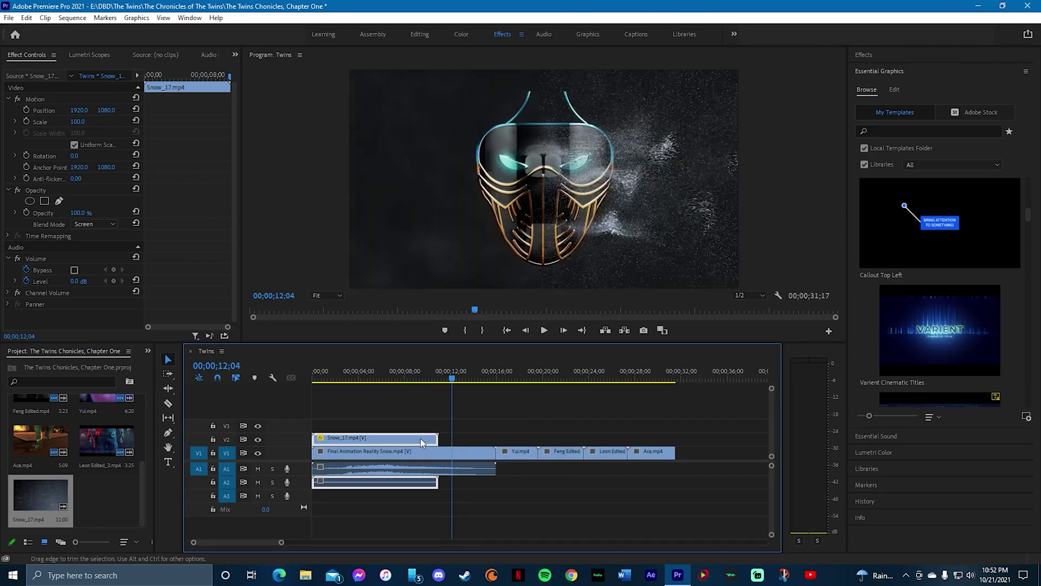
drag(65, 505, 430, 501)
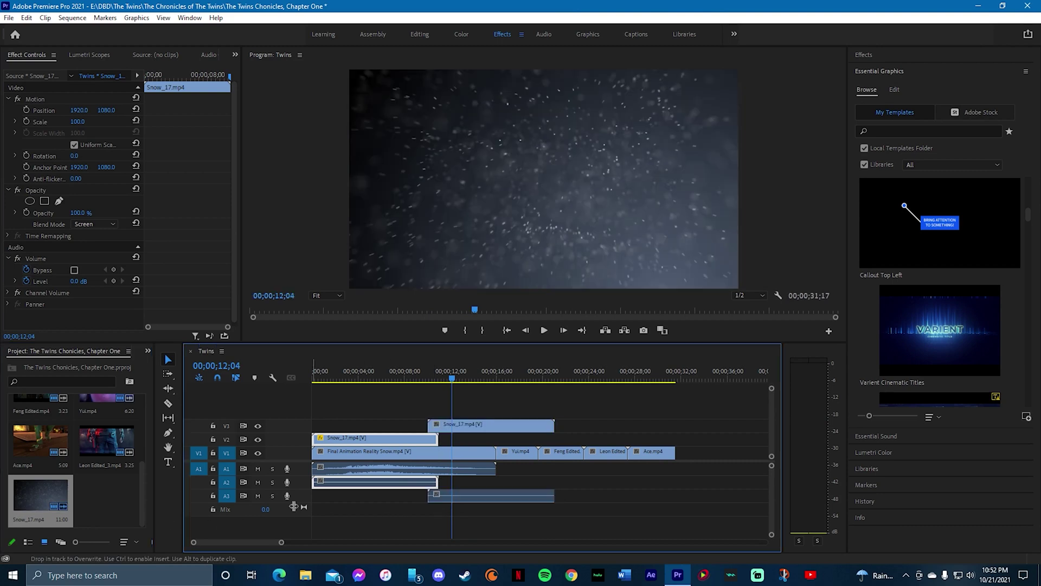
drag(509, 432, 488, 430)
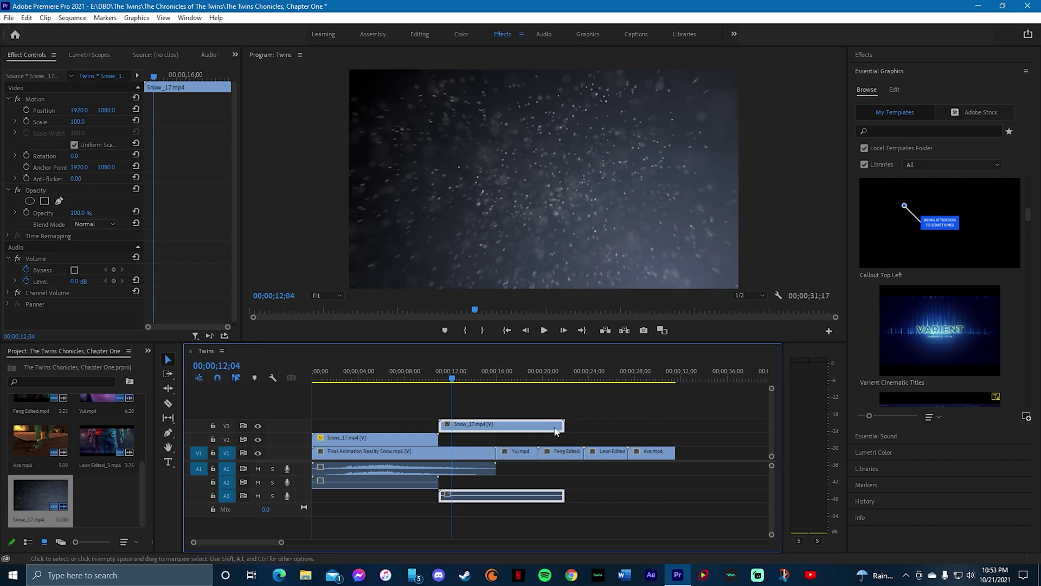
drag(564, 428, 497, 435)
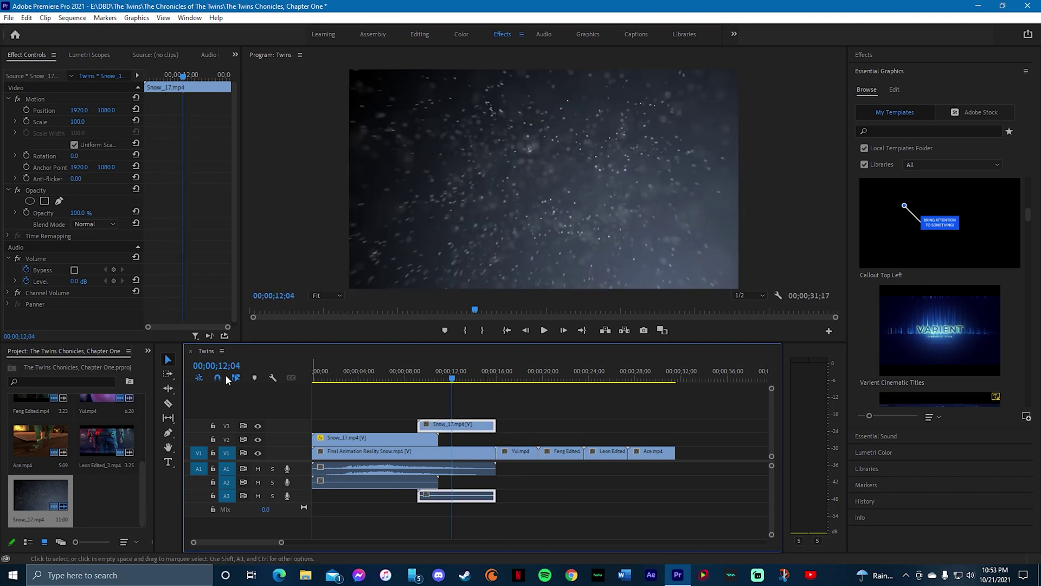
Set the V3 snow overlay's blend mode to Screen and play the overlap through into the Yui clip
click(85, 223)
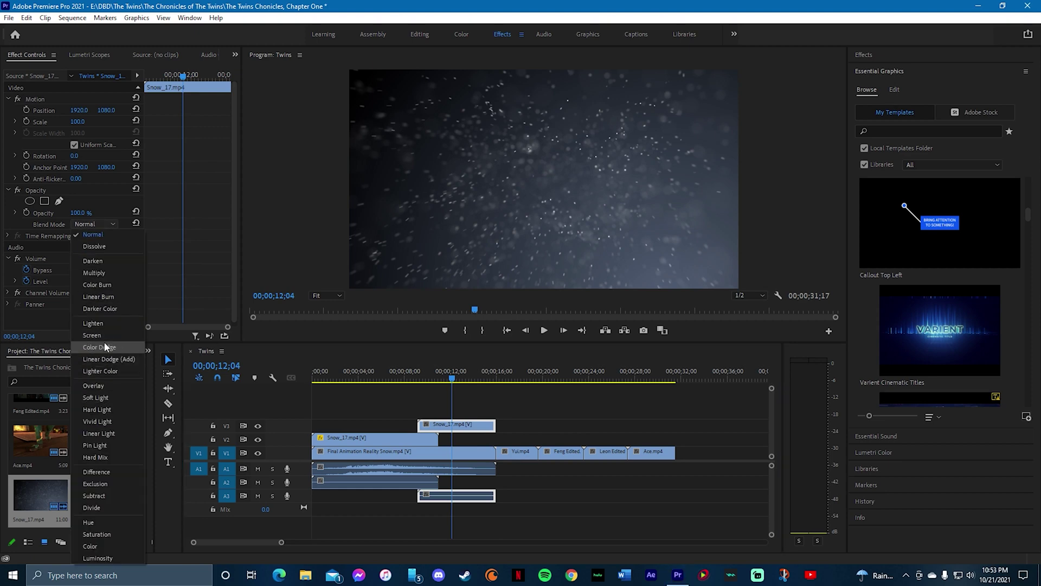
click(93, 336)
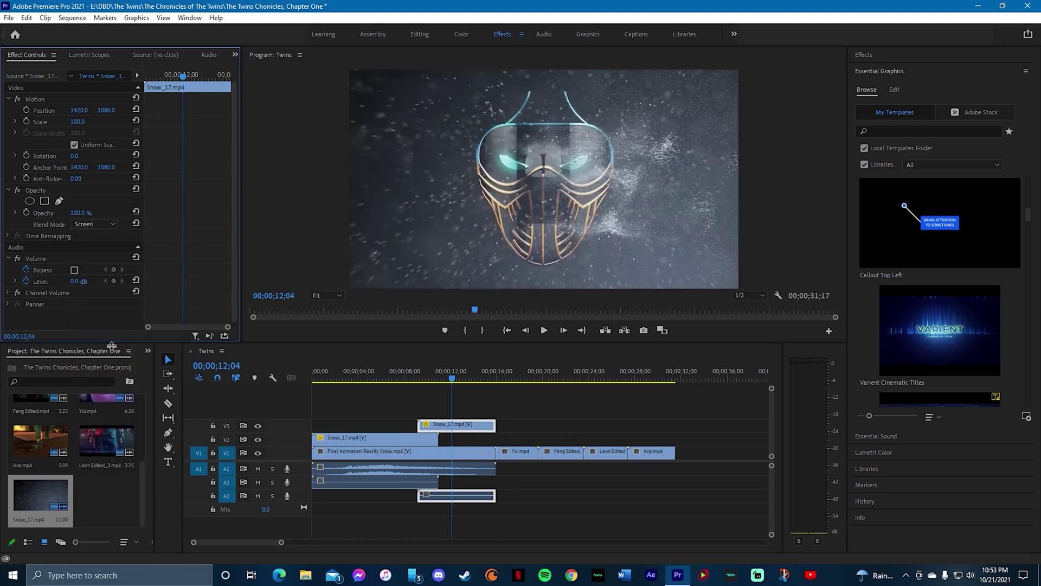
click(394, 378)
click(545, 331)
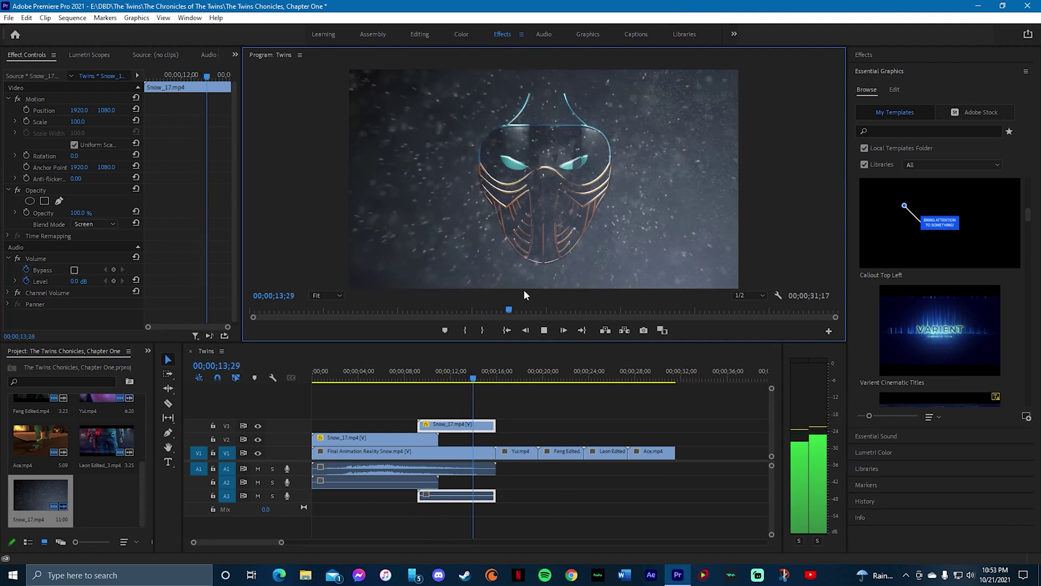
click(103, 512)
key(space)
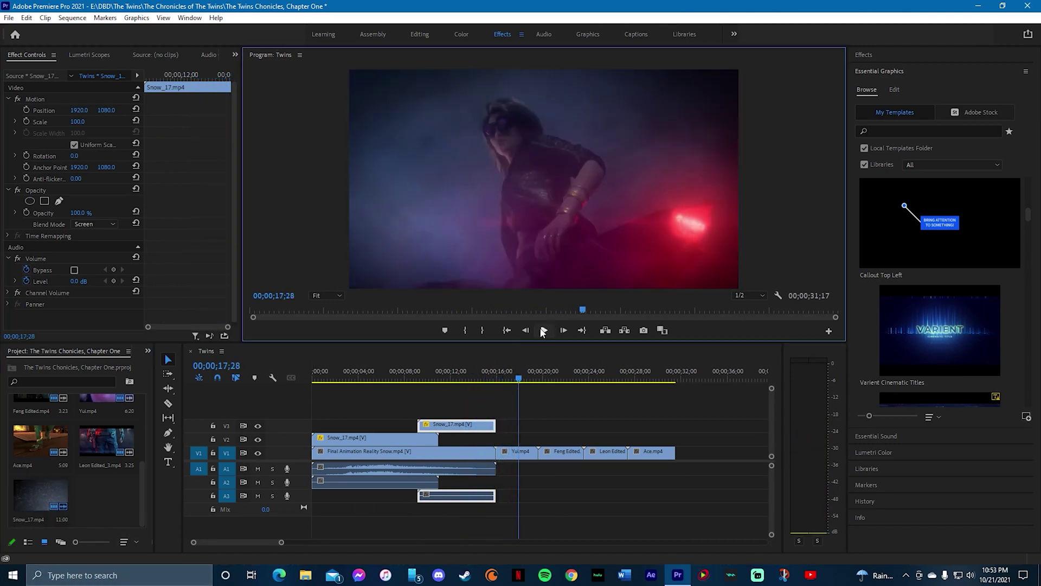
Browse the 3000-SoundEffectPack-Wav-4 folder in Sound Effects for snow sounds, leaving the import without adding a file
click(107, 491)
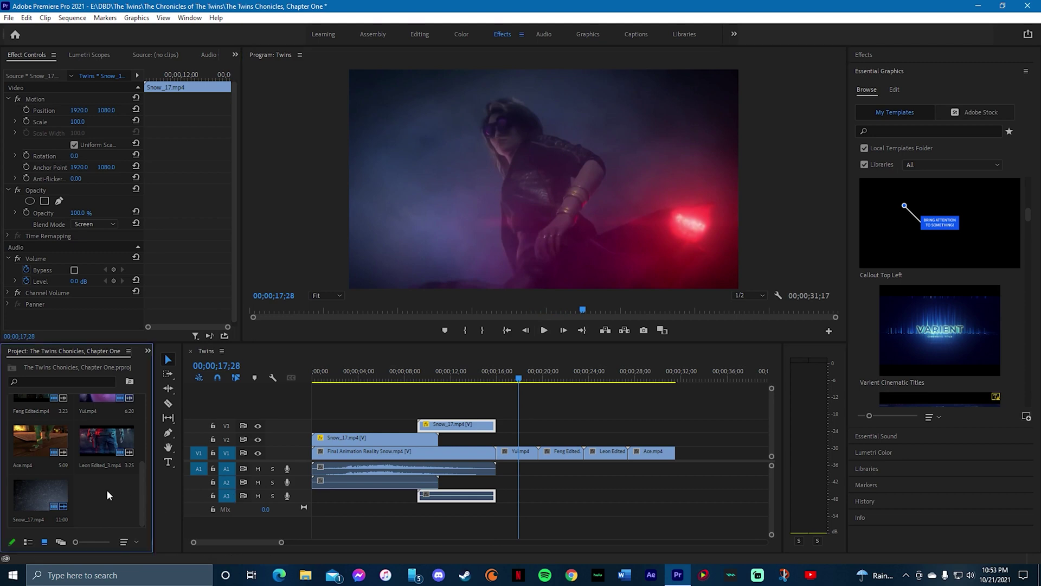
double_click(107, 489)
click(175, 125)
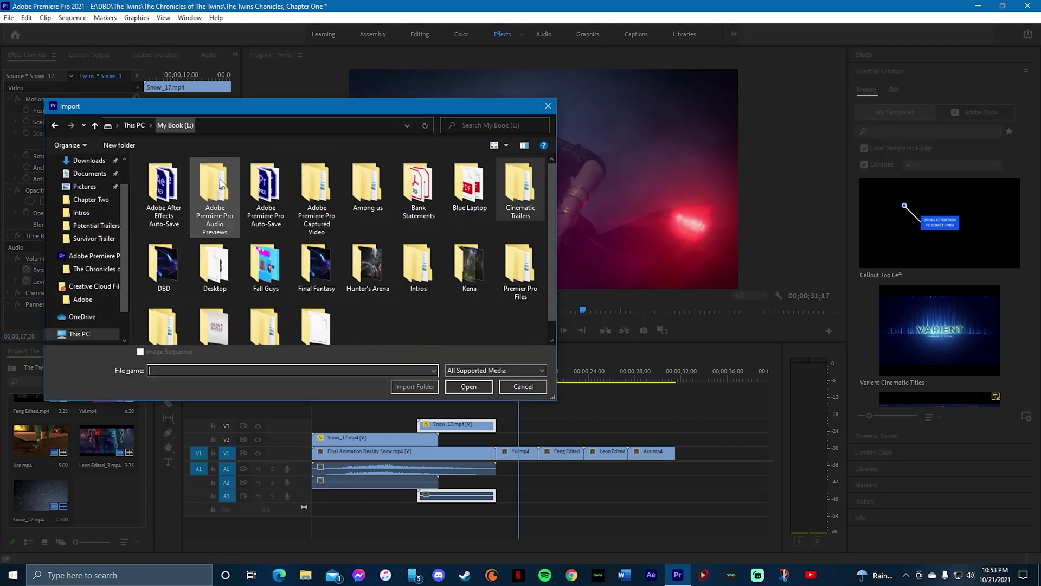
scroll(271, 244, down, 1)
double_click(164, 309)
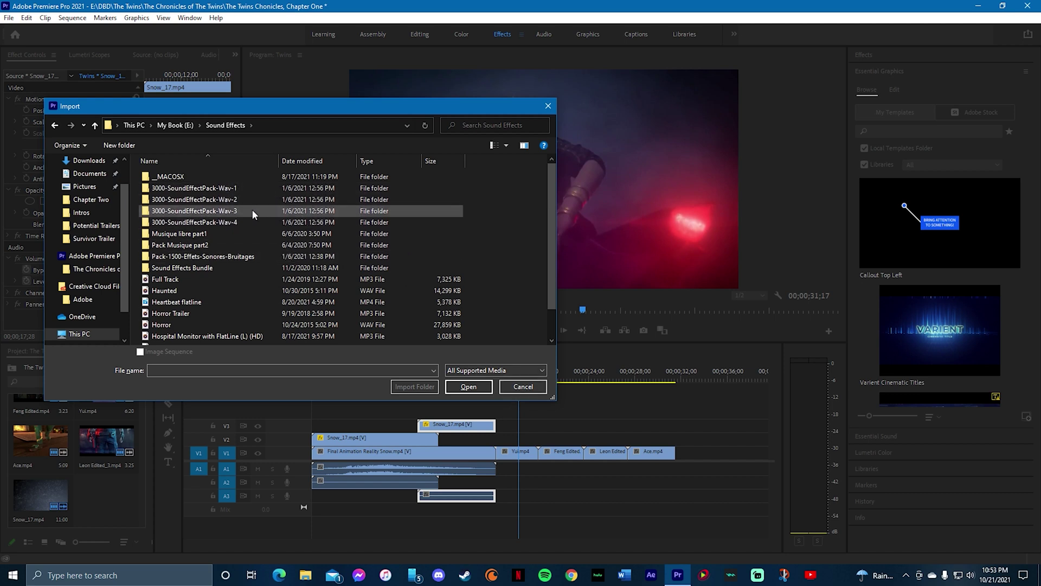
double_click(217, 223)
click(206, 247)
click(207, 253)
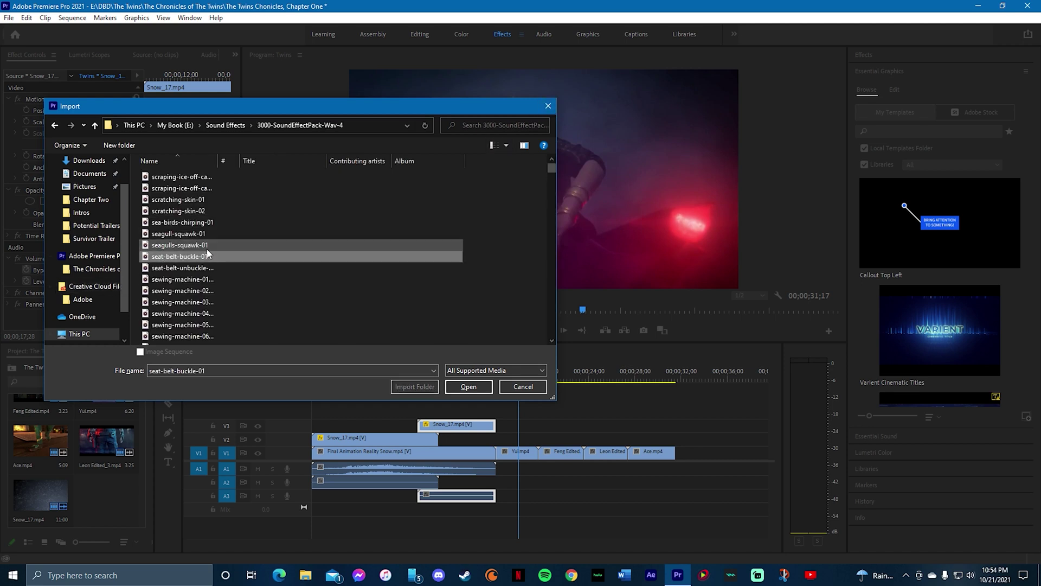
text(snowboarders-pass-by)
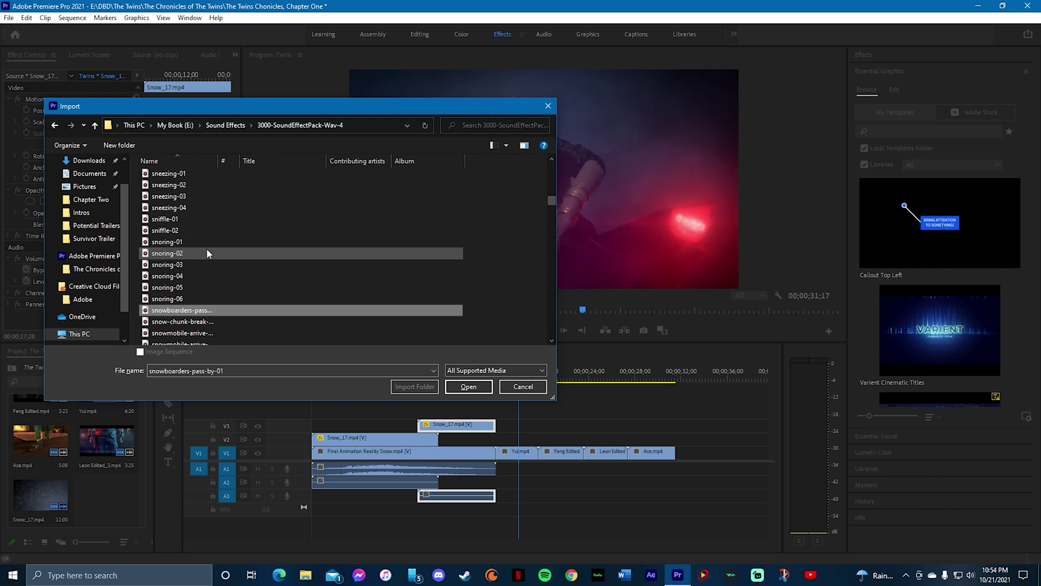
scroll(201, 276, down, 2)
scroll(198, 271, down, 6)
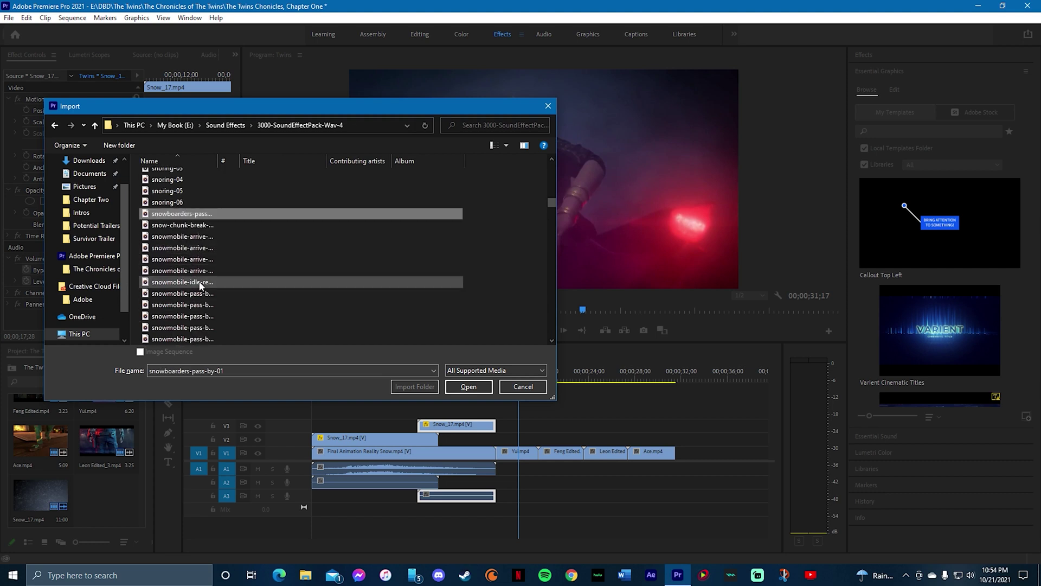
scroll(223, 244, up, 8)
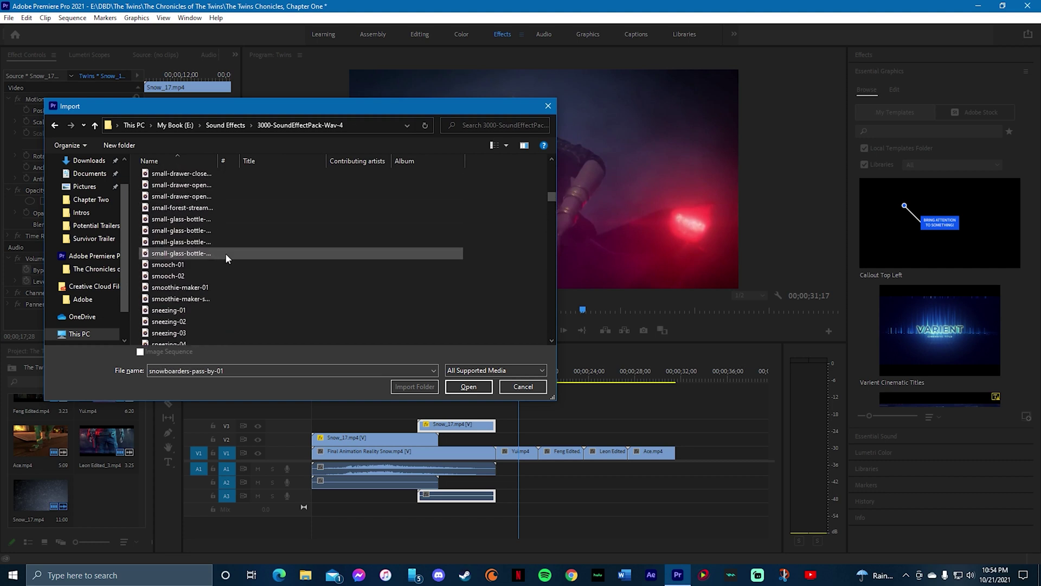
click(523, 386)
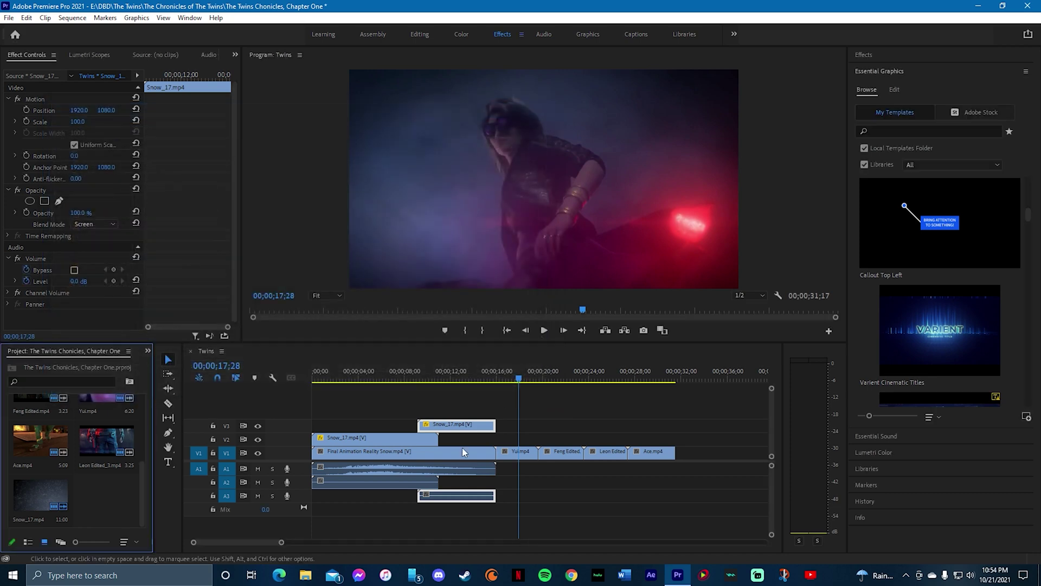
Import Full Track from the Sound Effects folder, place it on A3 at the sequence start, and play the opening with it
double_click(108, 480)
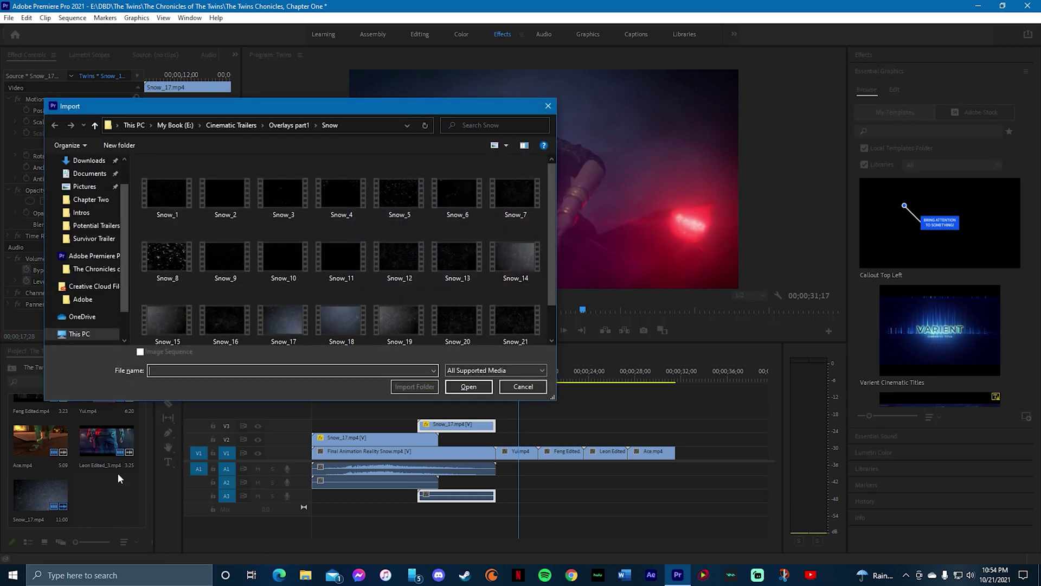
click(161, 125)
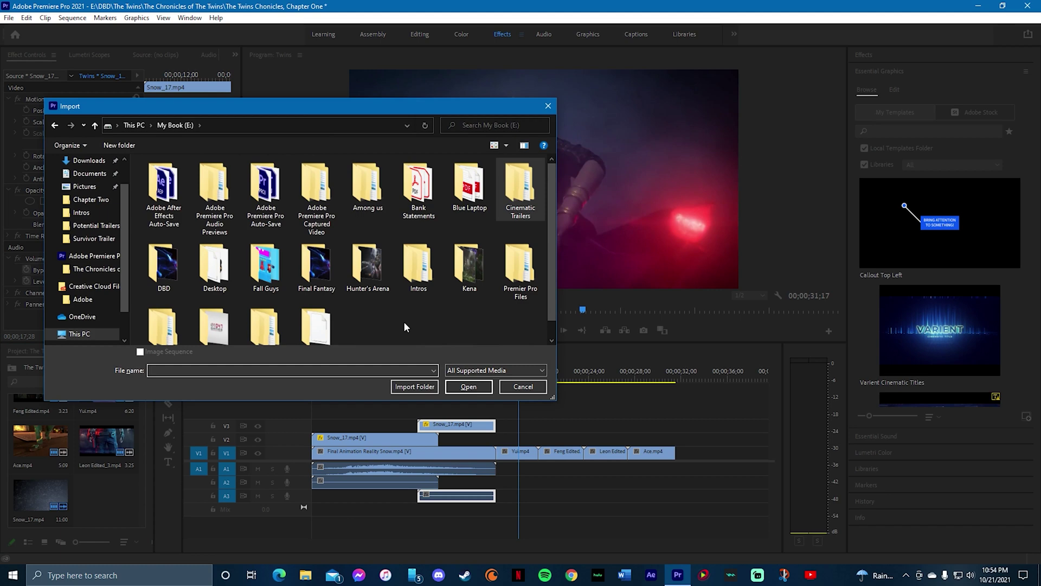
scroll(404, 321, down, 1)
double_click(183, 320)
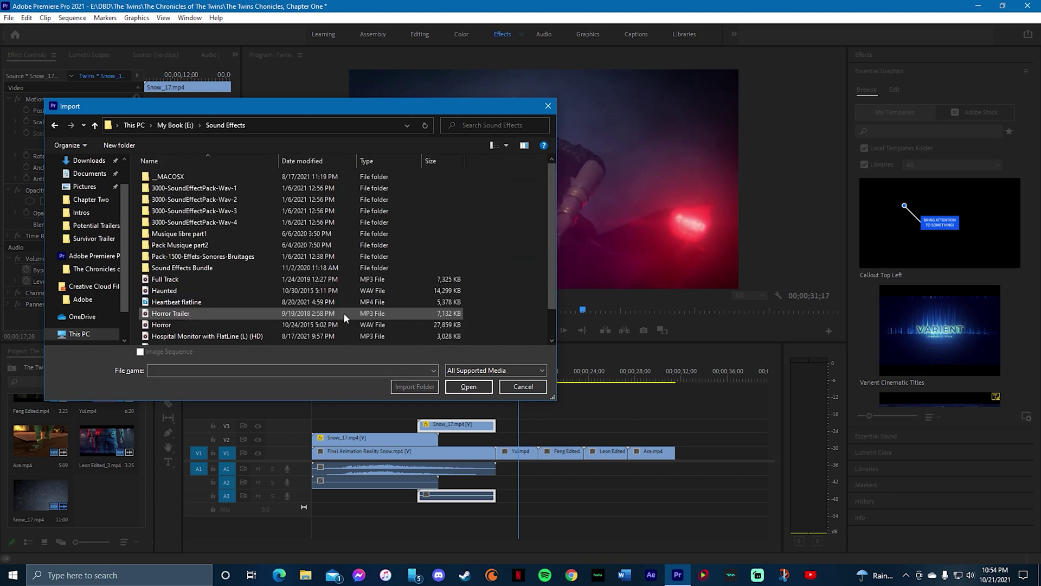
double_click(165, 279)
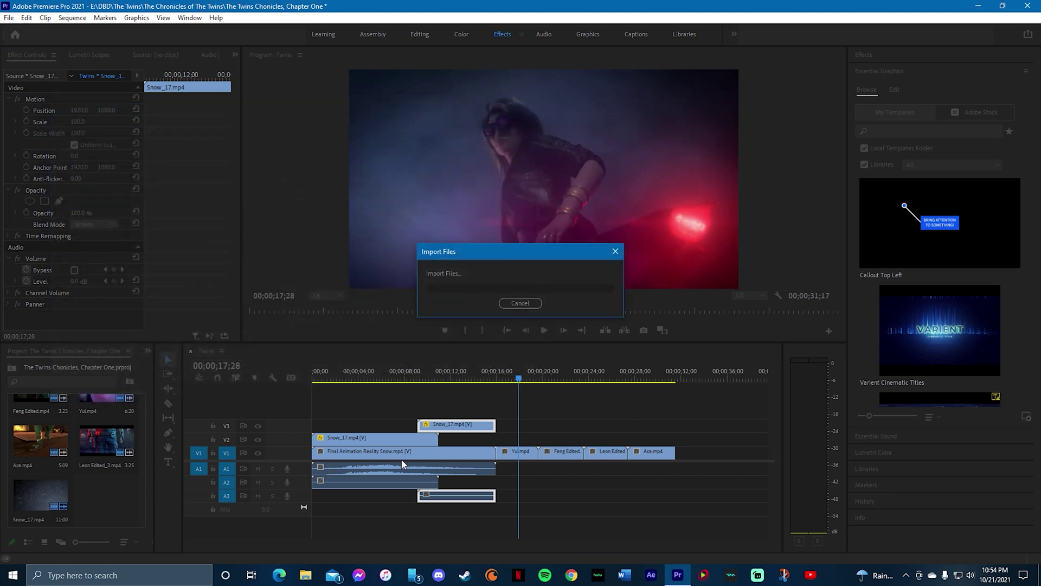
drag(295, 518, 432, 500)
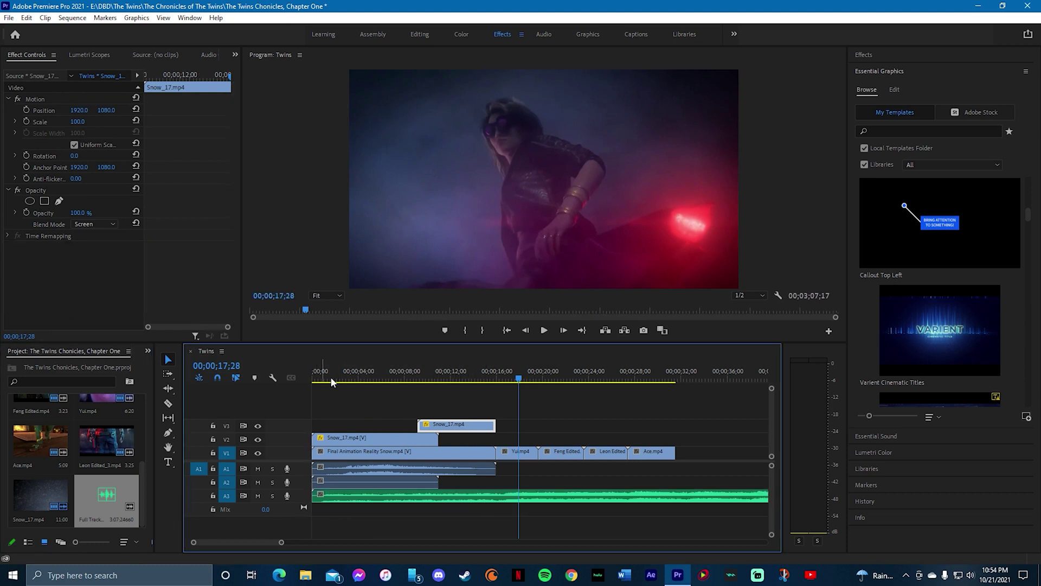
click(508, 331)
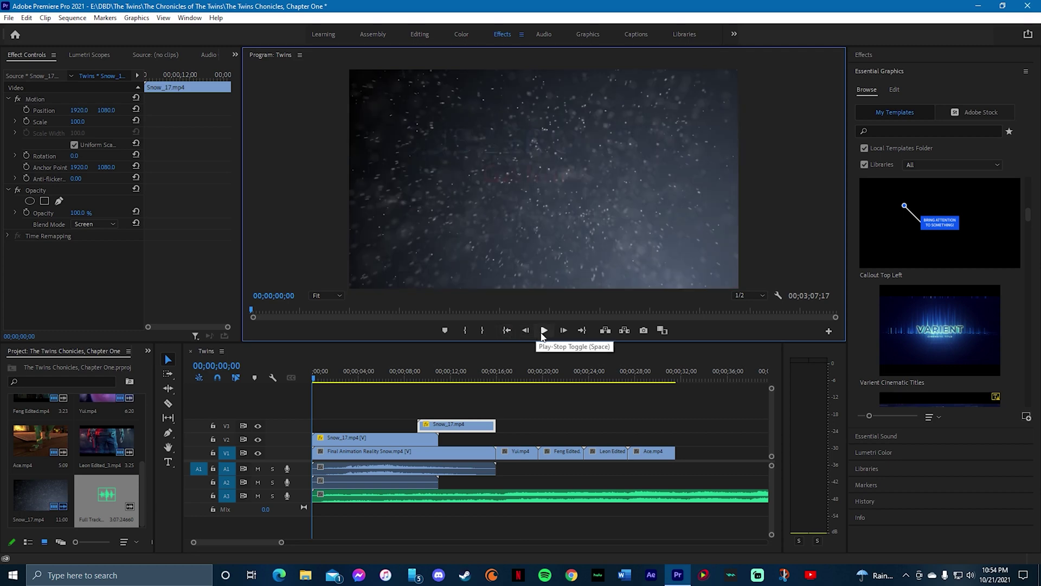
click(543, 331)
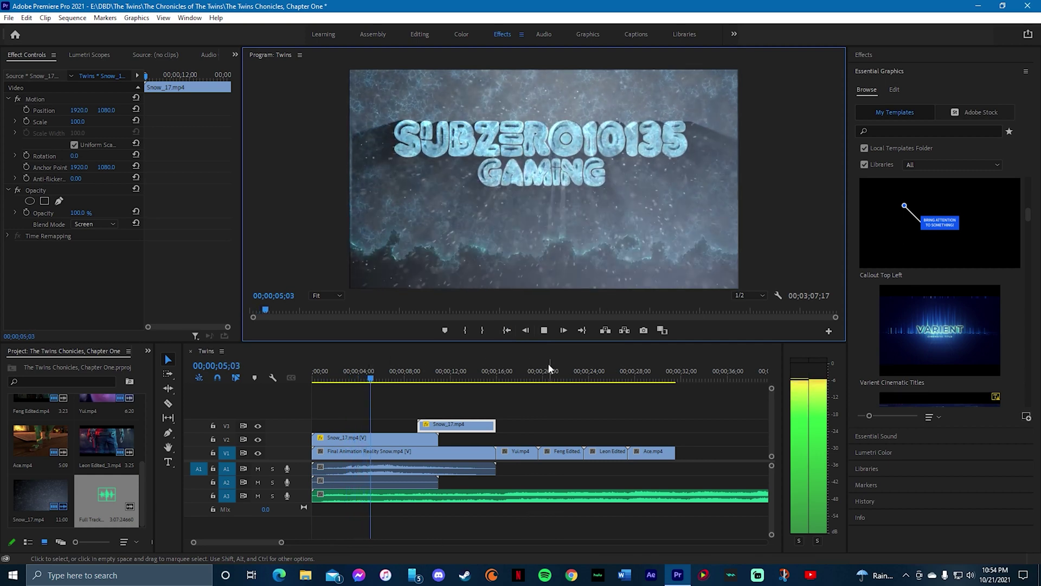
click(545, 330)
Delete the Full Track audio from A3 and remove its file from the project
click(523, 495)
key(Delete)
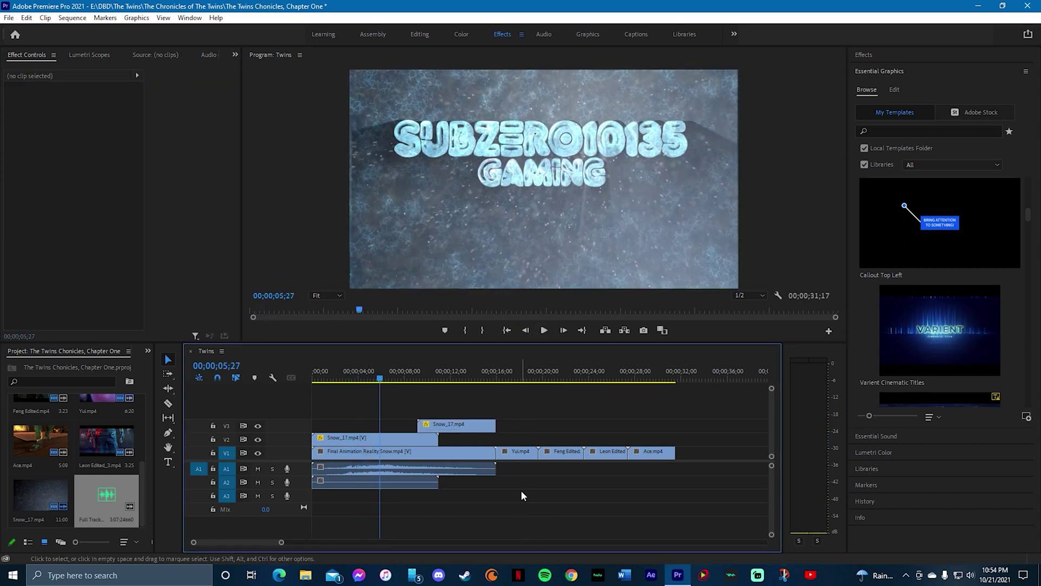
click(110, 498)
key(Delete)
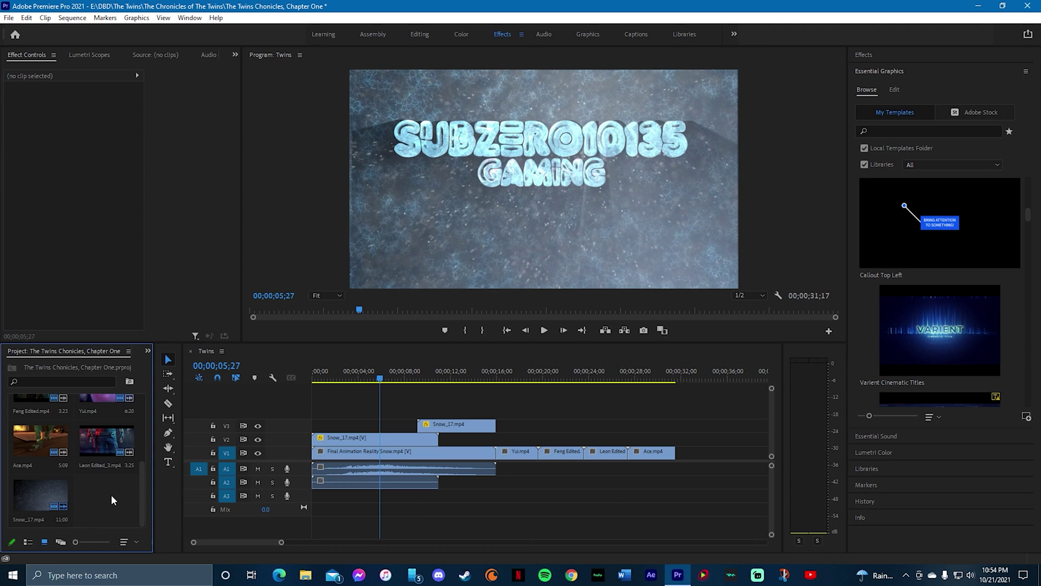
Import the WildKittyTunes - Halloween track from Sound Effects, place it on A3 at the sequence start, and play the opening
double_click(110, 494)
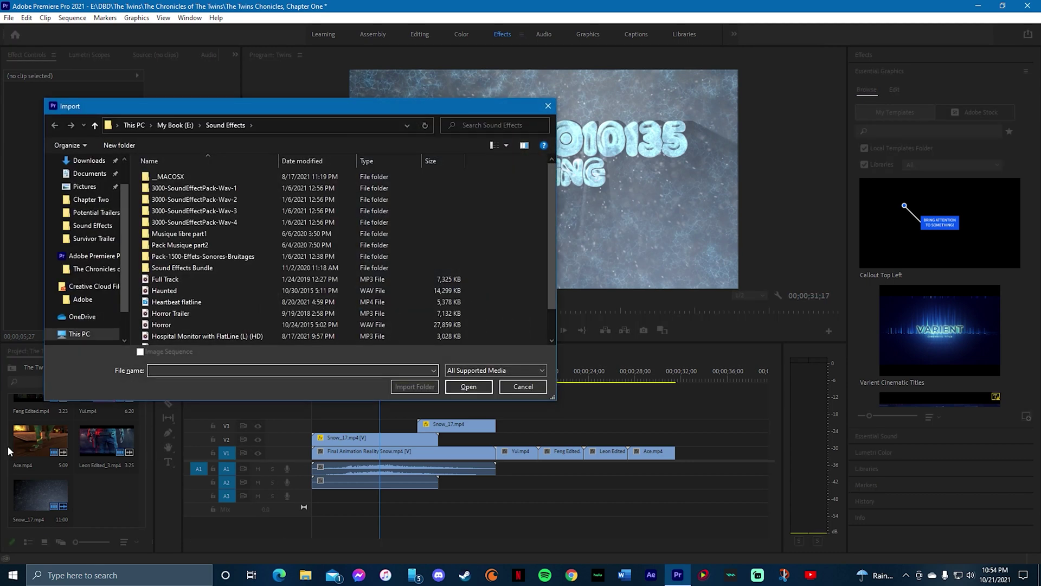
scroll(225, 296, down, 1)
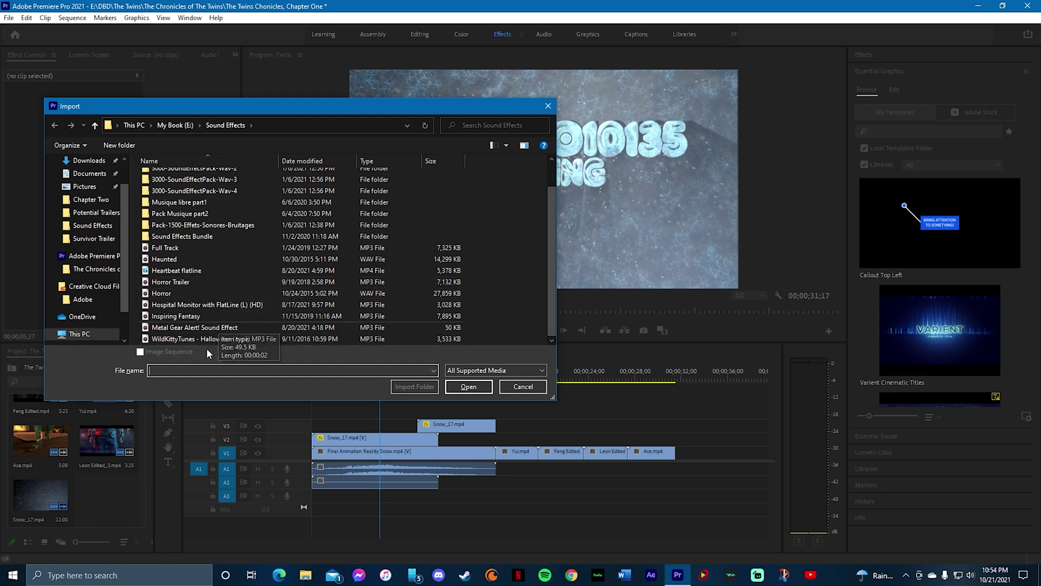
click(246, 336)
double_click(243, 336)
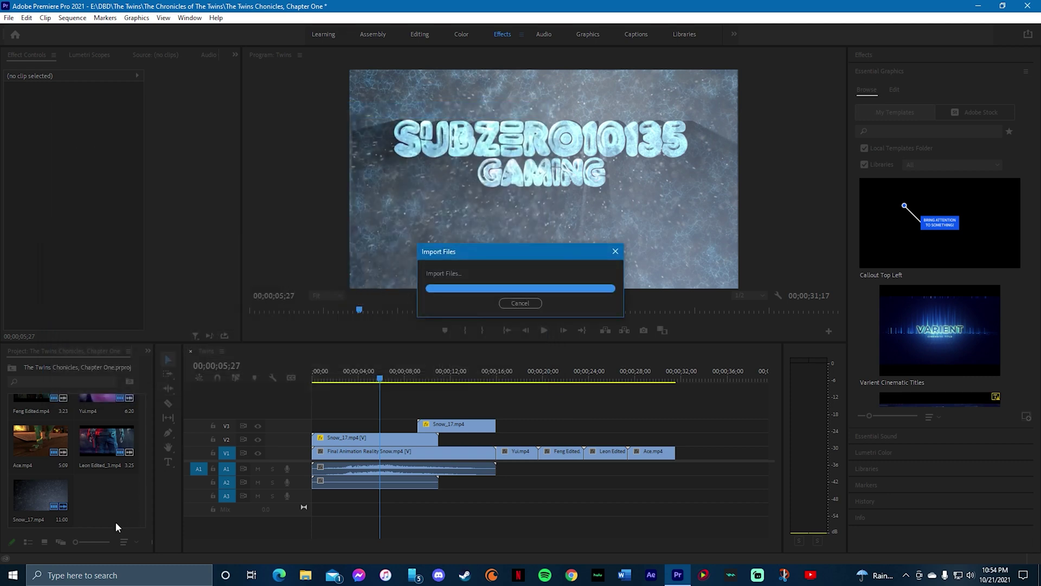
drag(109, 500, 321, 498)
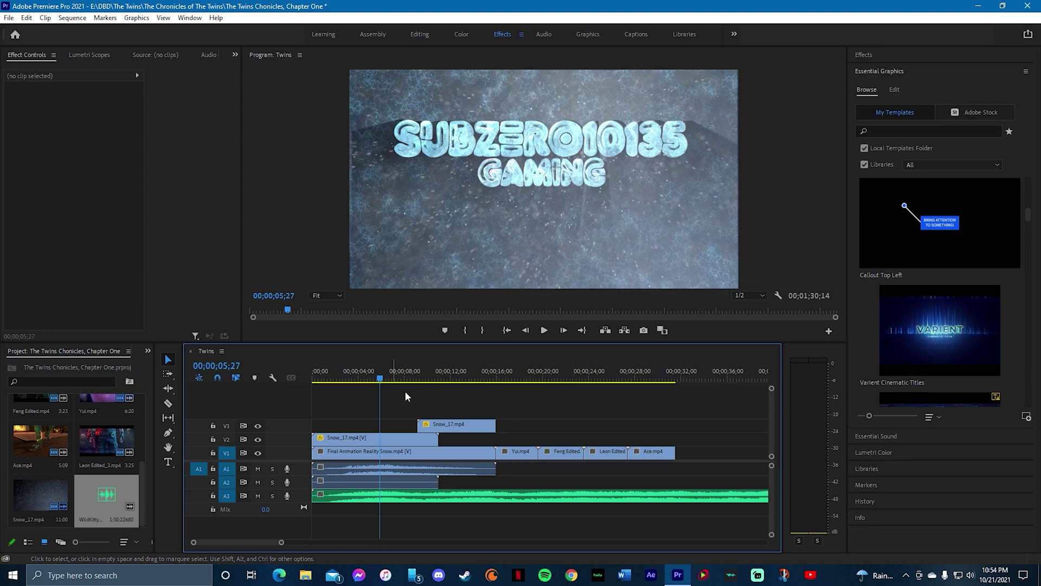
click(507, 330)
click(544, 330)
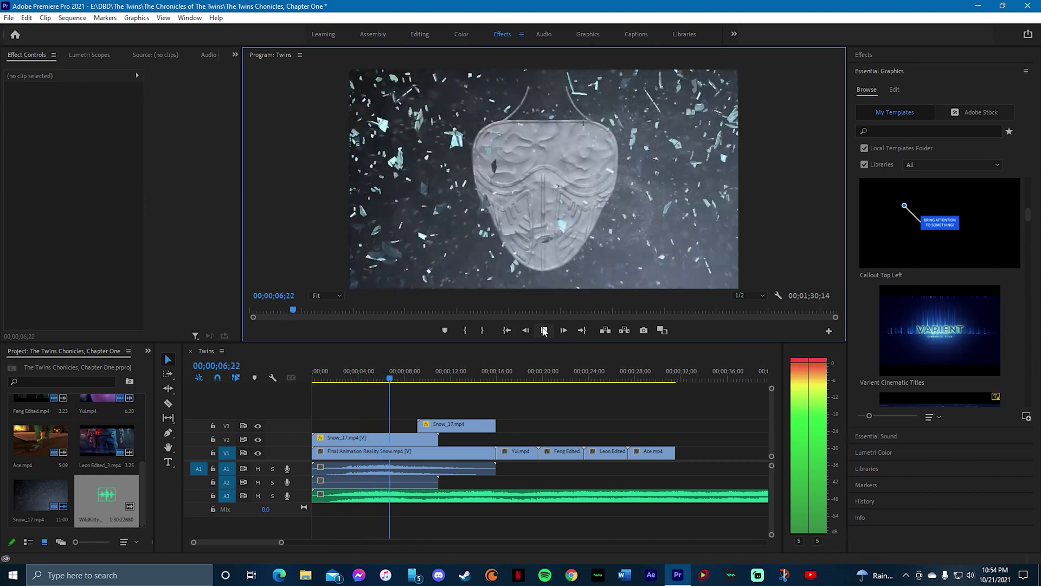
key(space)
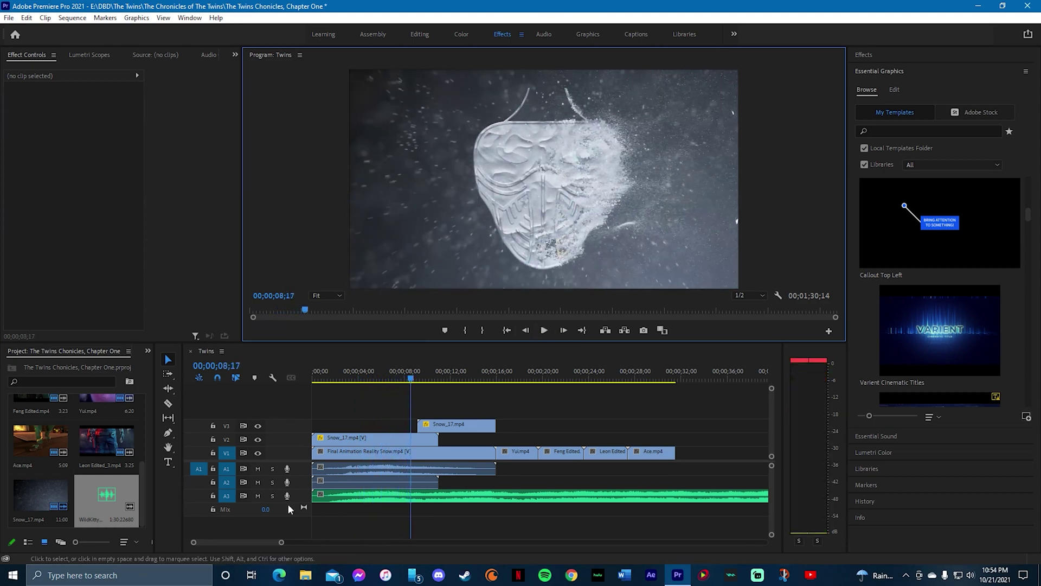
Split the WildKittyTunes - Halloween music on A3 at 00;00;33;11 and delete the part after the cut
scroll(240, 545, down, 2)
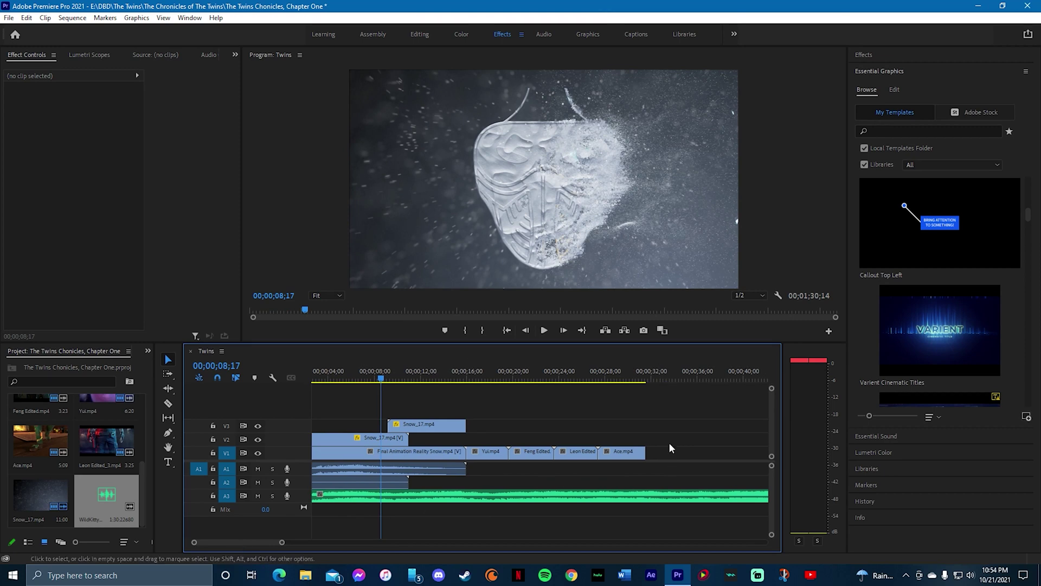
scroll(251, 540, down, 8)
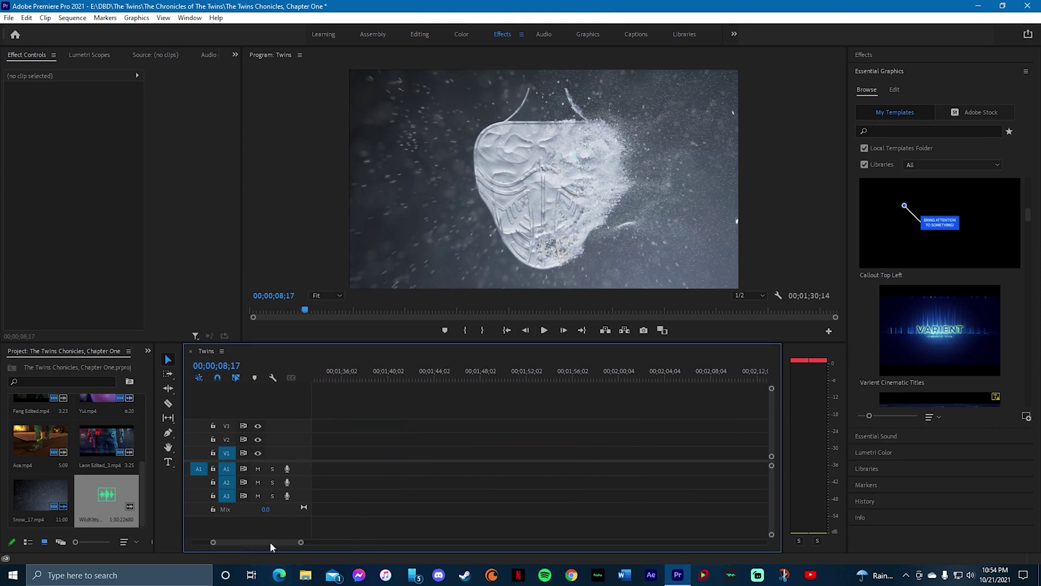
scroll(265, 543, up, 2)
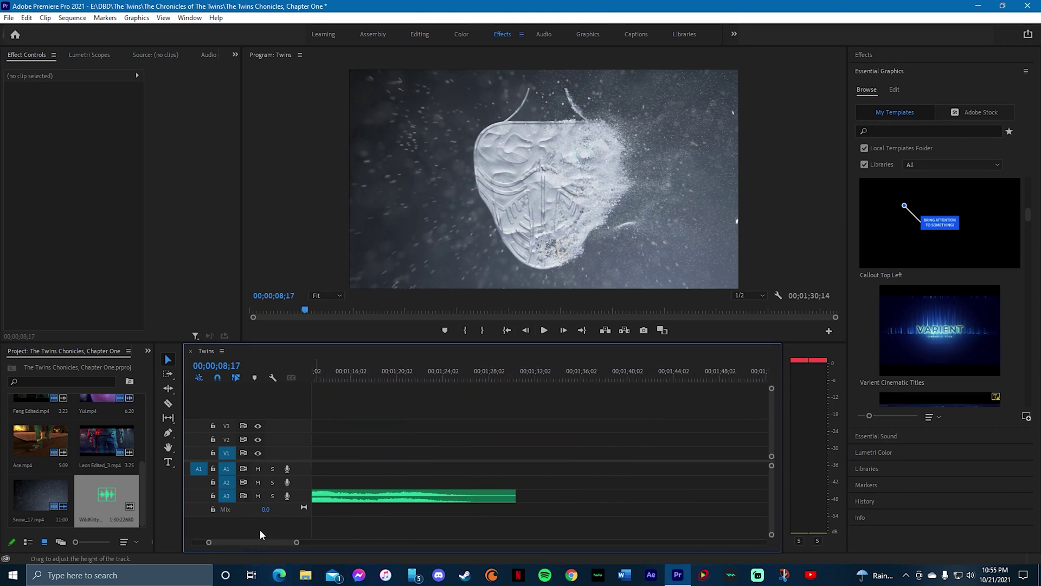
scroll(261, 544, up, 10)
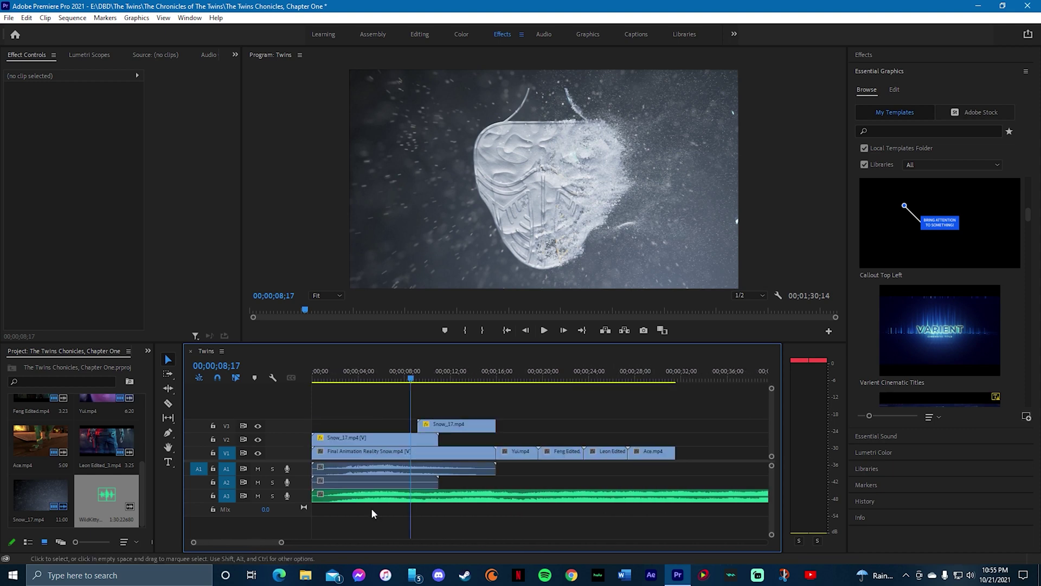
click(519, 384)
drag(517, 376, 697, 380)
click(725, 498)
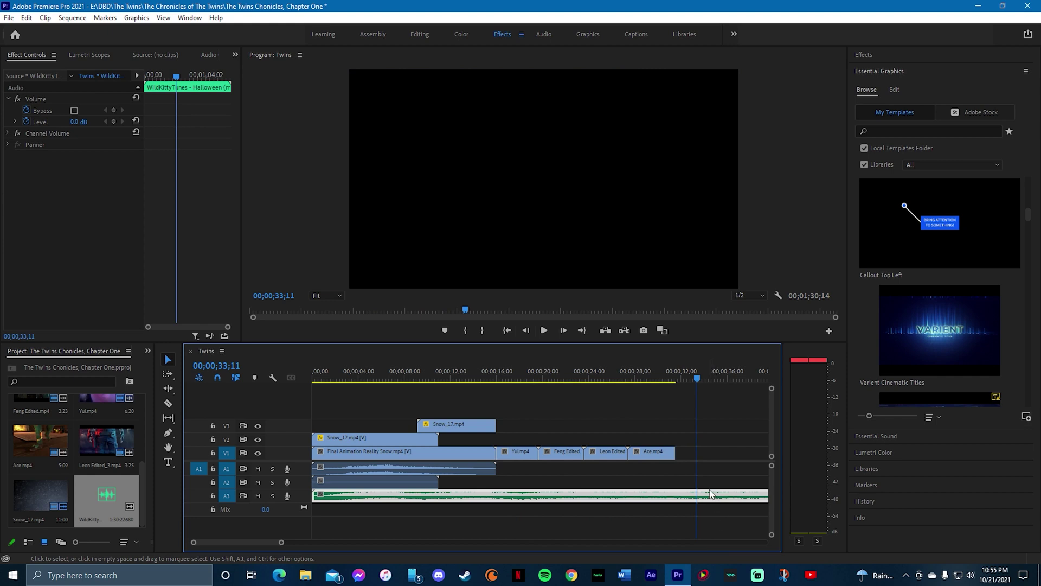
key(ctrl+k)
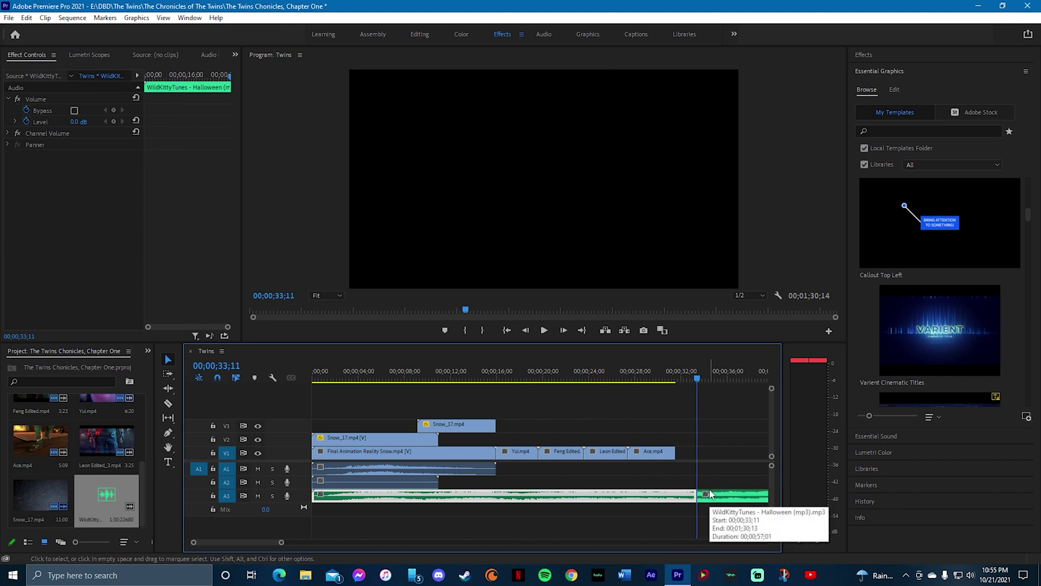
click(742, 502)
key(Delete)
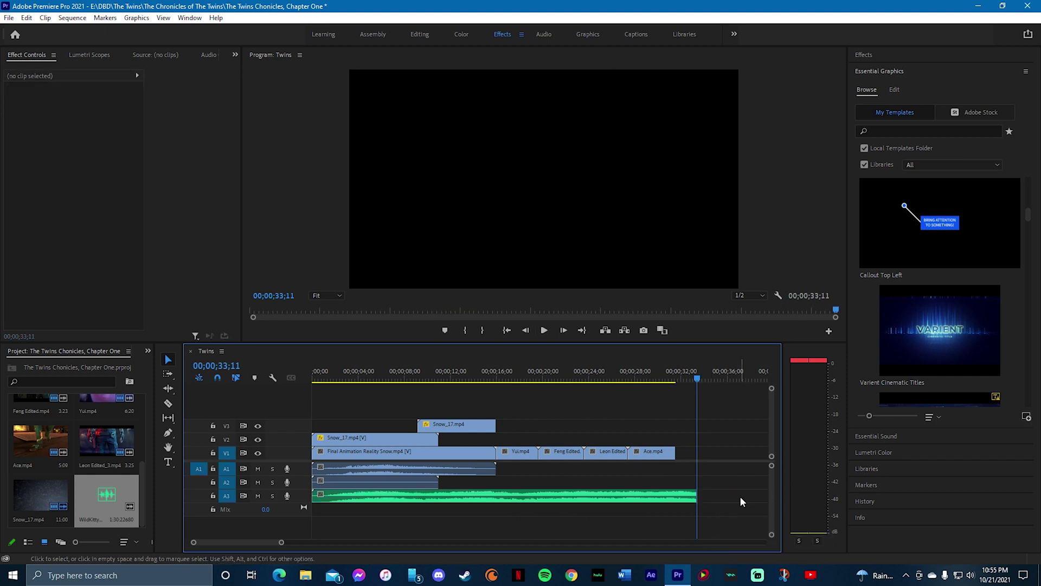
Trim the end of the A3 music to the end of the Ace.mp4 clip and play the last seconds
click(695, 496)
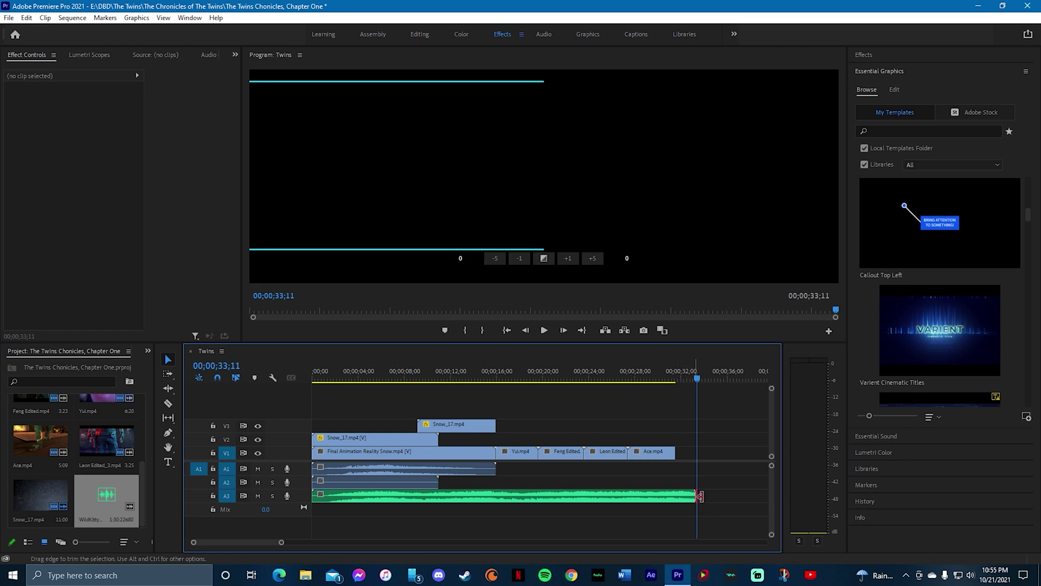
drag(699, 496, 675, 496)
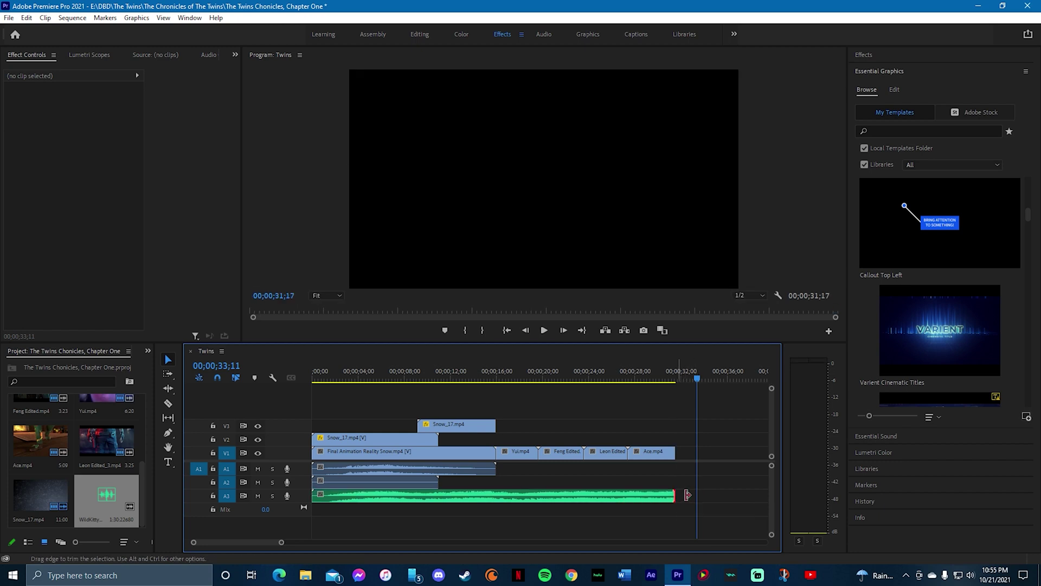
click(658, 377)
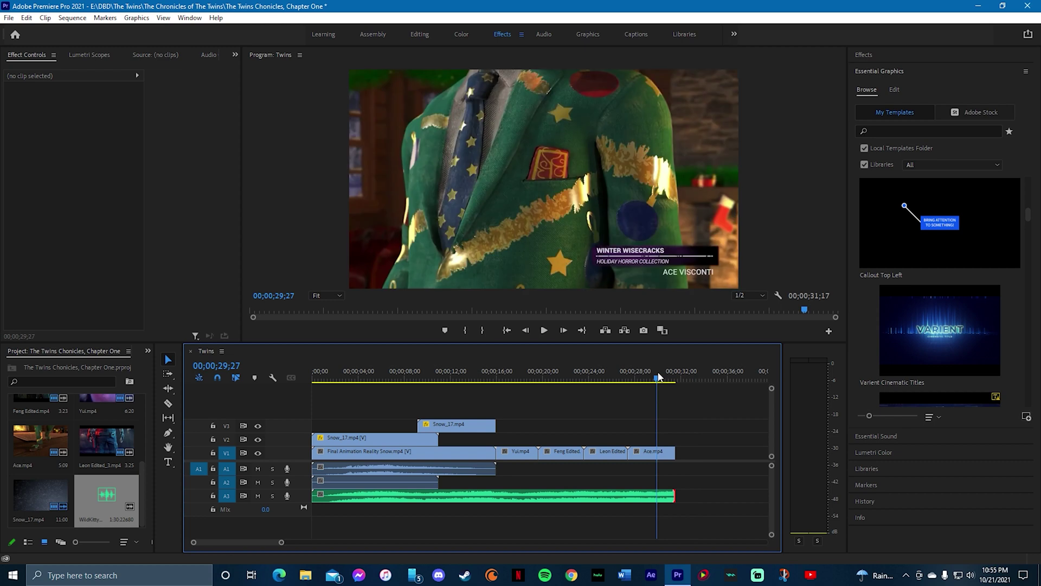
click(551, 334)
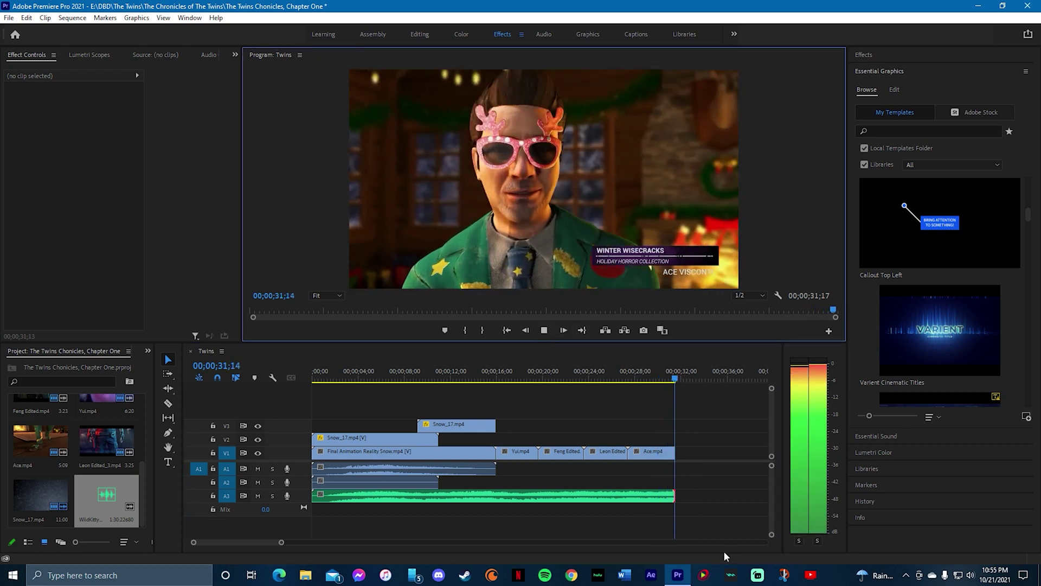
Browse the Killer Trailer folder in DBD for clips to import, leaving the import without adding a file
click(140, 382)
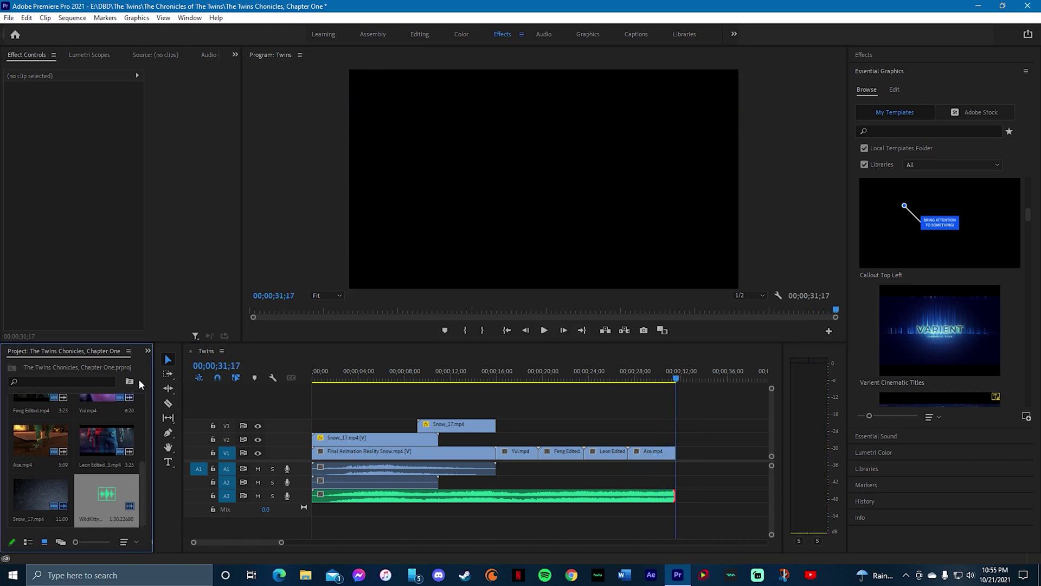
key(ctrl+i)
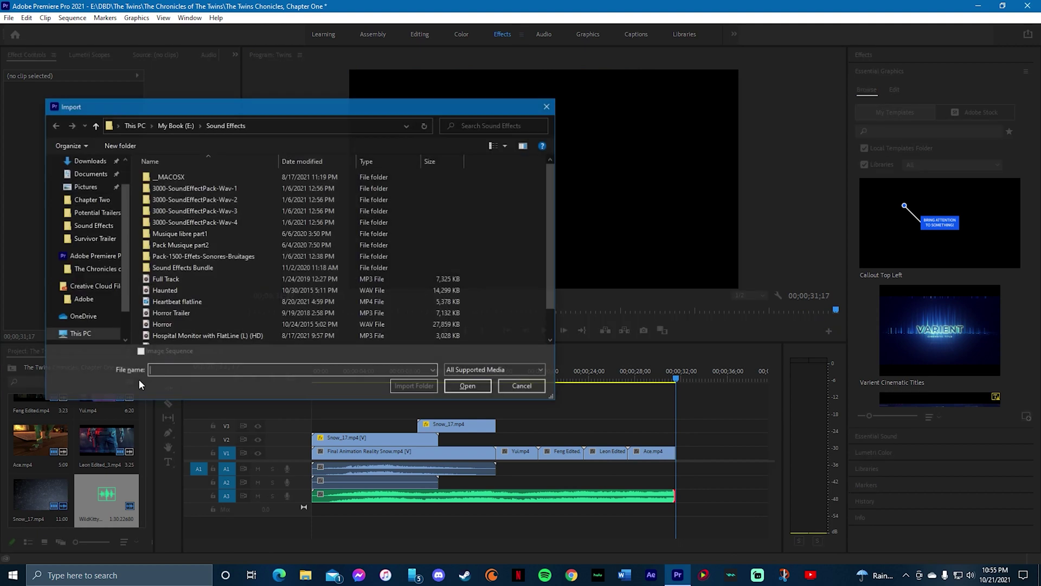
click(175, 125)
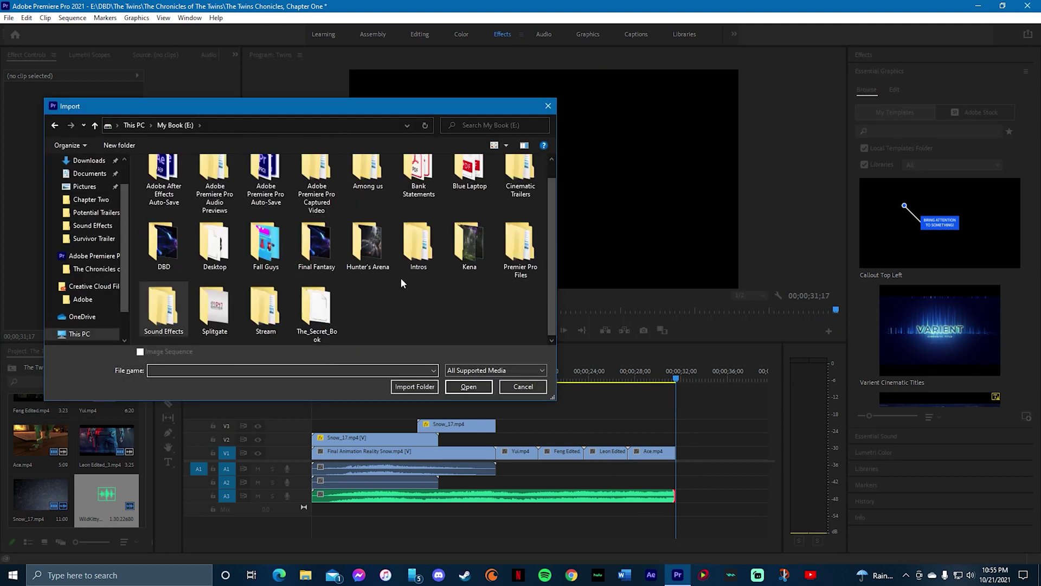
double_click(181, 252)
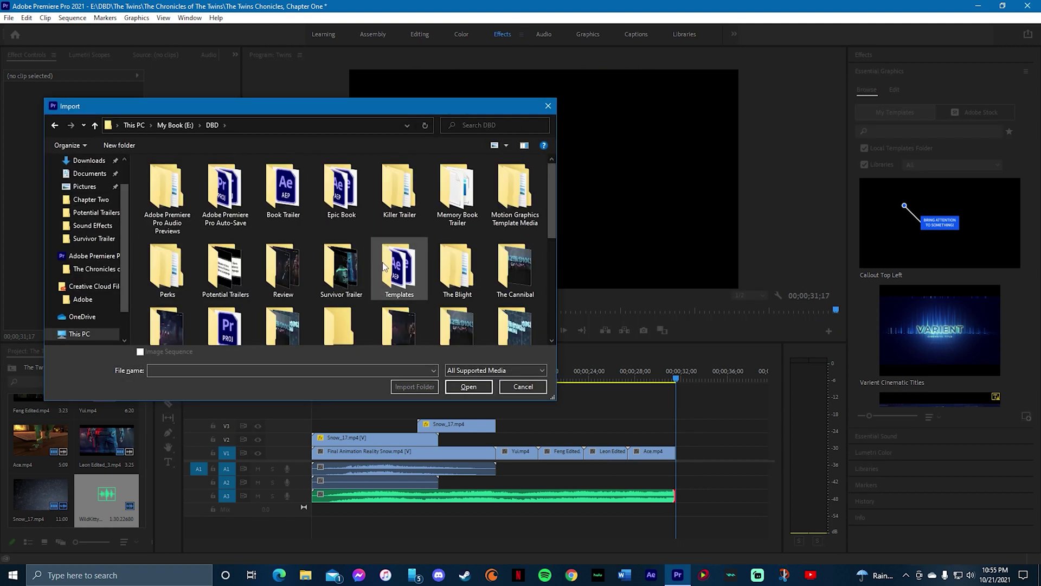
double_click(400, 187)
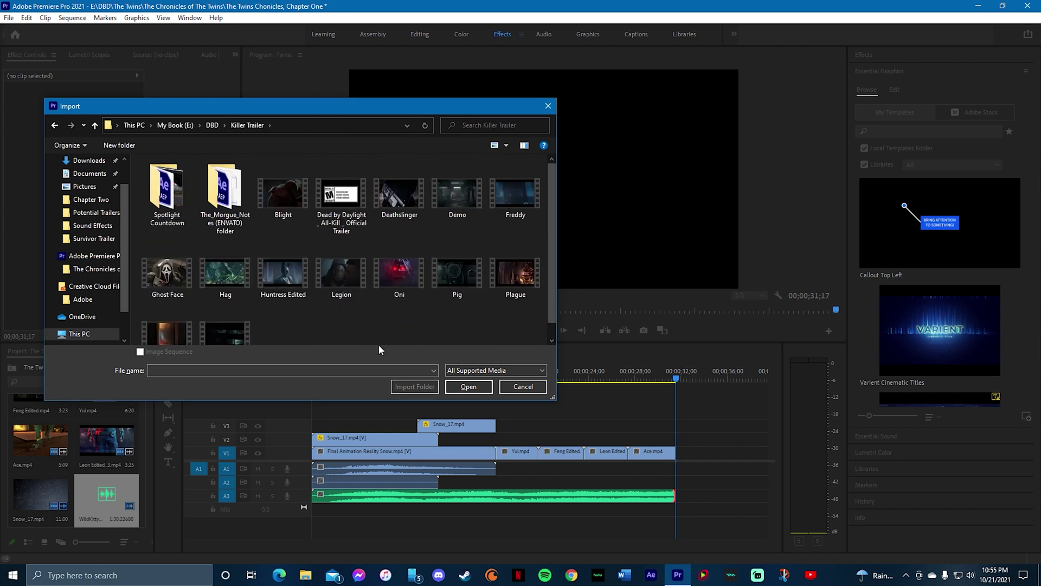
scroll(379, 344, down, 1)
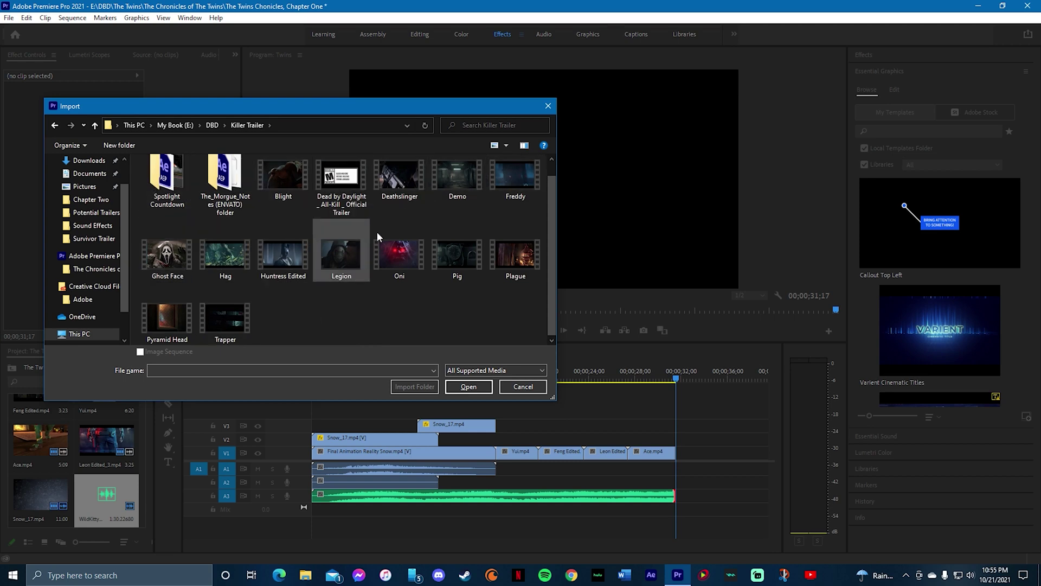
click(548, 106)
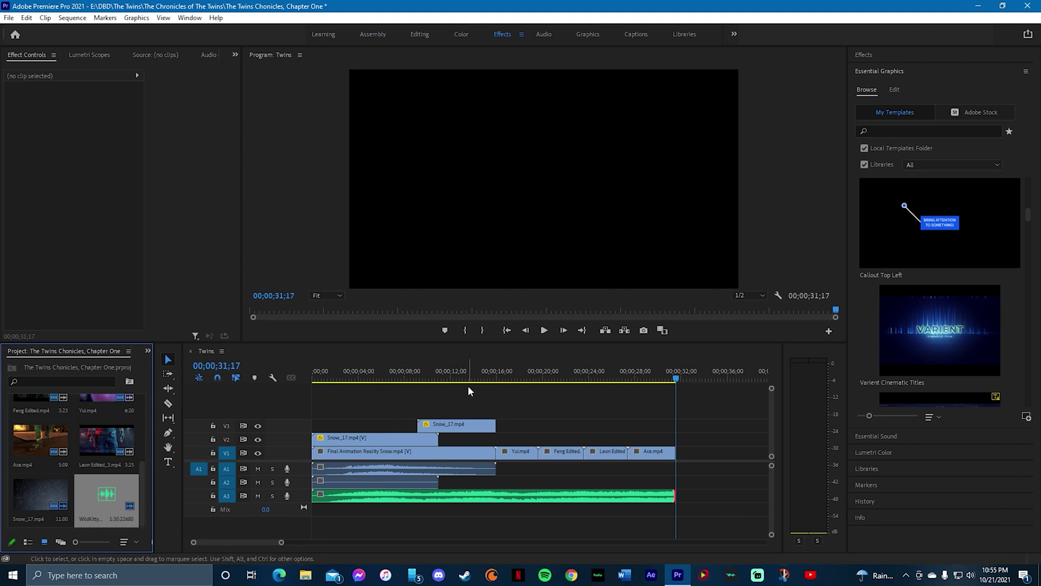
Try the Share and Subscribe Title template on V2 above the Feng and Leon clips, play it, and delete it
scroll(249, 540, down, 5)
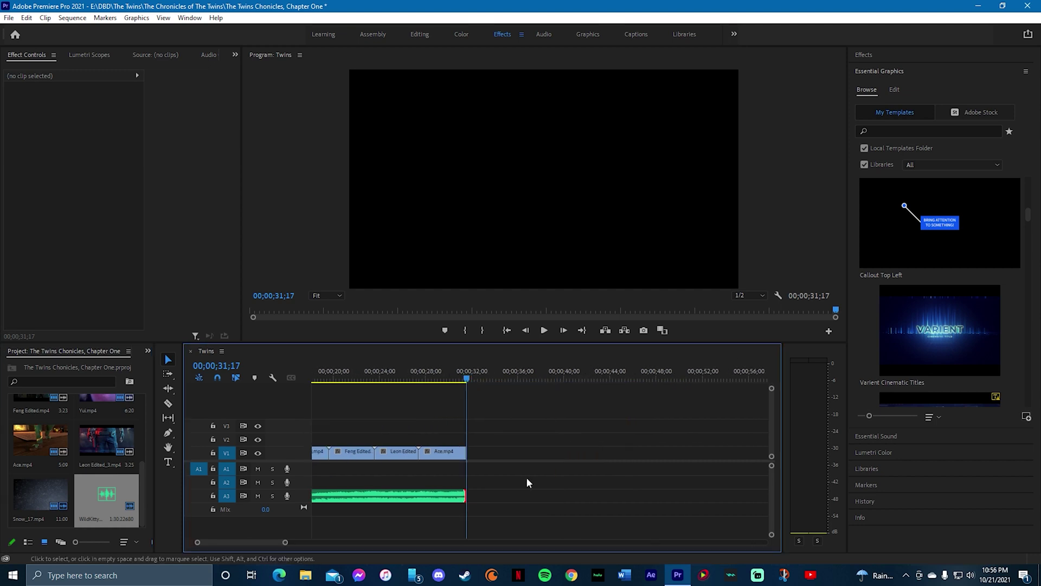
scroll(252, 539, up, 5)
click(870, 53)
click(877, 165)
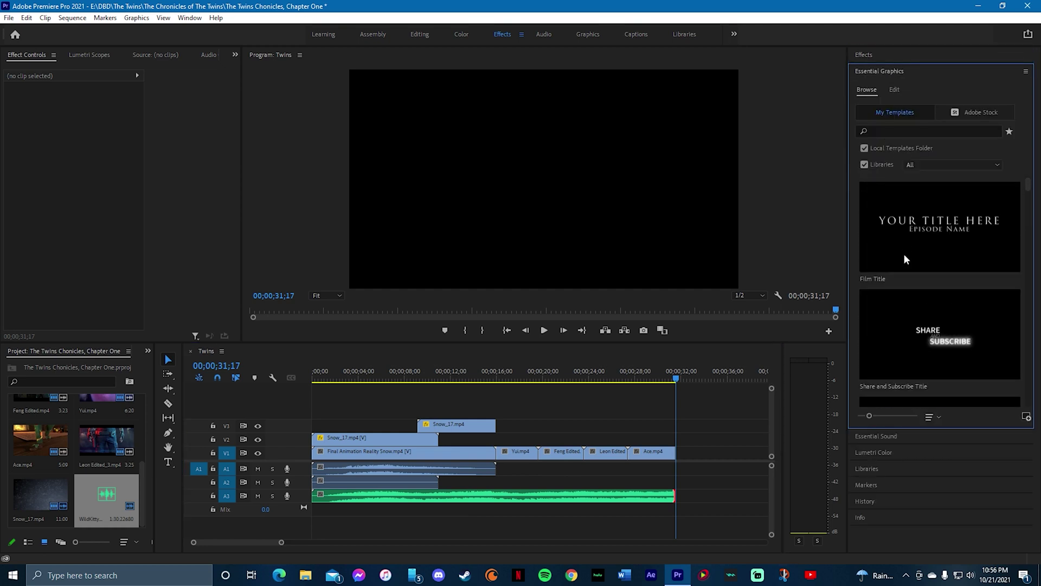
drag(919, 333, 566, 439)
click(576, 382)
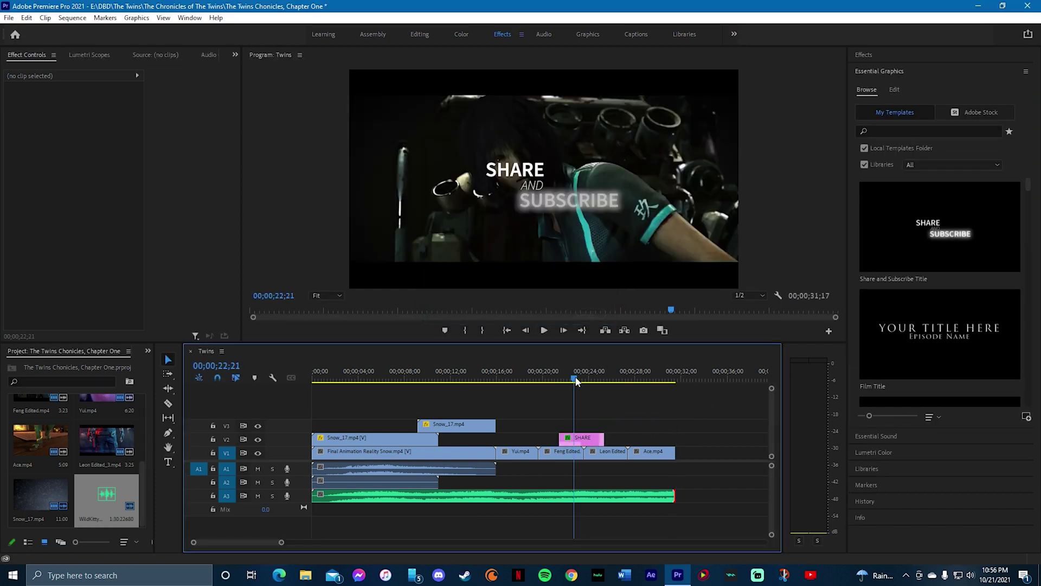
click(552, 374)
click(547, 332)
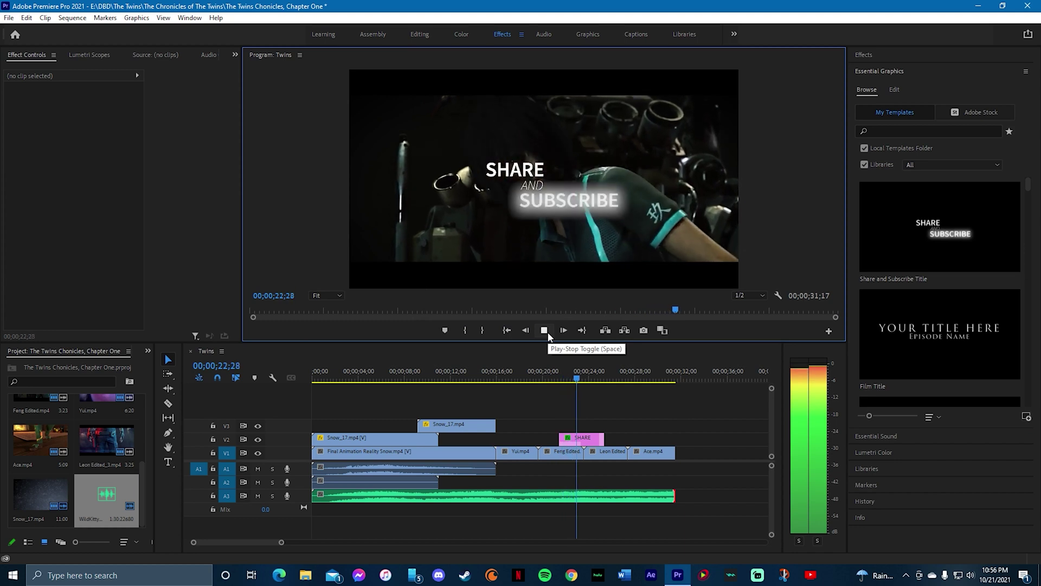
click(544, 330)
click(576, 437)
key(Delete)
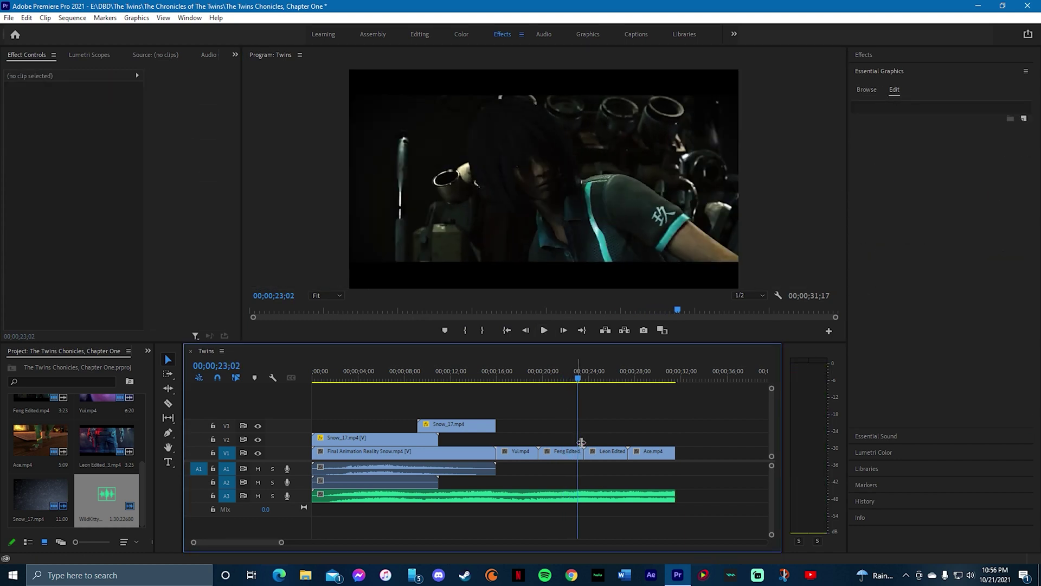
Place the Glitchy Title template on V2 above each of the Yui, Feng, Leon and Ace clips, fitted to the clip lengths
click(864, 90)
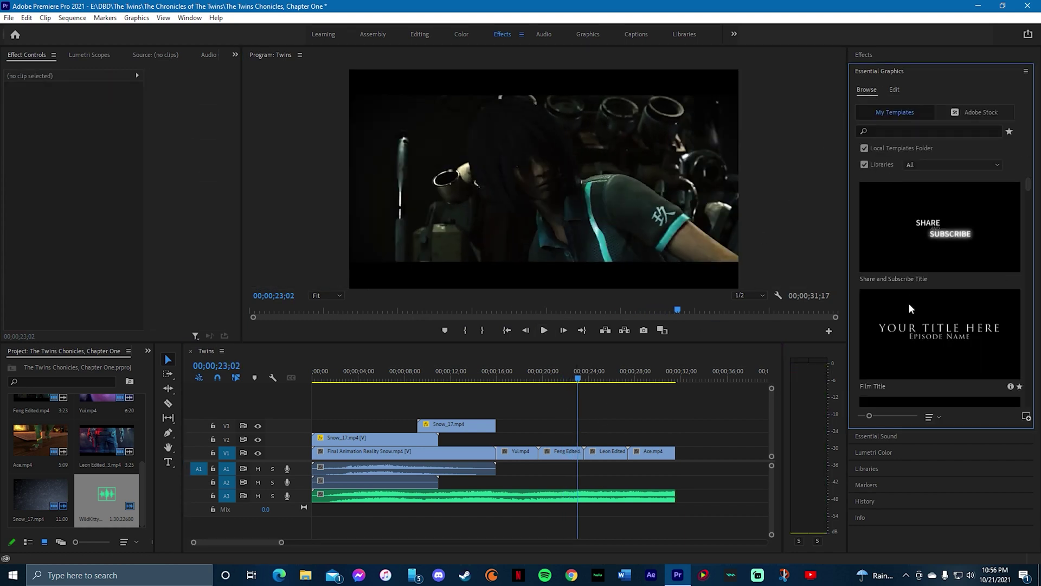
scroll(910, 306, down, 3)
scroll(910, 310, down, 3)
drag(909, 311, 538, 442)
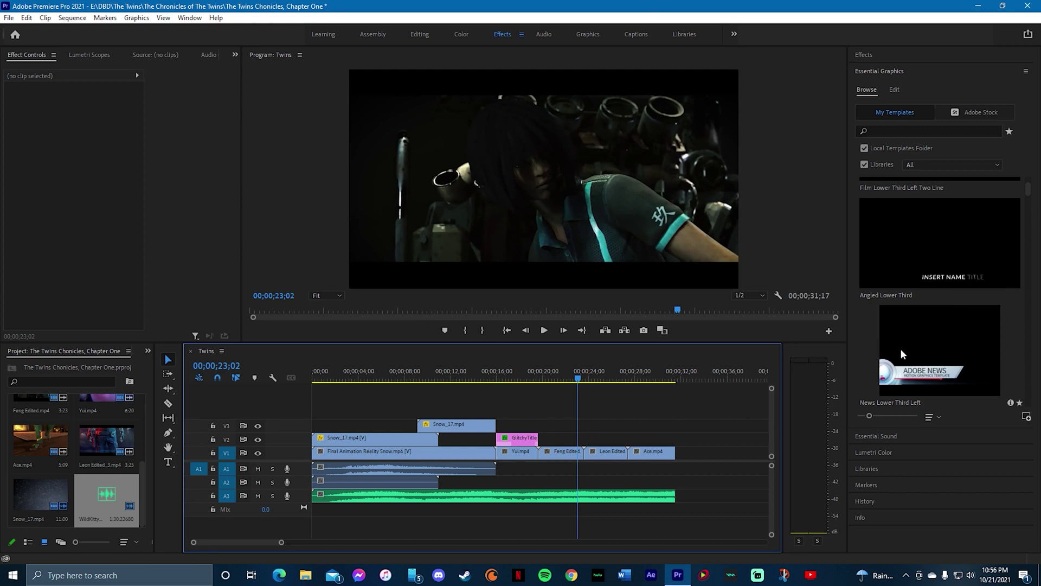
scroll(900, 347, up, 2)
drag(937, 268, 539, 444)
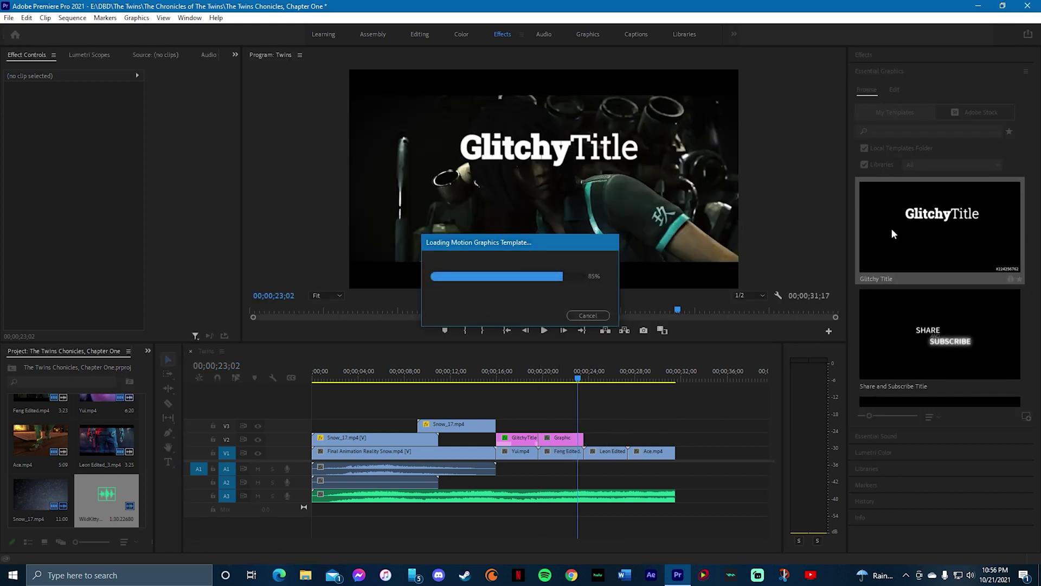
drag(939, 228, 627, 438)
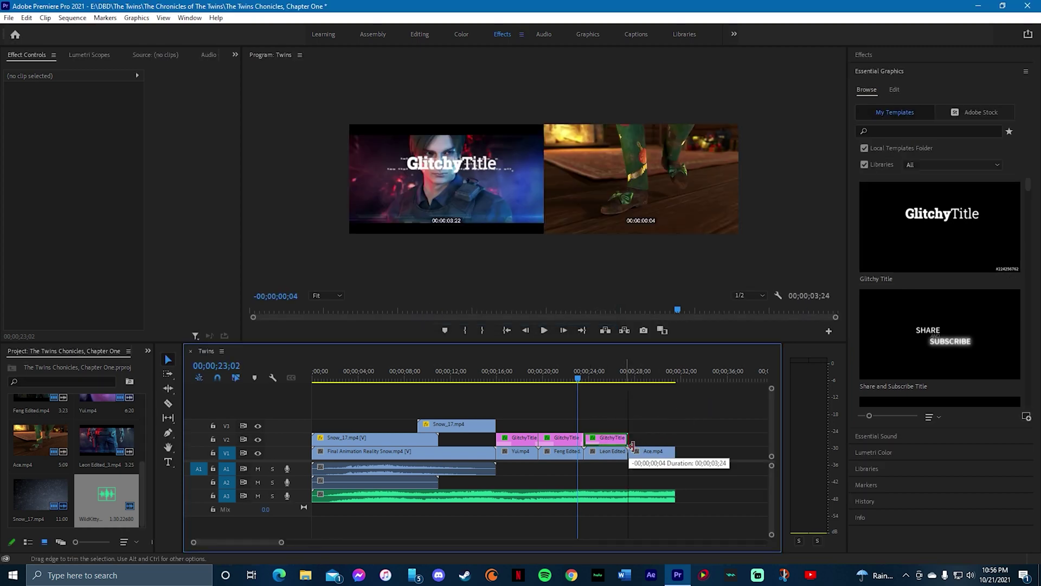
drag(933, 224, 632, 439)
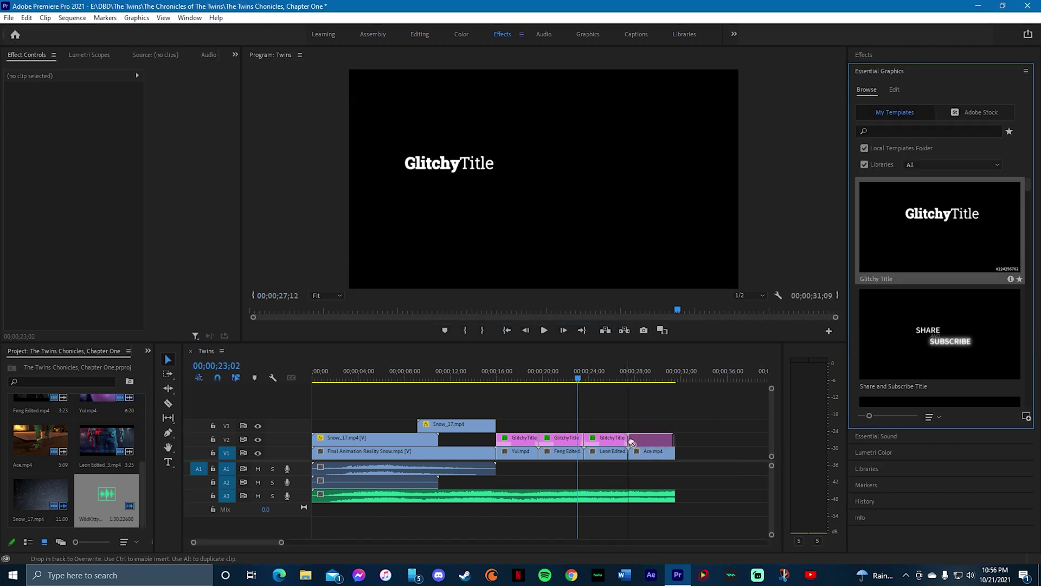
Change the text of the Glitchy Title above the Yui clip to "Le Happy Frog"
click(516, 381)
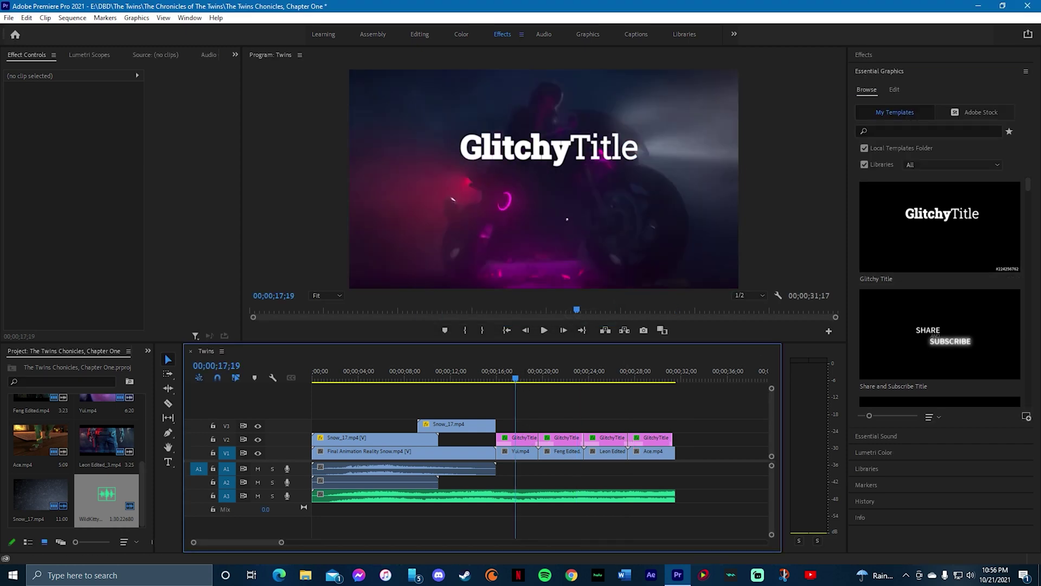
click(305, 575)
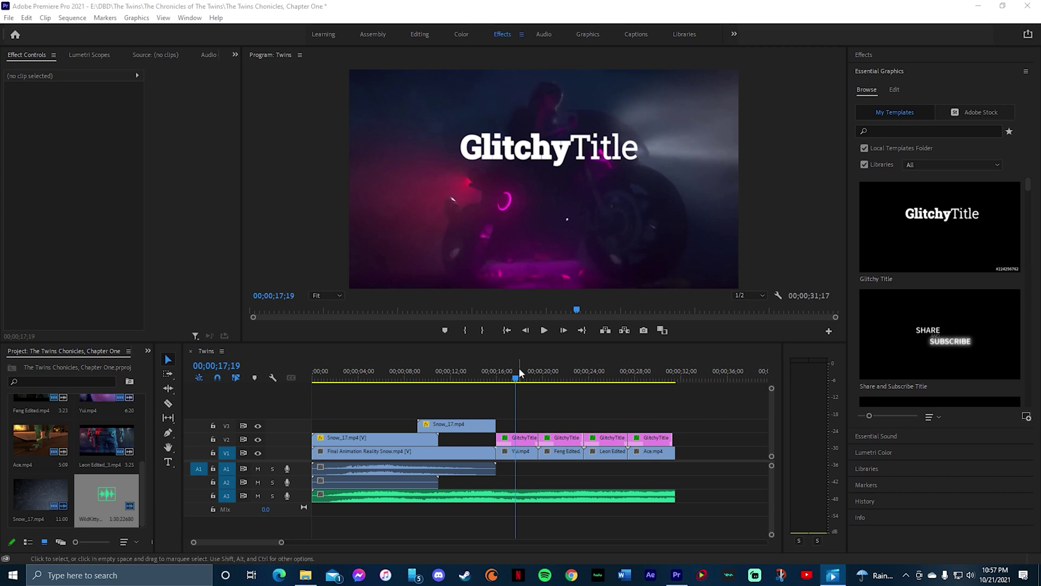
click(513, 444)
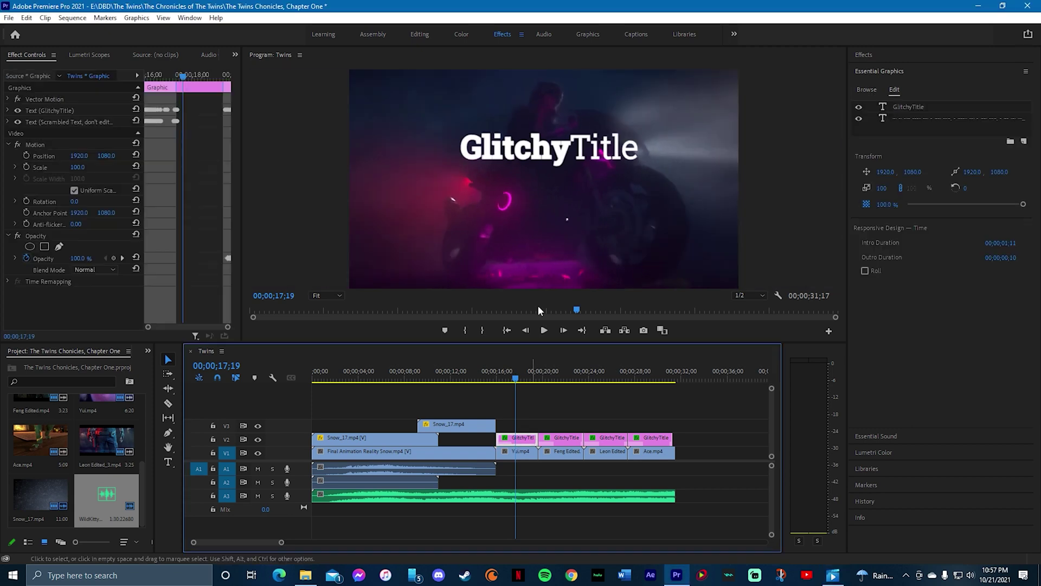
double_click(524, 160)
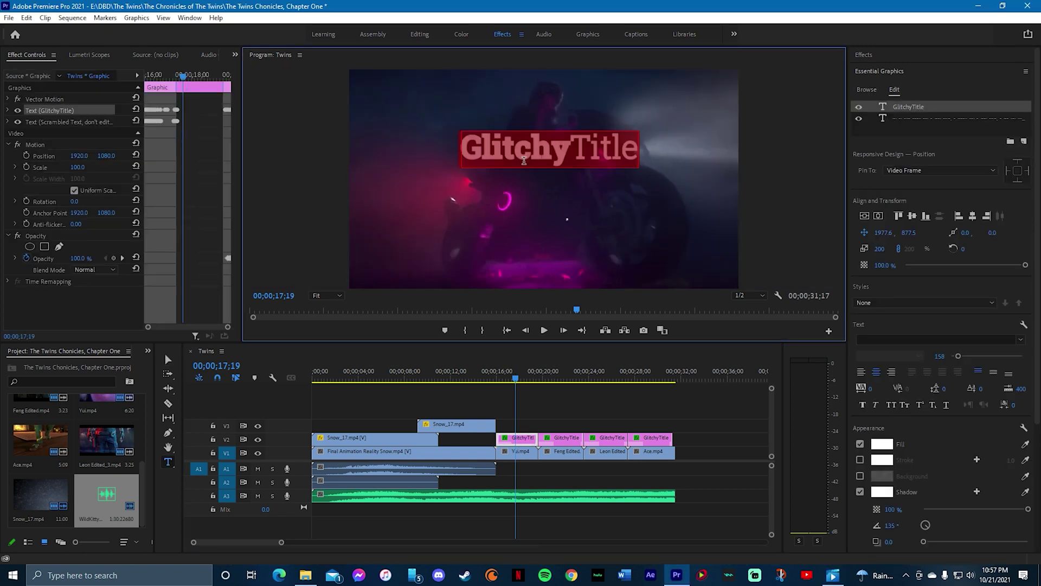
text(Le Hp)
key(BackSpace)
text(apy F)
key(BackSpace)
key(BackSpace)
key(BackSpace)
text(poy)
key(BackSpace)
key(BackSpace)
text(y F)
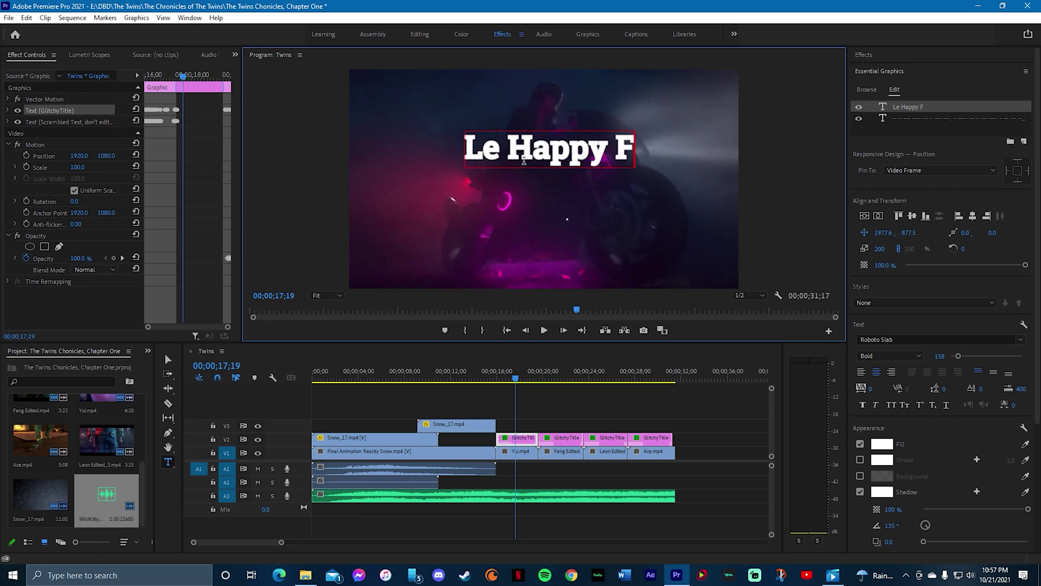
text(rog)
click(555, 387)
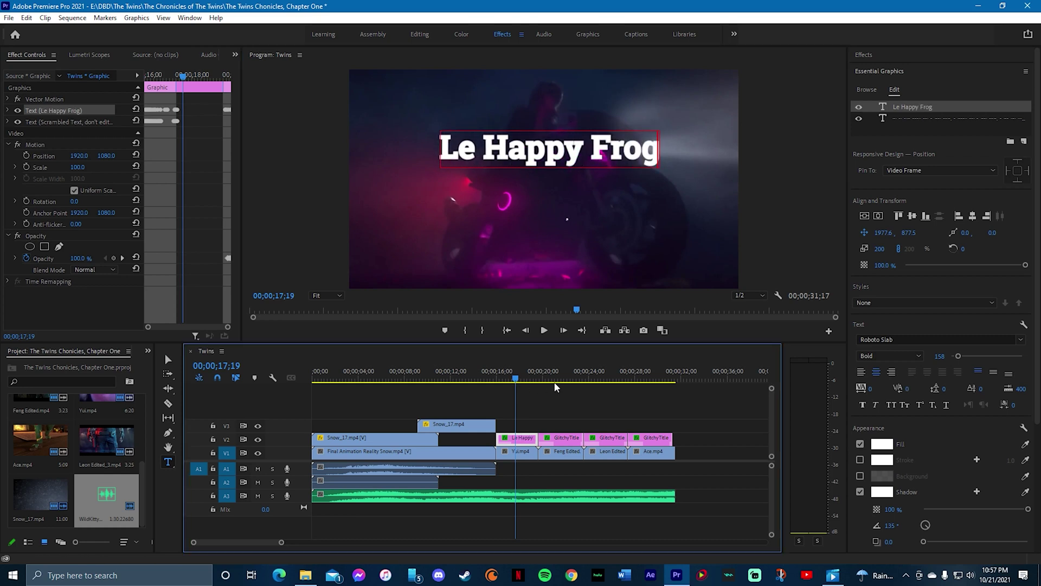
Change the text of the Glitchy Title above the Feng Edited clip to "Raveysucks"
click(564, 379)
click(543, 150)
double_click(544, 150)
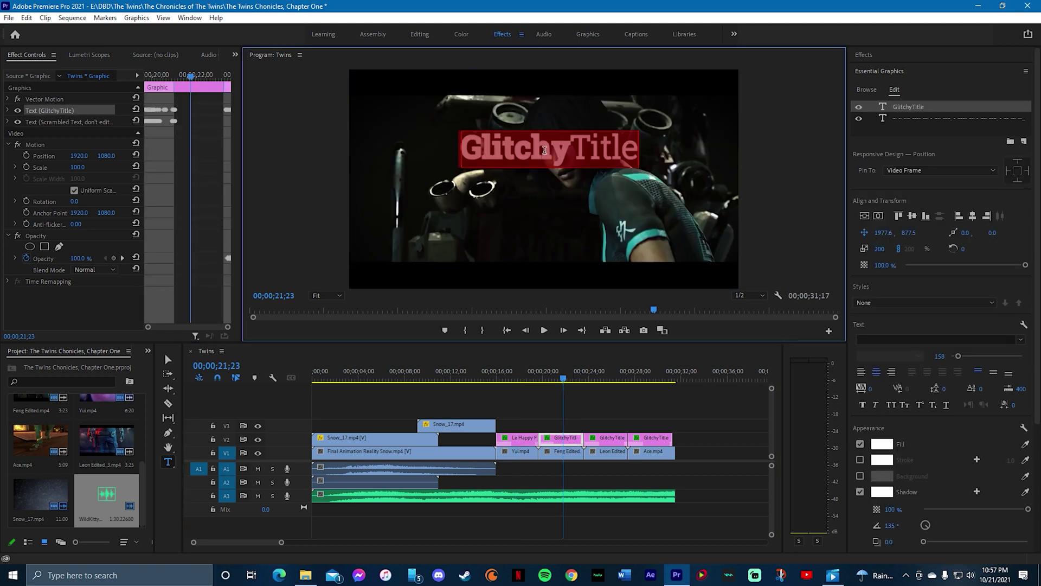
text(Raveysuc)
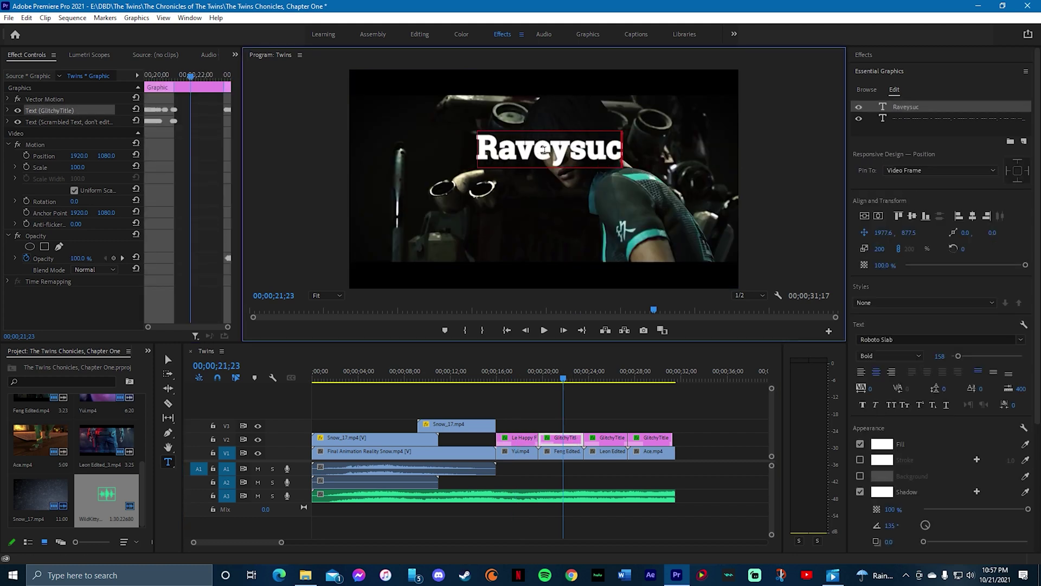
text(ks)
Change the text of the Glitchy Title above the Leon Edited clip to "Xdanosaur"
click(607, 379)
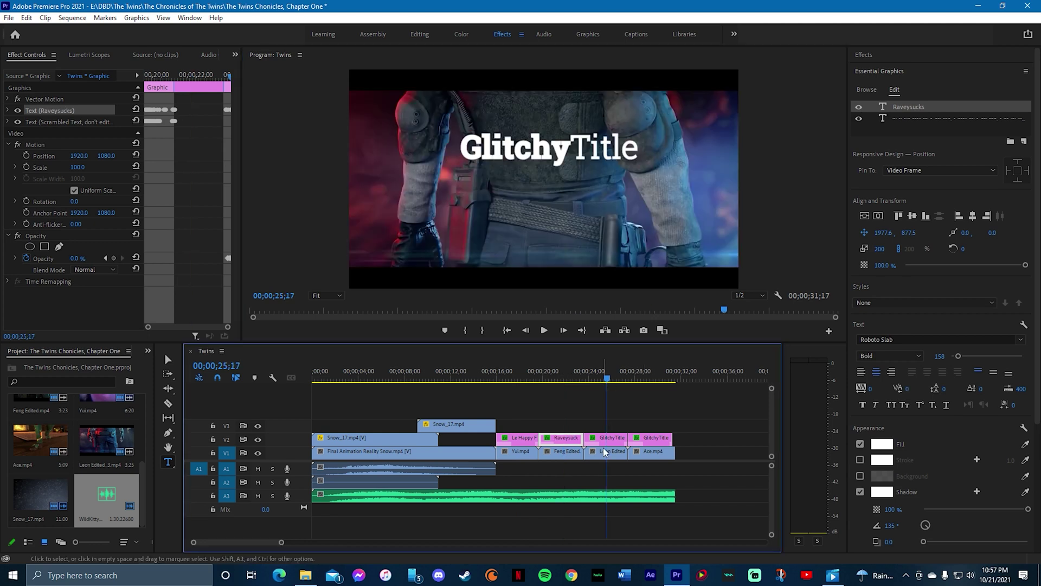
click(606, 438)
double_click(549, 146)
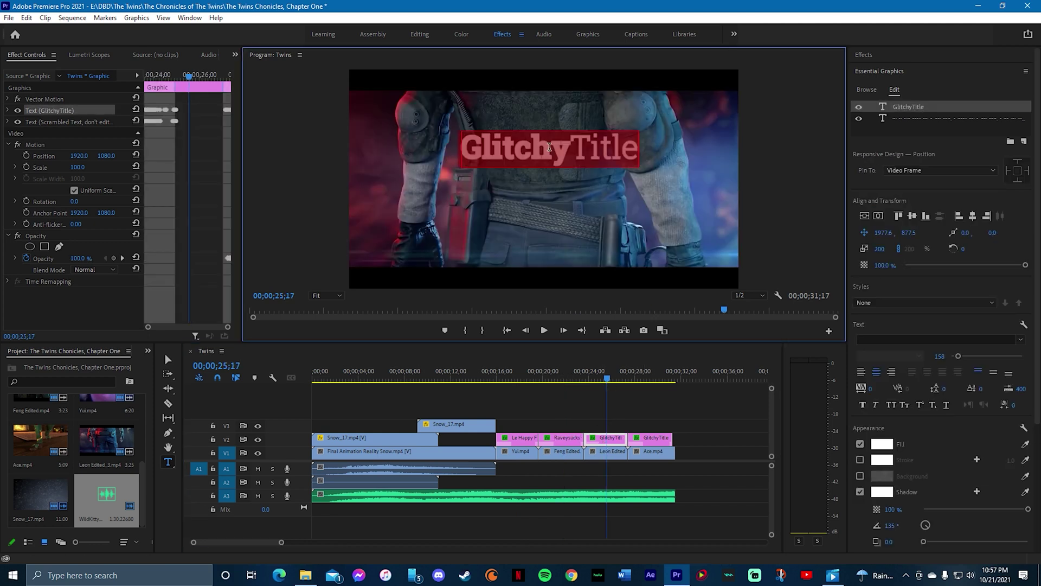
text(Xdanosaur)
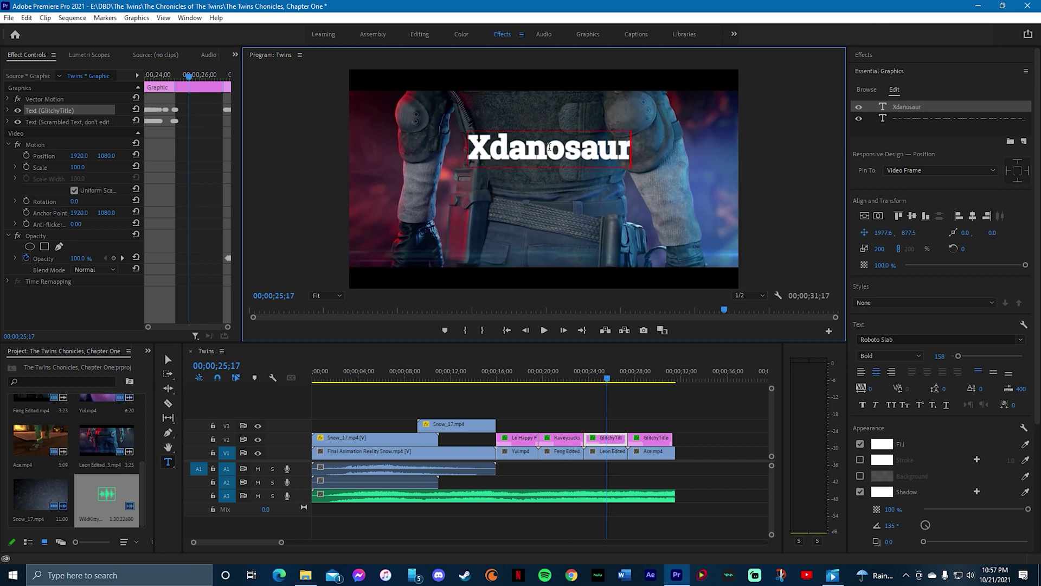
Extend the last Glitchy Title to the end of the Ace.mp4 clip and change its text to "CRS20152"
click(654, 378)
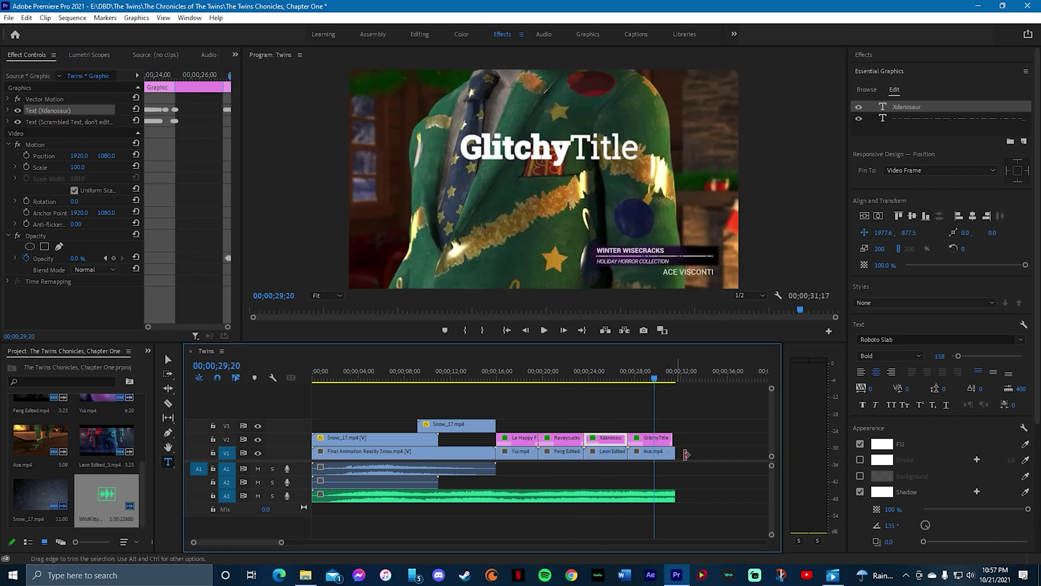
drag(679, 445, 682, 445)
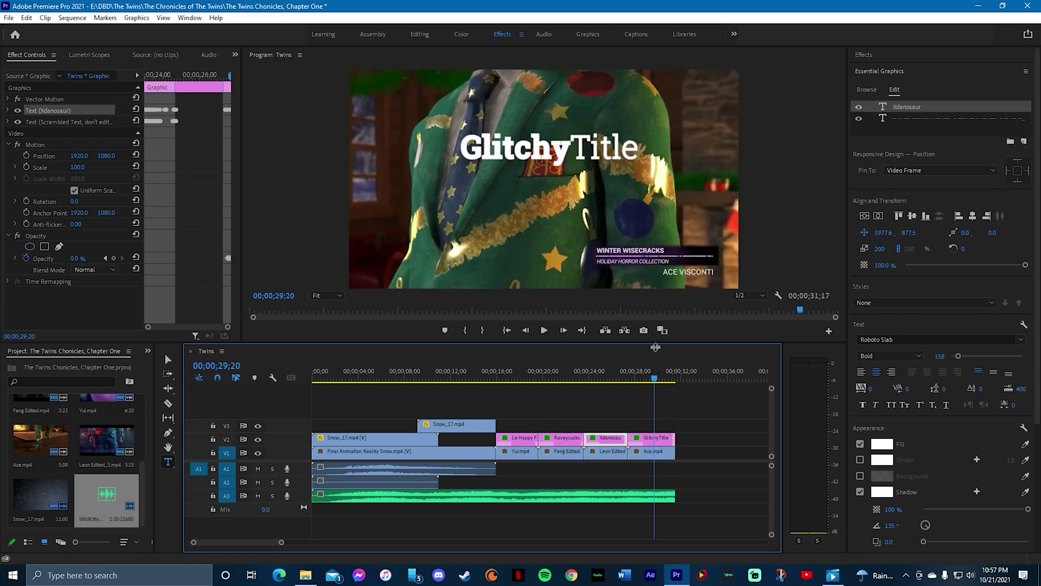
double_click(528, 160)
text(Cr)
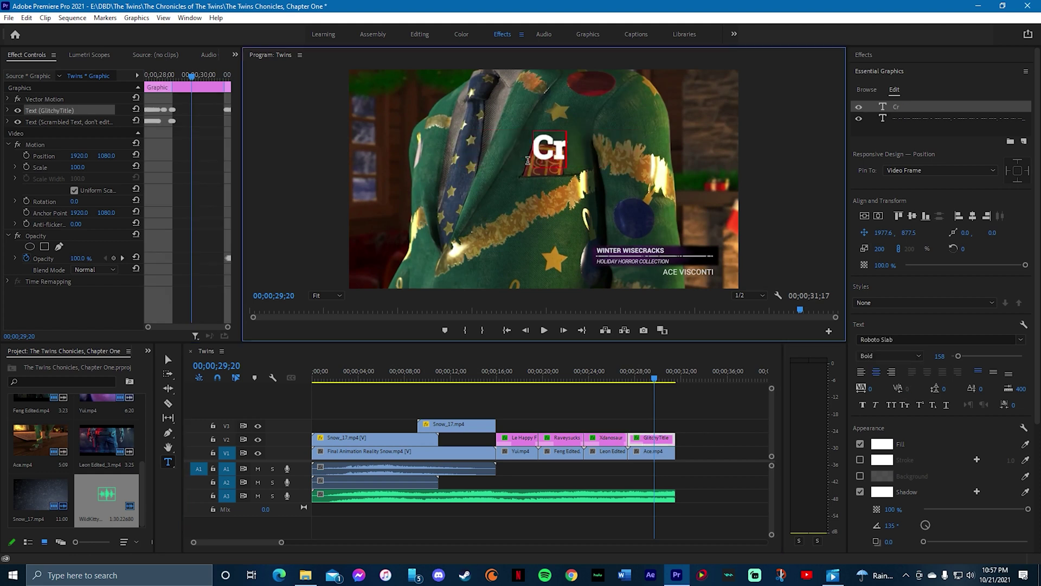
key(BackSpace)
text(R)
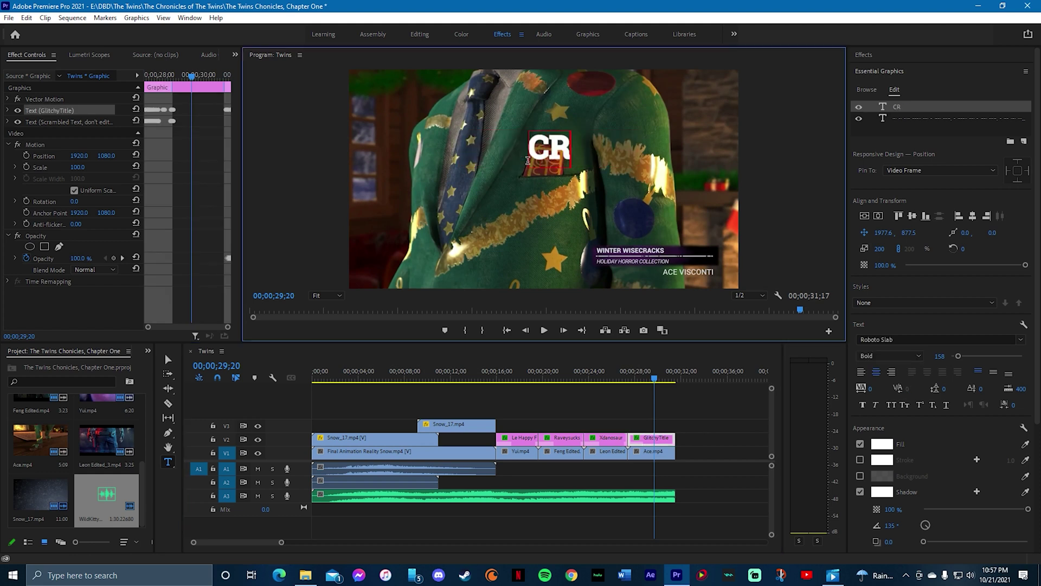
text(S20152)
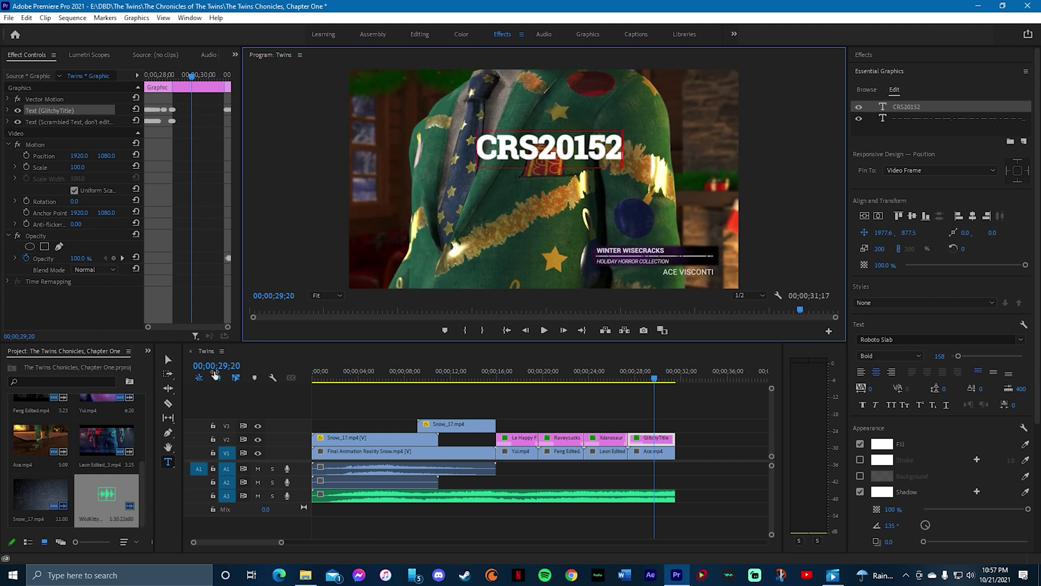
Try moving the CRS20152 title text to the lower-right corner of the video frame
click(168, 359)
drag(545, 153, 593, 231)
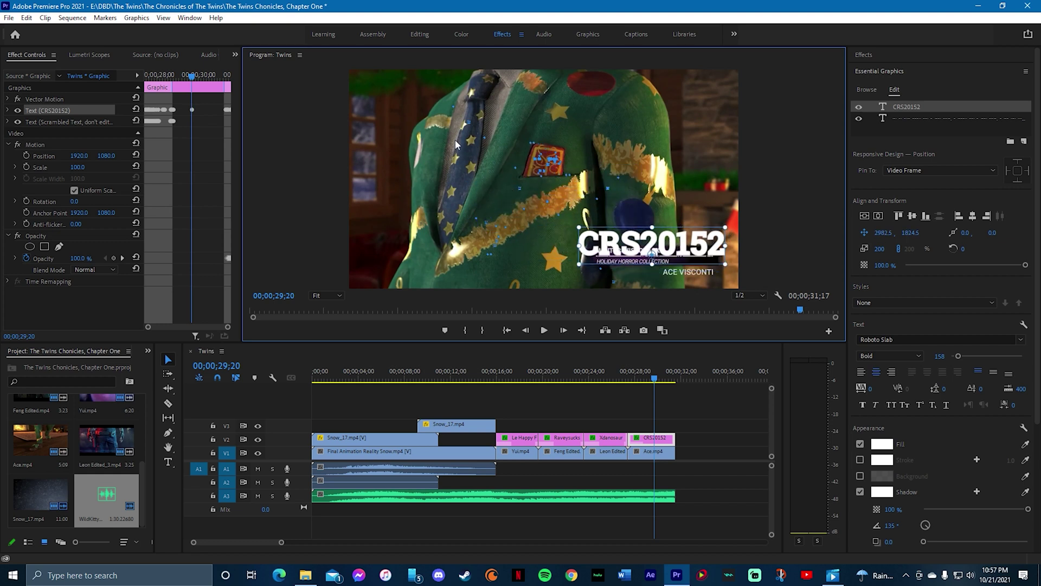
Mute the A3 music track and play the last two titles from 00;00;26;11 to the sequence end
click(617, 378)
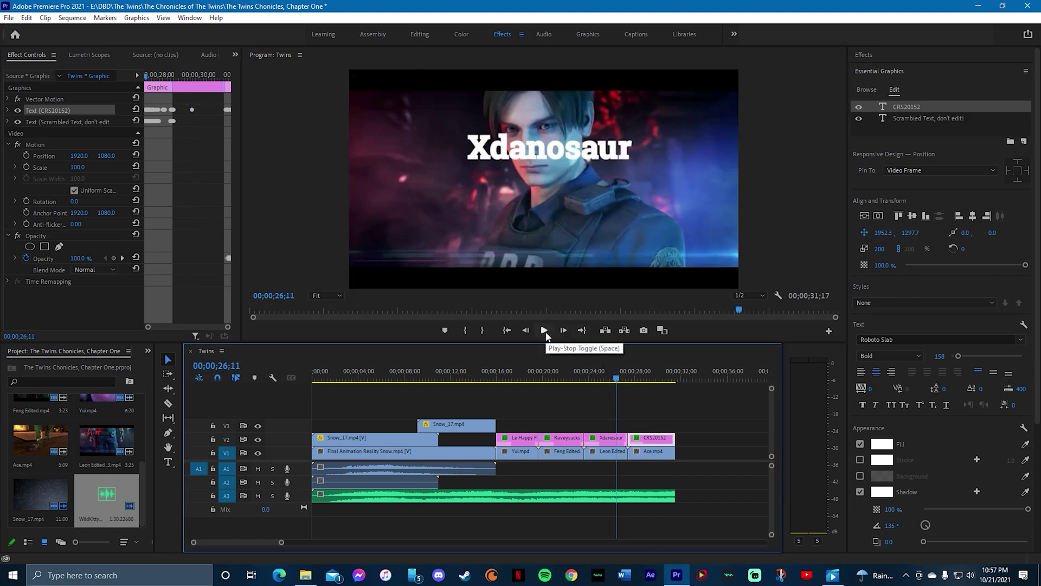
click(258, 496)
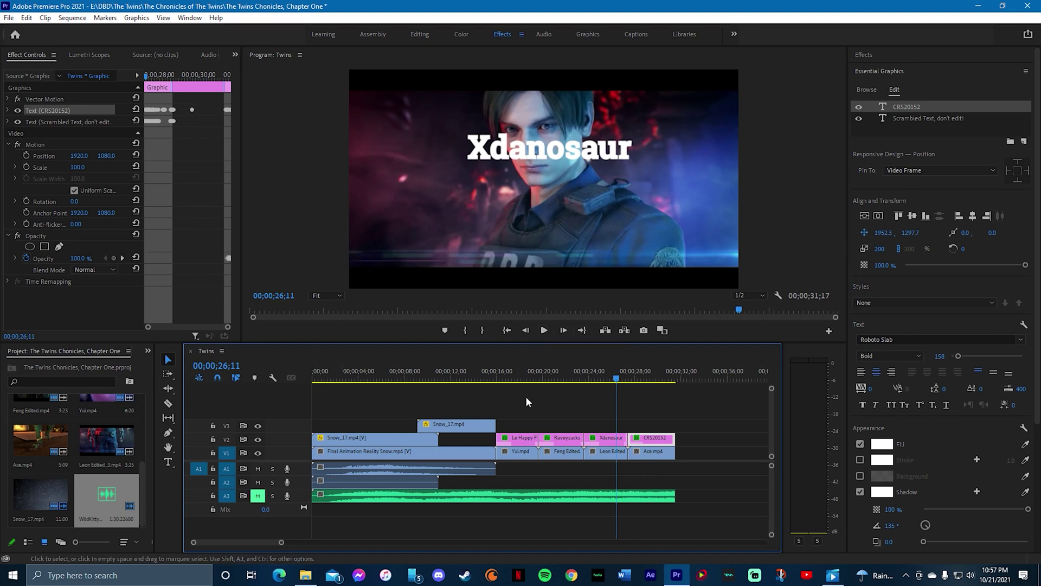
click(544, 331)
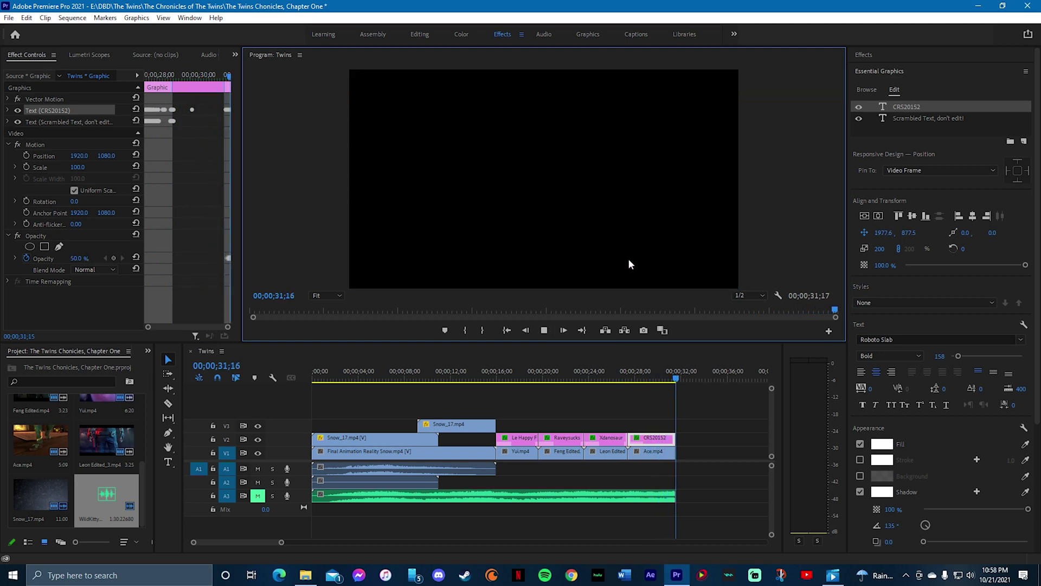
Undo the repositioning of the title above the Ace clip, keeping its CRS20152 text
click(648, 375)
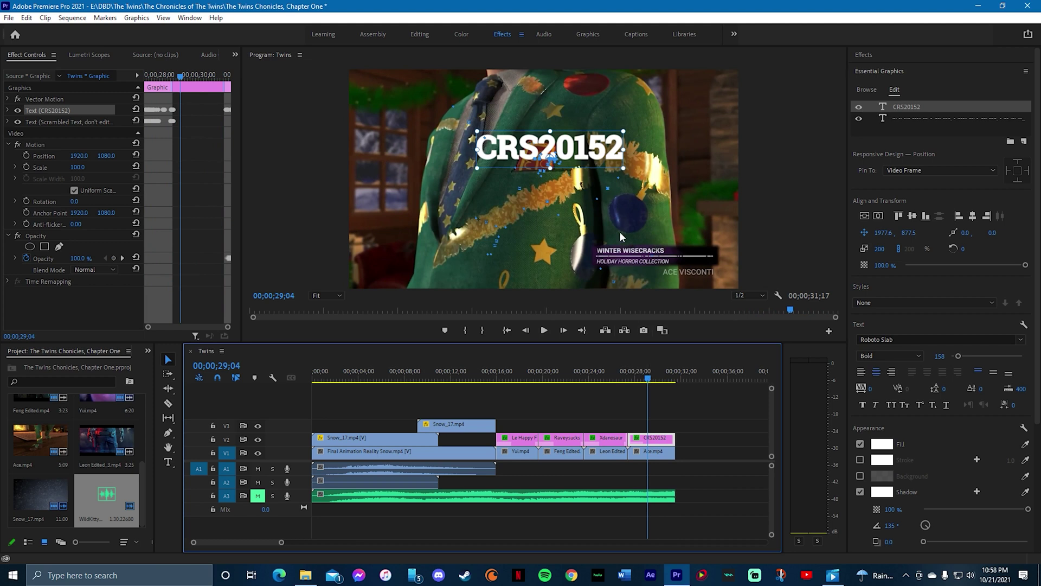
key(ctrl+z)
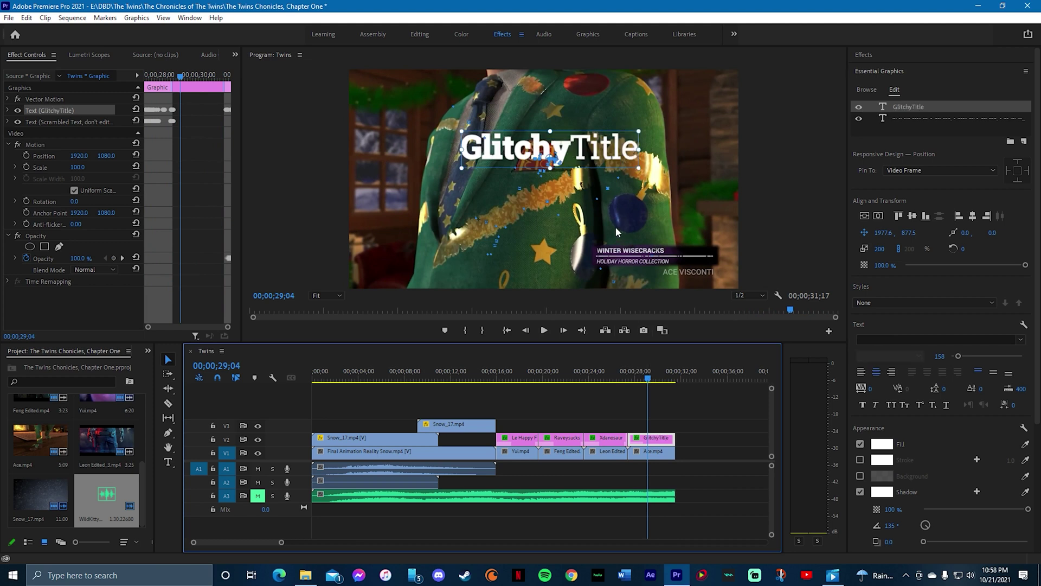
key(ctrl+shift+z)
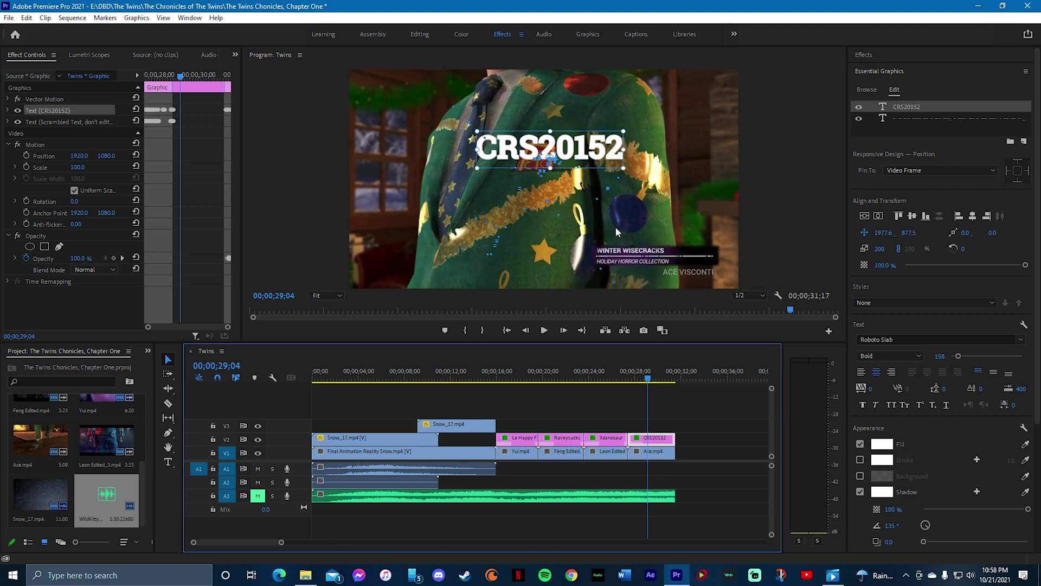
Hide track V1, scale the Le Happy Frog title to 50%, and move it to the upper-left corner of the video frame
click(258, 453)
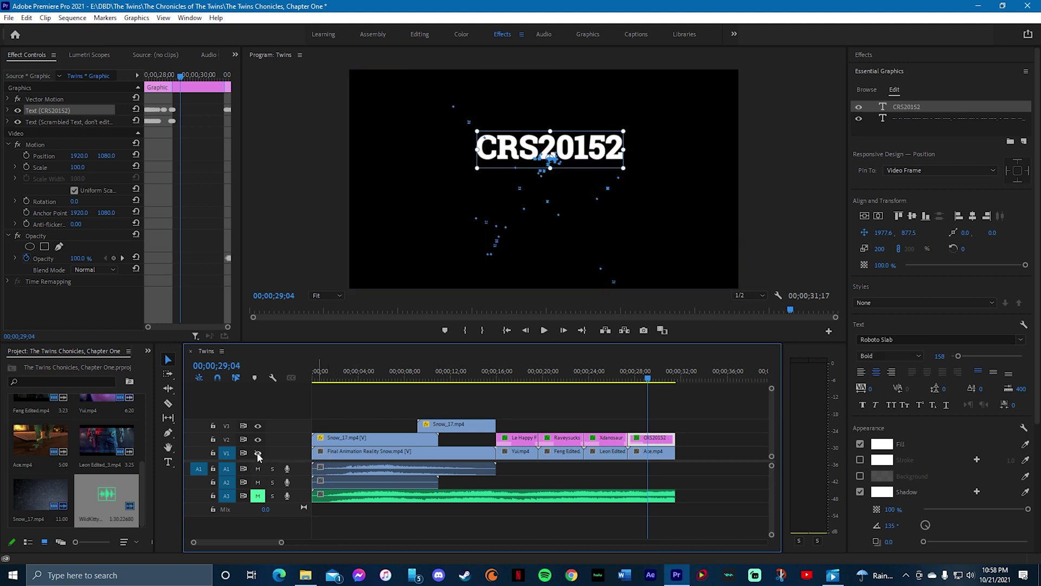
click(513, 381)
click(520, 441)
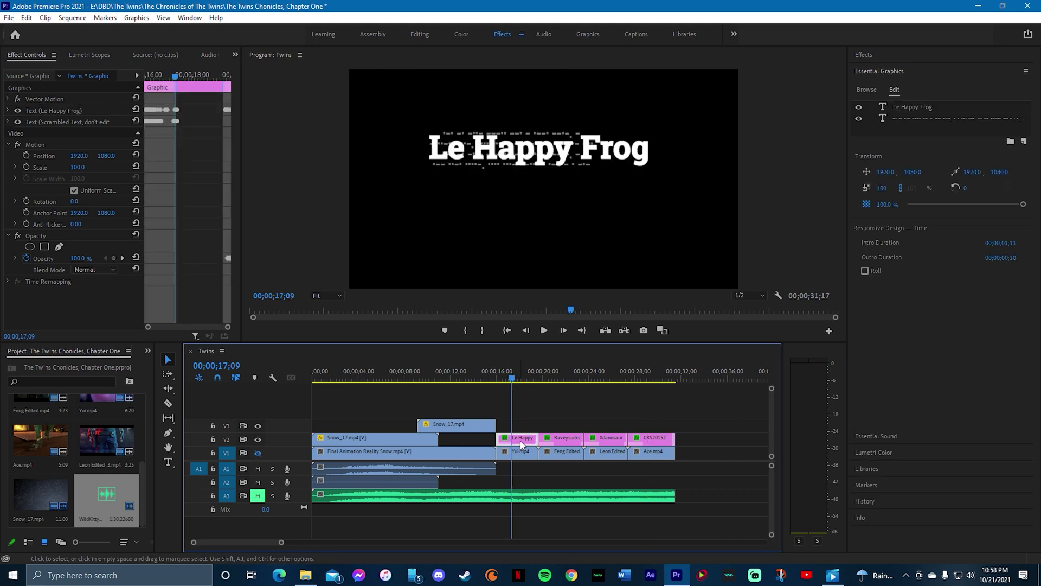
click(536, 224)
drag(353, 73, 406, 102)
drag(526, 172, 502, 127)
drag(321, 224, 353, 200)
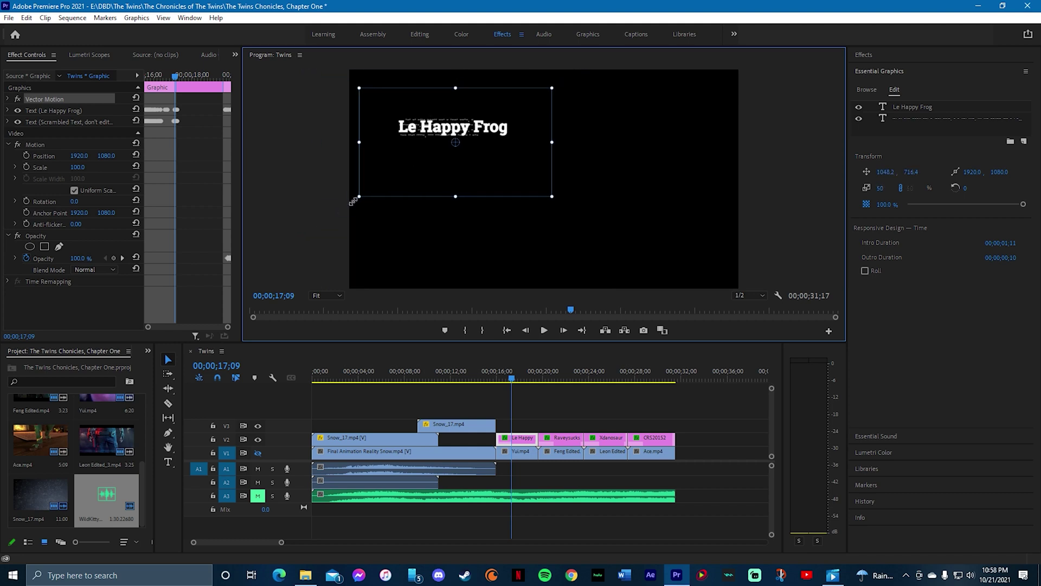
drag(466, 136, 411, 121)
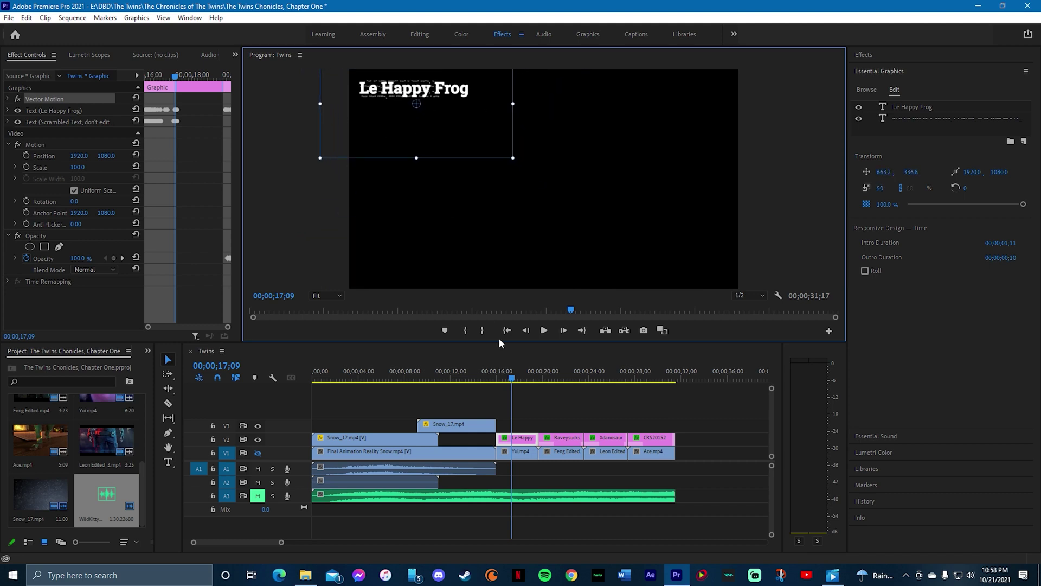
Scale the Raveysucks title to 56% and move it to the upper-right corner of the video frame
click(558, 378)
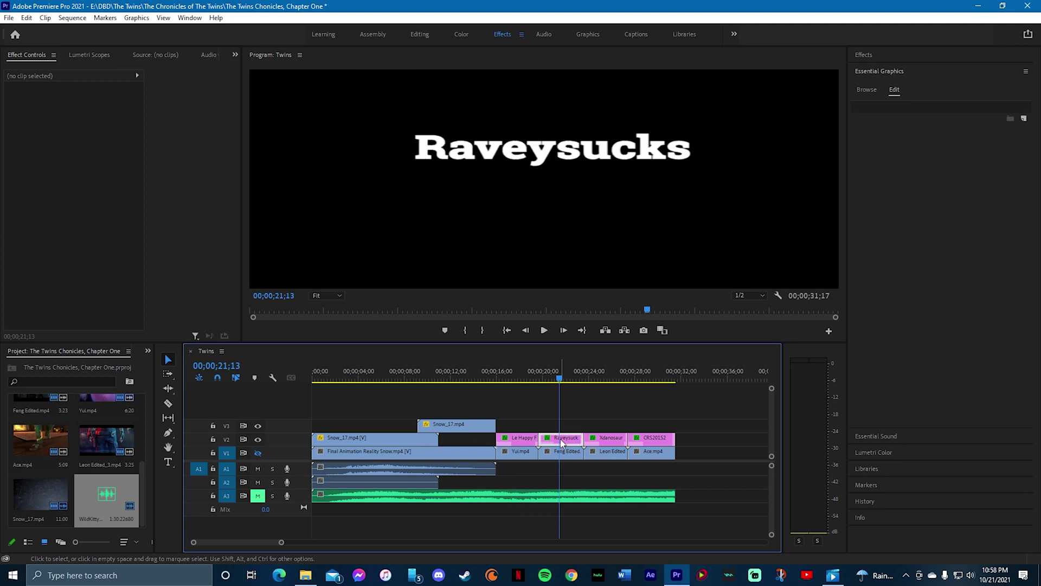
click(561, 438)
click(531, 172)
key(t)
click(479, 243)
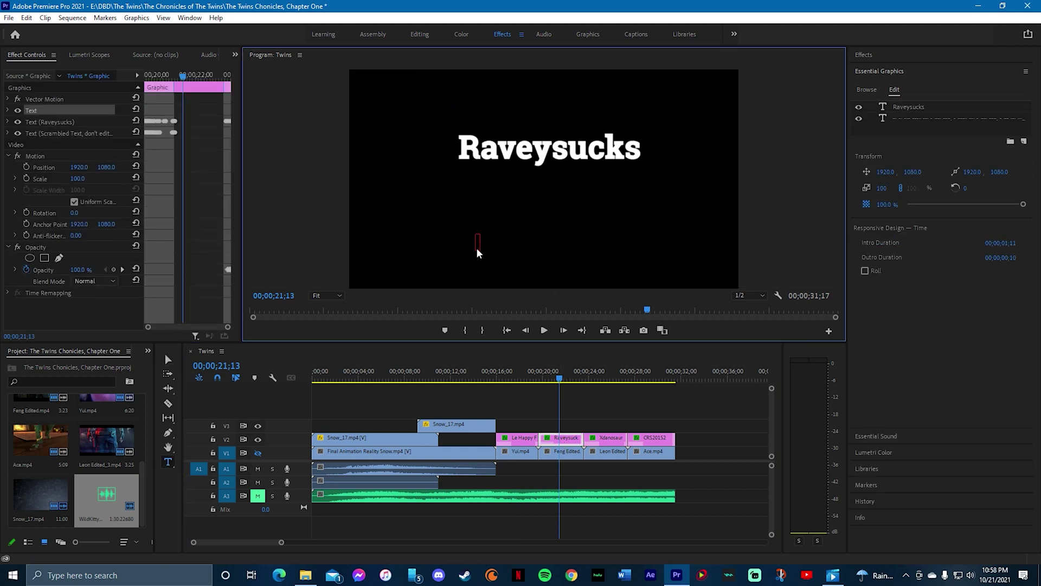
key(Escape)
click(171, 360)
click(537, 255)
click(493, 223)
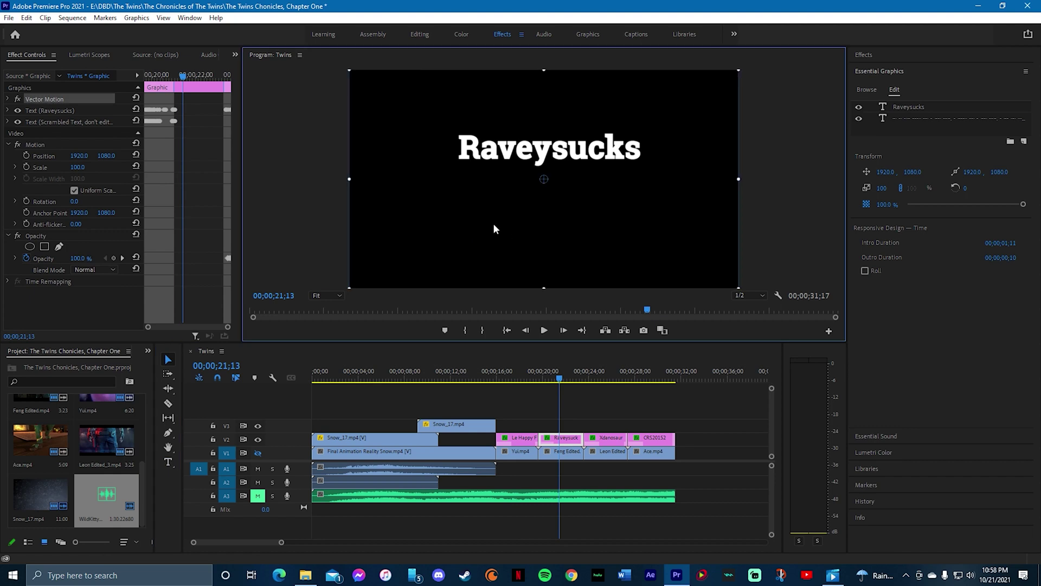
drag(350, 71, 425, 121)
drag(524, 227, 652, 149)
Scale the Xdanosaur title to 45% and move it to the lower-left corner of the video frame
click(601, 371)
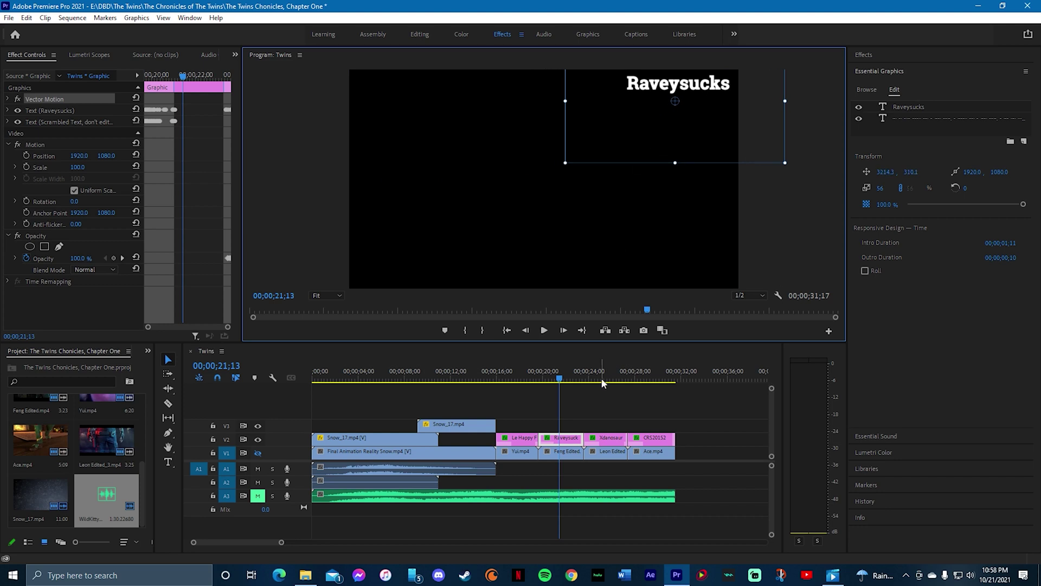
click(603, 438)
click(401, 241)
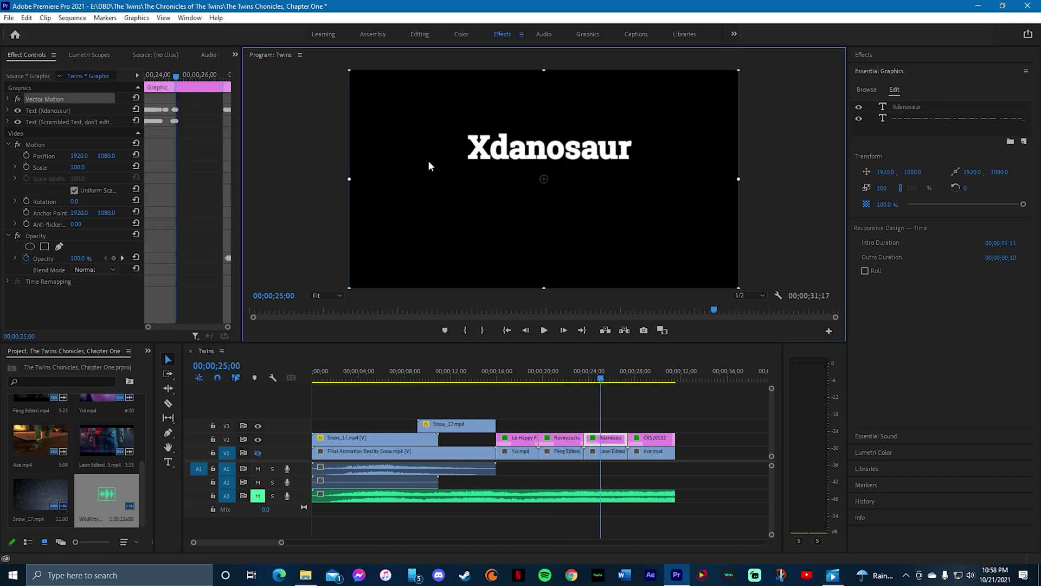
drag(349, 74, 449, 130)
drag(442, 206, 359, 260)
Show track V1 again, scale the CRS20152 title to 58%, and place it in the upper-left part of the video frame
click(650, 379)
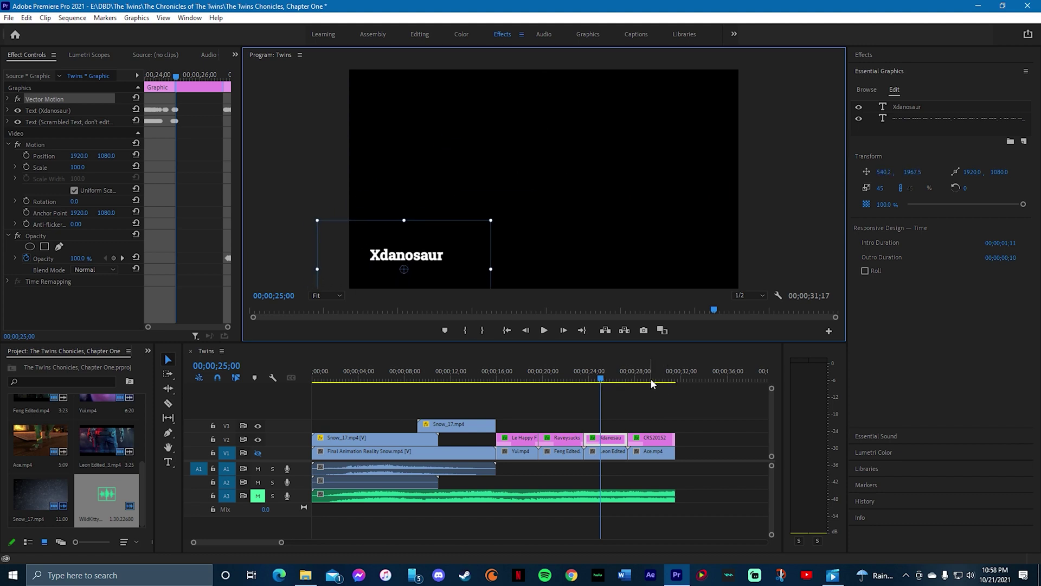
click(654, 438)
click(538, 218)
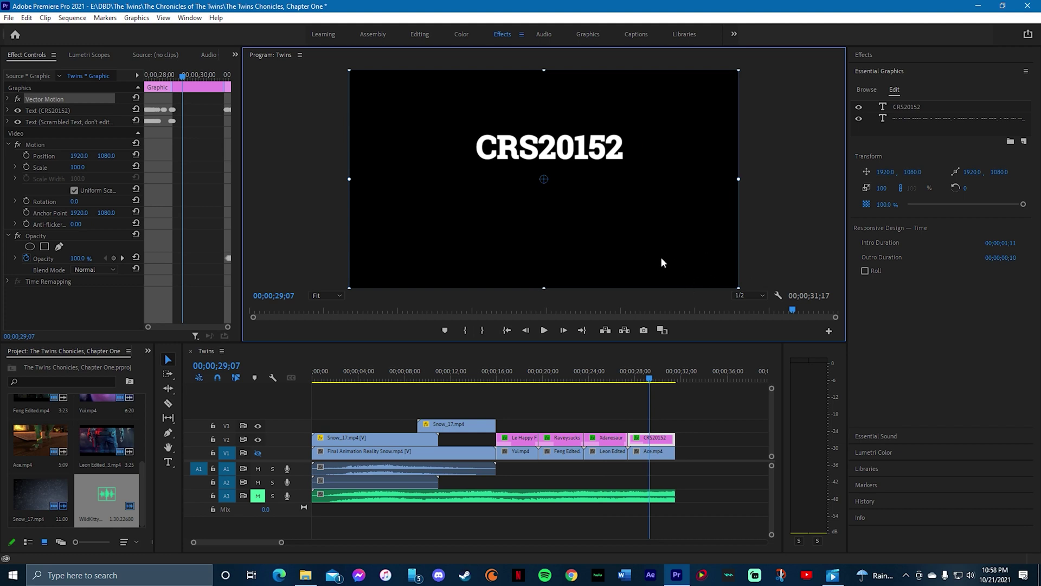
click(258, 453)
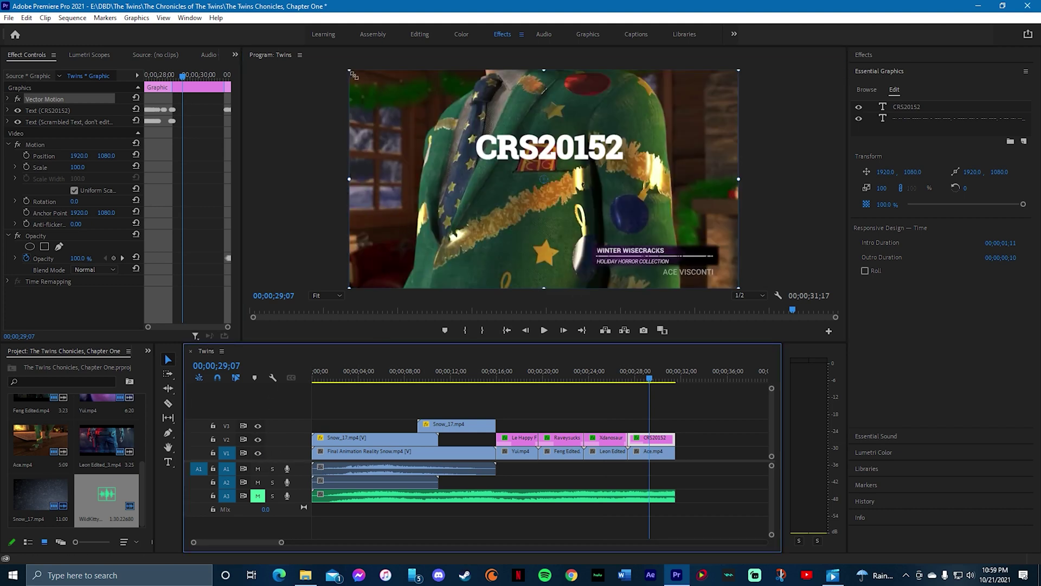
drag(350, 70, 436, 133)
drag(598, 171, 749, 274)
drag(637, 225, 422, 92)
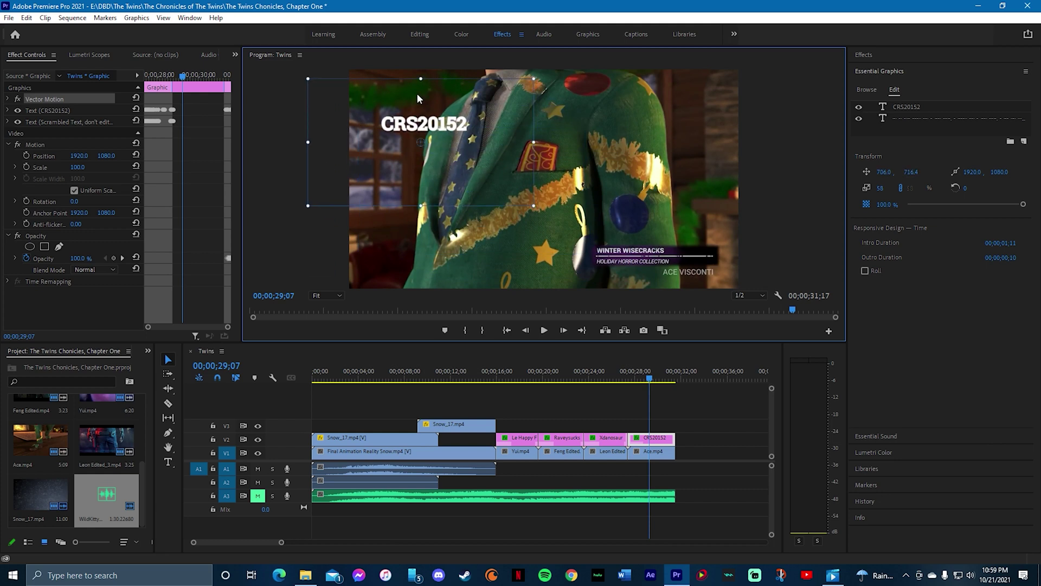
Try adding the News Lower Third Left template on track V3 above the CRS20152 title
click(868, 90)
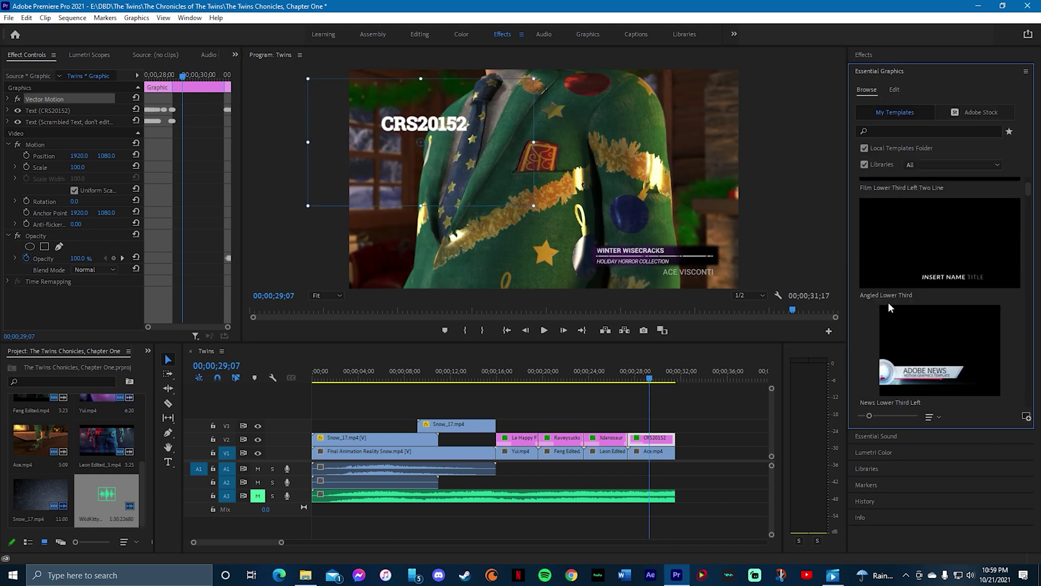
drag(930, 380, 638, 429)
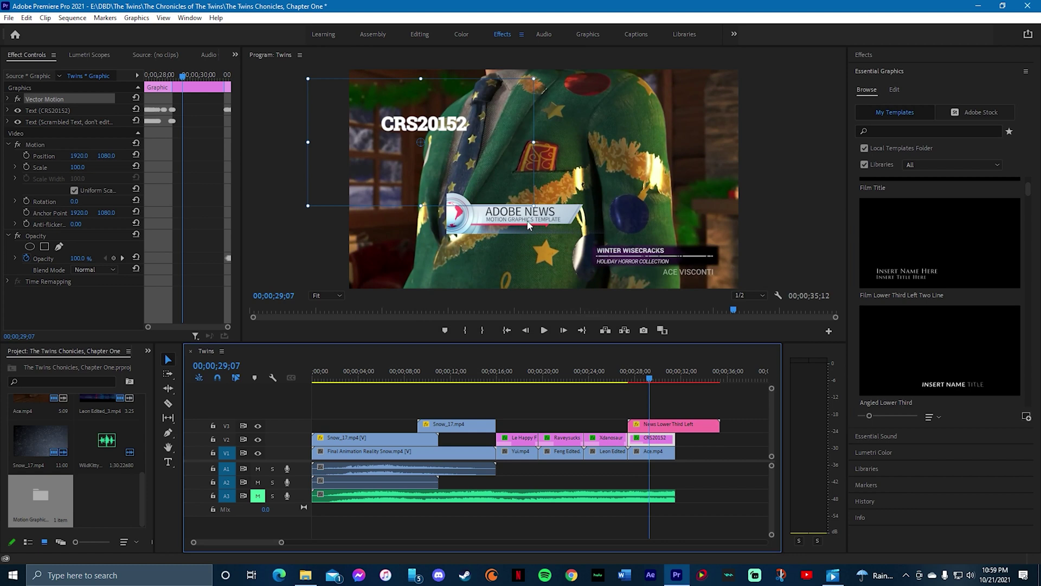
click(663, 428)
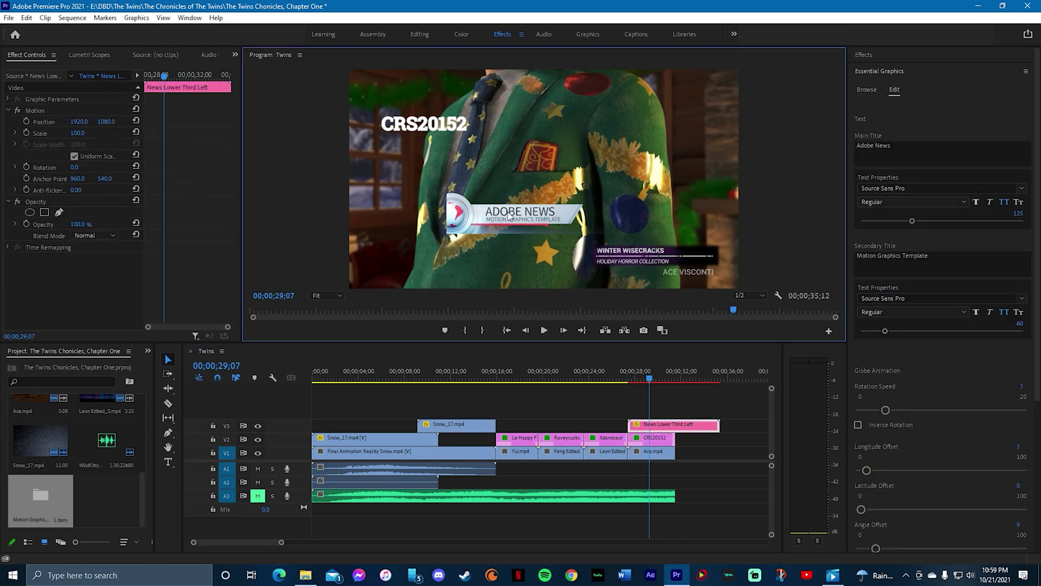
double_click(515, 227)
key(Escape)
Try editing the lower third's text with track V1 hidden and shown, and delete the lower third from V3
click(258, 454)
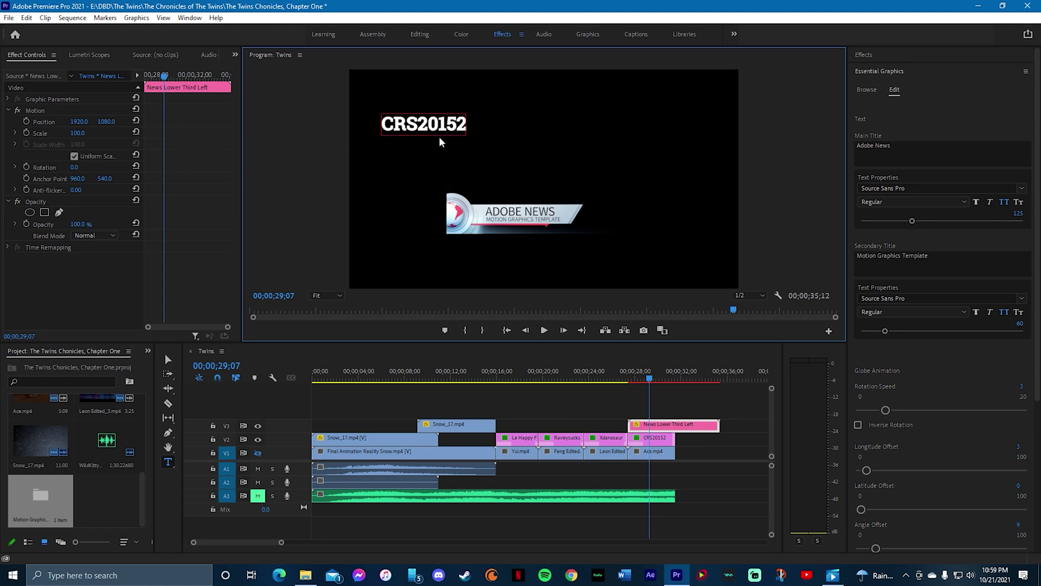
click(664, 438)
click(520, 239)
double_click(502, 217)
click(662, 438)
click(528, 216)
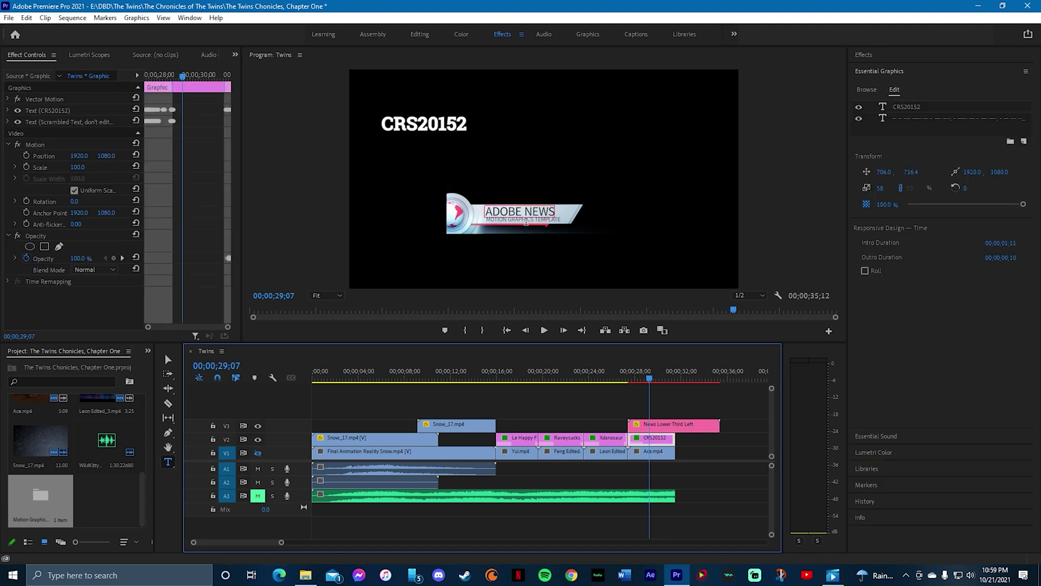
click(258, 453)
click(499, 222)
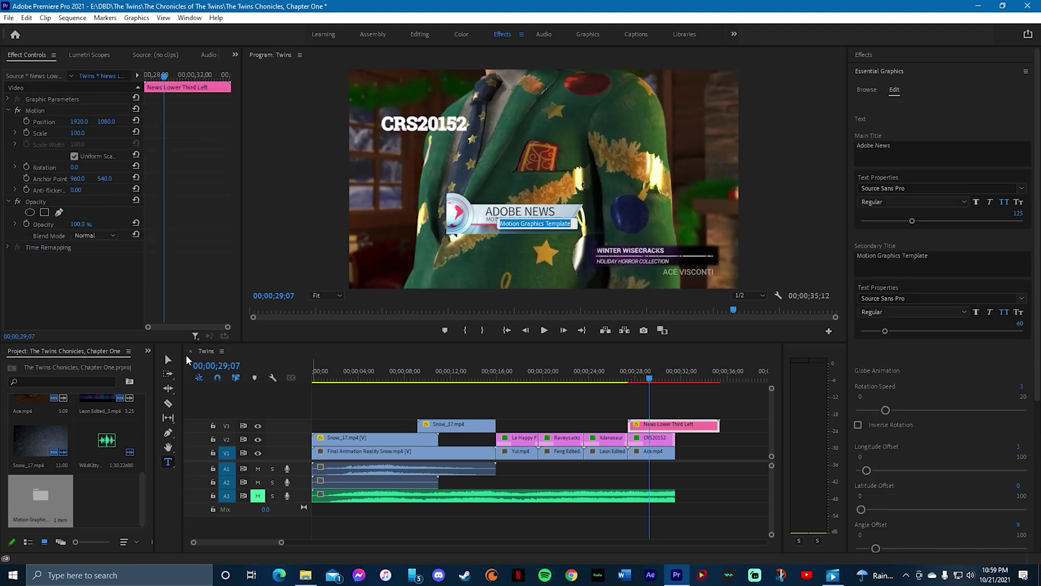
key(Escape)
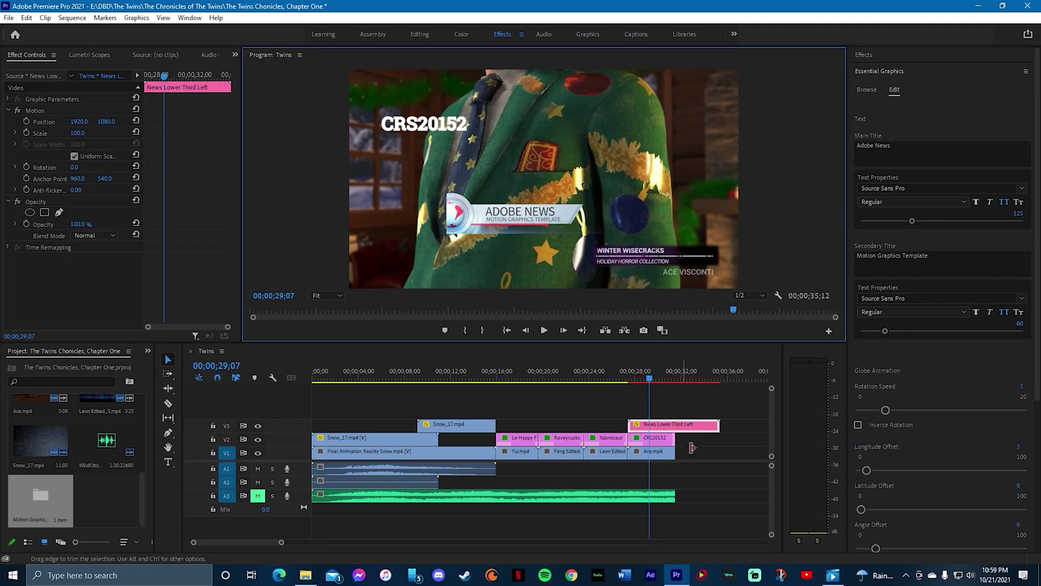
click(657, 440)
key(Delete)
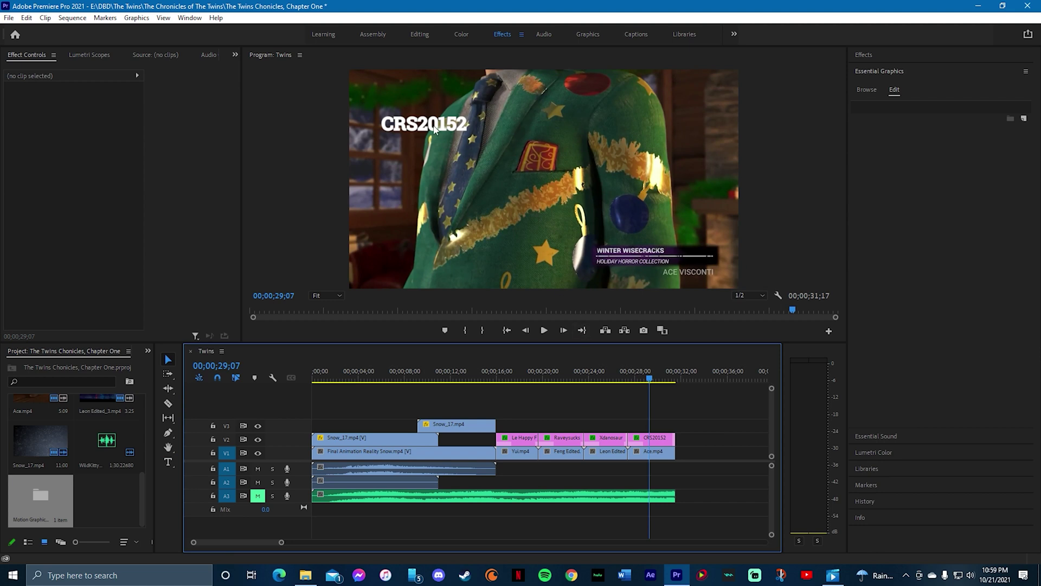
Play the sequence from before the Le Happy Frog title to 00;00;29;17 to review the resized titles
click(510, 380)
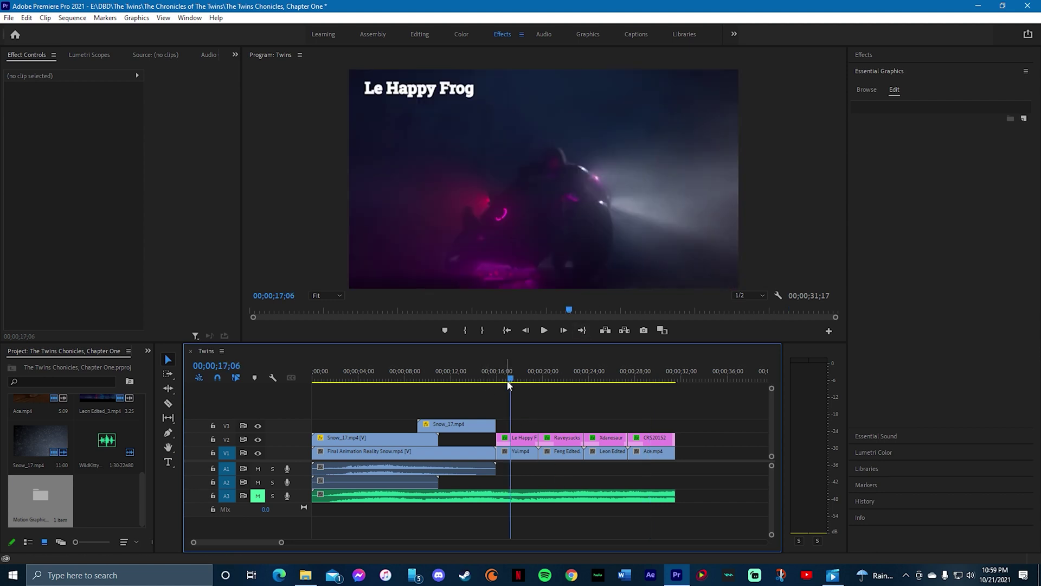
drag(504, 381, 472, 380)
click(544, 330)
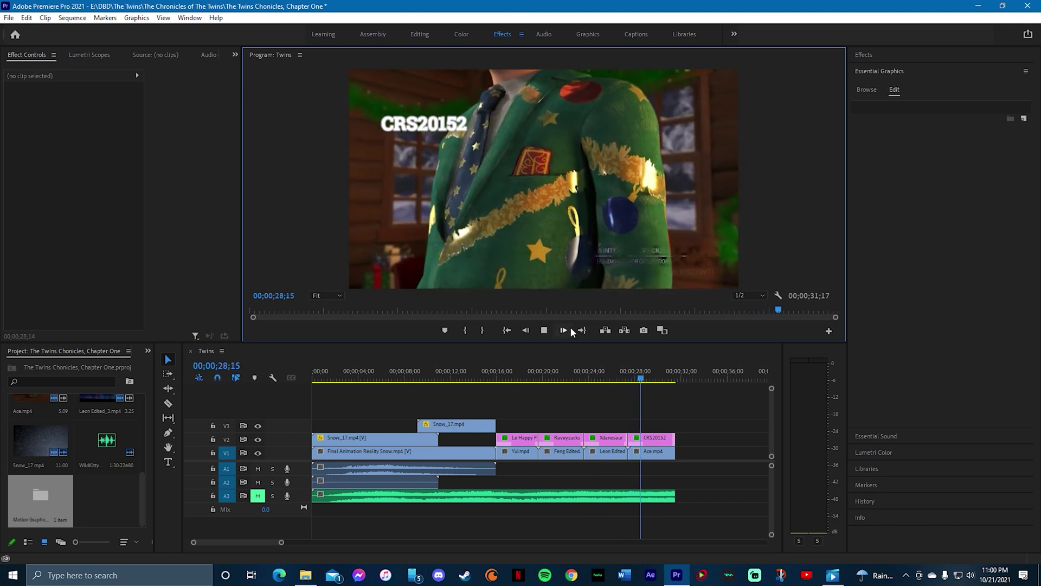
click(545, 332)
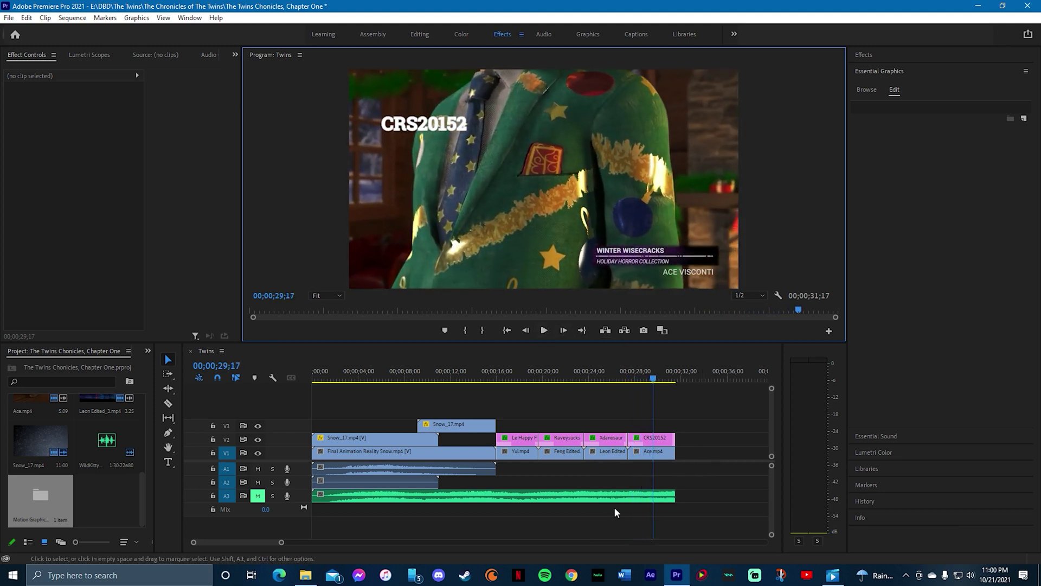
Add the Twins.mp4 gameplay clip to V1 right after Ace.mp4 and fit it to the sequence's frame size
drag(250, 542, 253, 542)
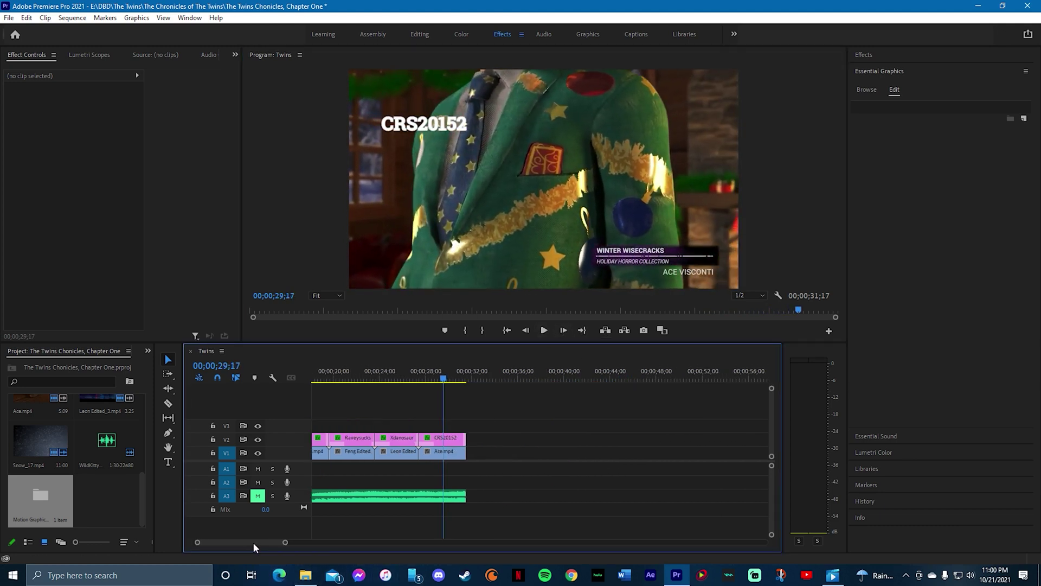
scroll(76, 448, up, 5)
drag(40, 415, 473, 466)
click(492, 382)
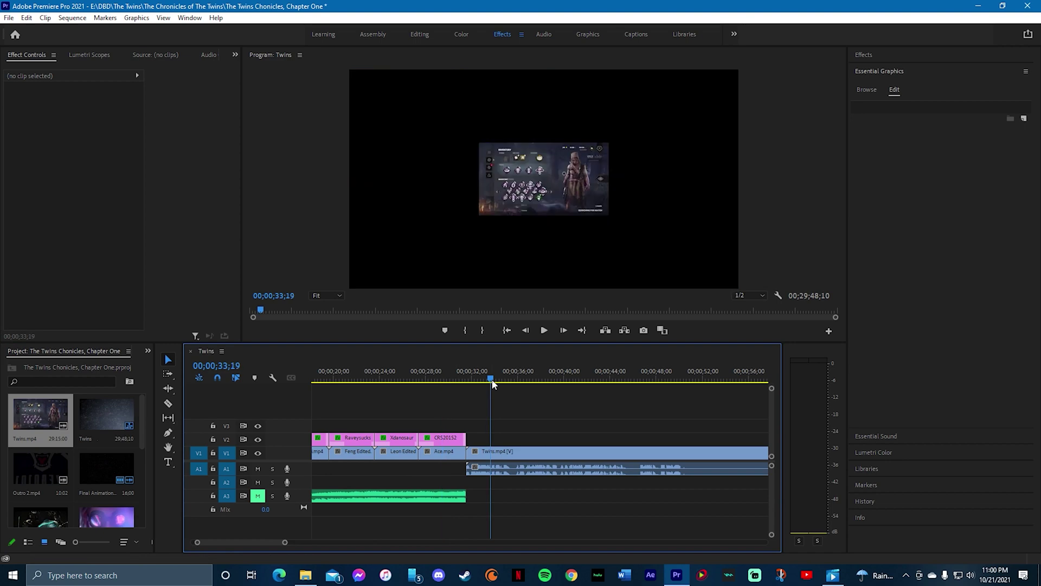
right_click(545, 453)
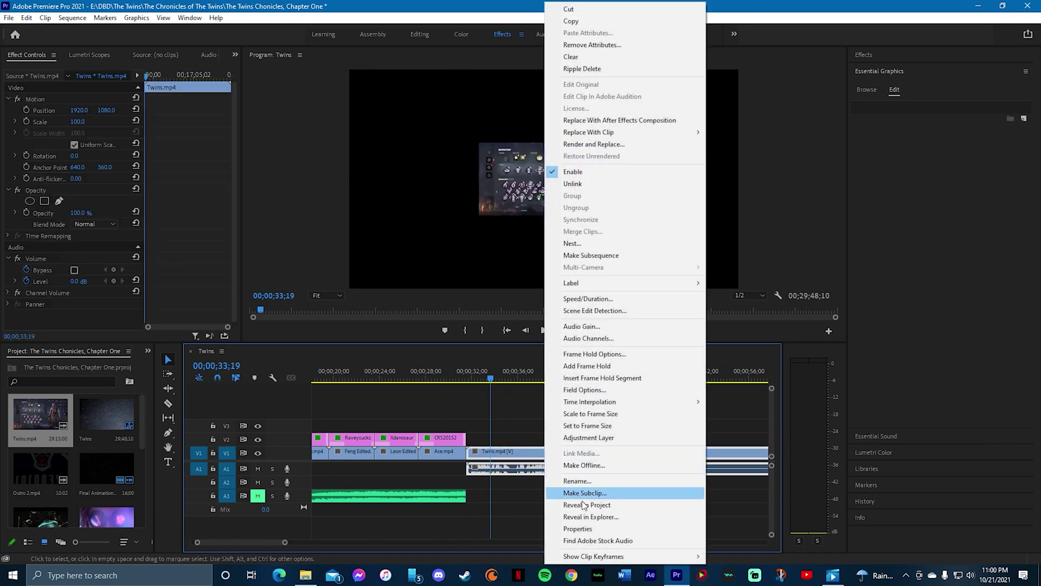
click(599, 425)
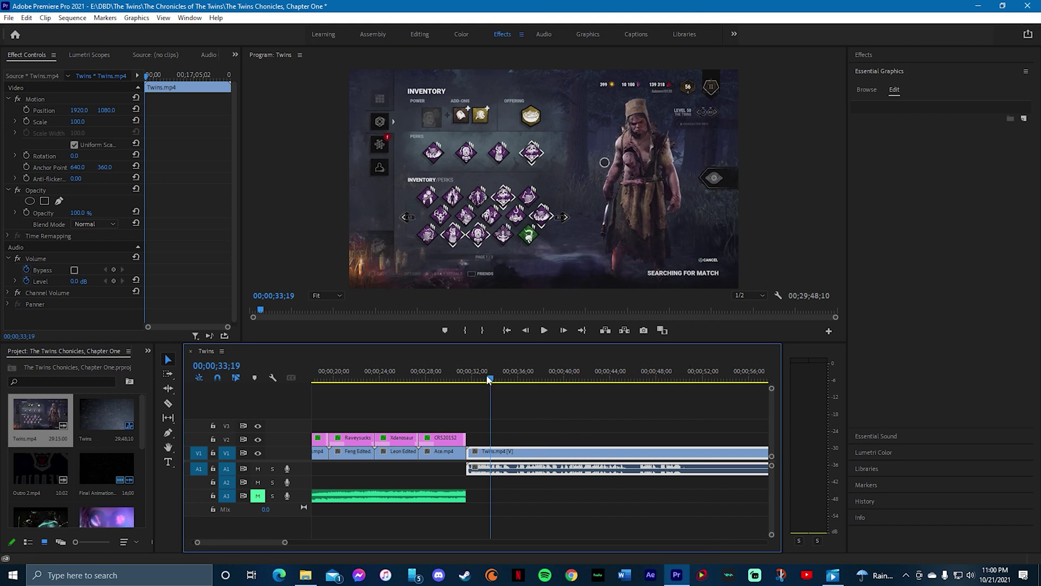
Split the Twins.mp4 clip at 00;01;58;18 and at 00;00;50;23
drag(491, 383, 461, 421)
key(ctrl+k)
click(426, 455)
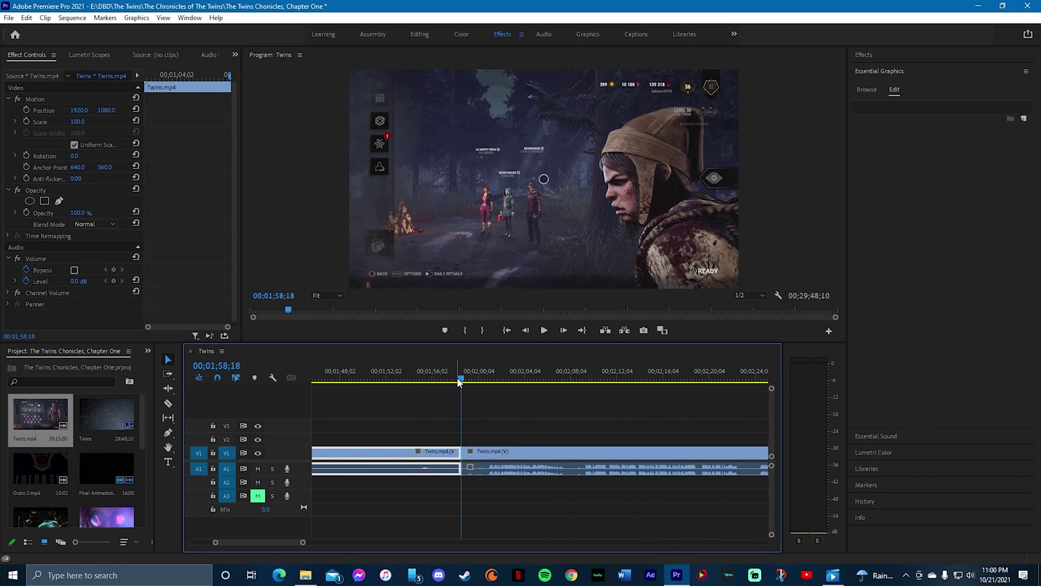
click(506, 331)
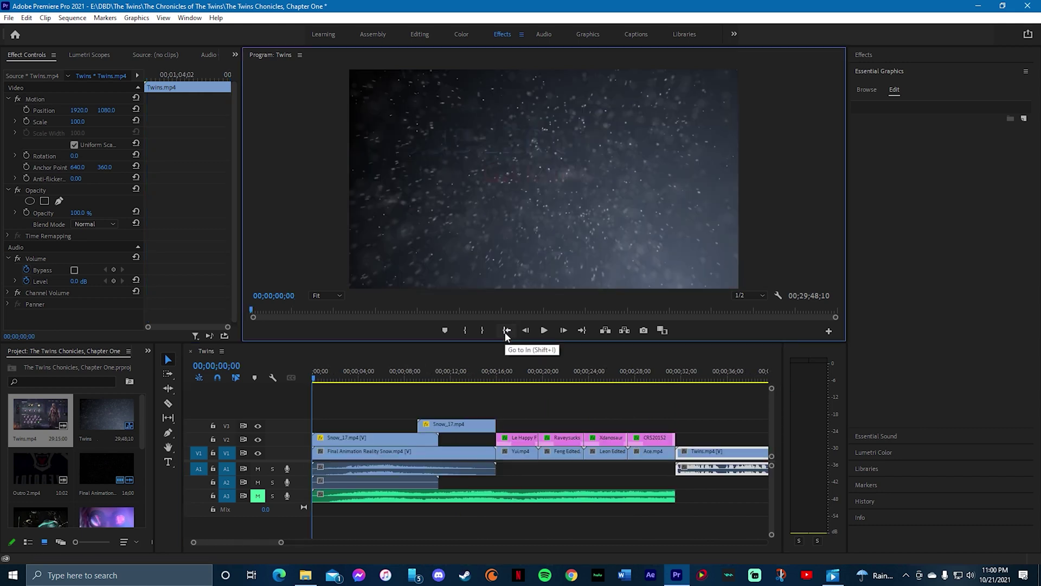
drag(313, 382, 673, 417)
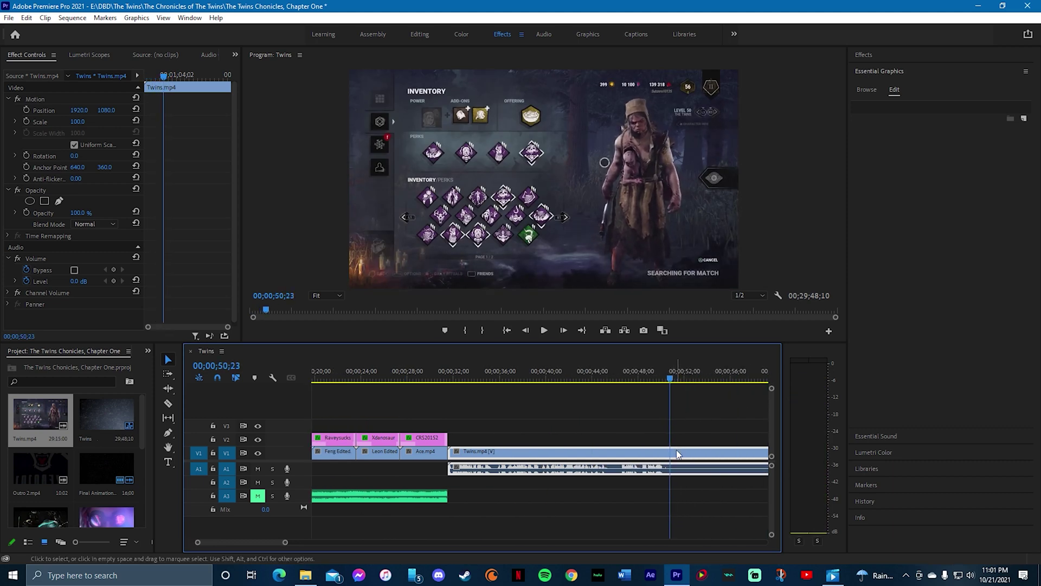
key(ctrl+k)
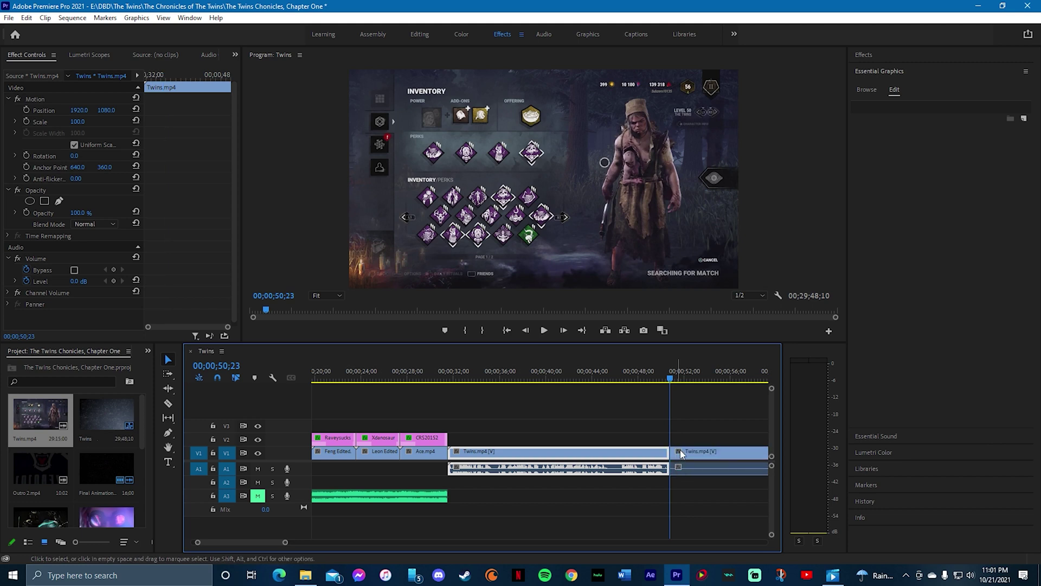
Delete the Twins.mp4 section between the two cuts and close the gap so the remaining parts join at 00;00;50;23
click(712, 452)
mouse_move(227, 547)
mouse_down()
mouse_move(247, 549)
mouse_move(235, 549)
mouse_up()
key(Delete)
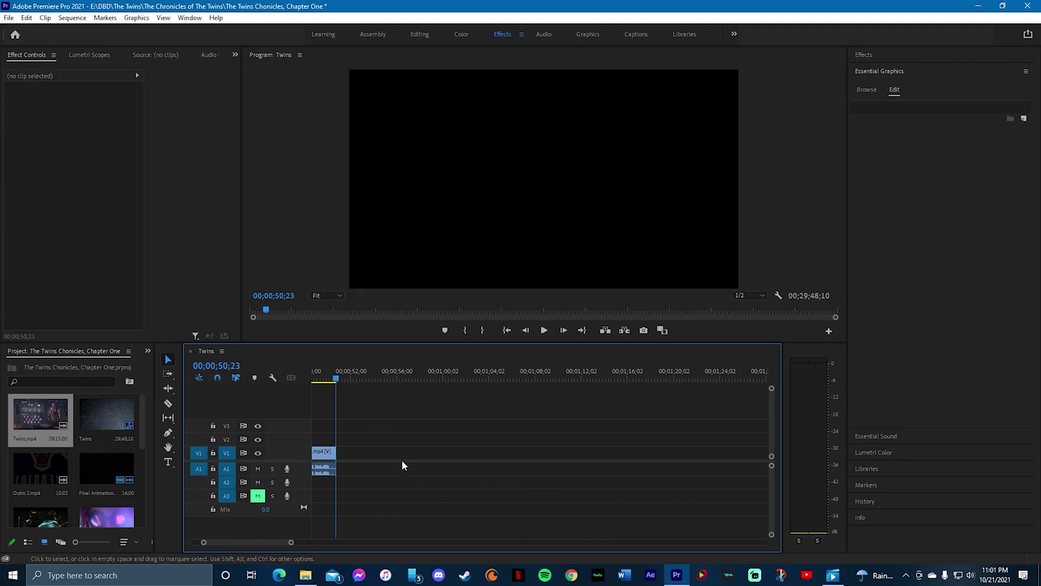
right_click(457, 454)
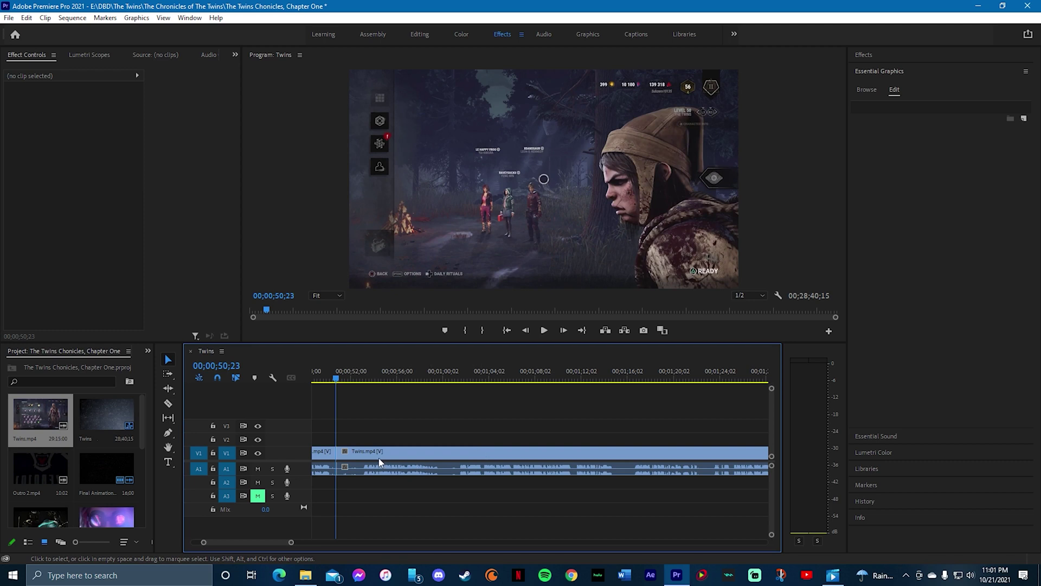
Apply the Flip Over video transition to the cut between the Twins.mp4 parts at 00;00;50;23
drag(344, 383, 386, 399)
click(863, 54)
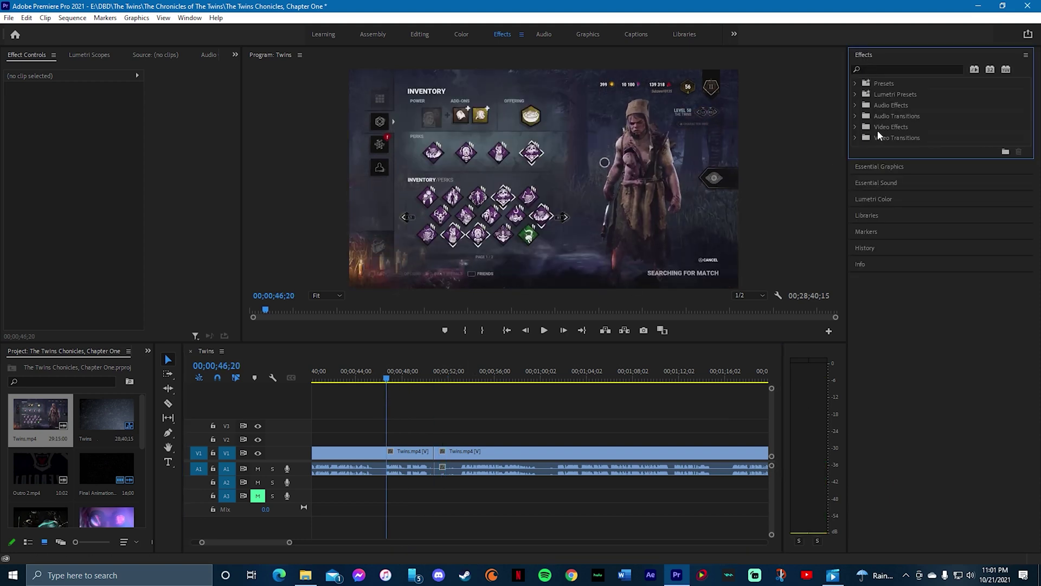
click(856, 138)
click(861, 149)
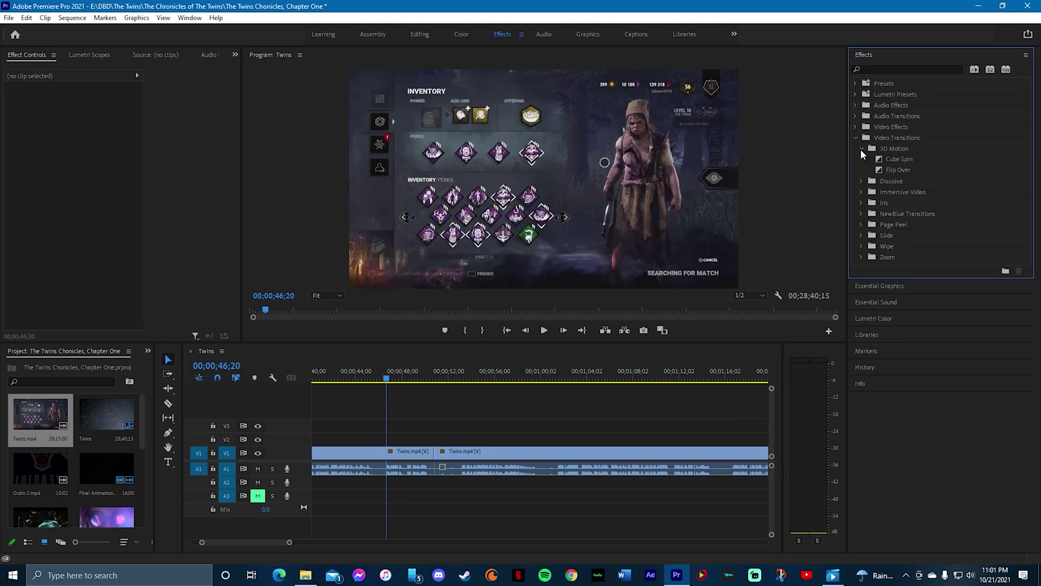
drag(897, 170, 898, 181)
drag(436, 457, 436, 458)
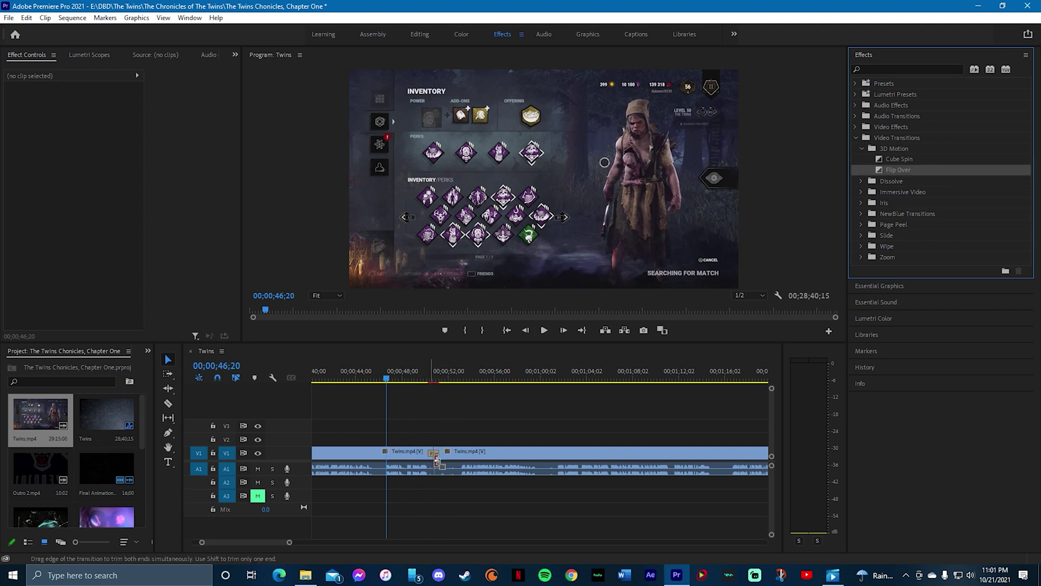
Play the sequence from 00;00;46;20 through the Flip Over transition and mute audio track A1
click(544, 331)
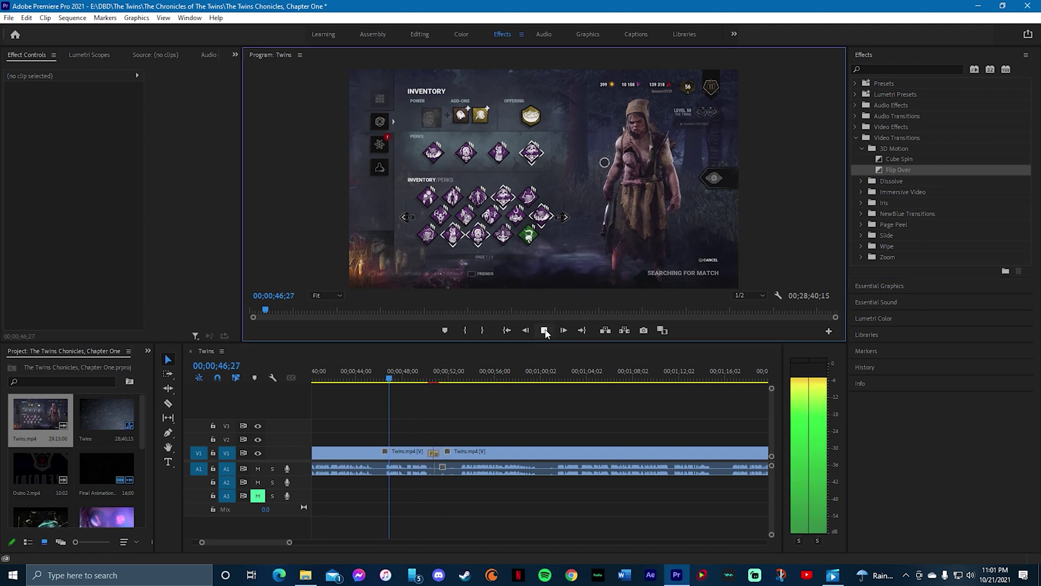
click(257, 468)
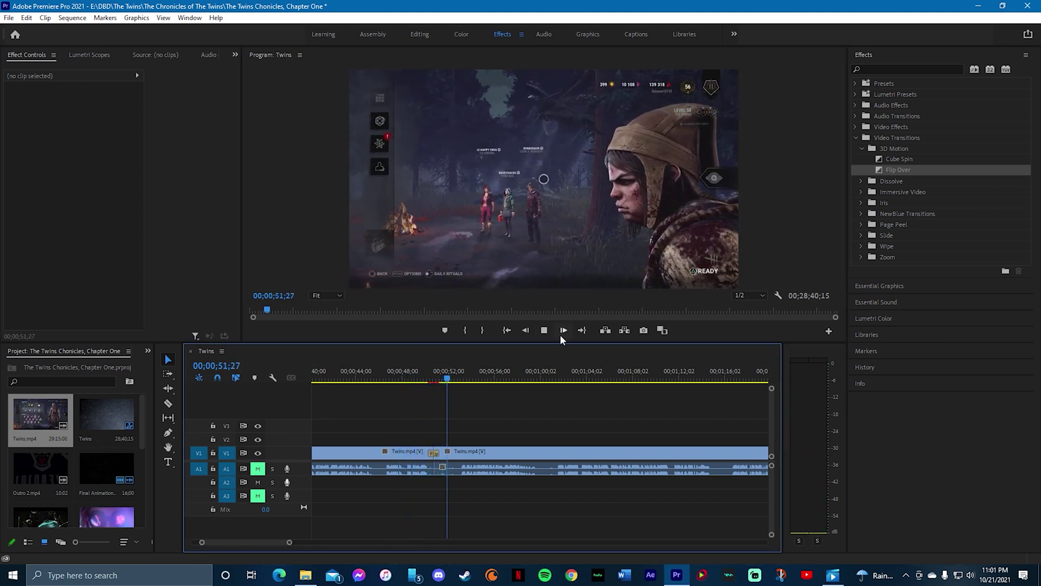
click(543, 329)
Unmute audio track A1, play from 00;01;39;03 to the end of the lobby scene, and split Twins.mp4 at 00;01;43;22
drag(455, 384, 536, 437)
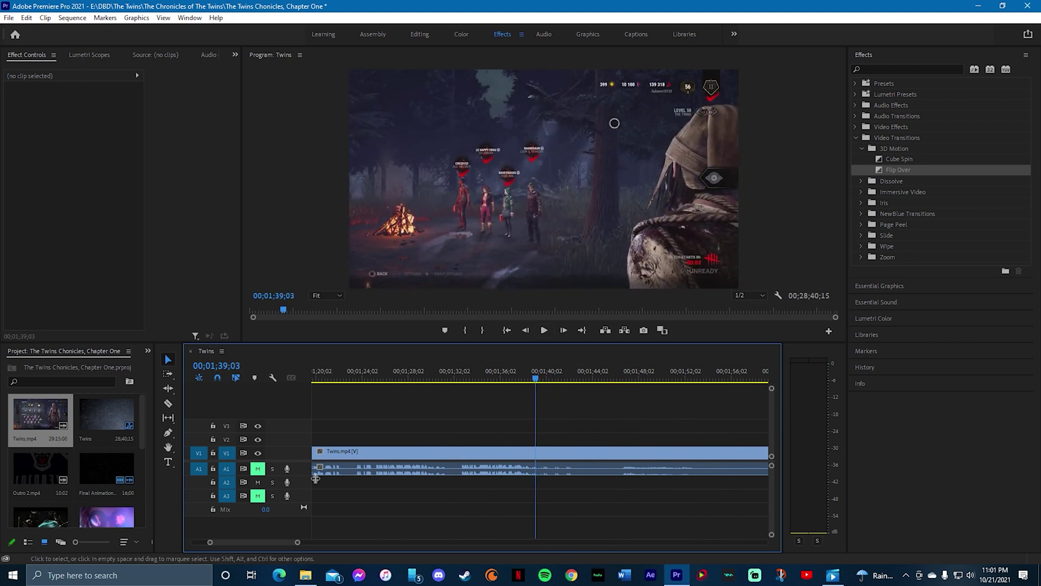
click(258, 469)
click(544, 331)
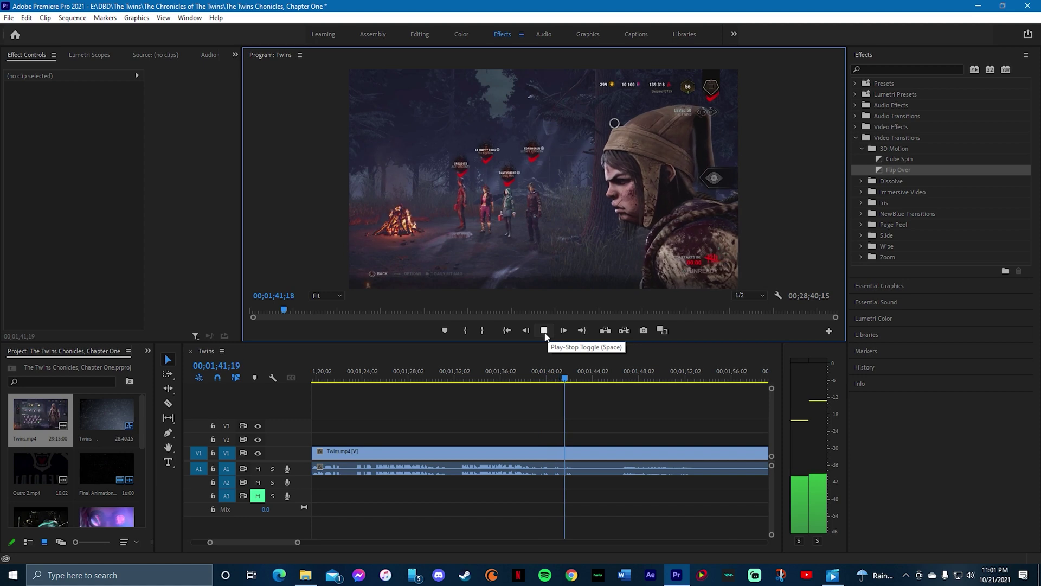
click(544, 330)
click(601, 452)
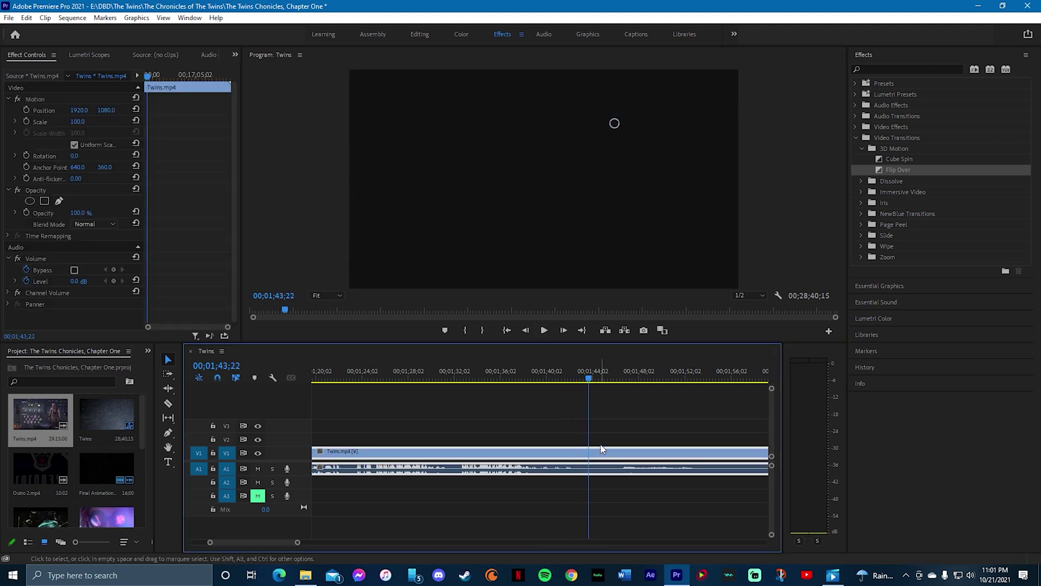
key(ctrl+k)
Mute audio track A1 and split the Twins.mp4 clip at 00;02;44;13 on the loading screen
click(257, 468)
drag(591, 384, 638, 406)
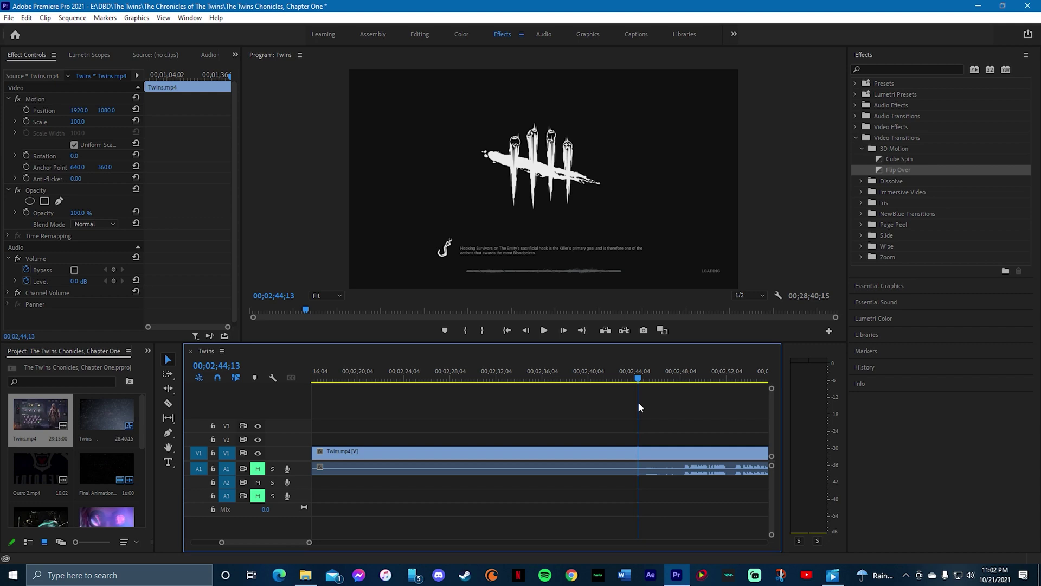
click(631, 455)
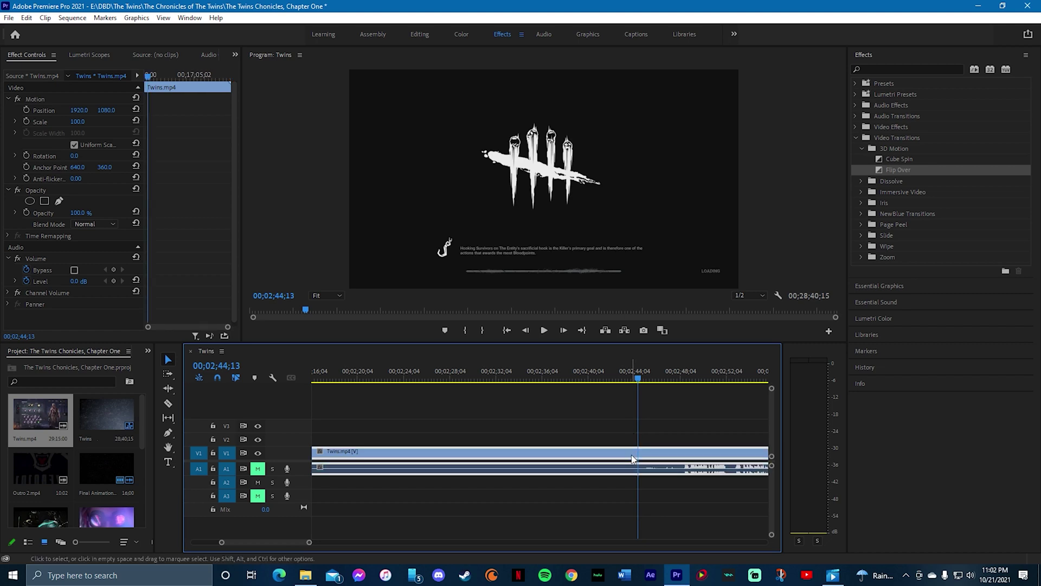
key(ctrl+k)
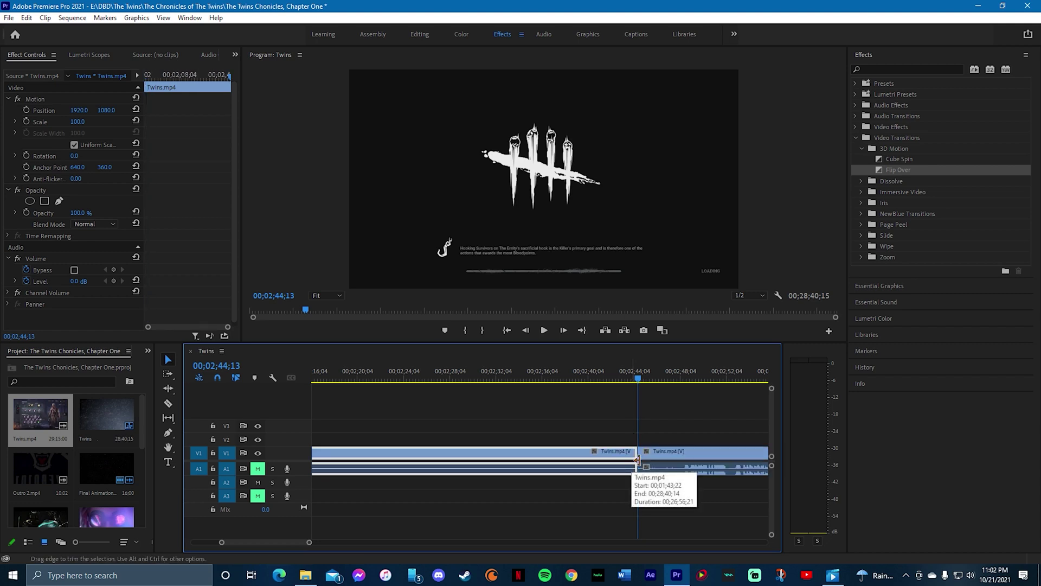
Delete the Twins.mp4 section between 00;01;43;22 and 00;02;44;13 and close the gap
key(Delete)
click(544, 455)
right_click(544, 459)
click(573, 468)
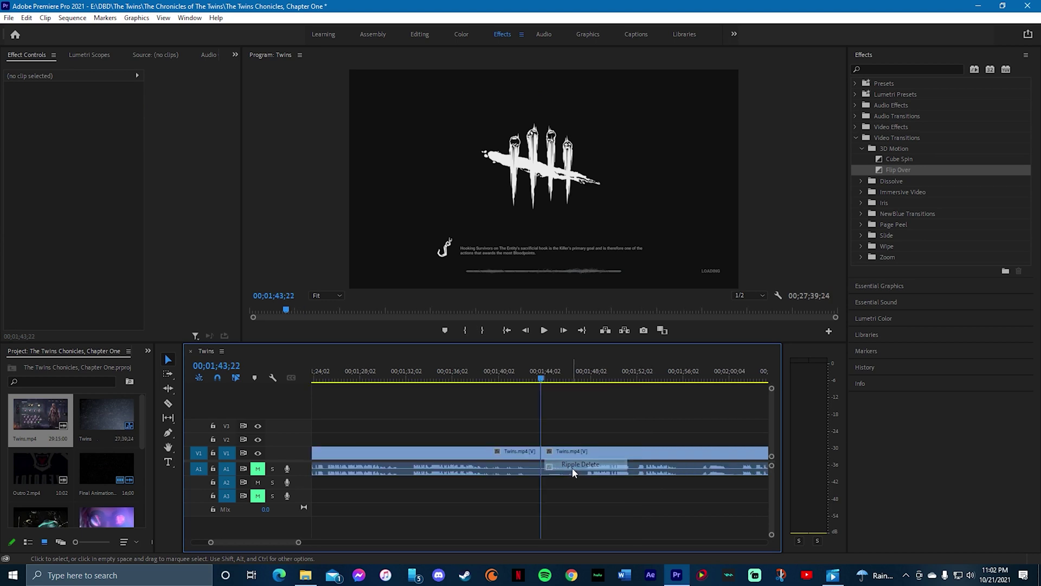
Apply the Flip Over transition to the Twins.mp4 cut at 00;01;43;22 and play across it to review
drag(894, 172, 827, 205)
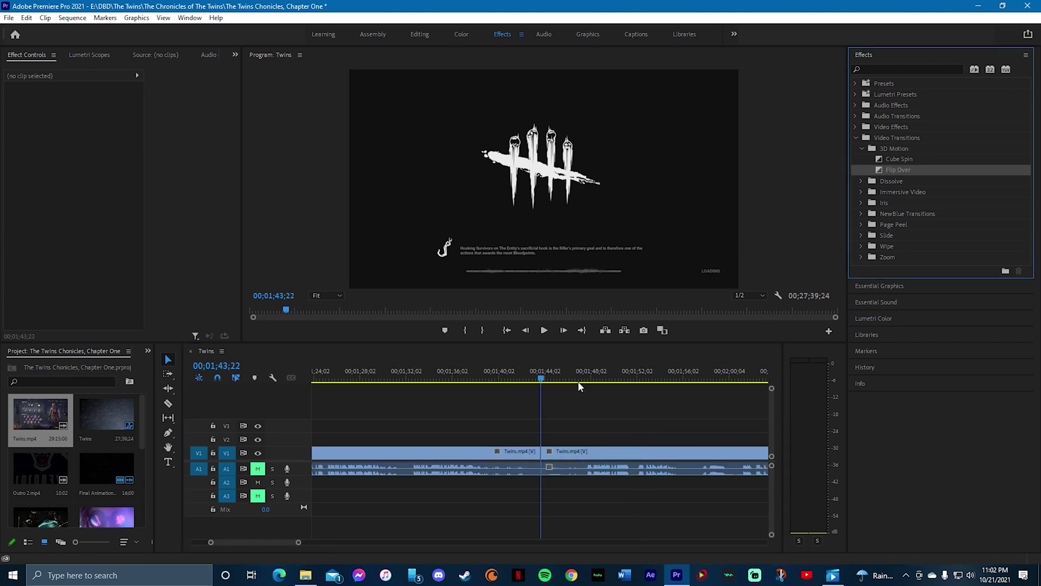
drag(544, 461, 545, 460)
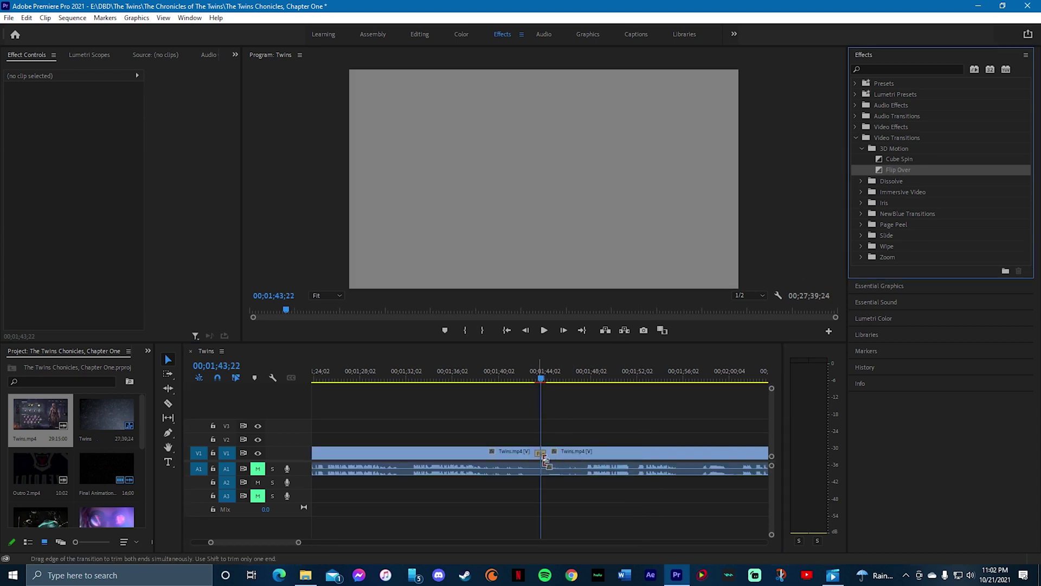
click(497, 382)
click(543, 331)
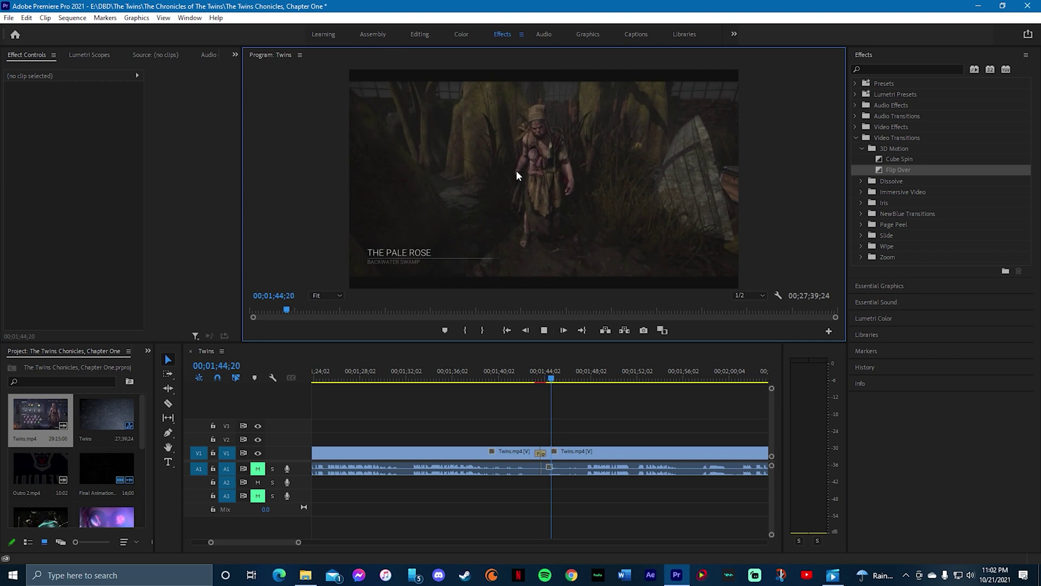
click(547, 330)
Add the Film Title graphics template to V2 starting at 00;01;53;19 in the Twins.mp4 gameplay
click(865, 51)
click(869, 77)
click(864, 91)
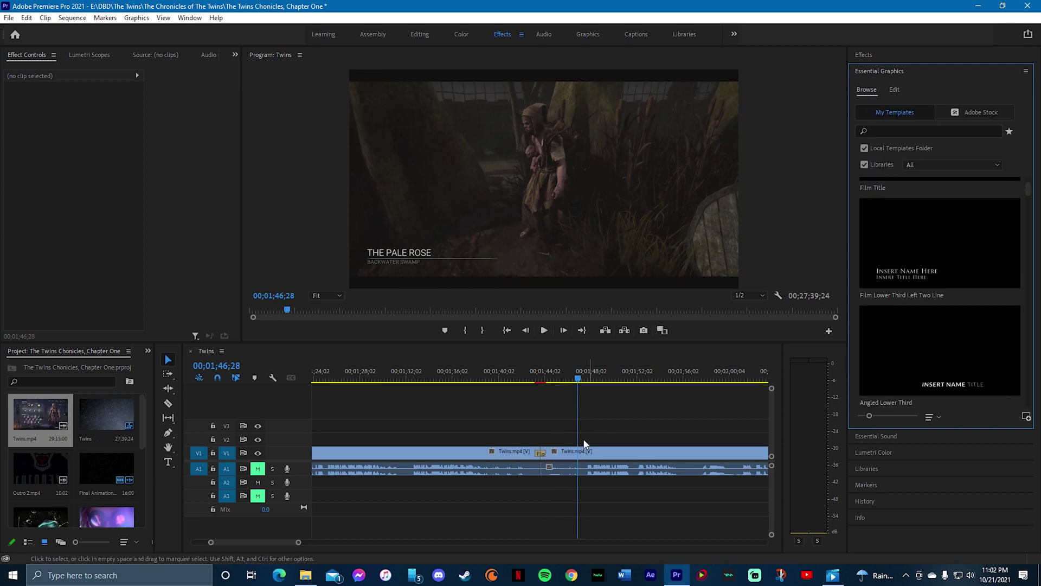
drag(579, 383, 655, 392)
scroll(929, 348, down, 3)
scroll(929, 349, down, 3)
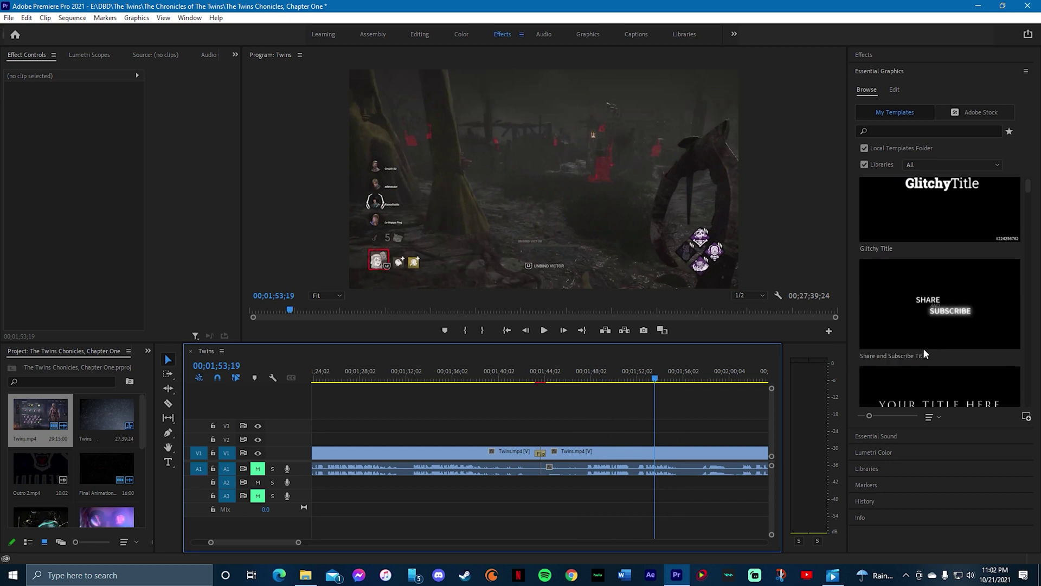
click(867, 334)
drag(867, 334, 658, 440)
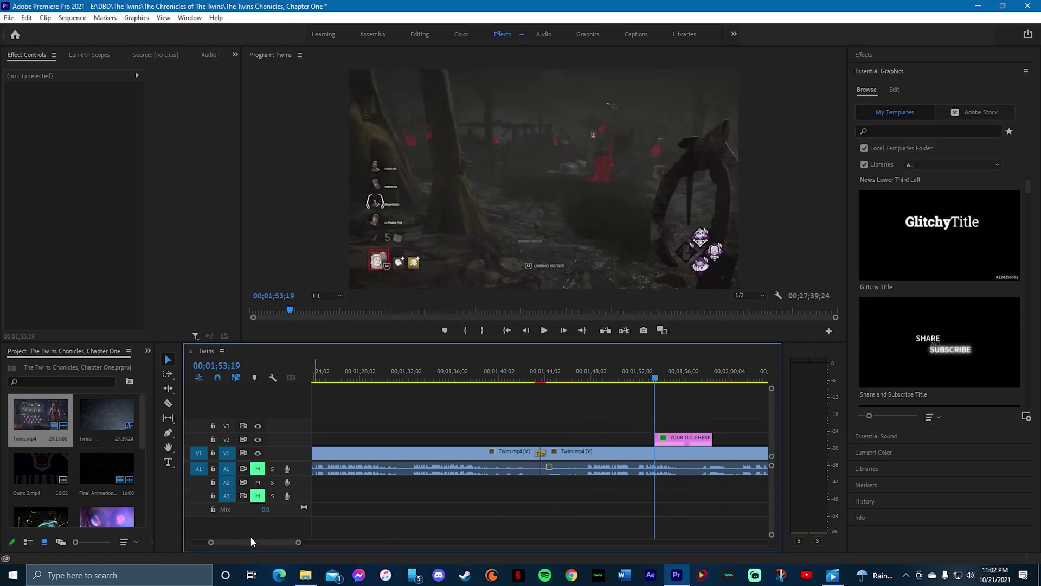
Add a second Film Title graphic to V2 directly after the first one
drag(258, 541, 261, 542)
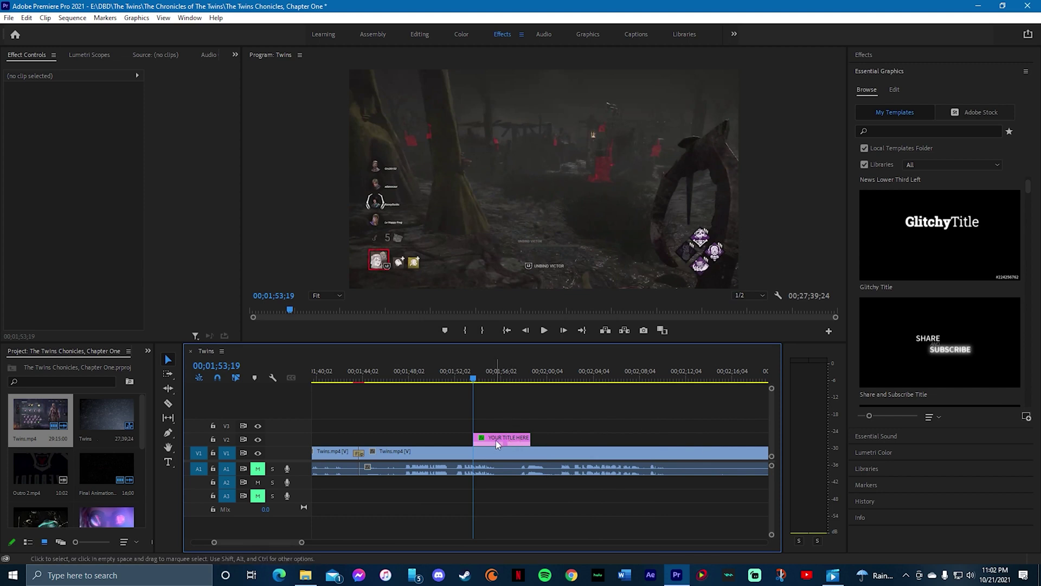
click(496, 454)
click(503, 378)
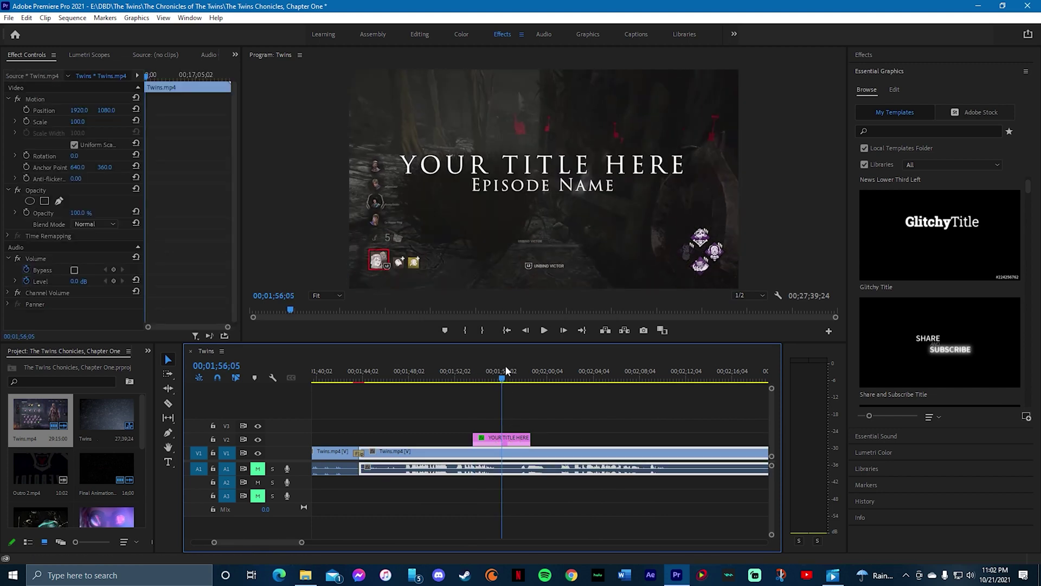
scroll(928, 341, up, 4)
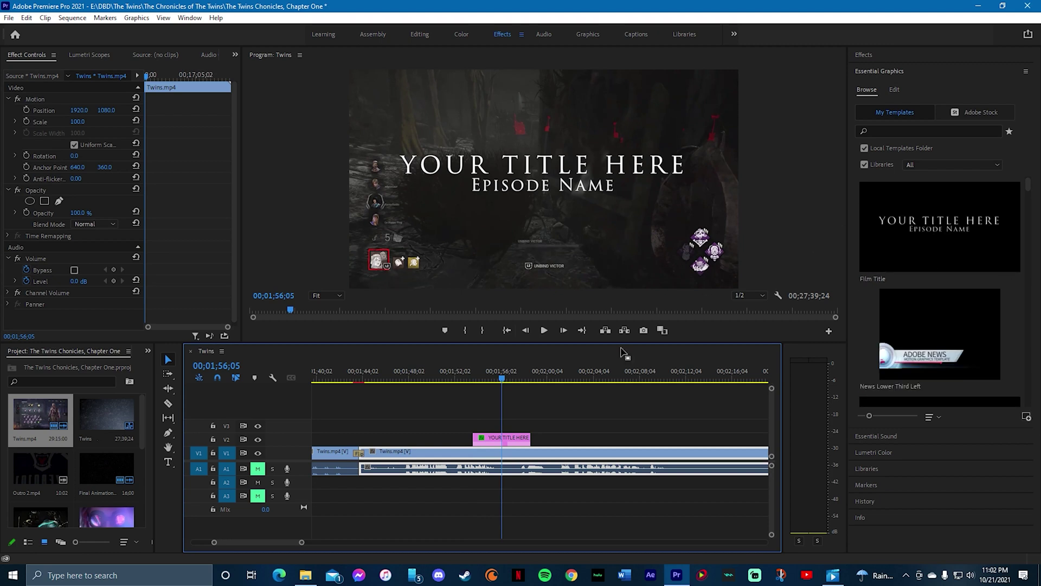
drag(940, 227, 530, 444)
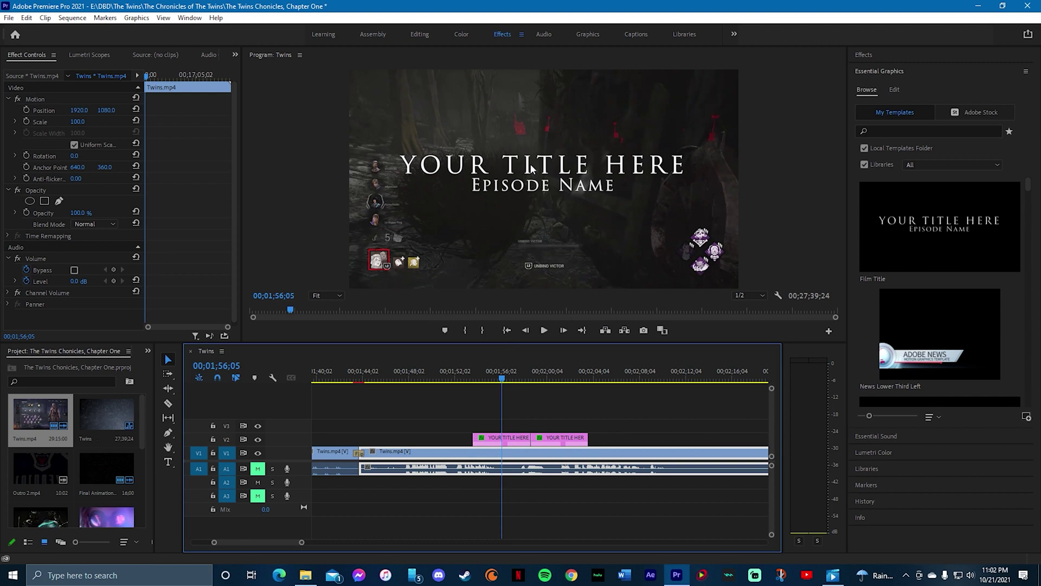
Hide video track V1, shrink the first Film Title graphic to about half size and move it to the frame's upper centre
click(259, 457)
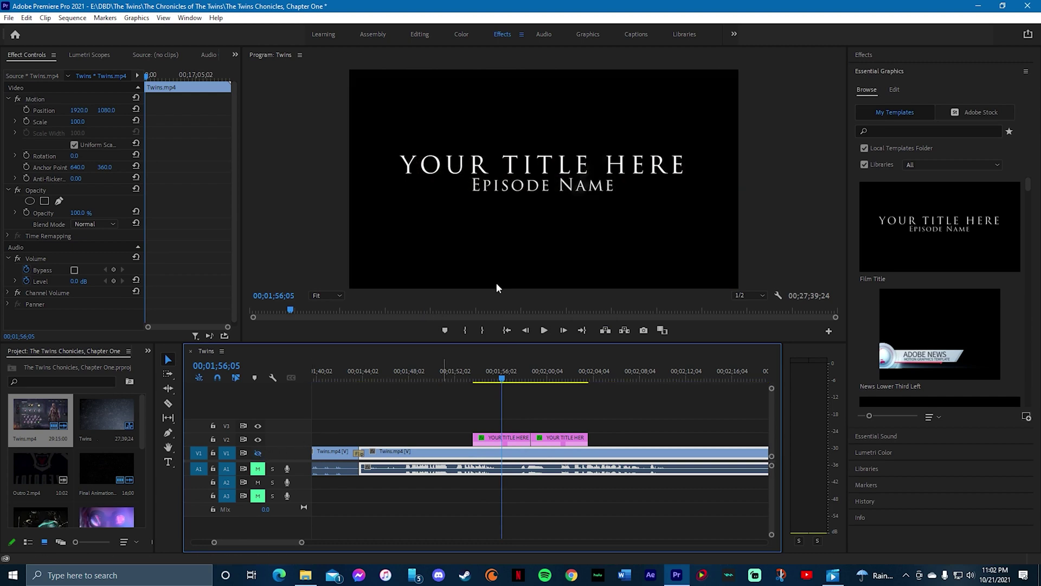
click(514, 239)
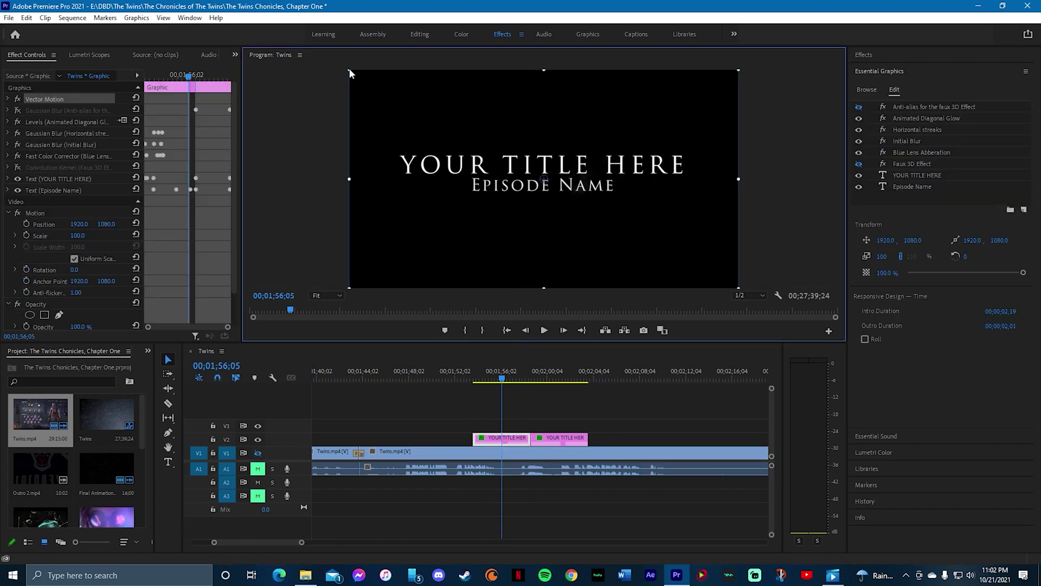
drag(350, 73, 434, 119)
drag(535, 203, 525, 120)
Scale the second Film Title graphic to 55 and move it to the frame's upper centre at about 1829.1, 245.9
click(559, 373)
drag(349, 71, 439, 123)
drag(550, 216, 541, 128)
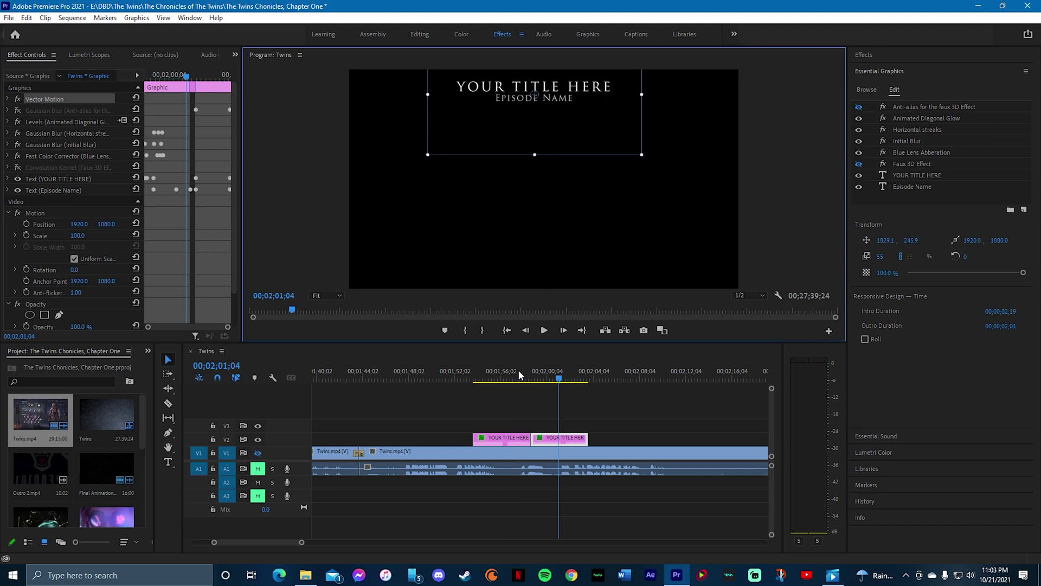
Set the first title's main text to "Subzero10135 Gaming" and its subtitle to "Presents"
click(499, 380)
click(506, 440)
click(521, 84)
double_click(522, 84)
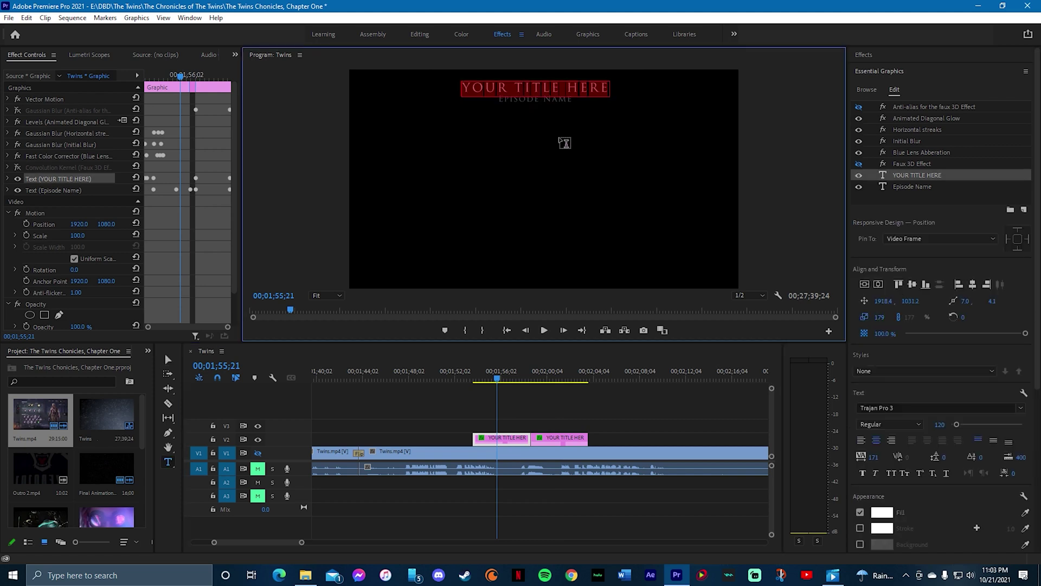
text(SUBZER)
key(BackSpace)
key(BackSpace)
key(BackSpace)
key(BackSpace)
key(BackSpace)
key(Tab)
key(BackSpace)
text(UB)
key(BackSpace)
key(BackSpace)
text(ubzero)
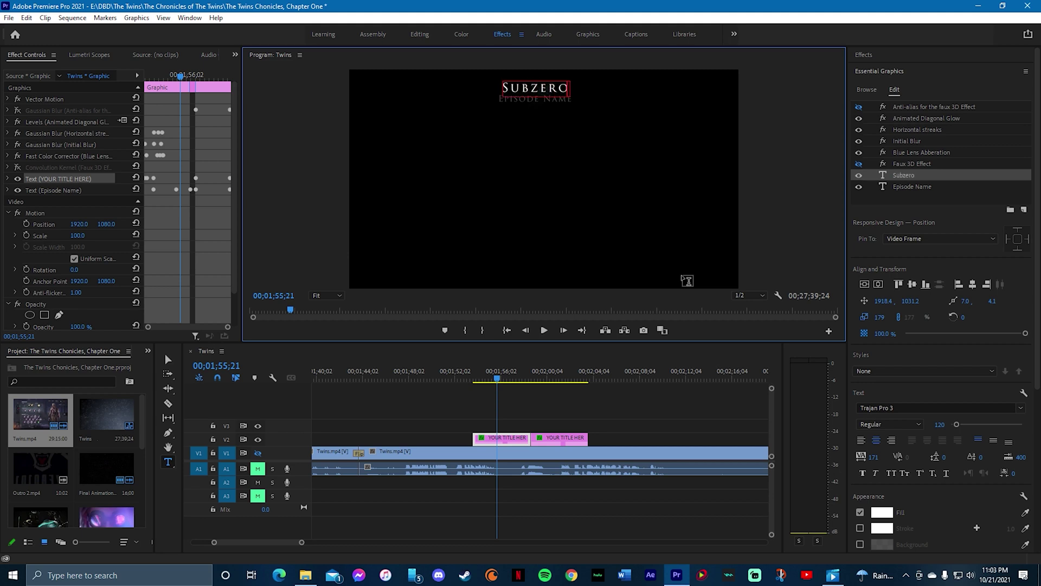
text(10135 Gaming)
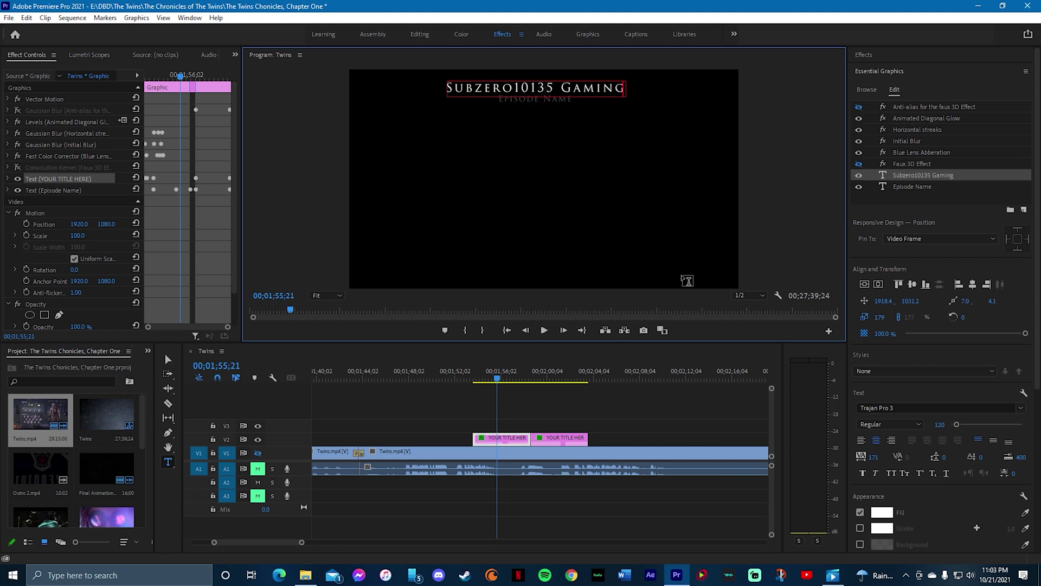
click(526, 109)
text(Presents)
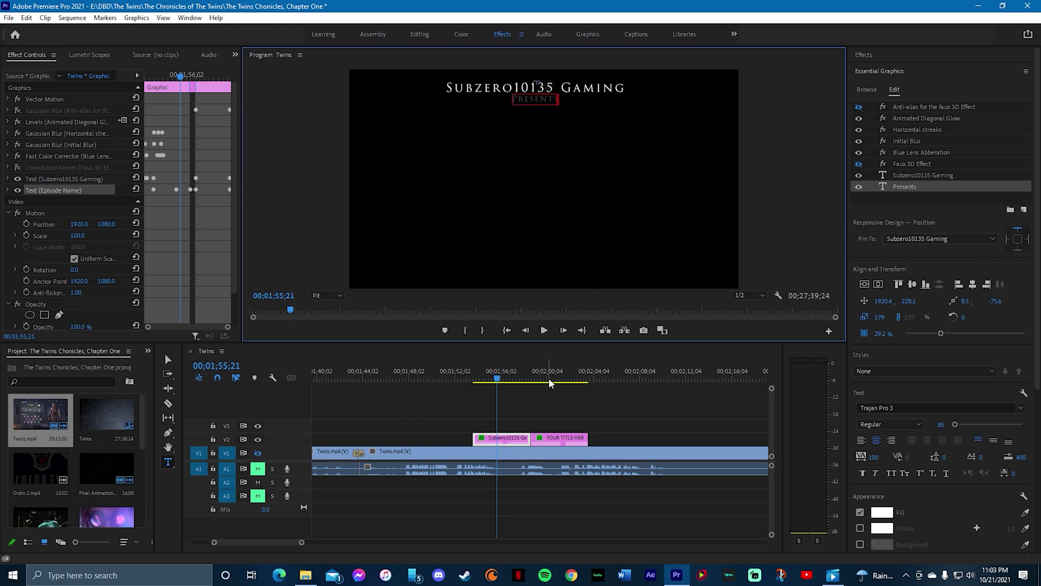
Set the second title's main text to "The Twins Chronicles" and its subtitle to "Chapter One"
click(549, 382)
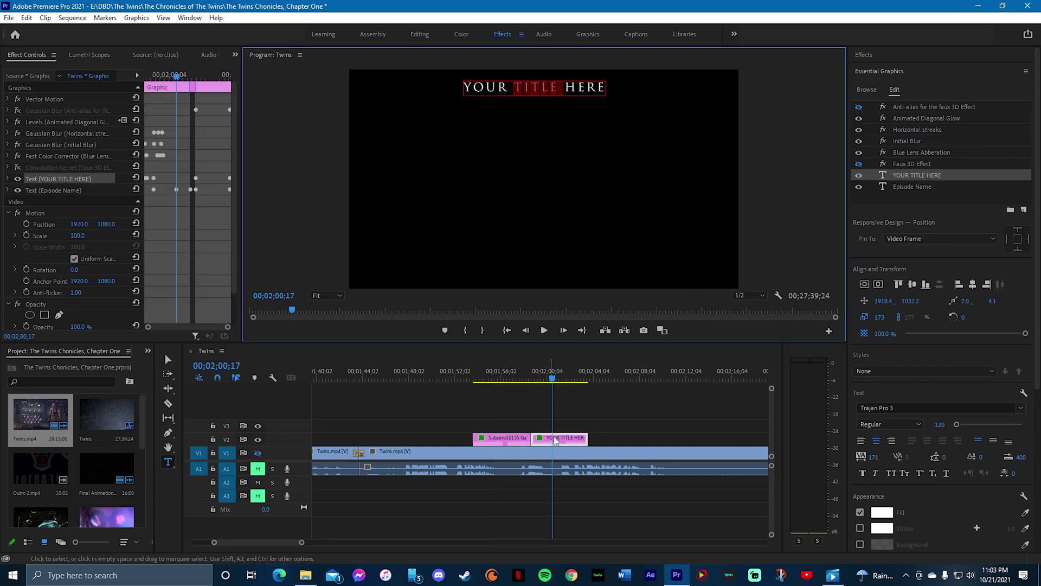
click(549, 381)
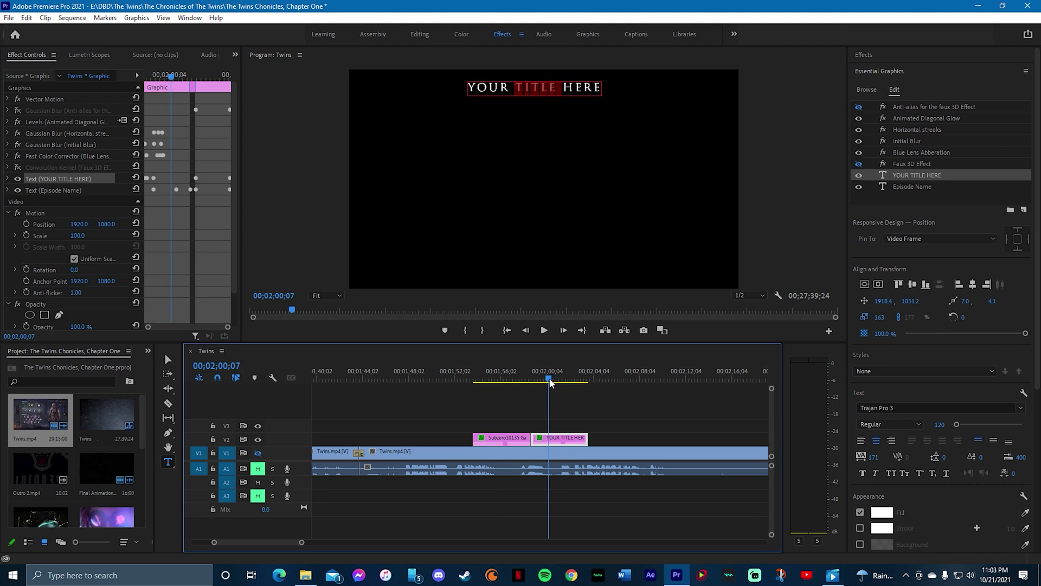
drag(550, 381, 568, 383)
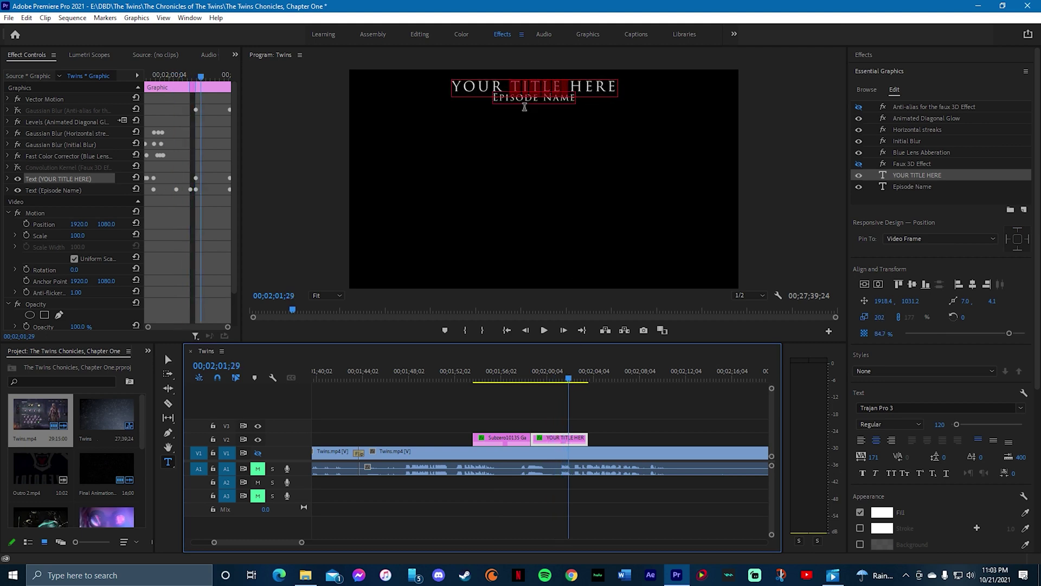
click(564, 381)
drag(564, 381, 549, 382)
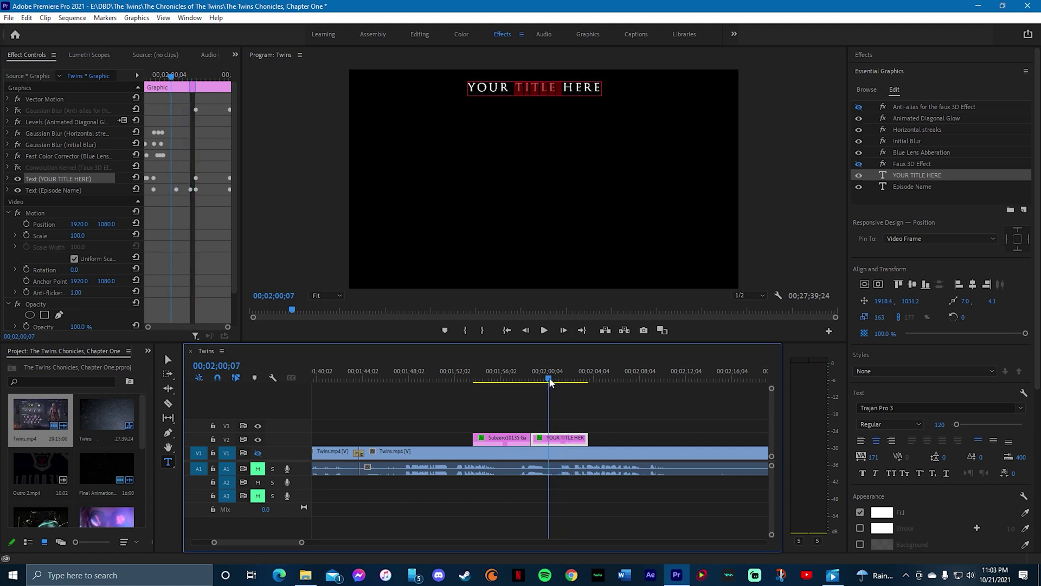
drag(550, 382, 568, 384)
double_click(537, 92)
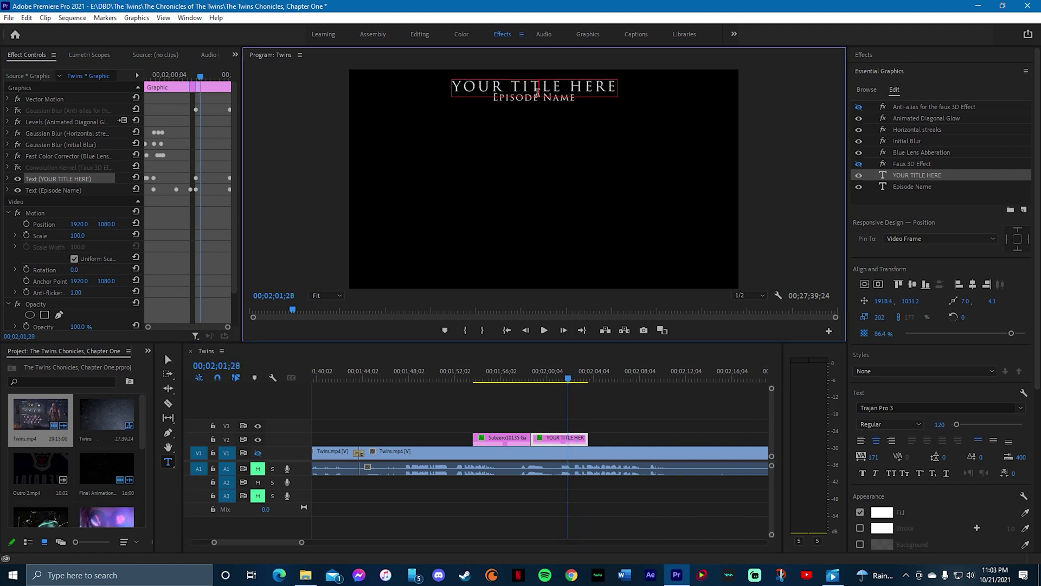
text(The)
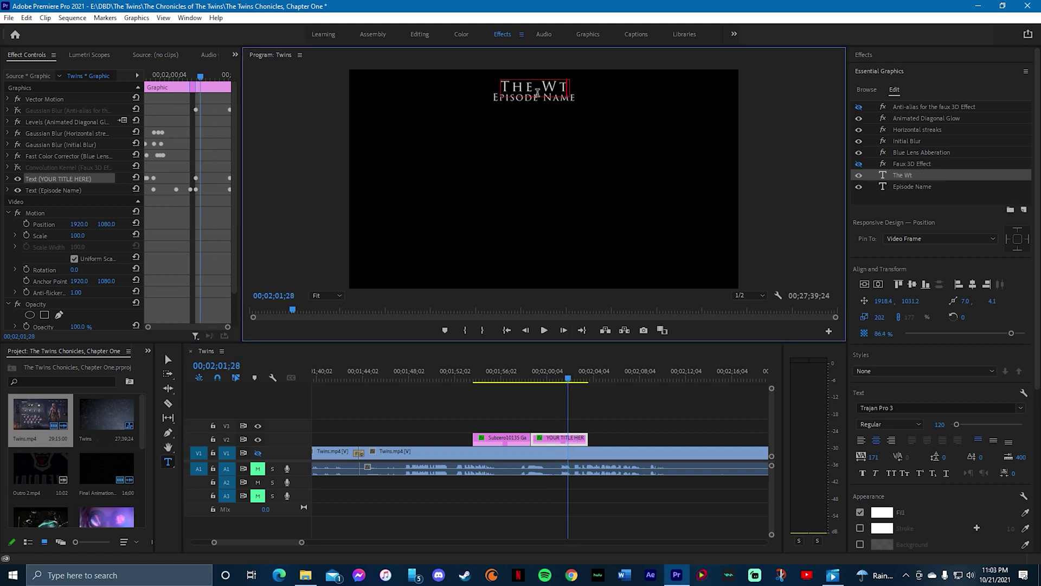
text( Twins Chron)
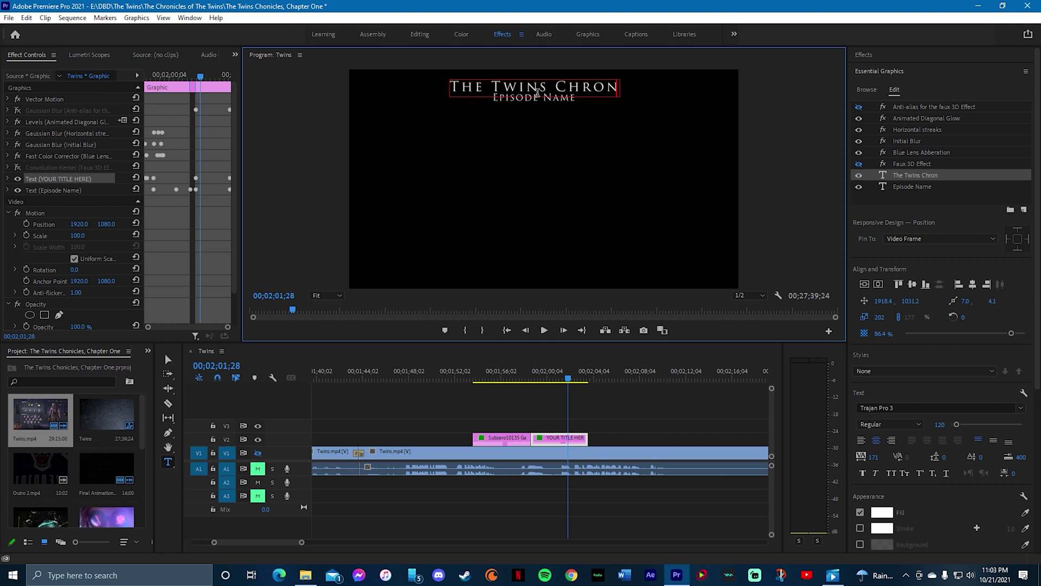
text(icles)
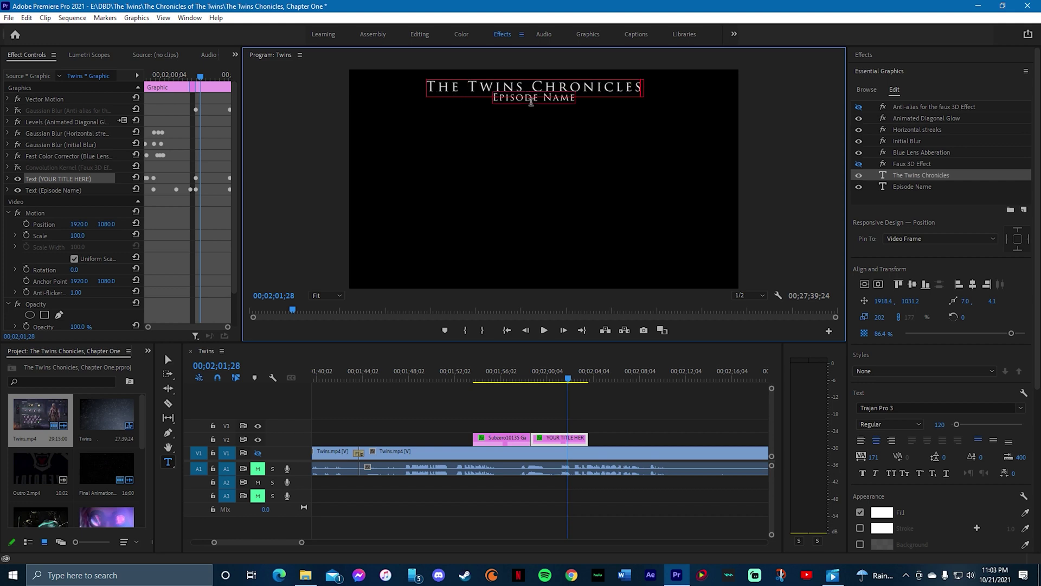
double_click(528, 107)
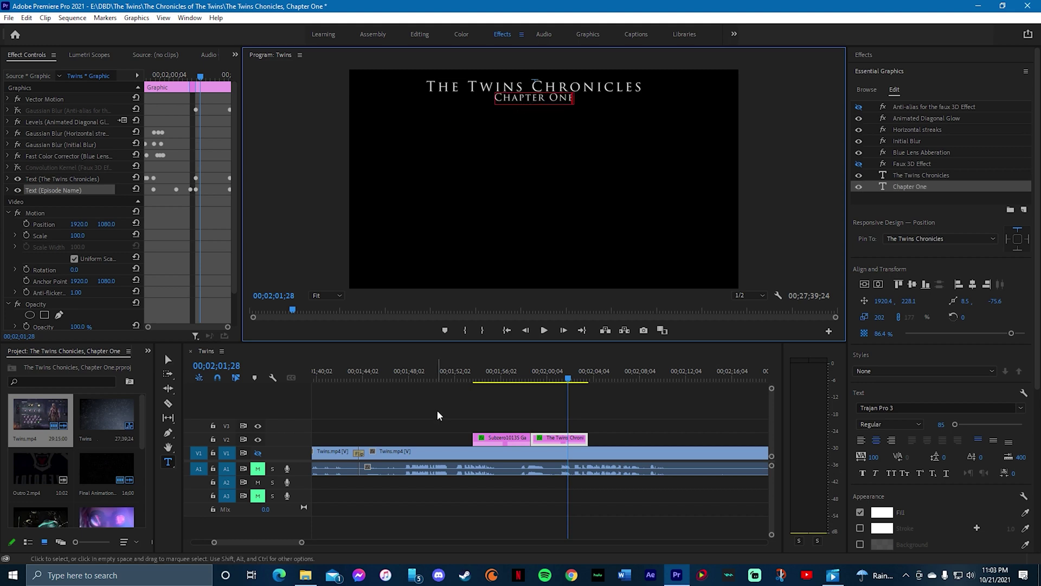
Show video track V1 again and play back both titles over the gameplay from 00;01;52;04
click(457, 380)
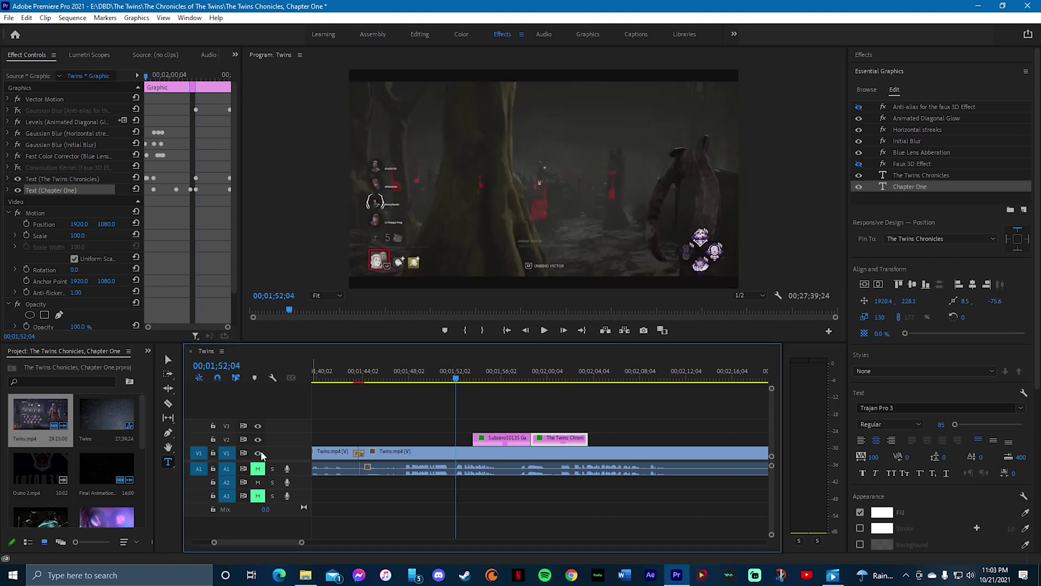
click(543, 331)
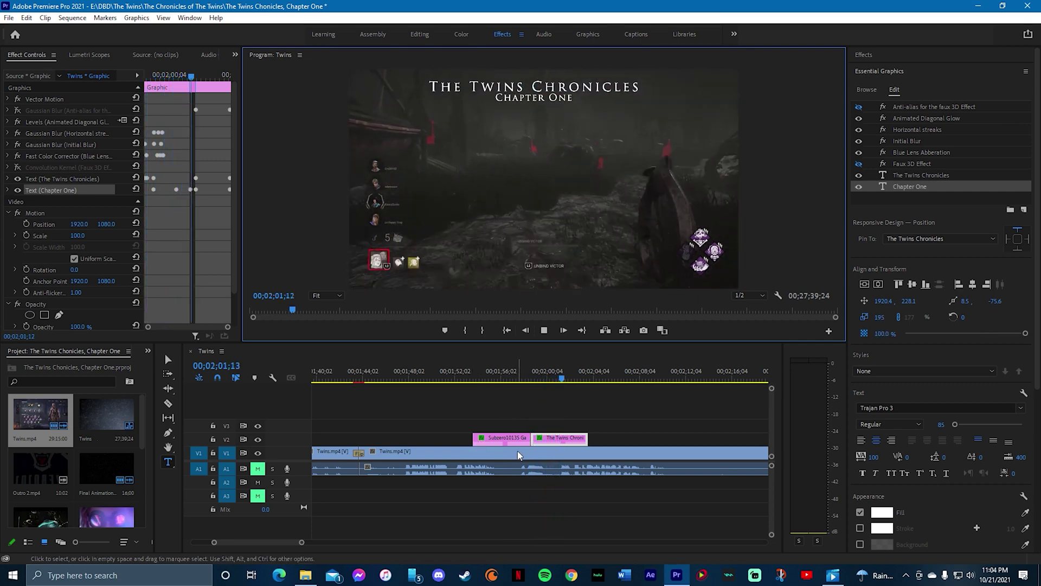
click(544, 330)
Try stacking the second title above the first on V3, and return it to V2 directly after the first title
drag(564, 438, 510, 426)
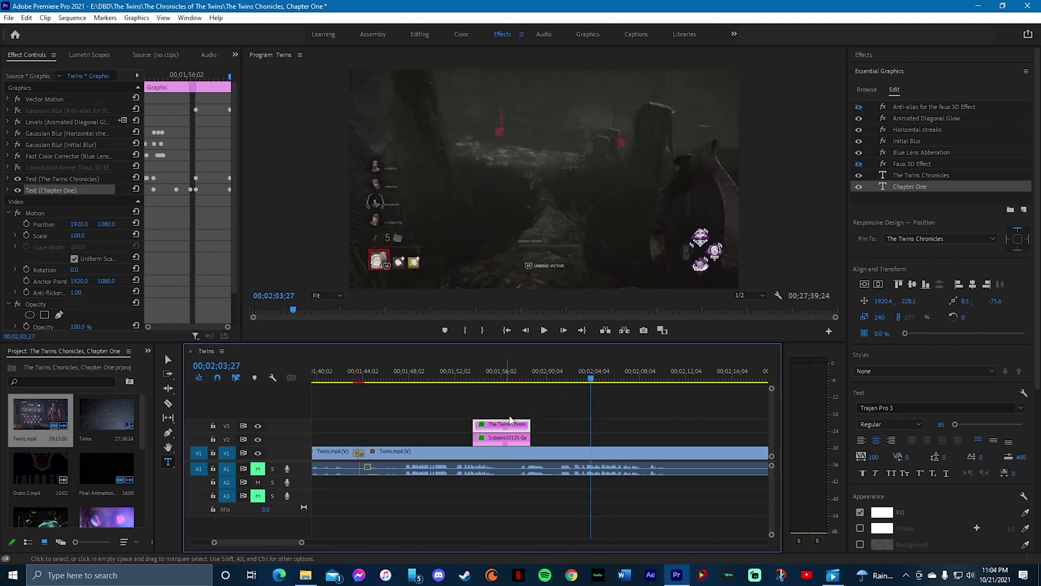
click(494, 381)
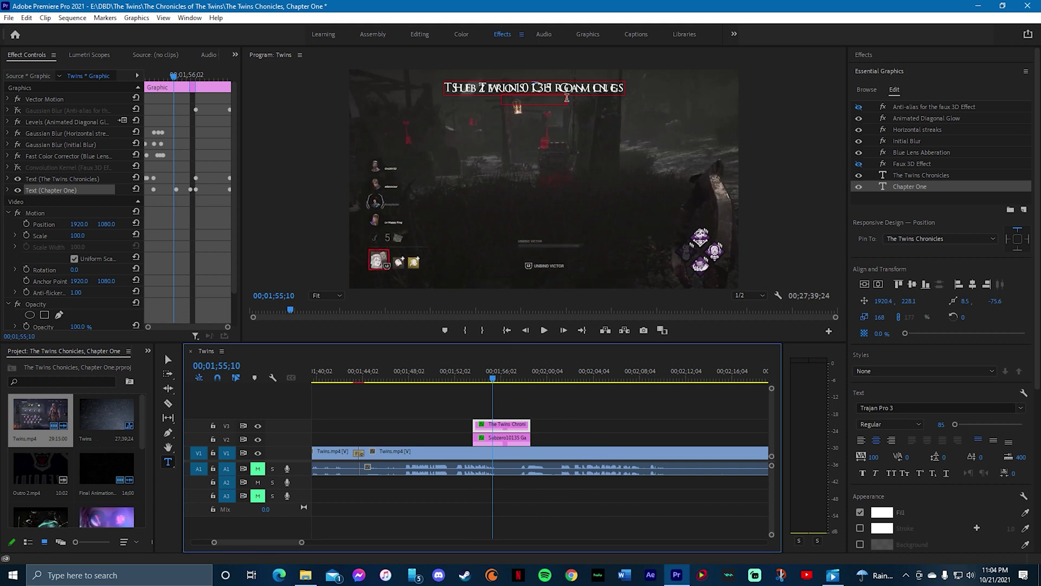
drag(502, 437, 559, 436)
click(562, 381)
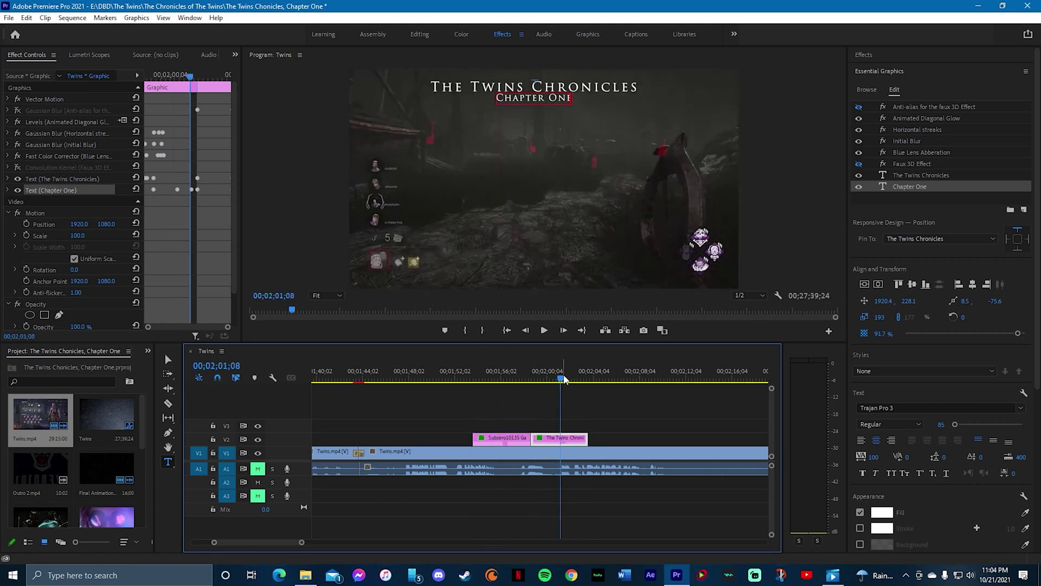
Add an Ingredient Title graphic to V2 at 00;02;05;27, a short gap after the second title
drag(562, 381, 614, 398)
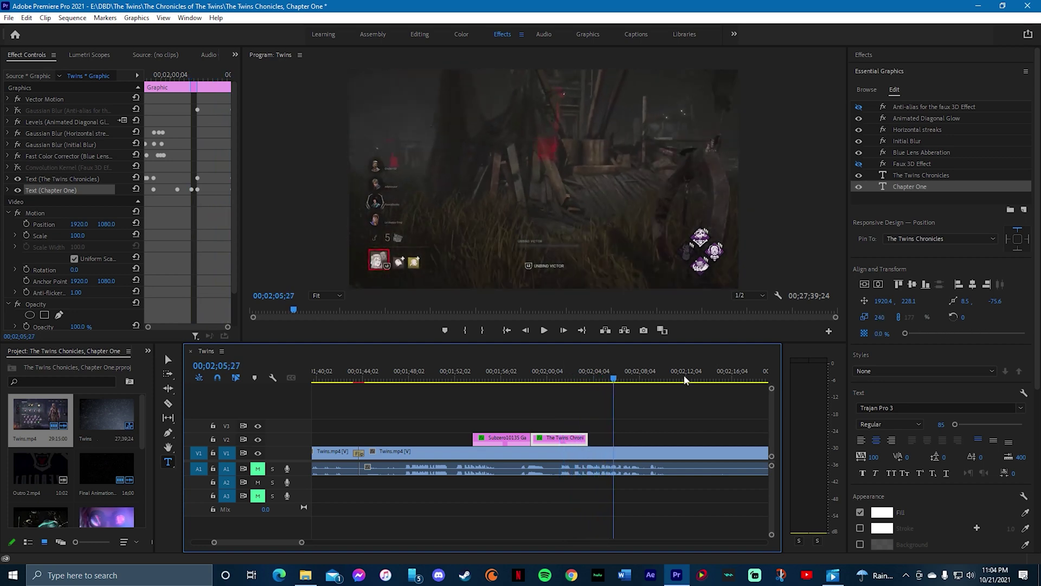
click(867, 90)
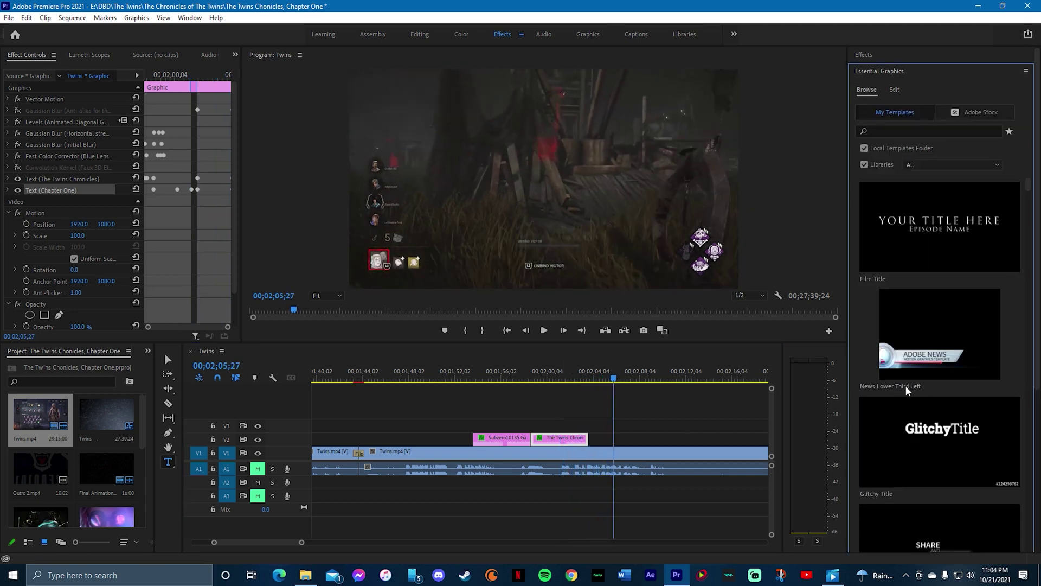
scroll(916, 371, down, 5)
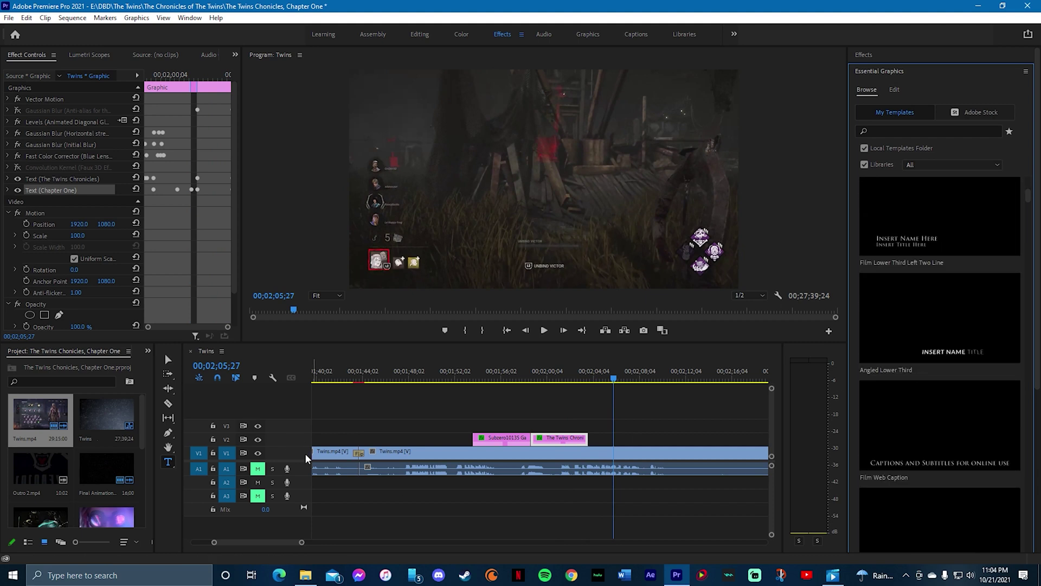
scroll(977, 321, down, 3)
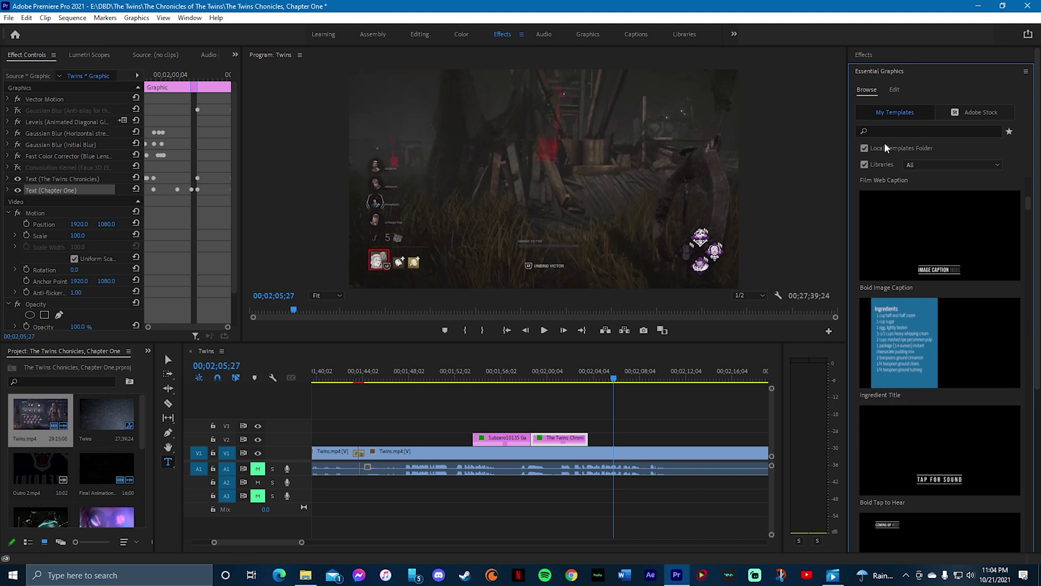
drag(966, 357, 619, 444)
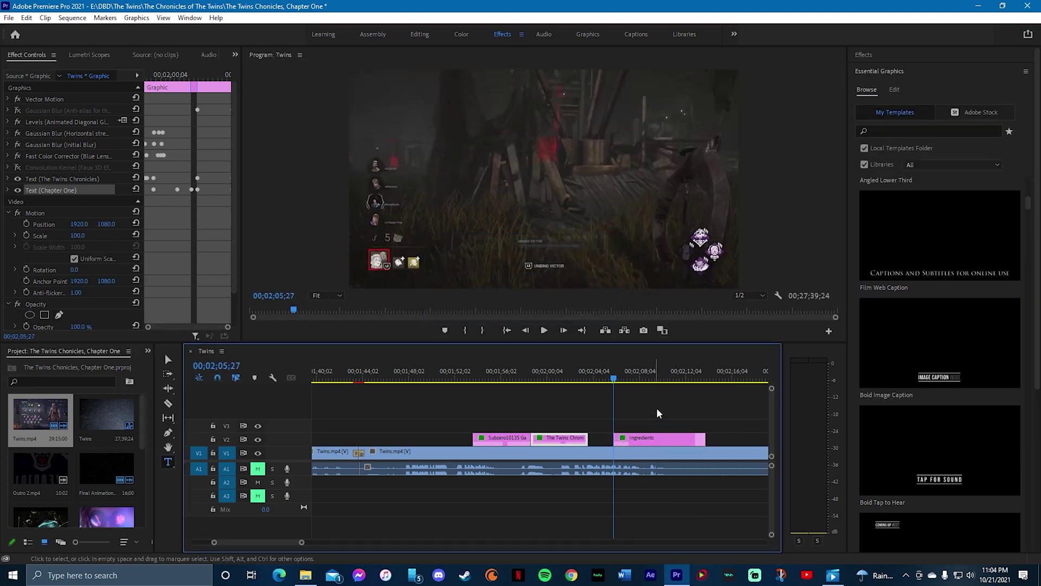
Delete the blue background shape from the Ingredient Title graphic
click(654, 379)
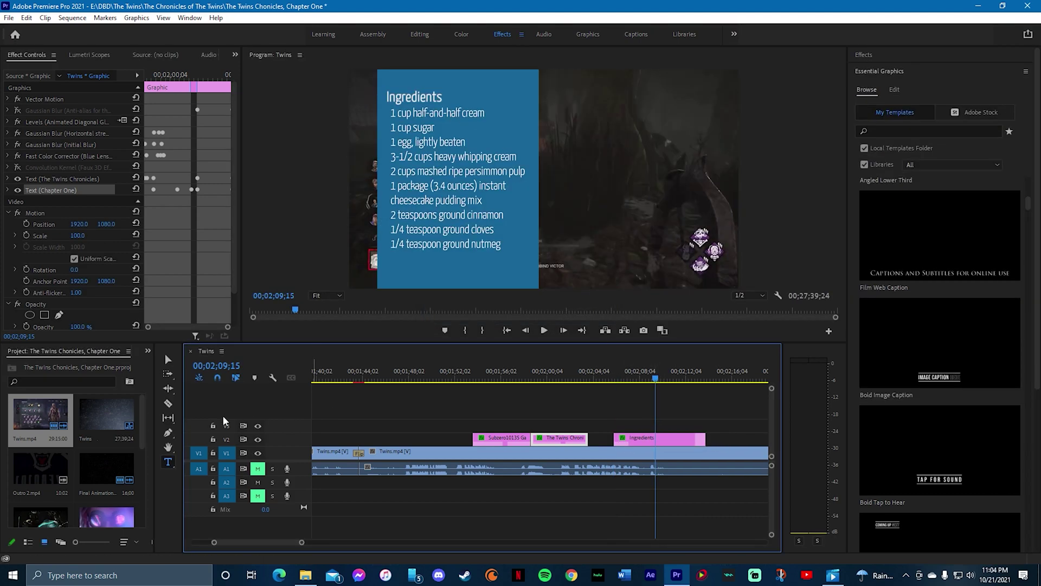
click(167, 363)
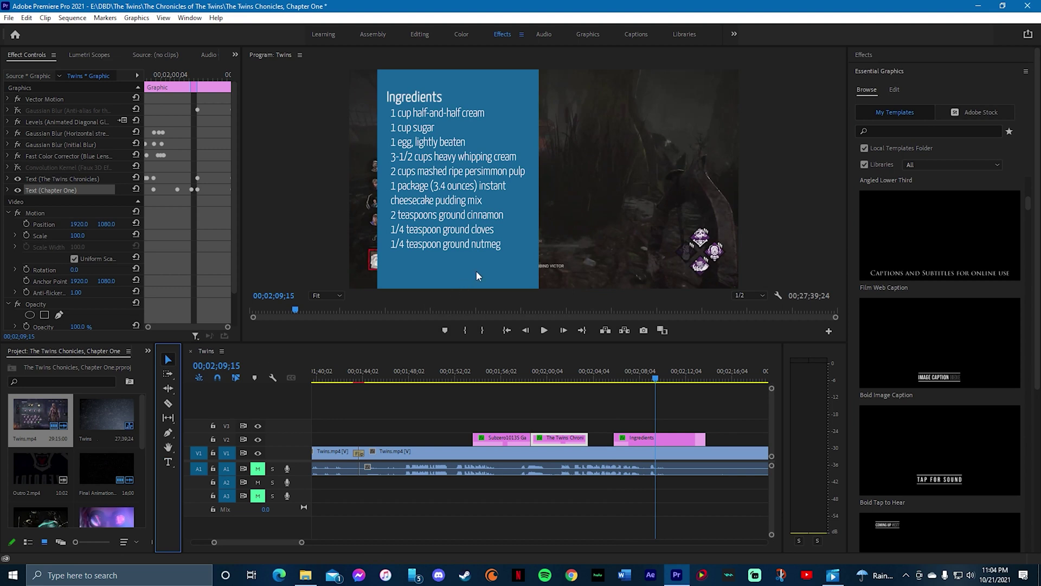
click(520, 284)
drag(519, 285, 514, 282)
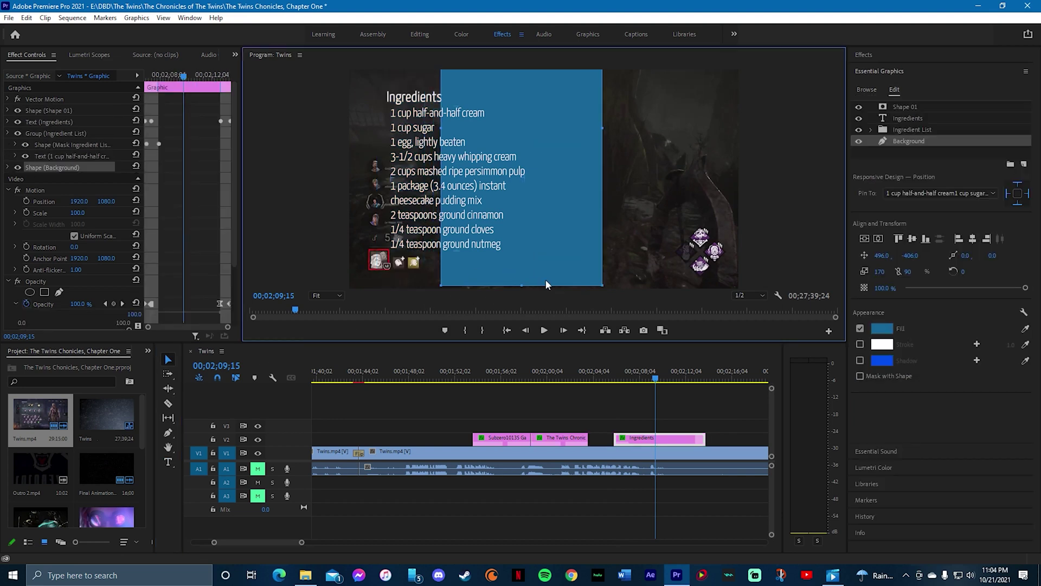
key(Delete)
Change the ingredient graphic's heading to "Hex: Haunted Grounds"
double_click(424, 102)
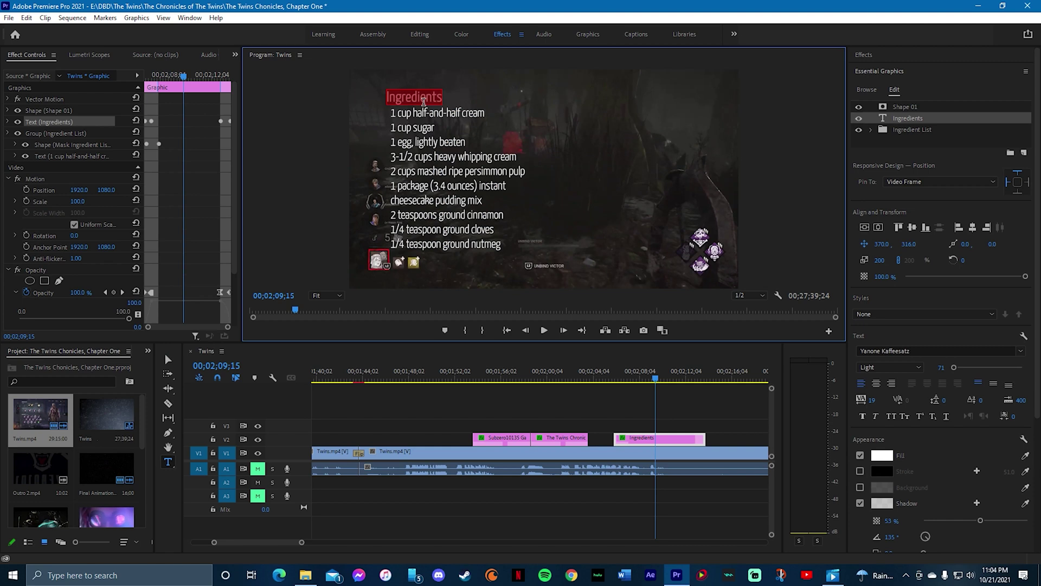
text(Hex: haunt)
key(BackSpace)
key(BackSpace)
key(BackSpace)
key(BackSpace)
text(: Haunted Grounds)
Replace the ingredient list text with "Two traps totems" followed by several lines of random placeholder letters
click(432, 174)
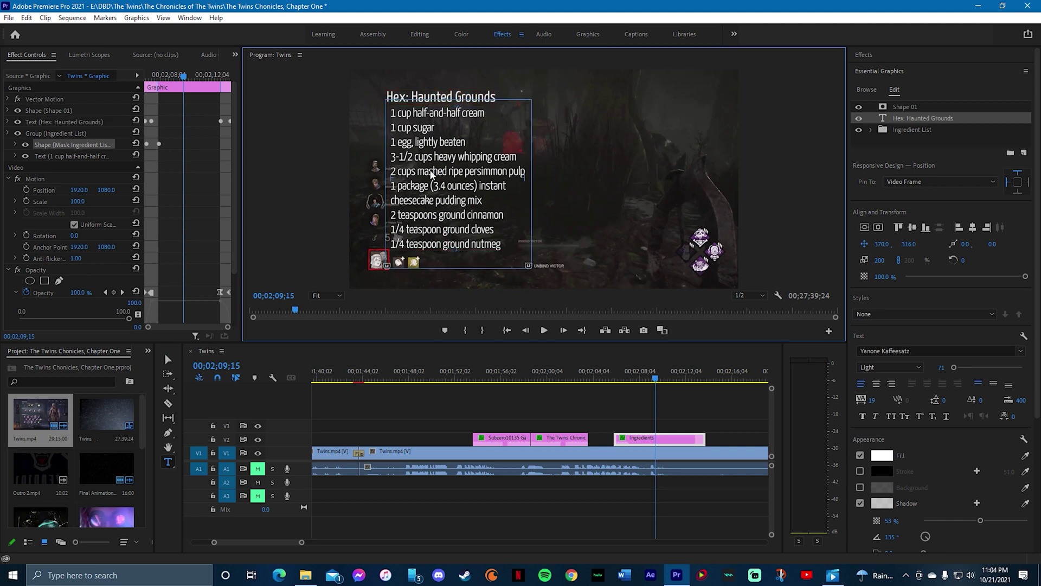
click(432, 174)
key(ctrl+a)
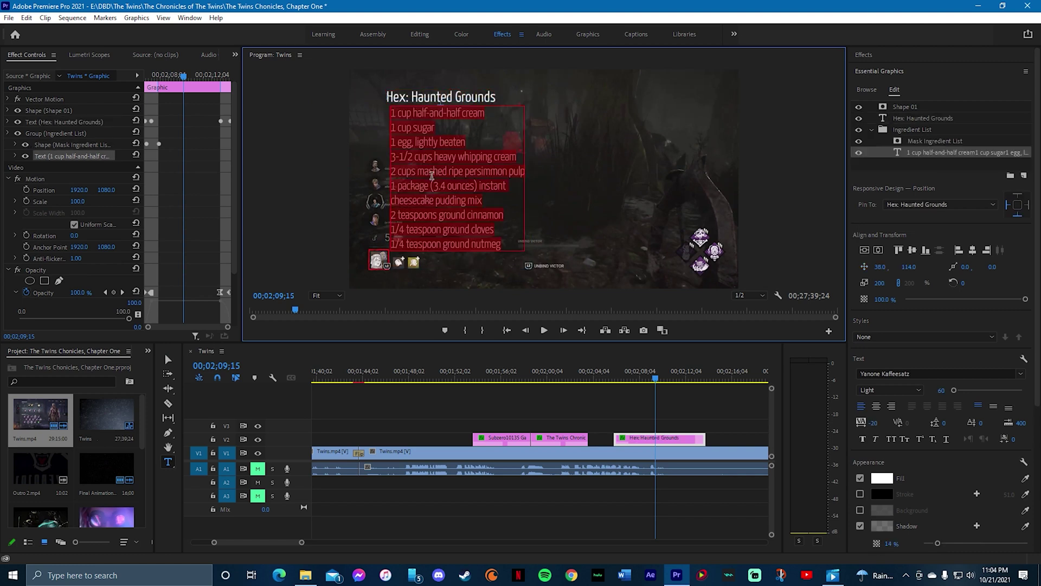
text(Two traps totem)
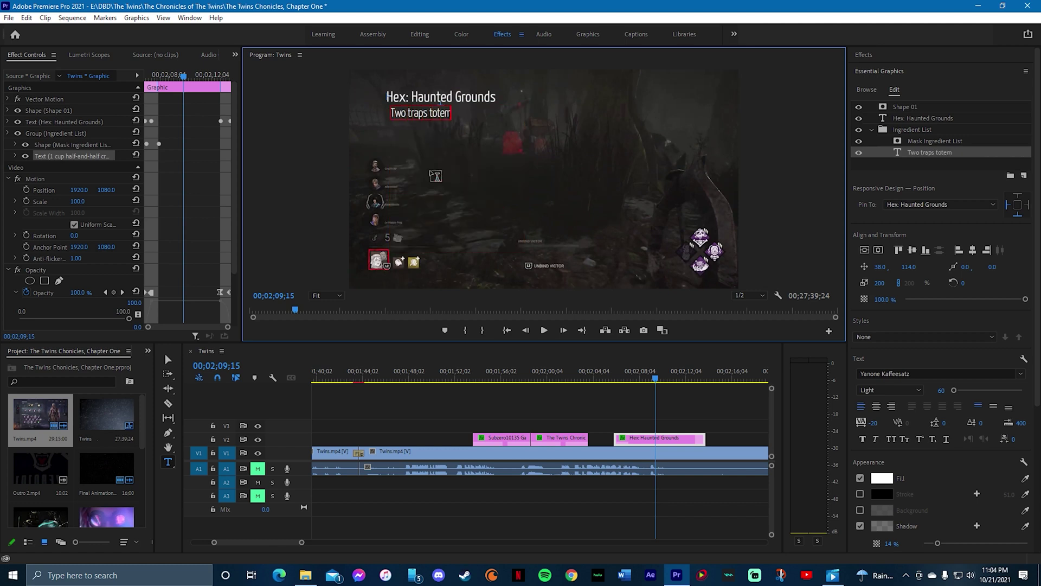
text(s)
key(Return)
text(dsfsadf)
key(Return)
text(a)
key(Return)
text(sdasf)
key(Return)
text(asdf )
text(sdfsdfsdfg)
key(Return)
text(asfdasfsdf)
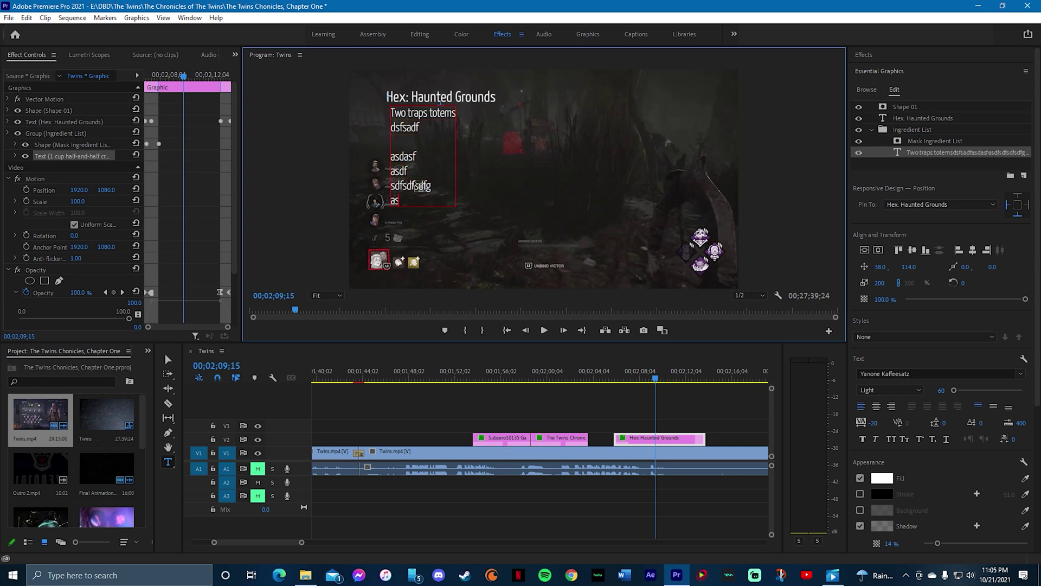
key(Return)
text(asfasdfaf)
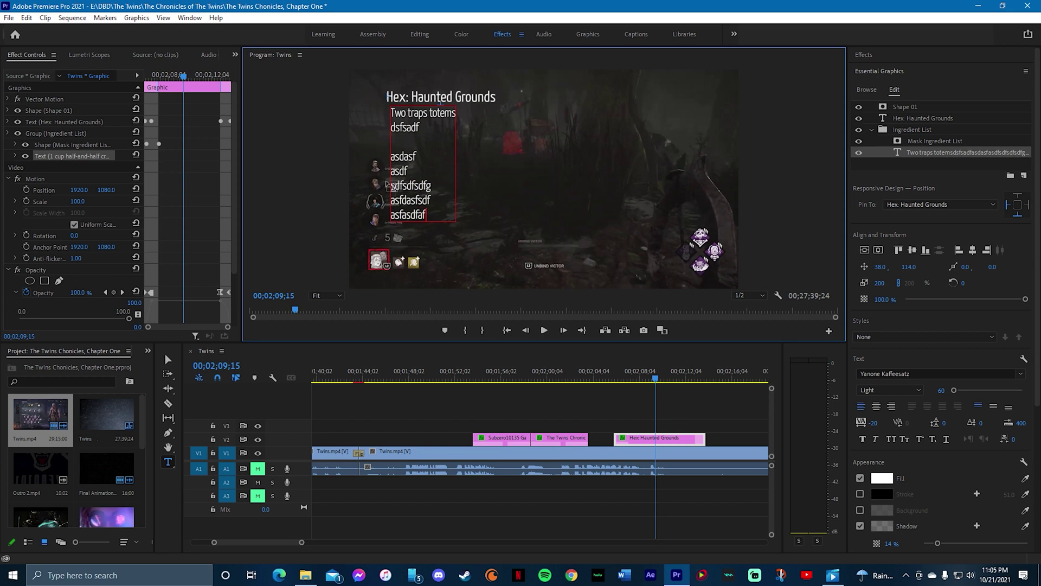
Move the whole Hex: Haunted Grounds graphic to the frame's right side, hiding video track V1 briefly and showing it again
click(167, 359)
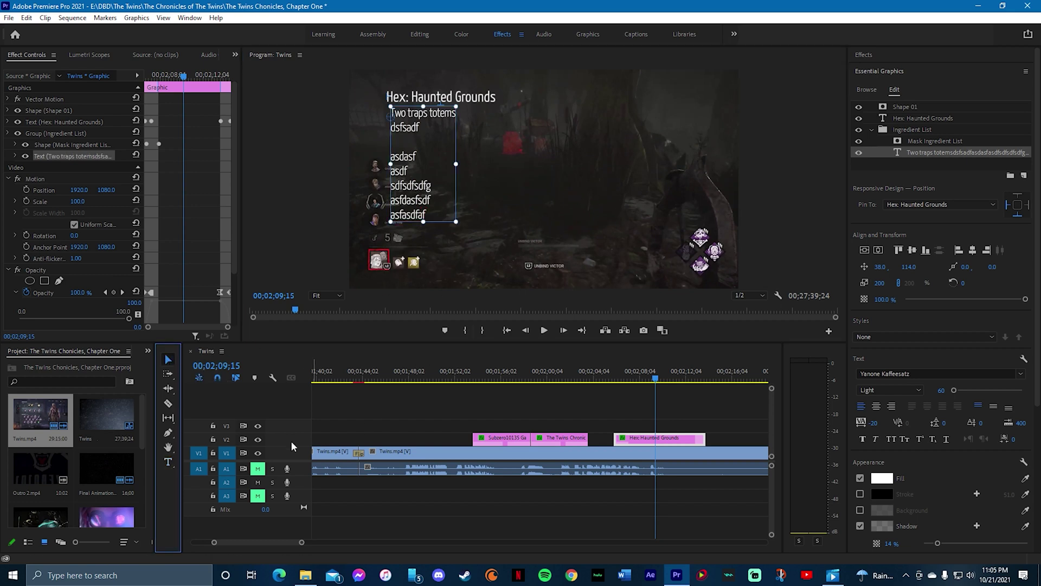
click(259, 453)
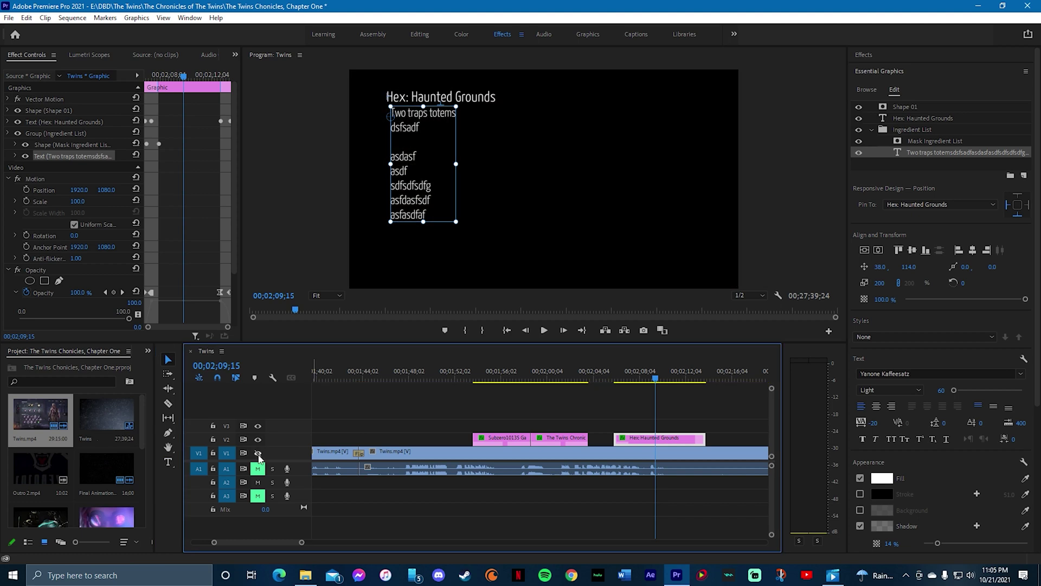
click(587, 237)
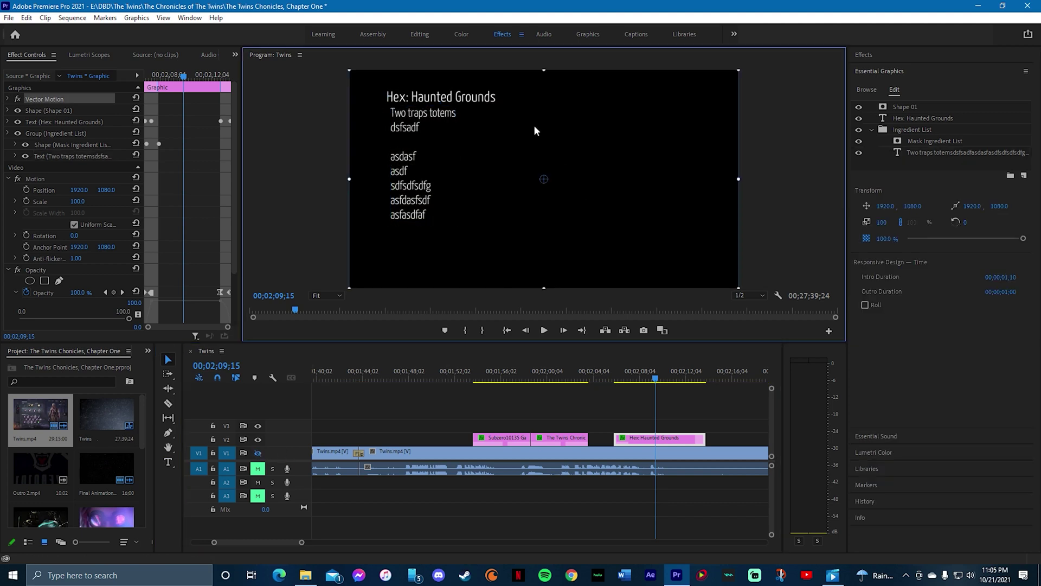
drag(499, 153, 560, 174)
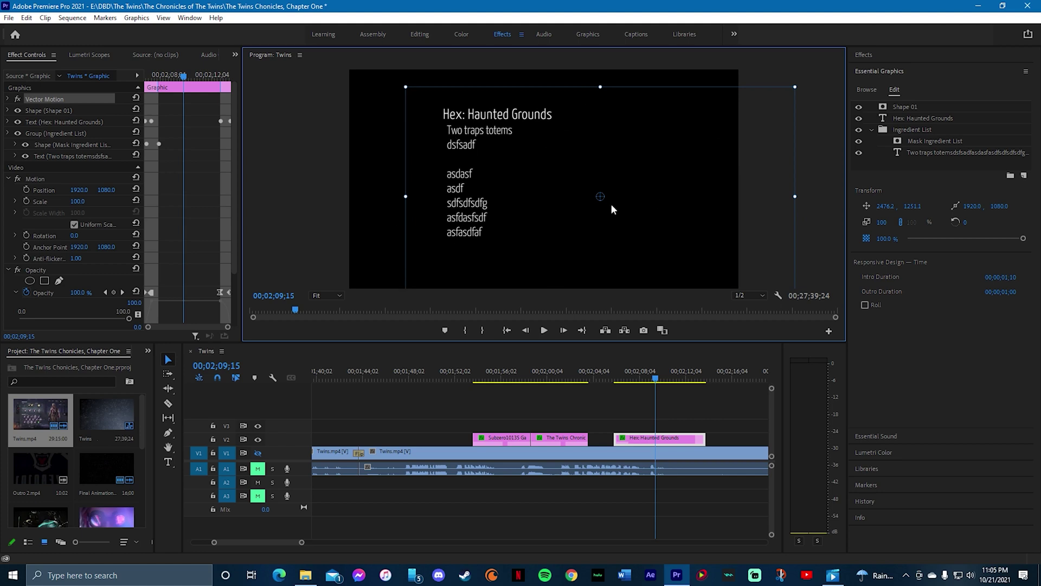
click(258, 453)
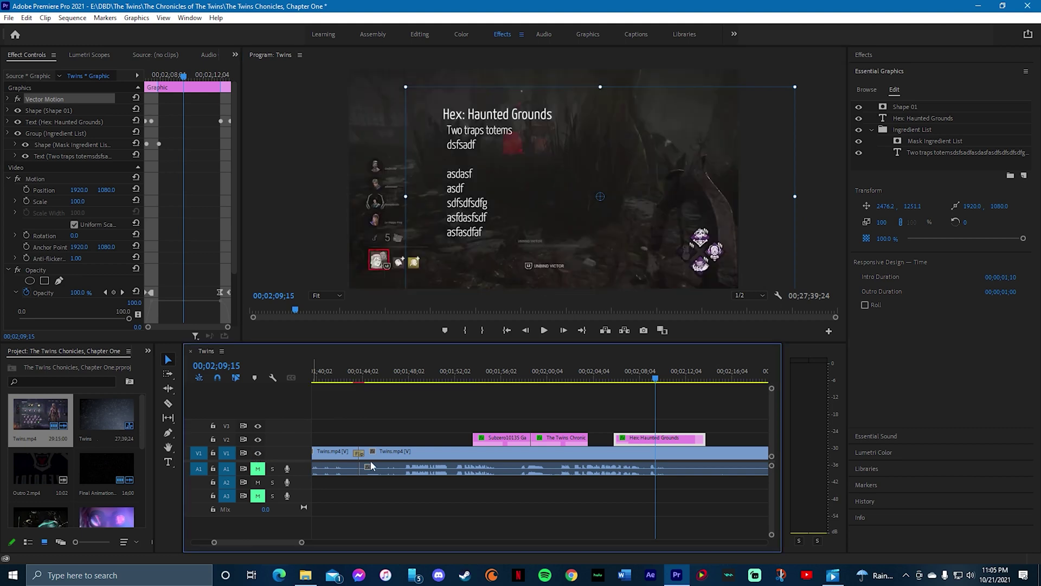
drag(510, 156, 657, 265)
click(625, 418)
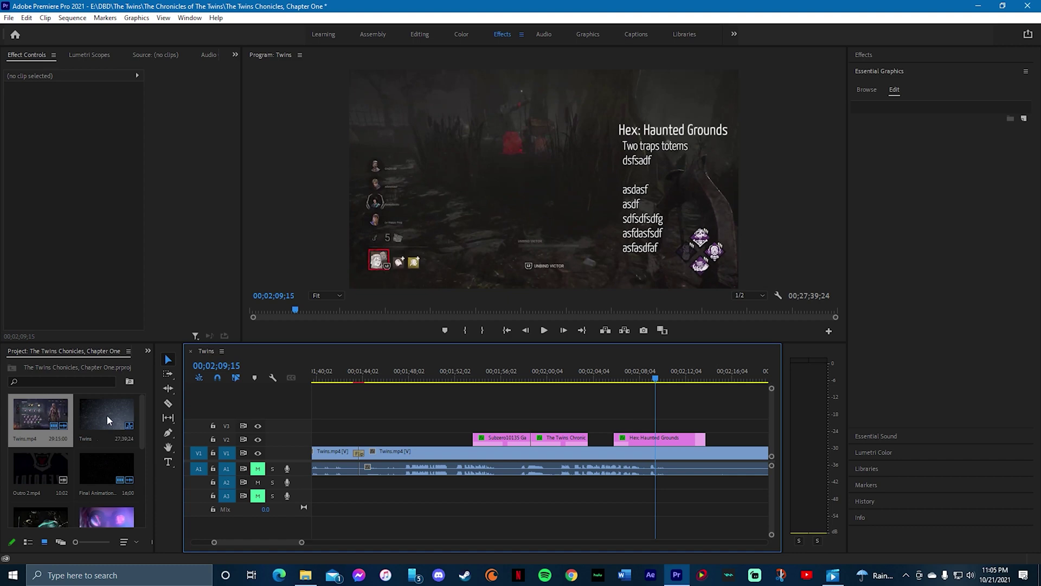
Import the Haunted Grounds perk icon from the DBD > Perks > Killer folder on drive E into the project
scroll(106, 414, down, 5)
click(117, 512)
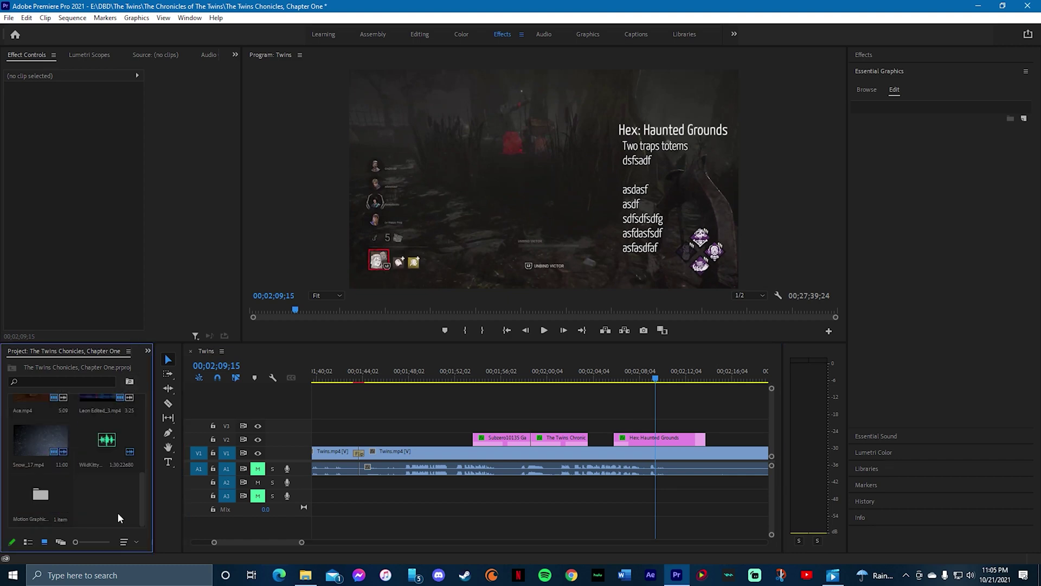
double_click(117, 512)
click(184, 125)
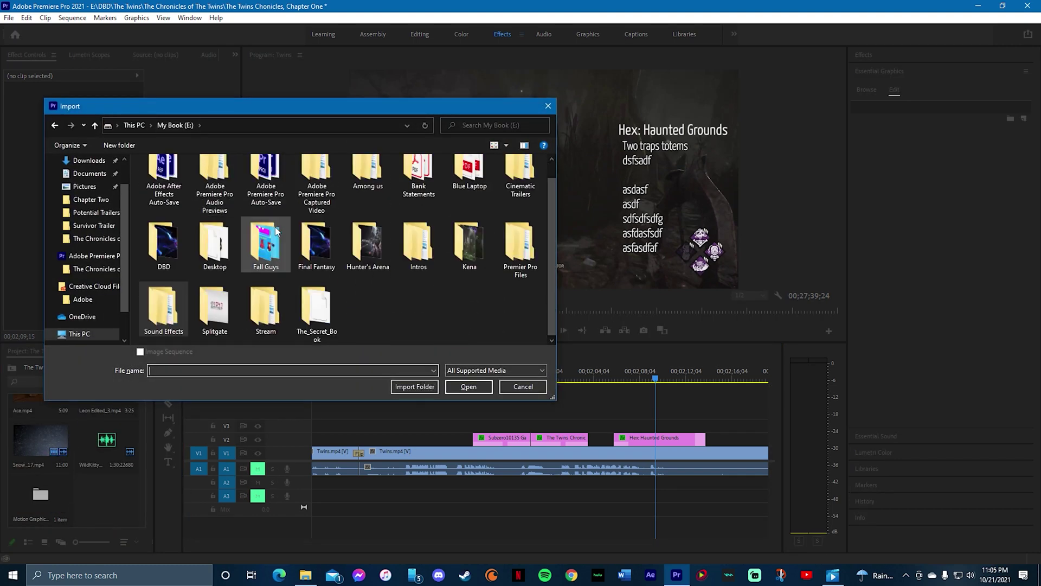
double_click(161, 251)
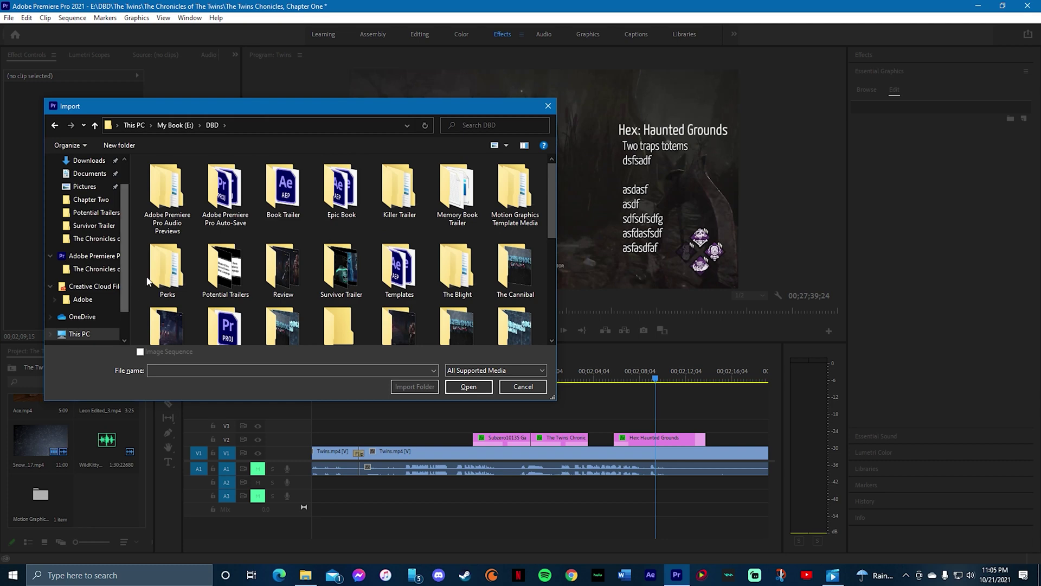
double_click(165, 274)
double_click(161, 178)
scroll(341, 244, down, 10)
scroll(384, 277, up, 2)
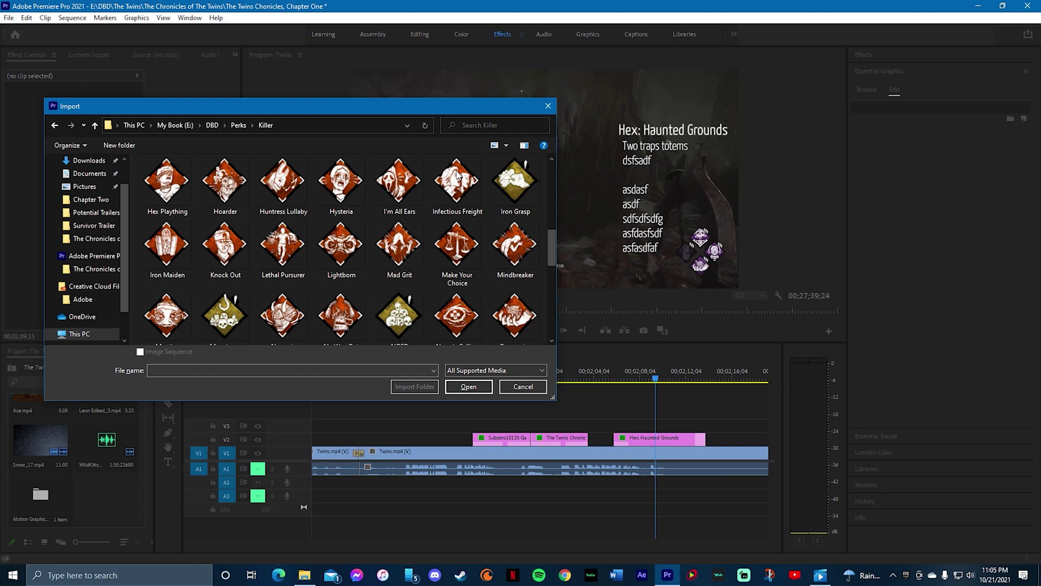
scroll(486, 232, up, 1)
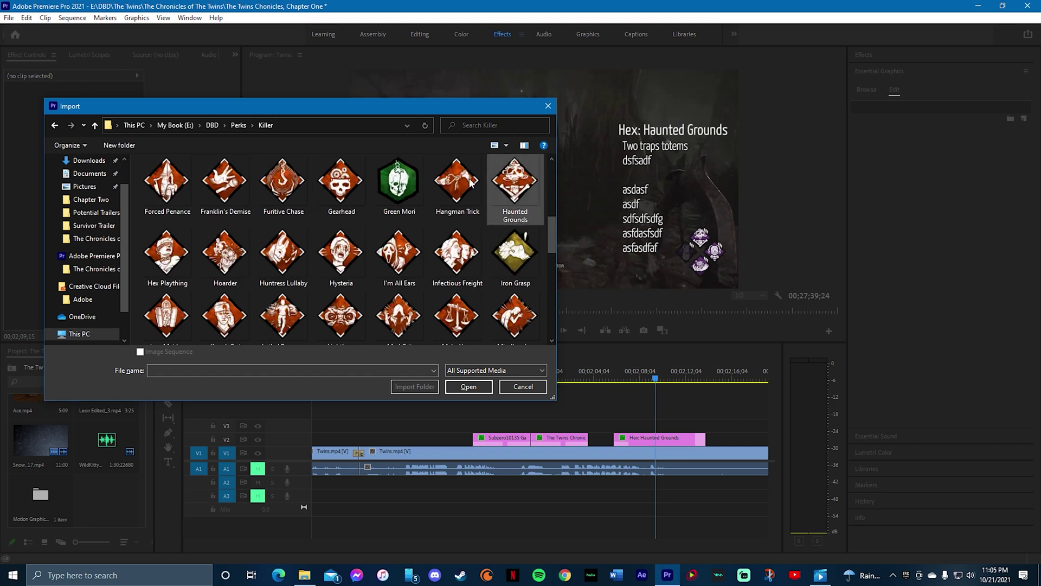
double_click(514, 189)
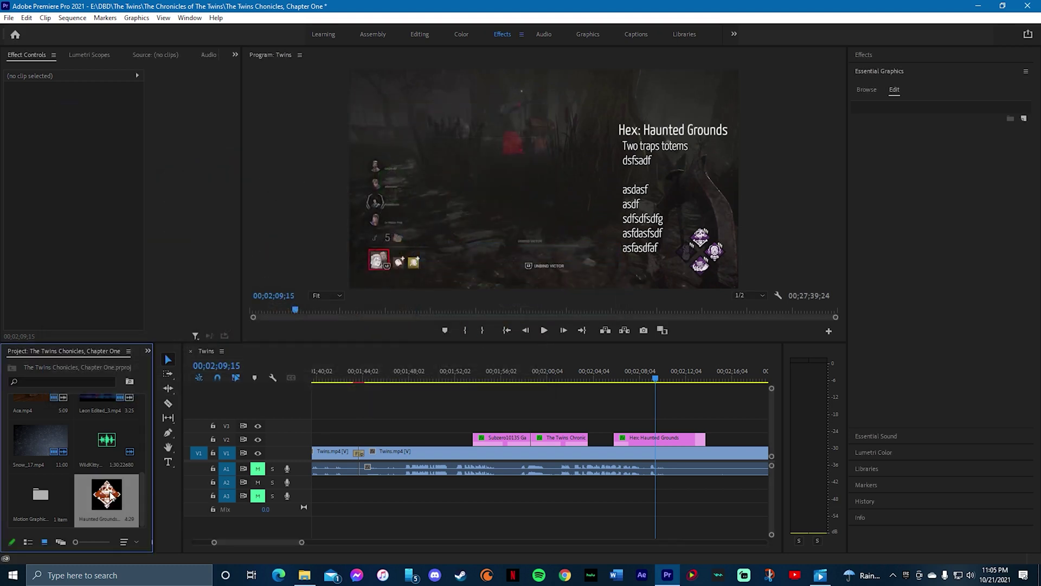
Place the Haunted Grounds icon on V3 above the Hex: Haunted Grounds graphic, enlarge it to about 676% and move it to the frame's lower centre
drag(201, 503, 617, 426)
click(630, 380)
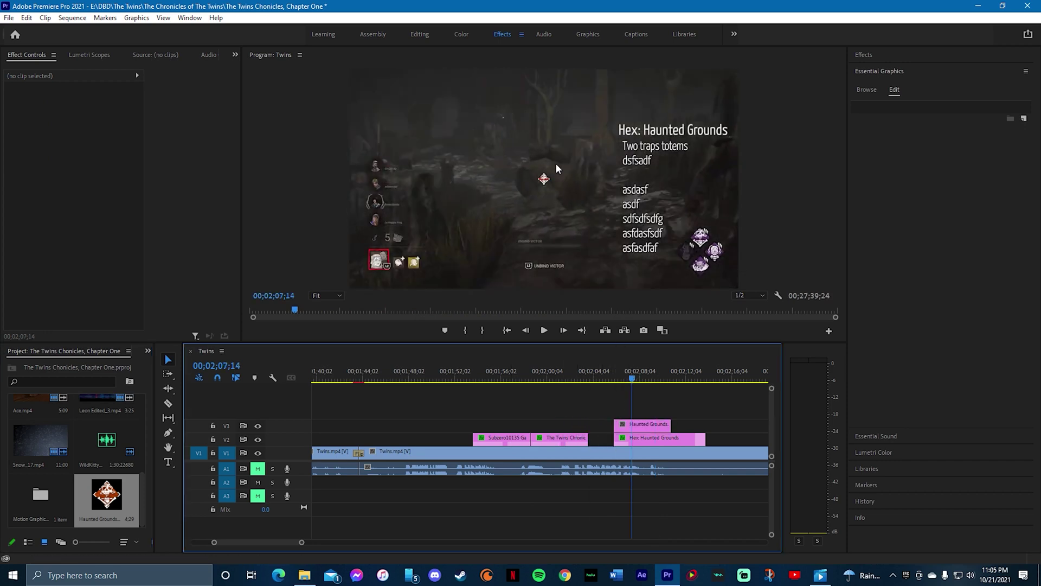
click(652, 420)
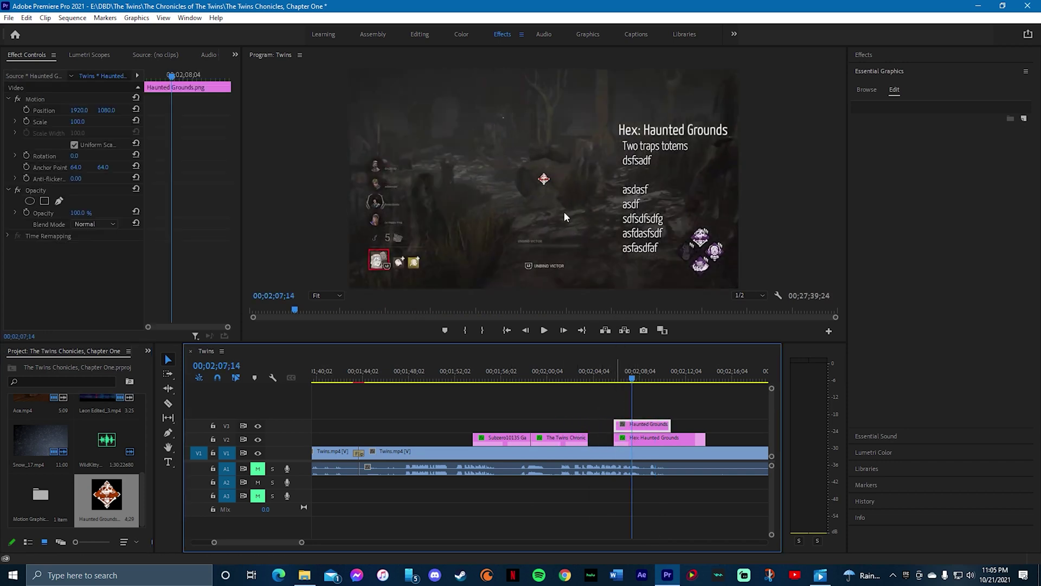
click(545, 182)
drag(542, 187, 540, 250)
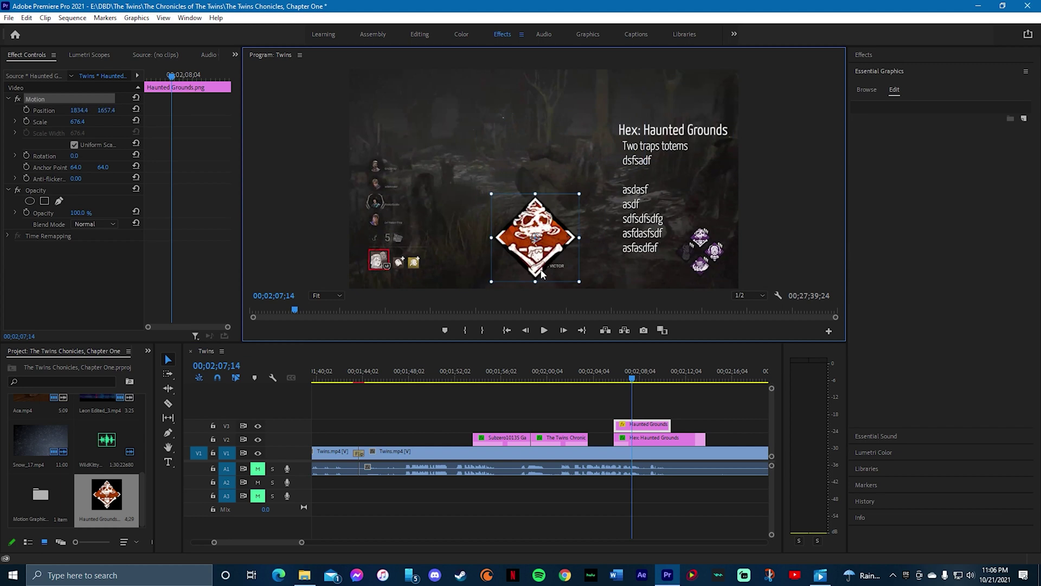
Delete the Haunted Grounds icon from V3 and the Hex: Haunted Grounds graphic from V2
click(627, 434)
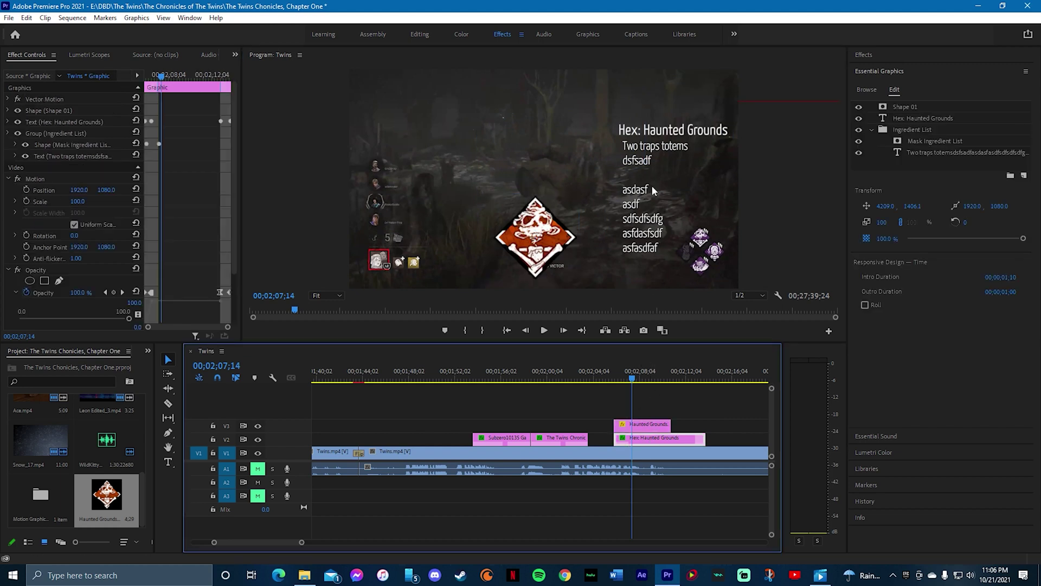
click(651, 426)
key(Delete)
click(652, 438)
key(Delete)
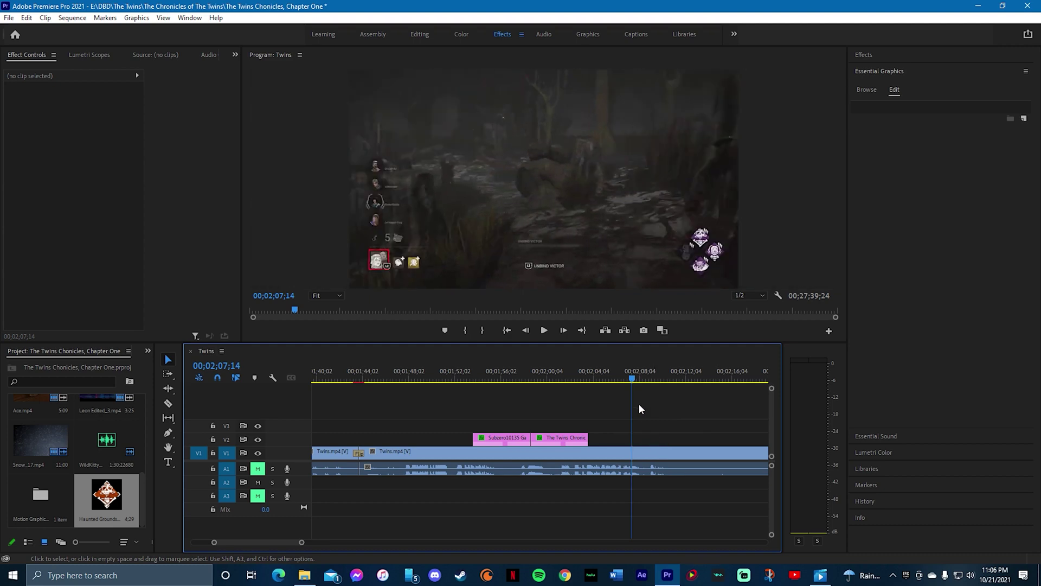
Add the Share and Subscribe Title template to V2 at 00;05;57;02 above the gameplay clip
drag(632, 380, 820, 398)
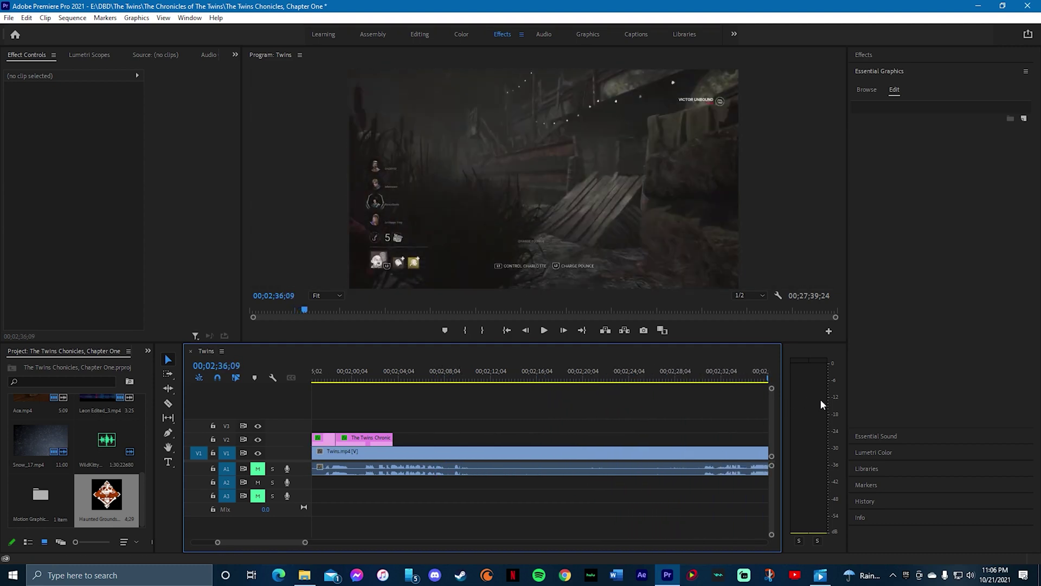
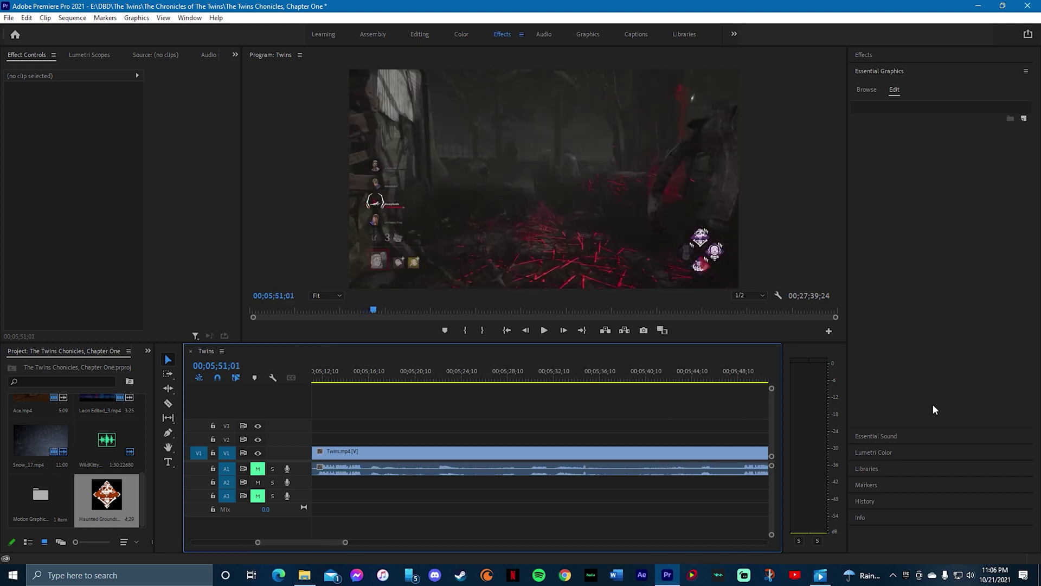
drag(939, 405, 474, 470)
click(868, 90)
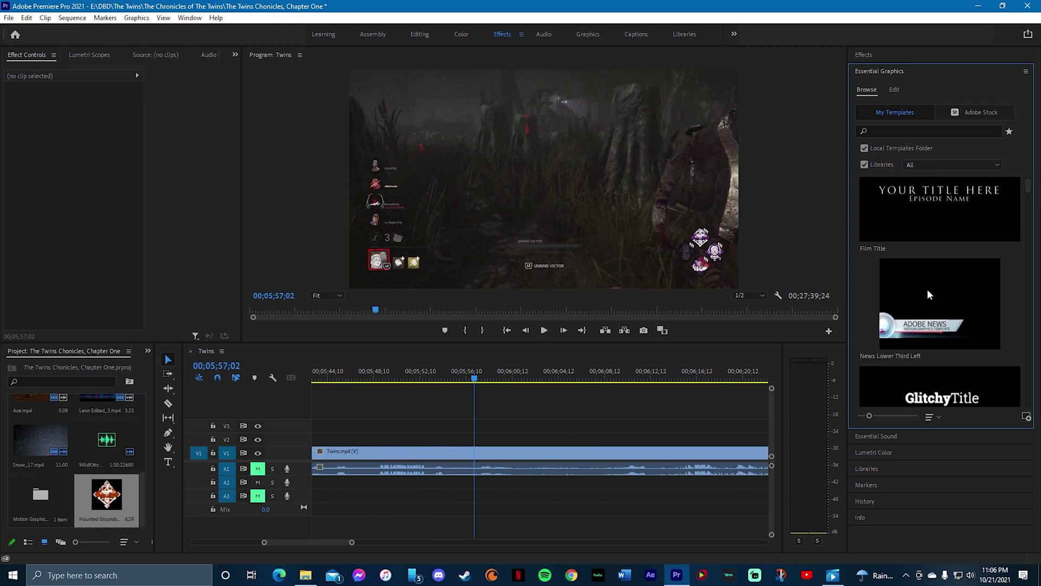
scroll(925, 291, down, 1)
drag(925, 291, 484, 430)
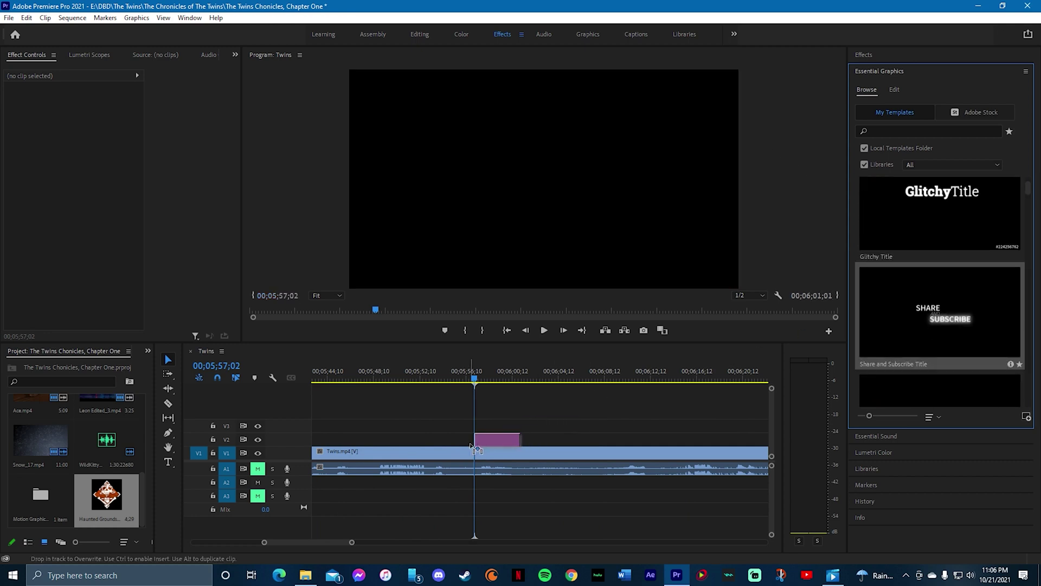
click(496, 380)
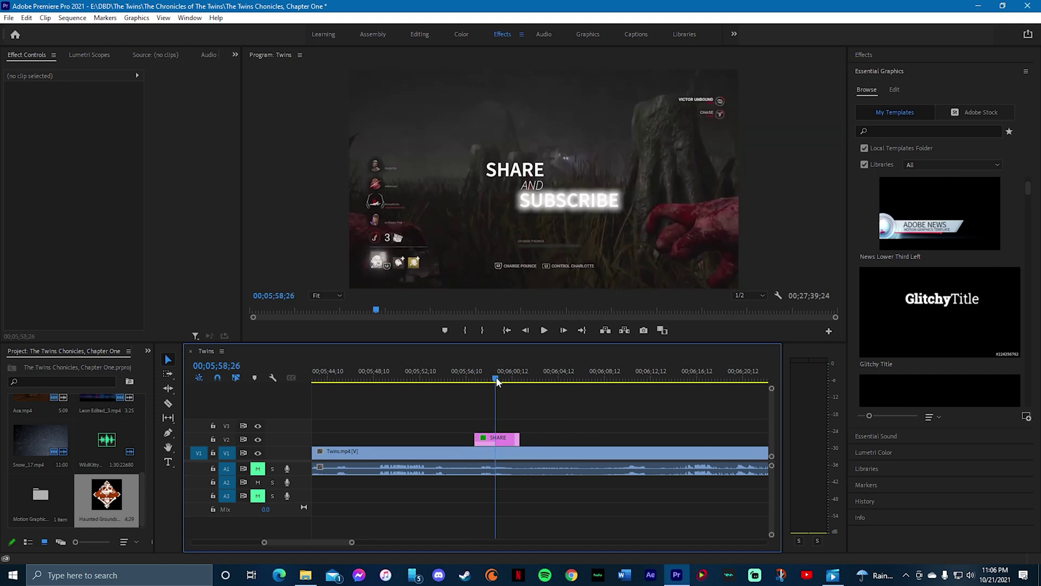
Replace the SHARE text with "Survivor" and the AND text with "Has Been" in the title graphic
double_click(517, 171)
text(Survi)
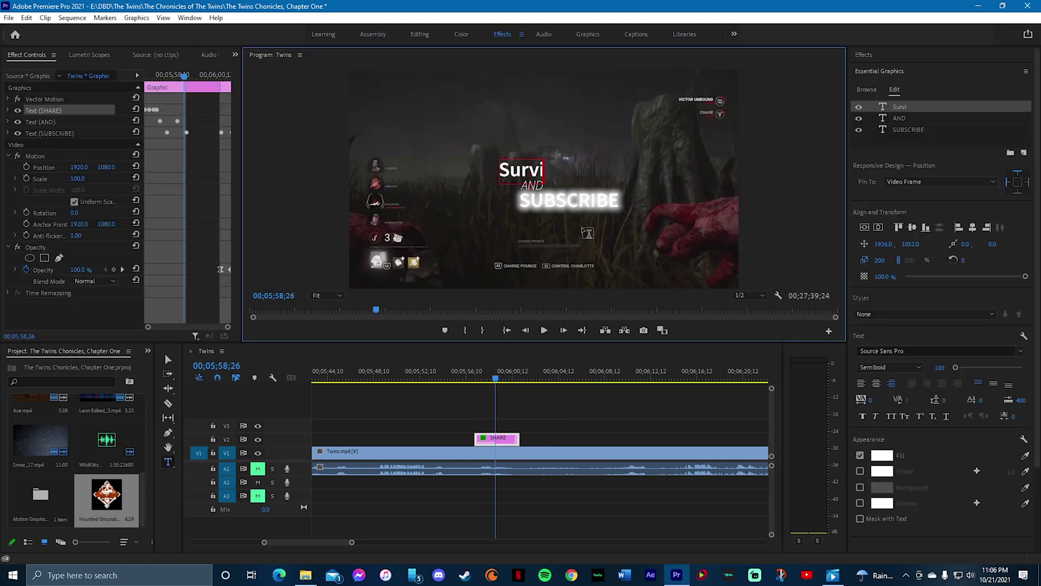
text(vor)
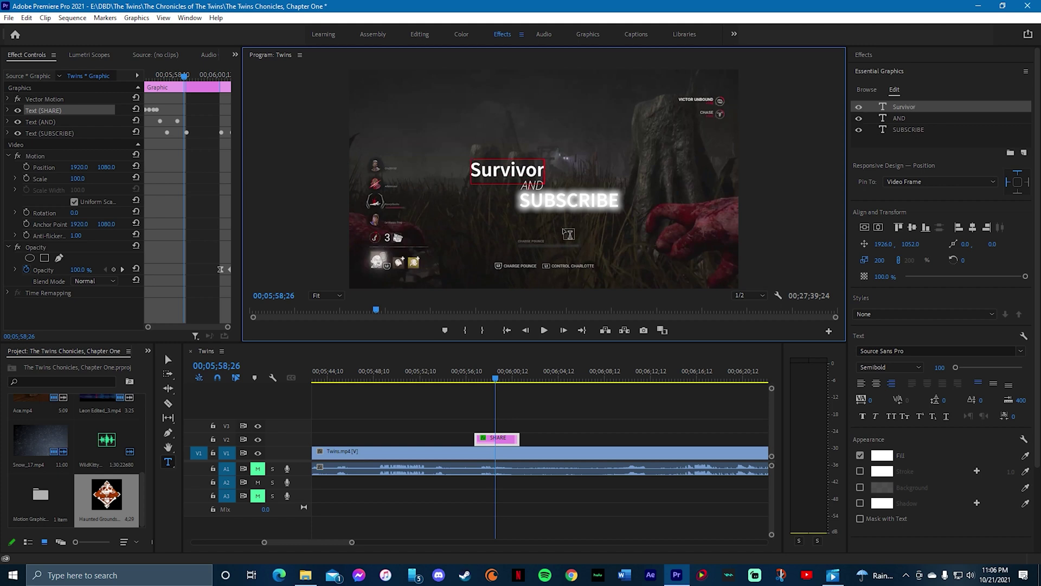
click(533, 187)
double_click(533, 187)
text(Has Been)
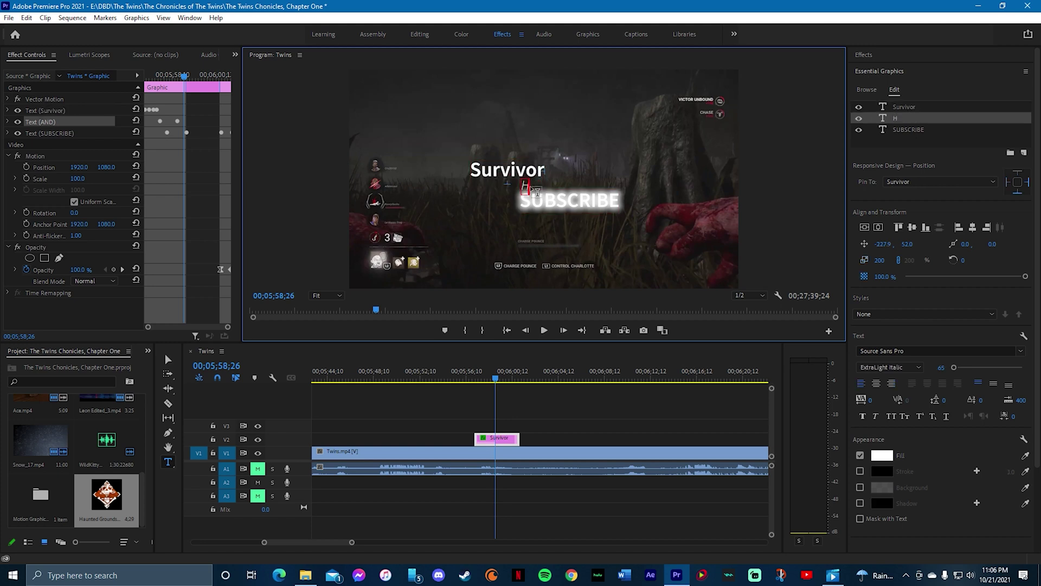
Set the fill colour of the title's SUBSCRIBE text to red
double_click(557, 214)
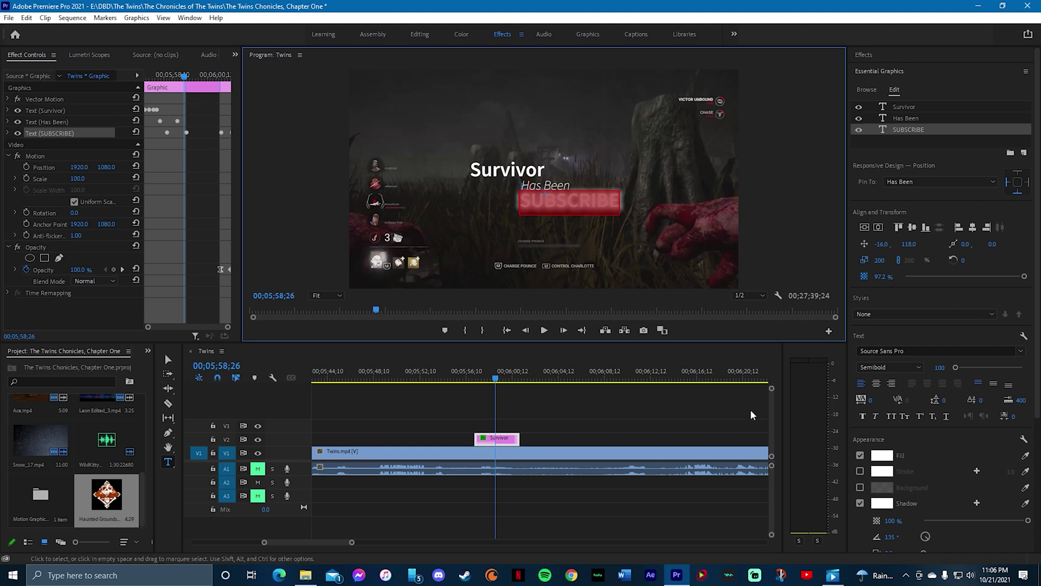
click(880, 457)
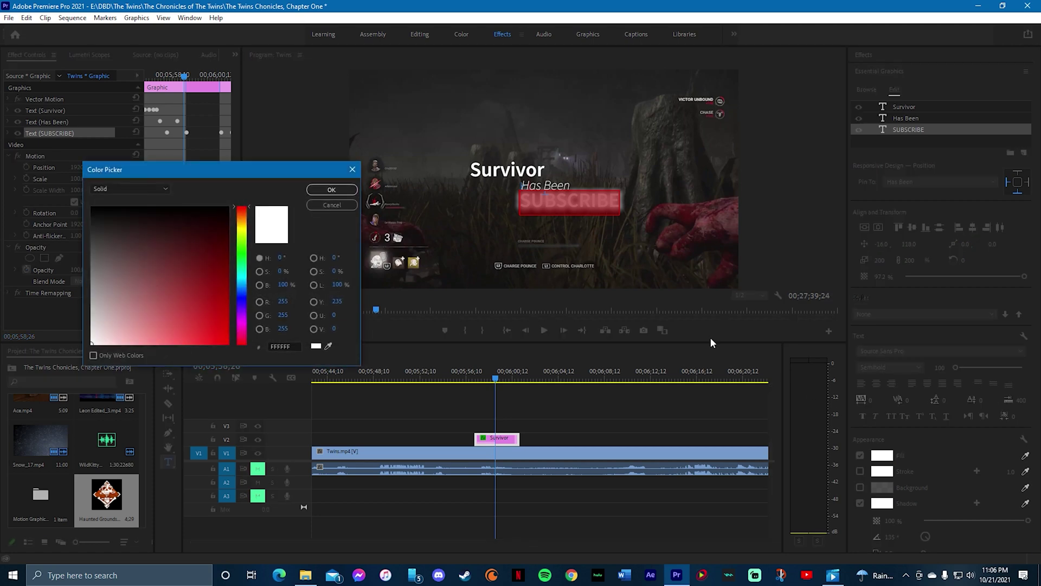
drag(275, 347, 551, 381)
text(F0000)
key(Return)
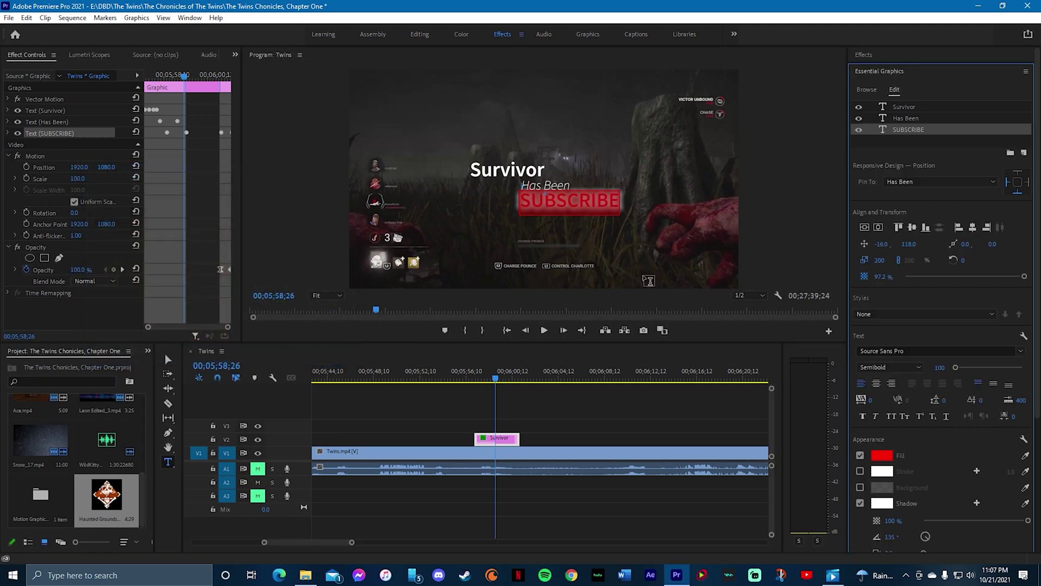
Move the whole Survivor title with its attached lines to the frame's lower right area
click(168, 359)
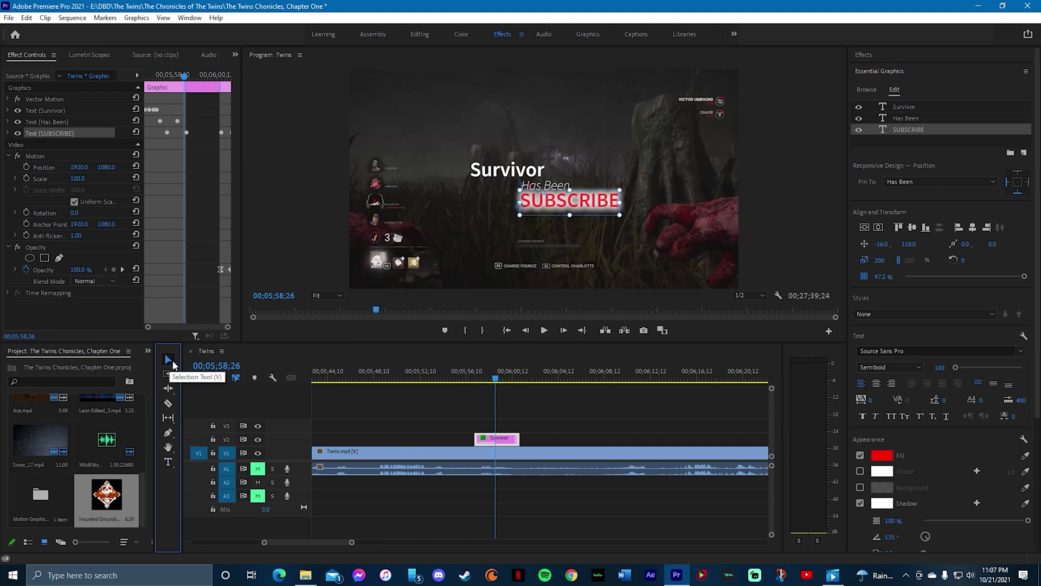
click(507, 173)
drag(510, 172, 585, 251)
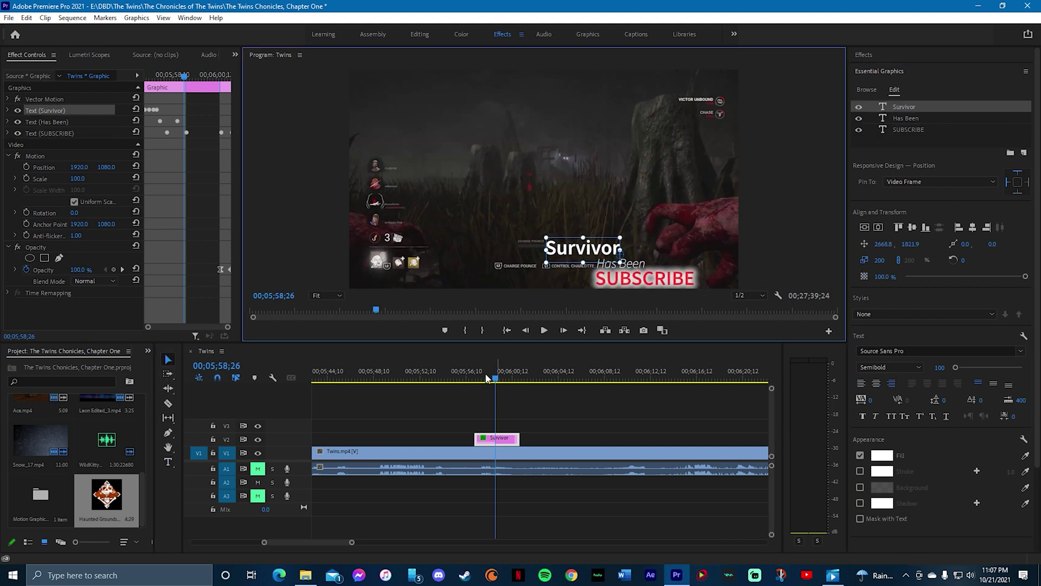
Play the Survivor title animation from just before its start and delete the graphic from V2
drag(487, 378, 465, 378)
click(542, 332)
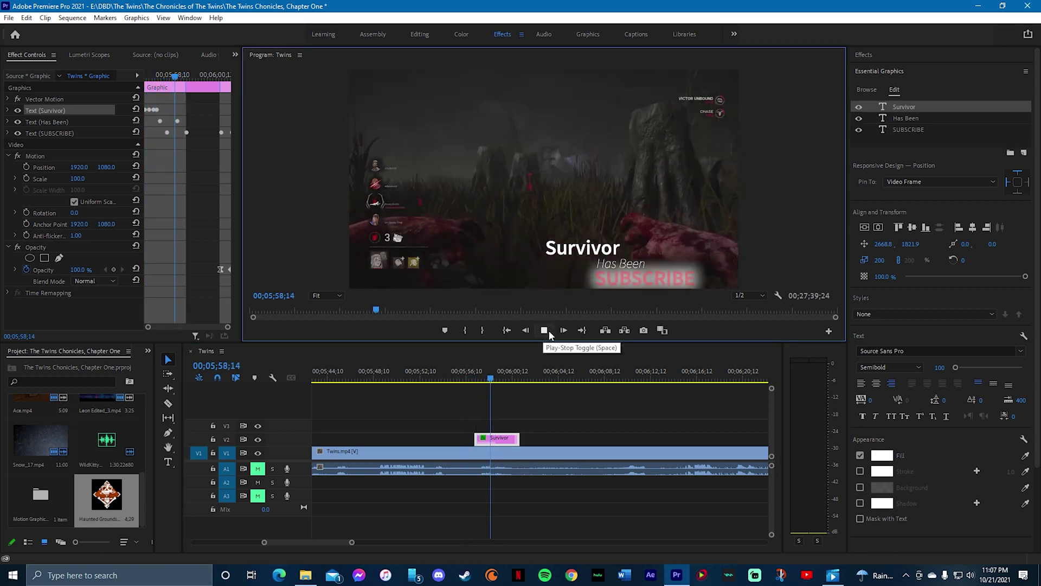
click(544, 329)
click(488, 439)
key(Delete)
Add the Film Title template to V2 at 00;27;27;09, near the end of the gameplay clip
click(583, 328)
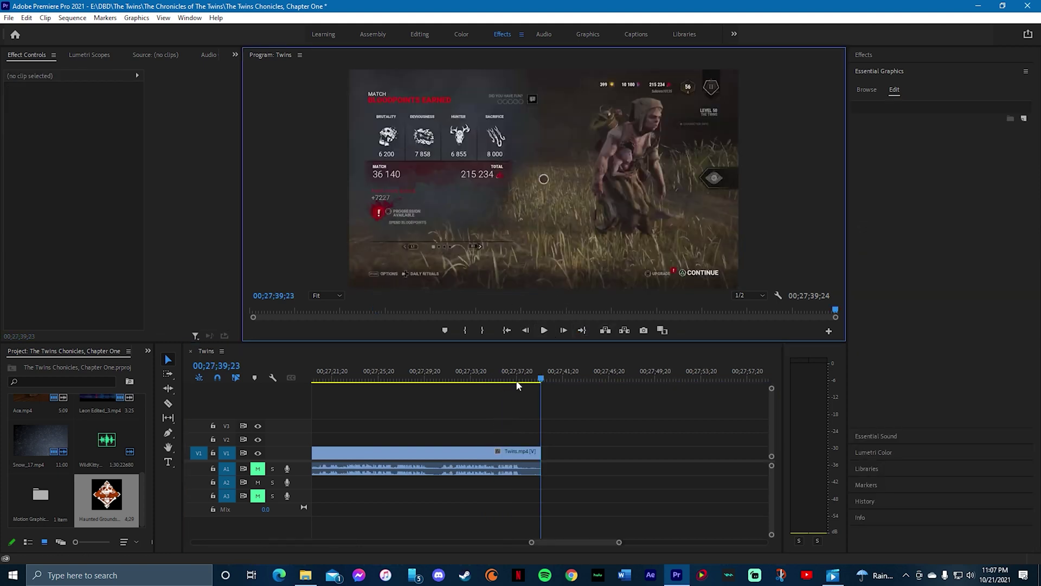
click(867, 90)
click(542, 380)
drag(541, 379, 398, 382)
scroll(956, 357, down, 3)
scroll(955, 360, up, 5)
scroll(956, 360, down, 5)
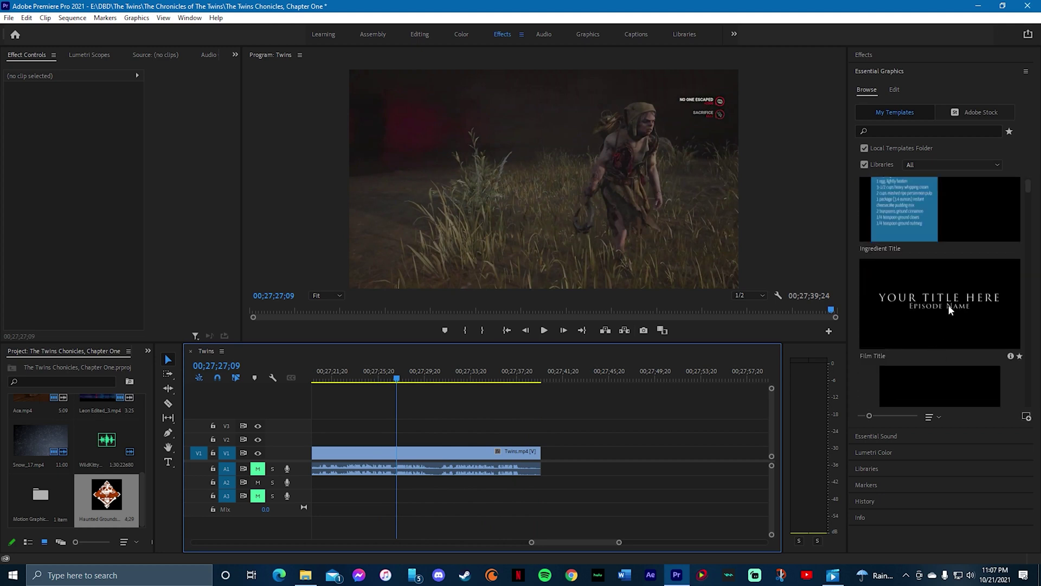
drag(949, 309, 401, 450)
click(428, 380)
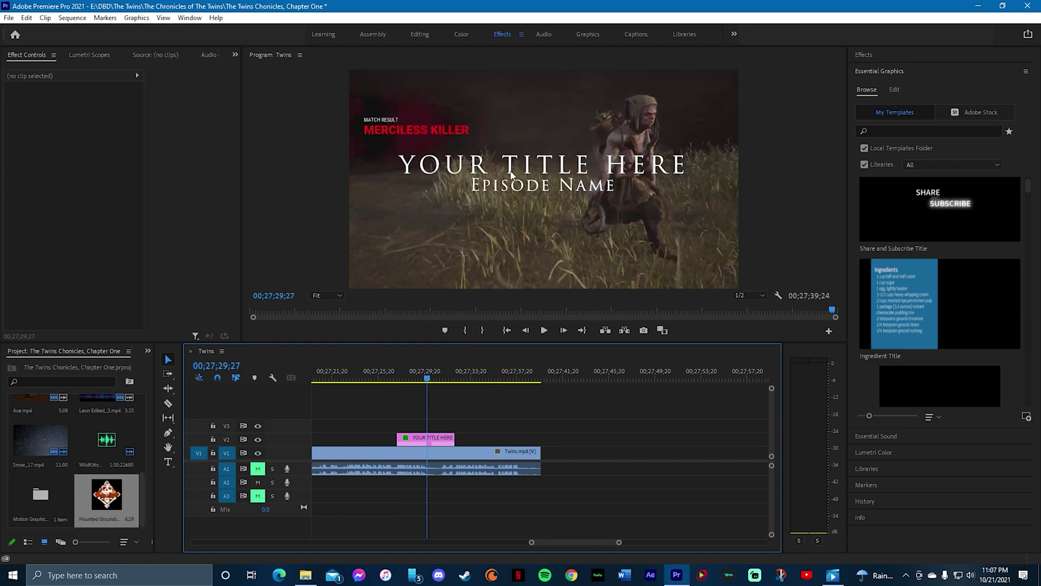
Change the film title's heading to "We're done Here" and its episode name to "Game Over"
double_click(527, 166)
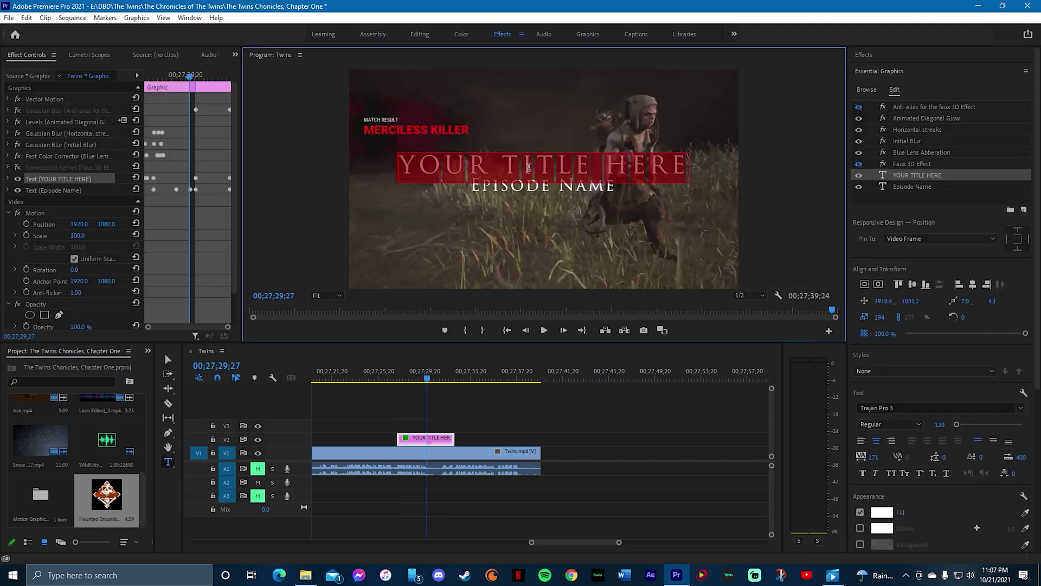
text(We're done Here)
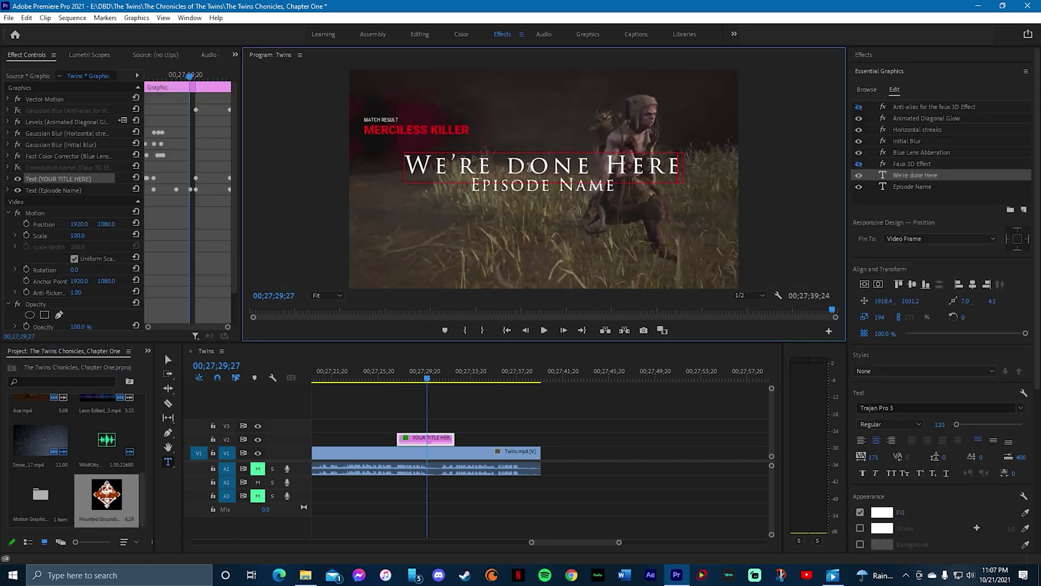
double_click(540, 201)
text(Game Over)
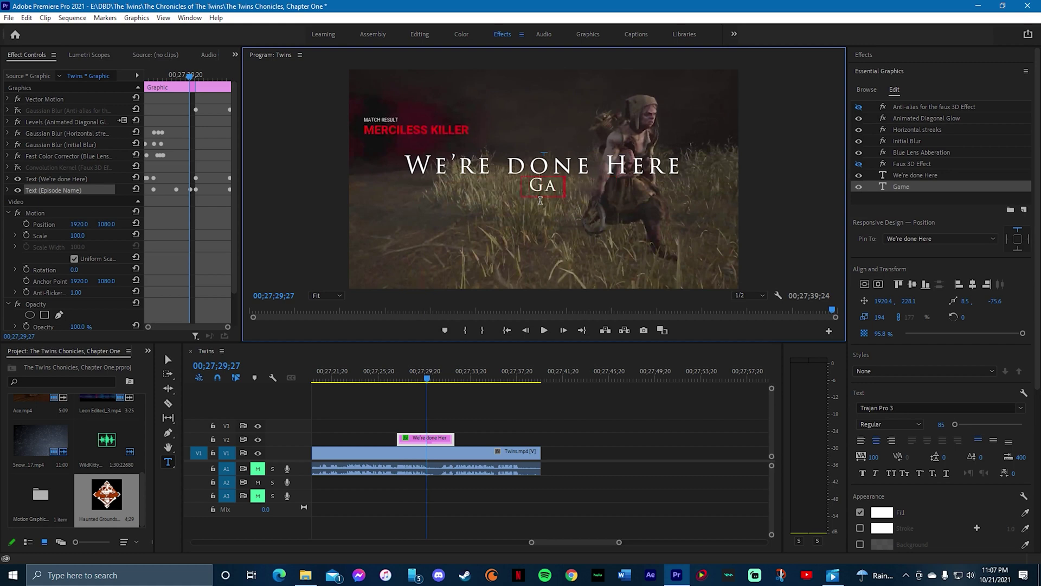
Play the "We're done Here" title from just before its start and delete the graphic from V2
click(391, 374)
click(542, 332)
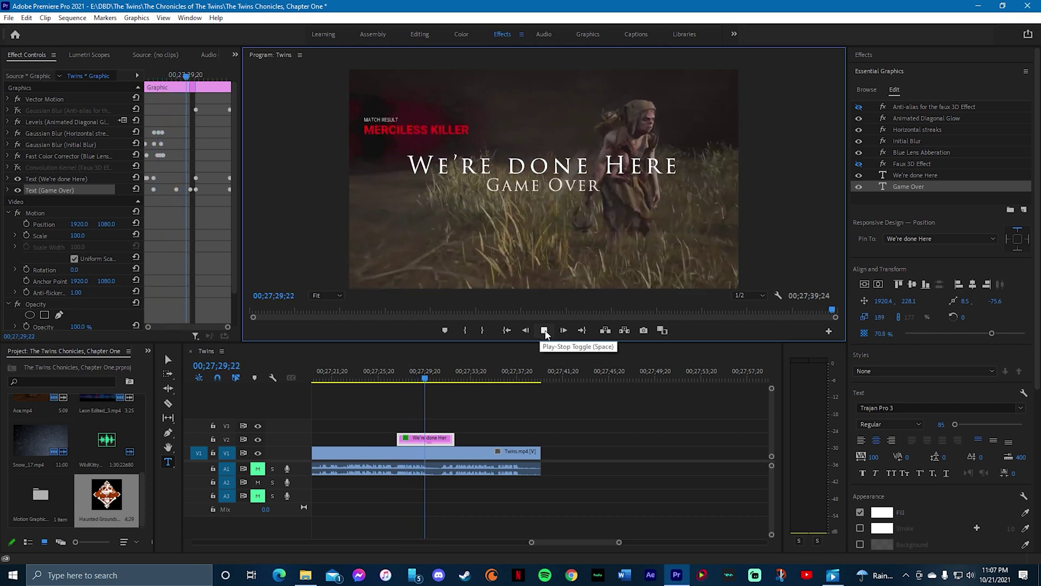
click(544, 330)
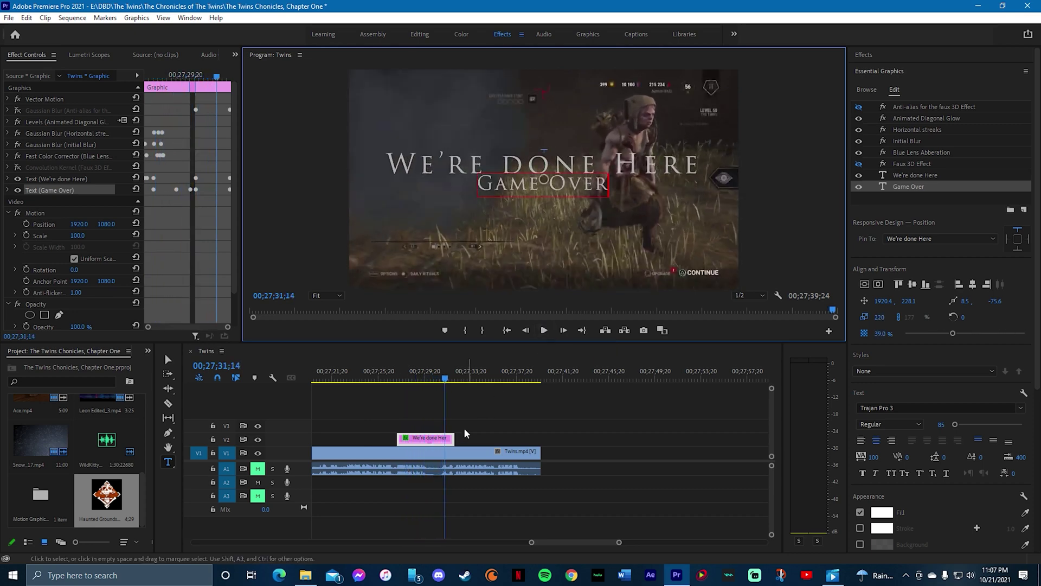
click(424, 440)
key(Delete)
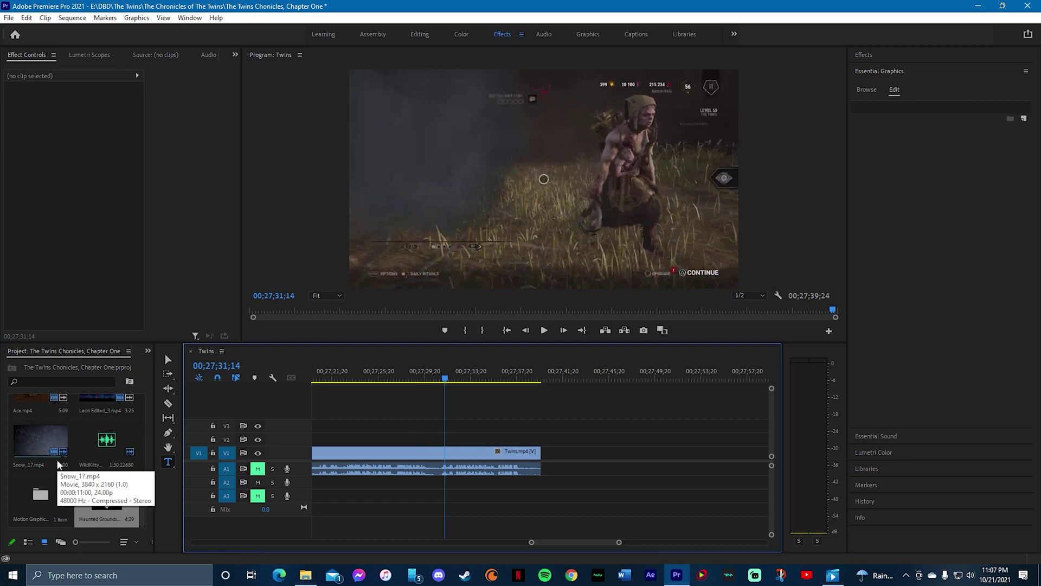
Append Outro 2.mp4 to V1 and A1 directly after the end of the Twins.mp4 gameplay clip
scroll(58, 463, up, 3)
drag(46, 471, 577, 459)
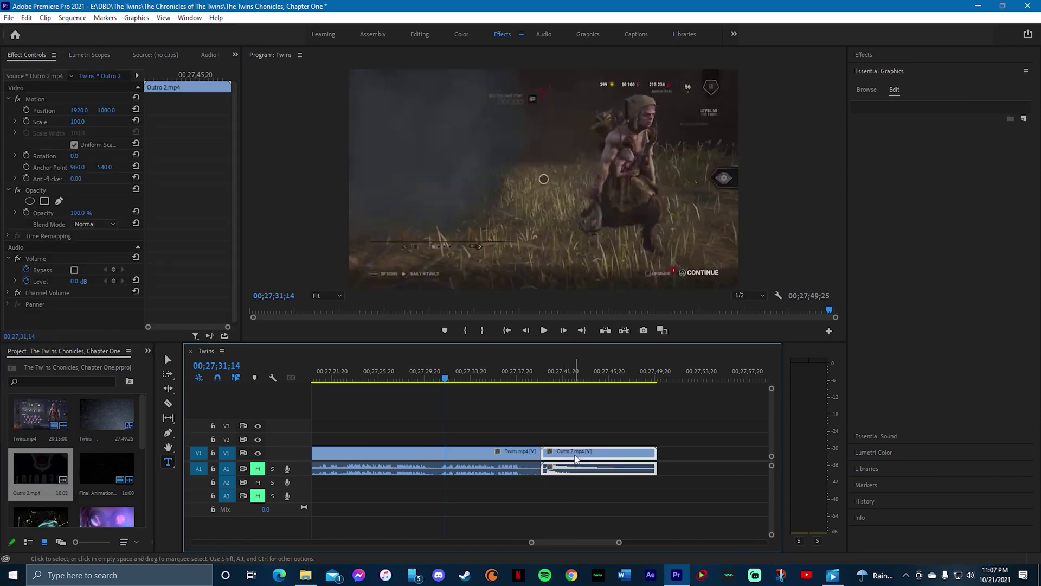
Add a Flip Over transition at the cut between the Twins.mp4 gameplay clip and Outro 2.mp4 on V1
right_click(577, 459)
click(591, 411)
click(576, 380)
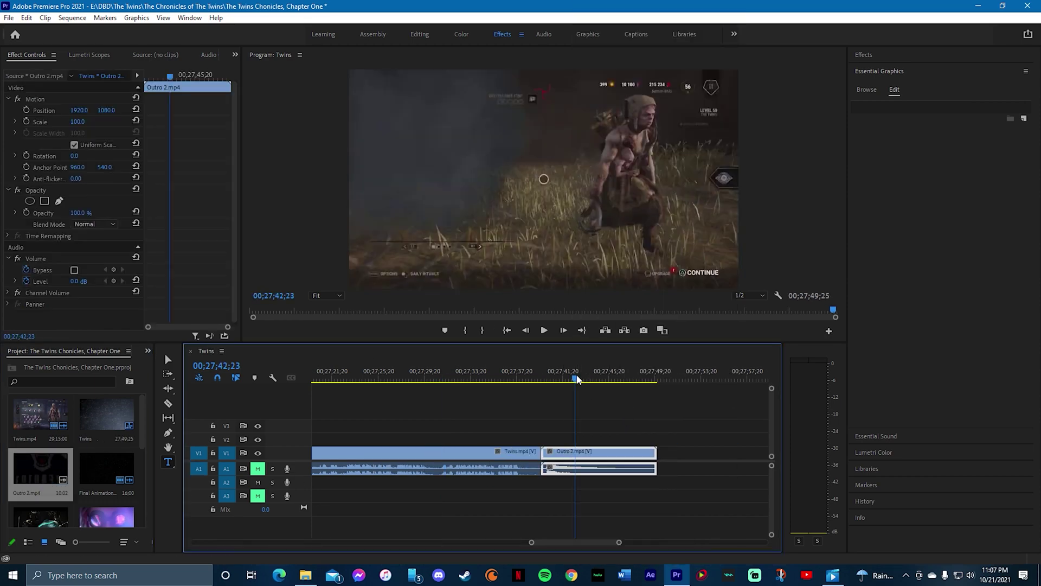
key(Left)
click(868, 90)
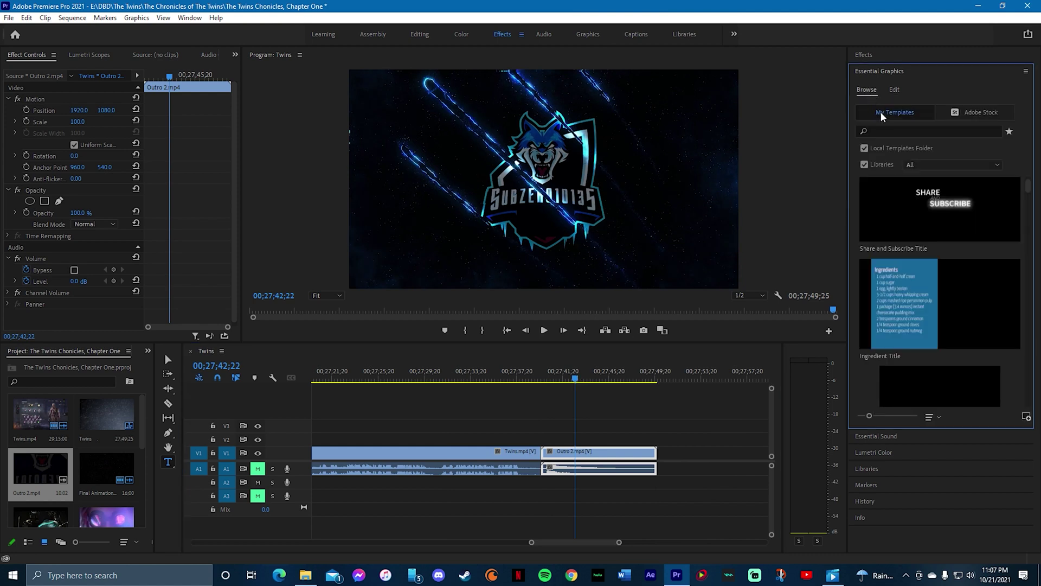
click(865, 54)
drag(896, 170, 542, 453)
click(607, 302)
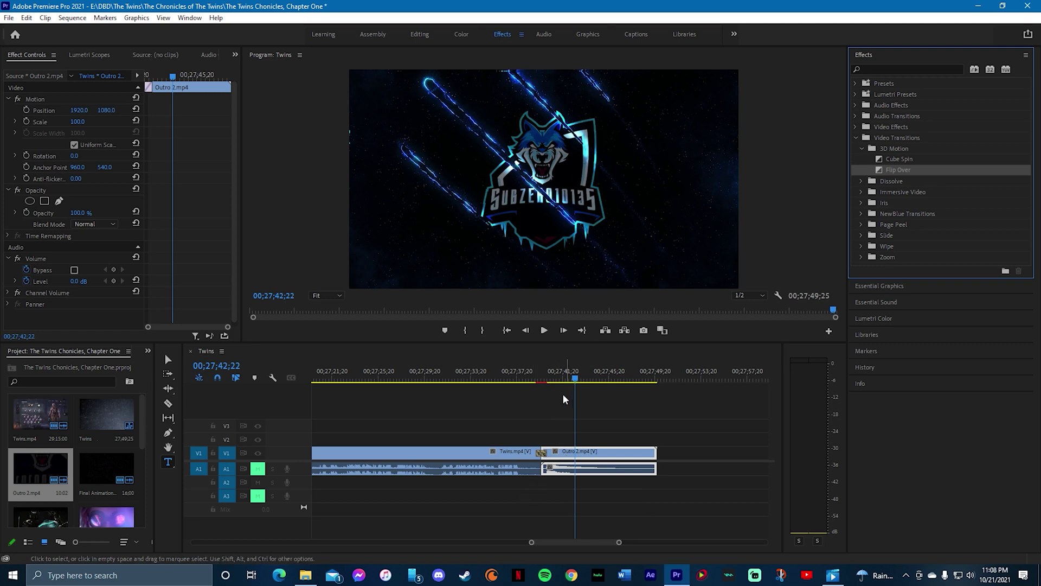
Lower the audio level of Outro 2.mp4 to -7.9 dB at 00;27;44;21
click(502, 374)
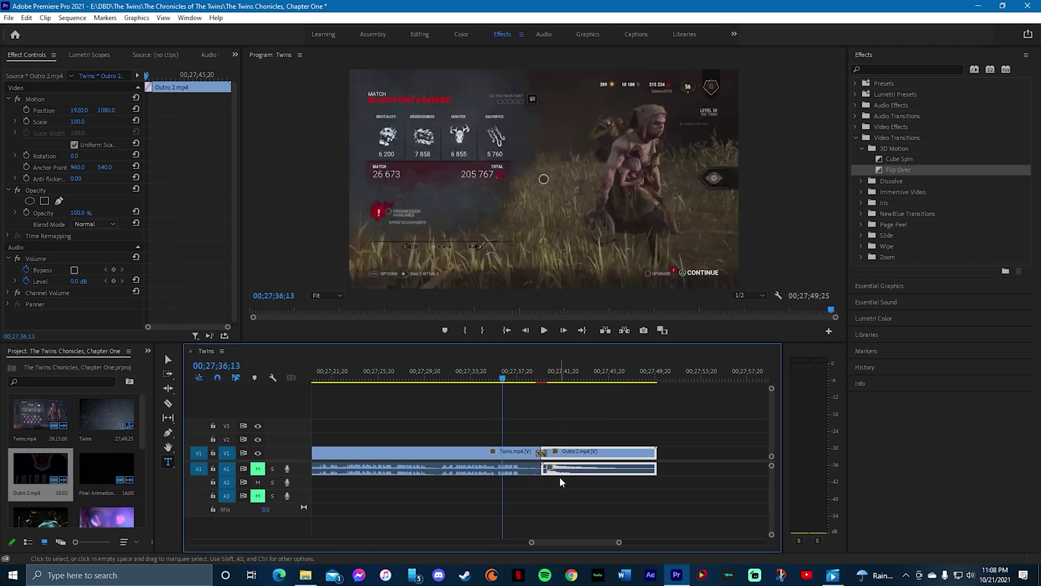
click(597, 379)
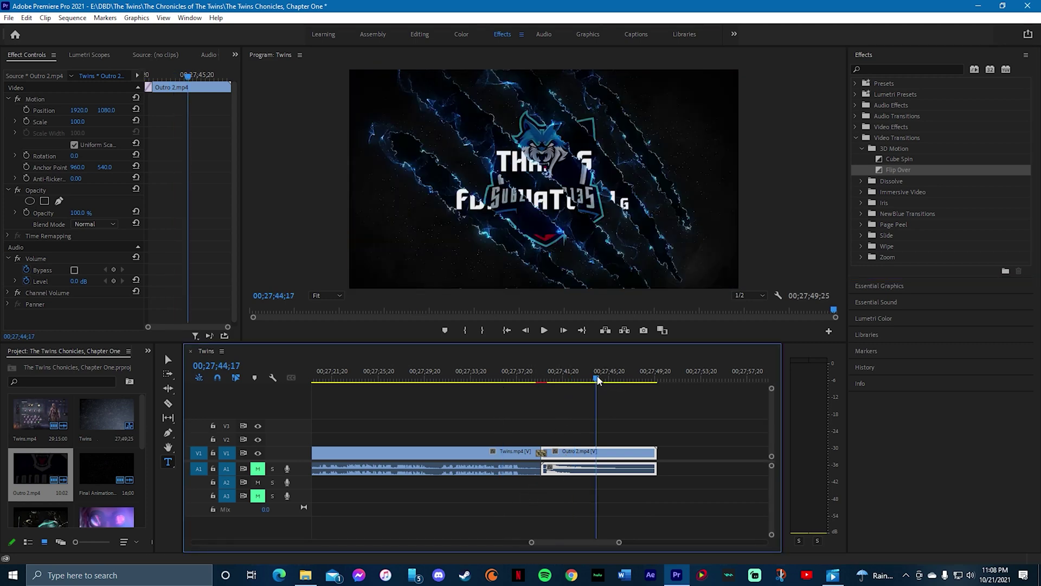
click(430, 380)
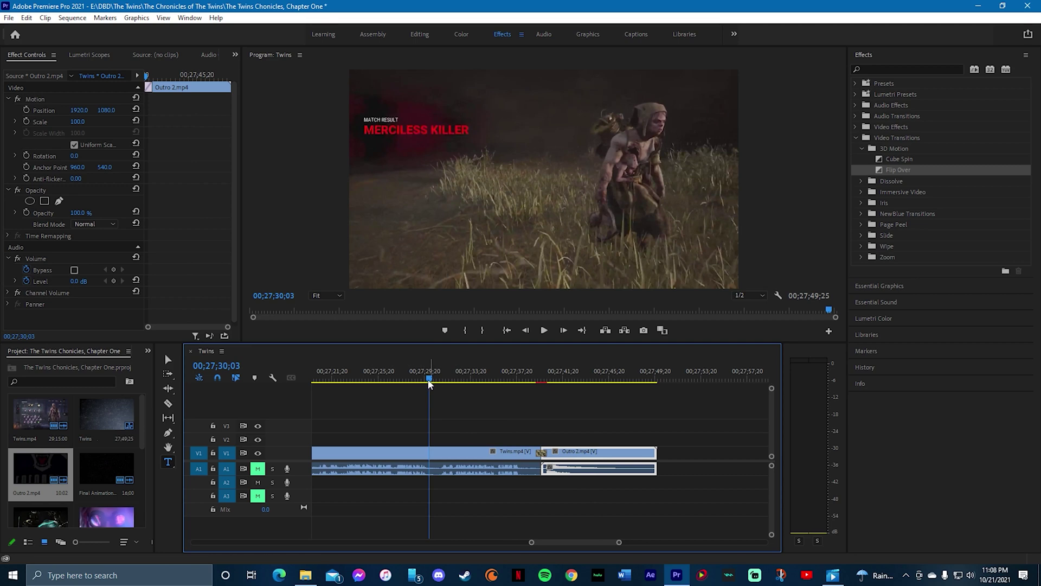
click(598, 381)
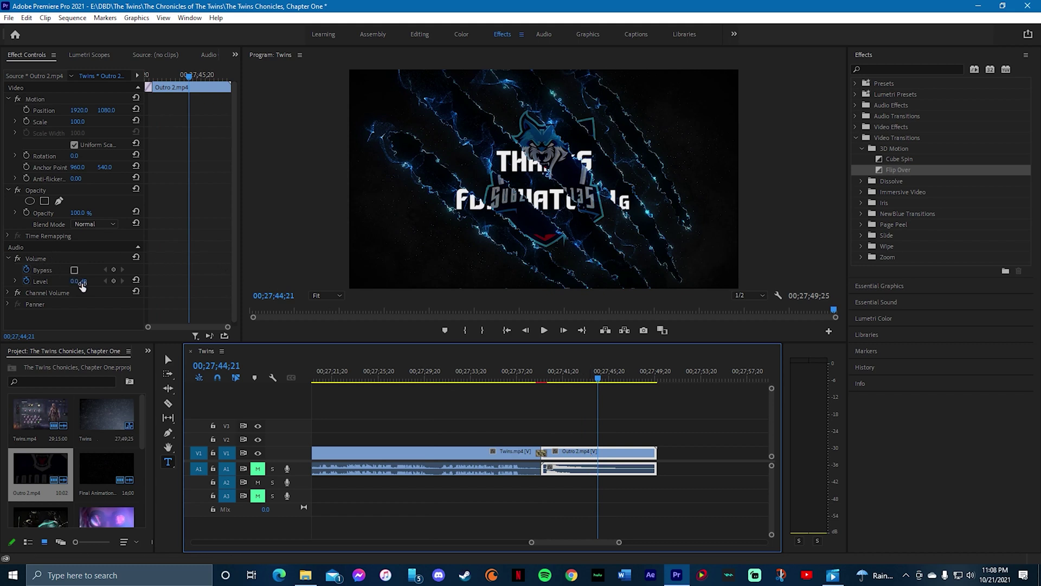
drag(76, 282, 71, 281)
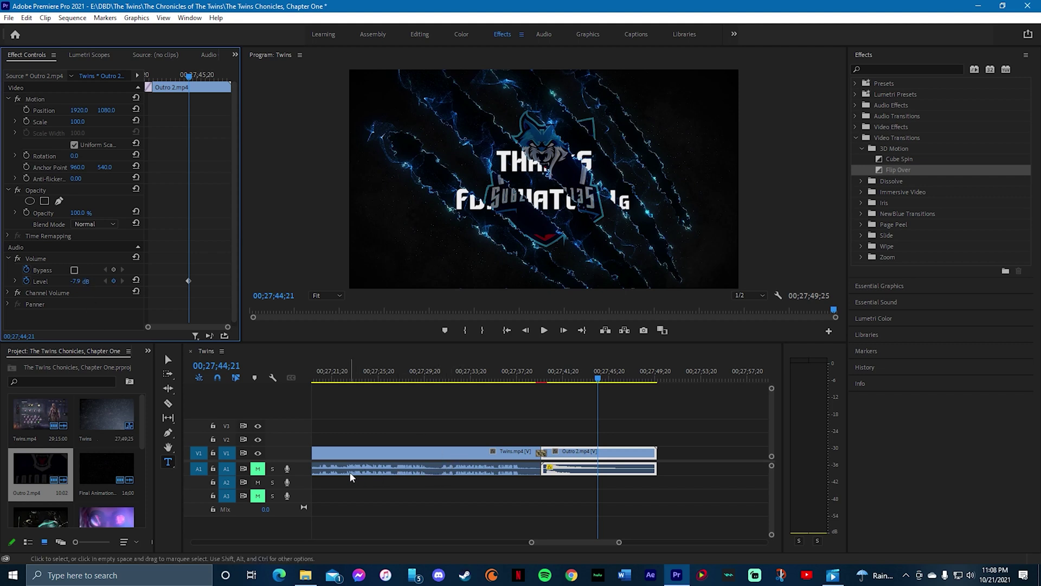
Split the last Twins.mp4 gameplay clip at 00;27;24;19 and select the part before the outro
click(424, 462)
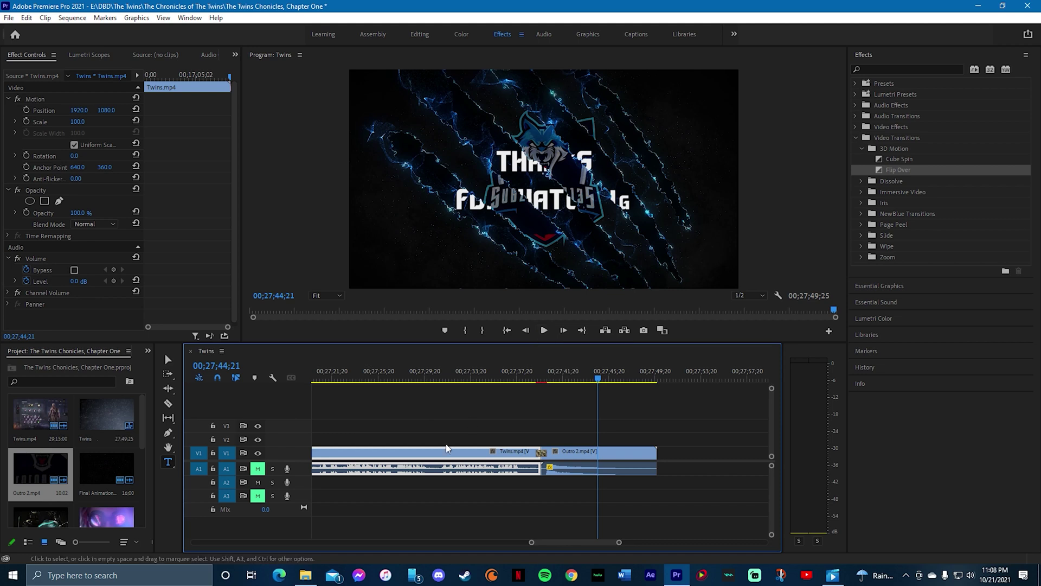
click(366, 375)
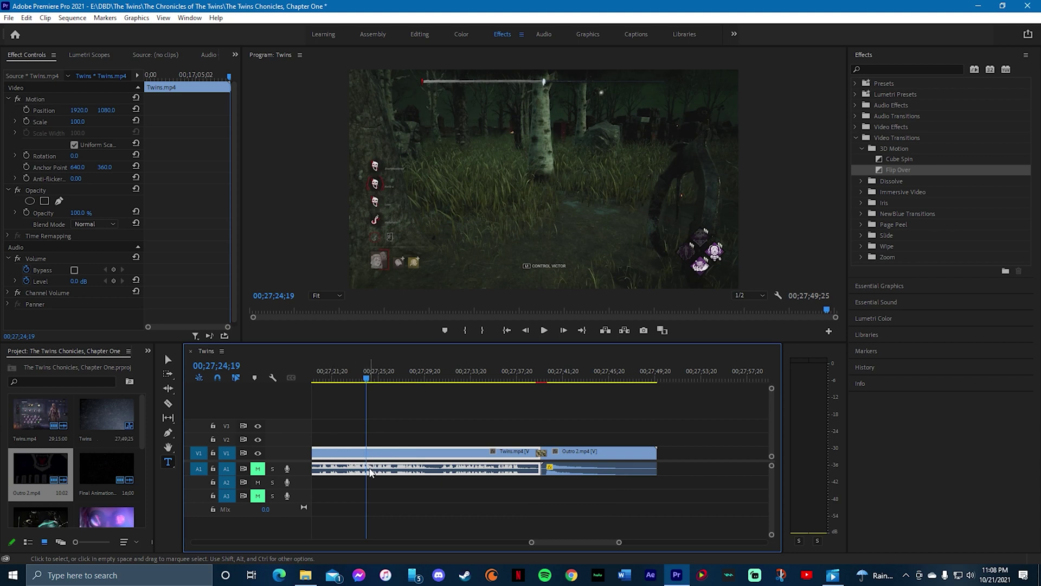
key(ctrl+k)
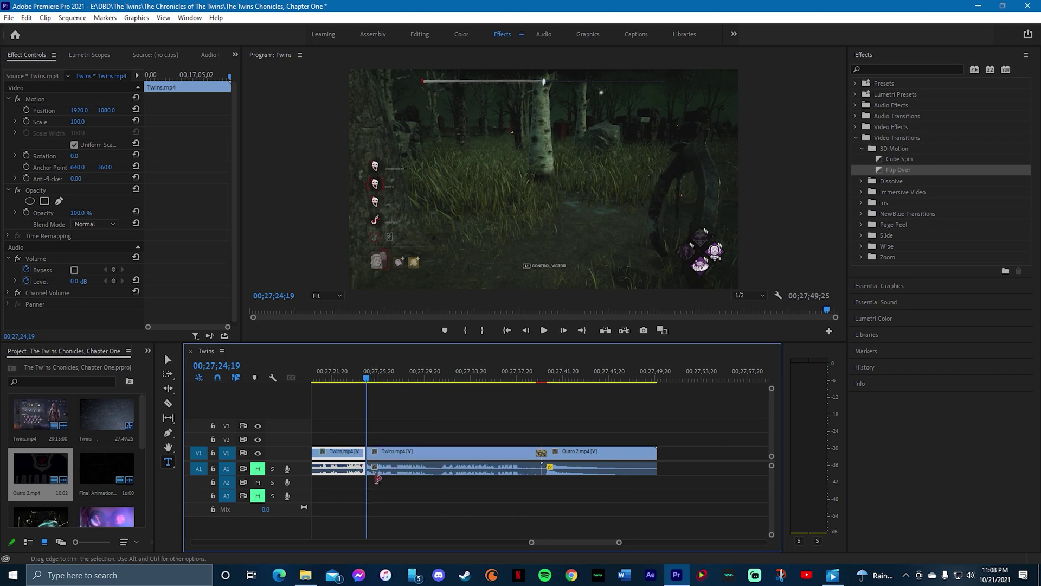
click(380, 470)
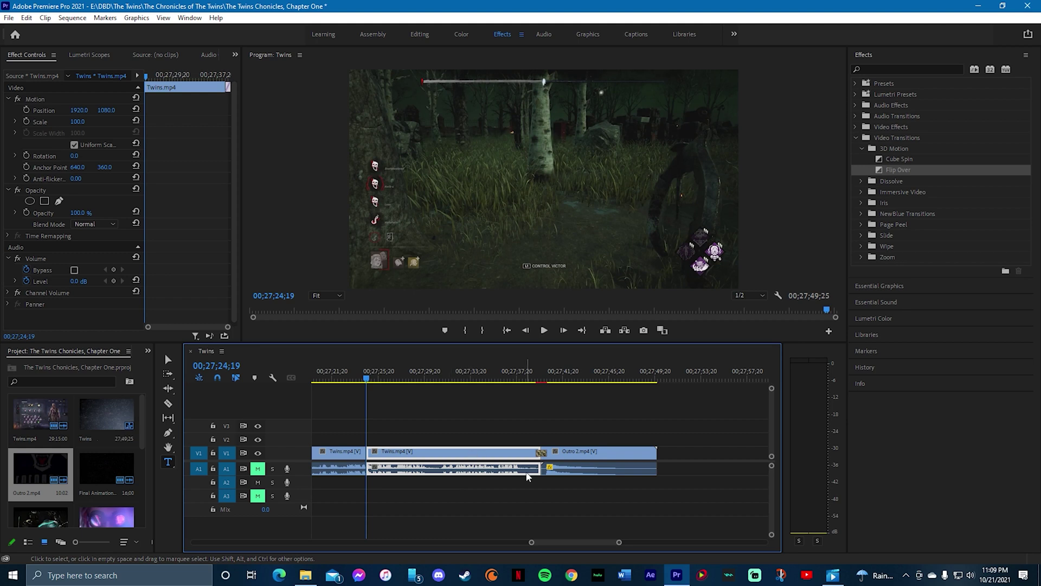
Try to apply the Constant Gain audio crossfade to the split gameplay clip on A1, and undo the split
click(871, 56)
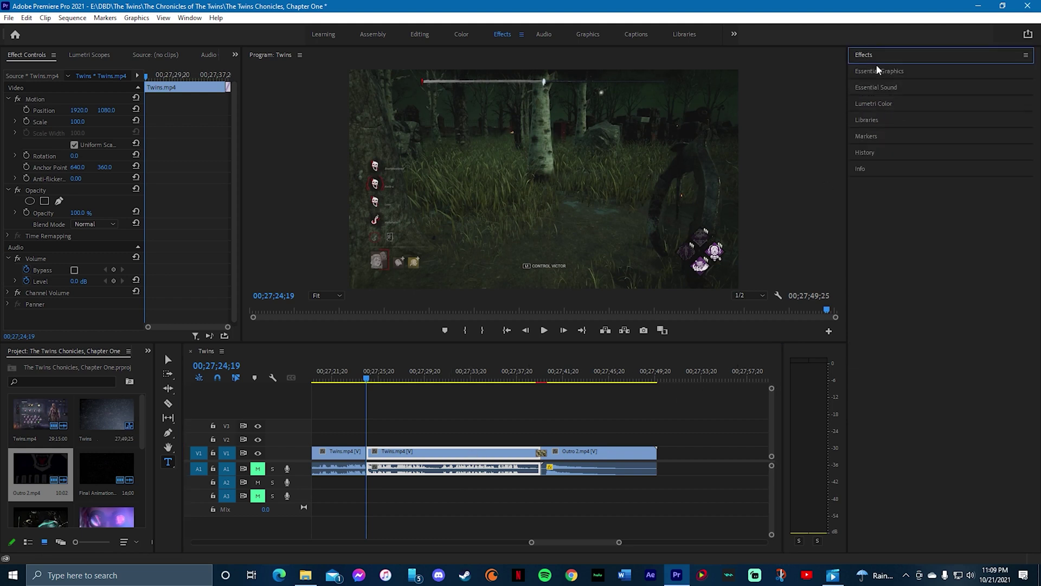
click(879, 59)
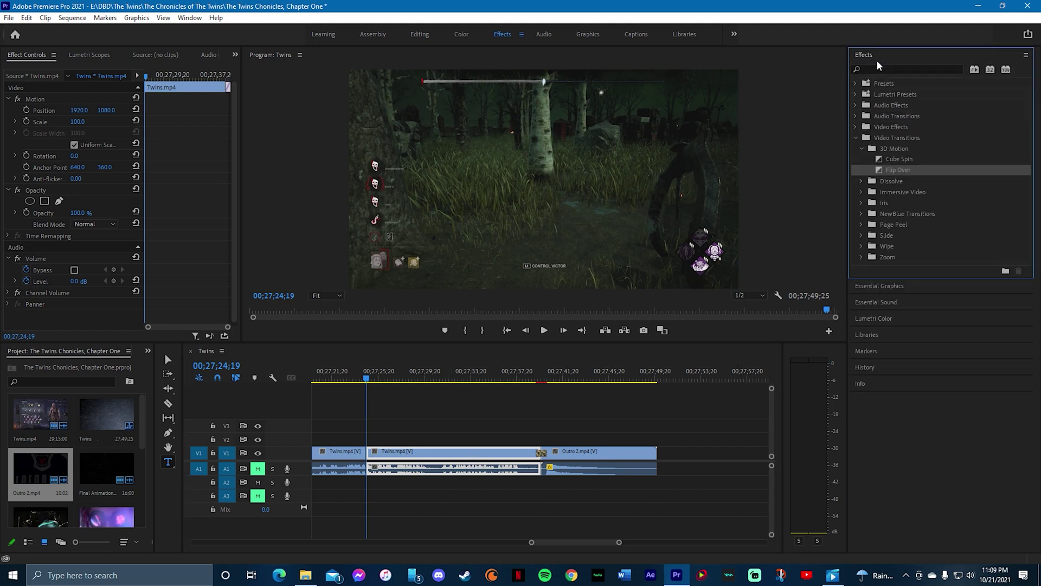
click(855, 105)
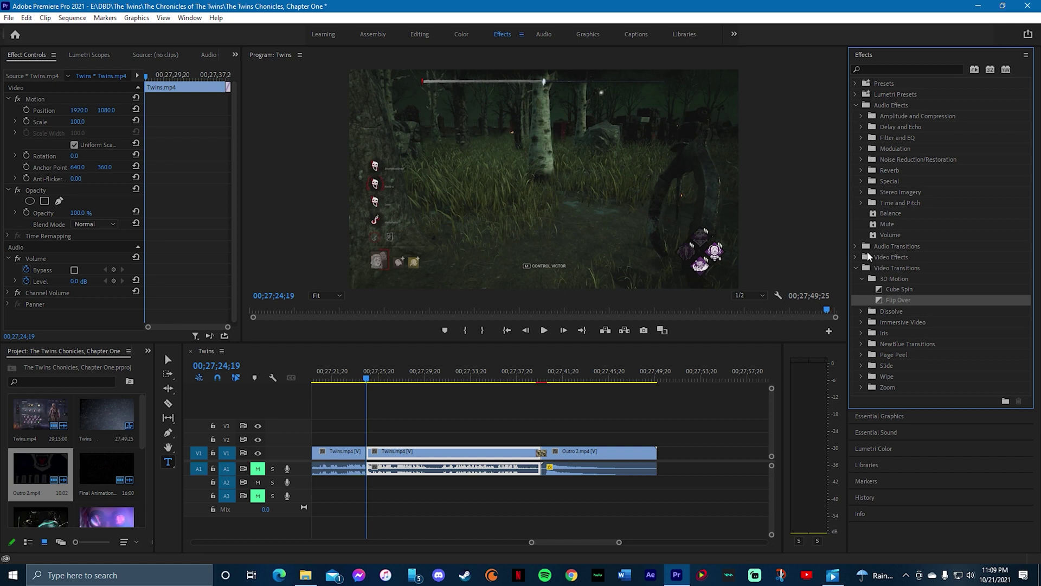
click(855, 246)
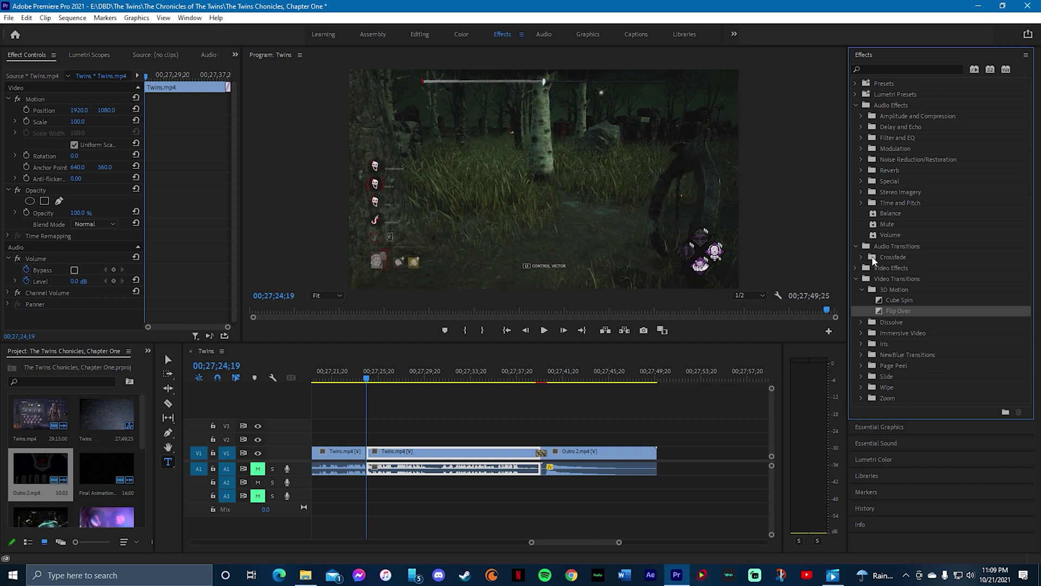
click(862, 257)
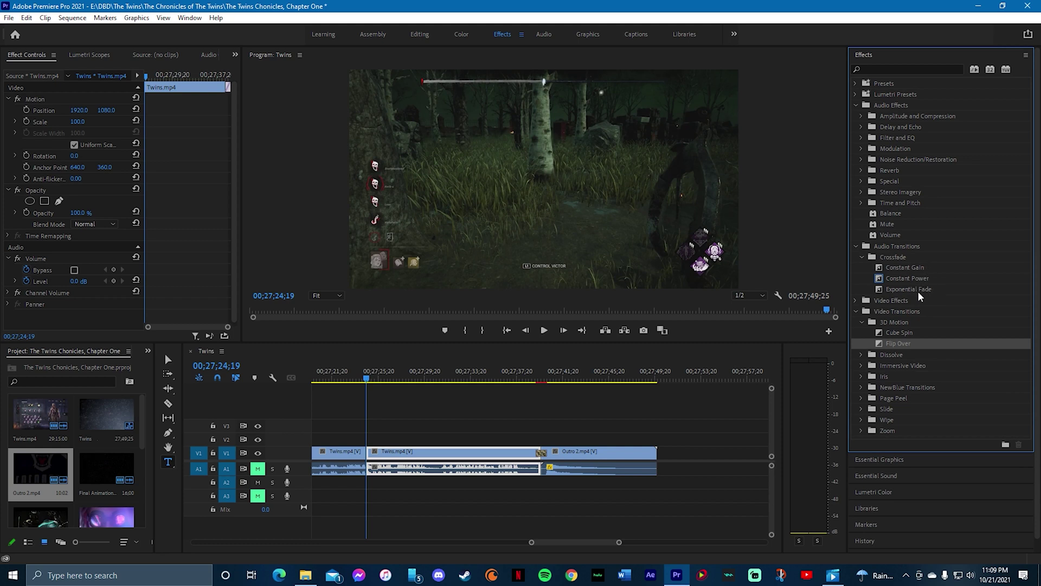
mouse_move(906, 268)
mouse_down()
mouse_move(548, 415)
mouse_move(372, 473)
mouse_move(408, 476)
mouse_move(373, 472)
mouse_up()
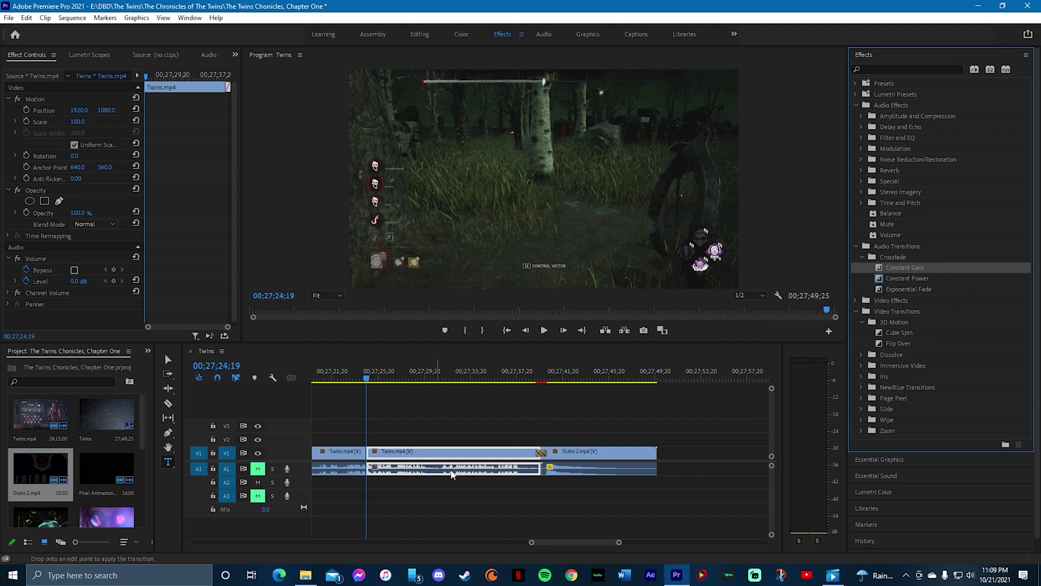
drag(530, 473, 535, 478)
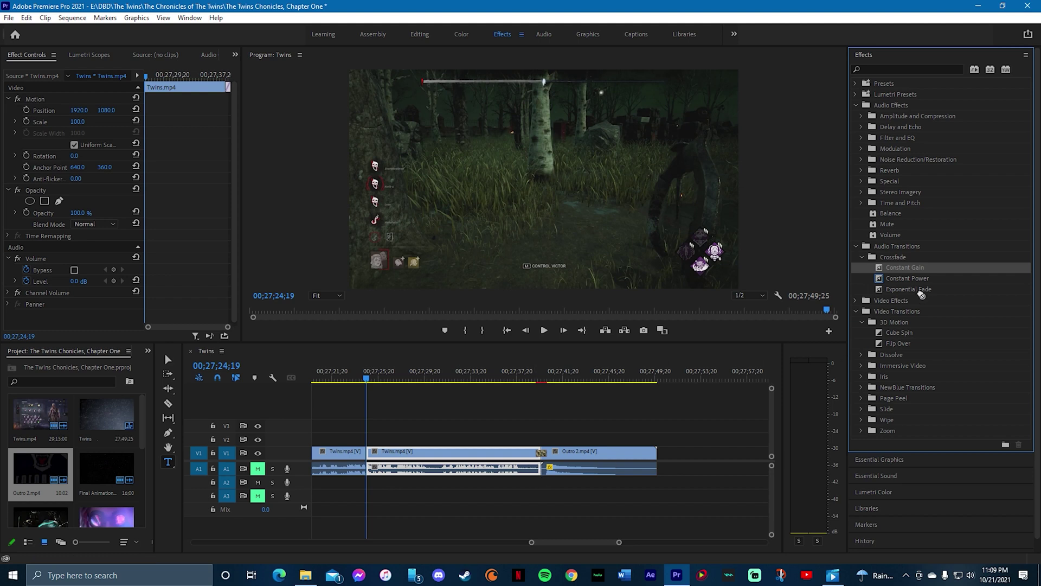
drag(935, 300, 924, 266)
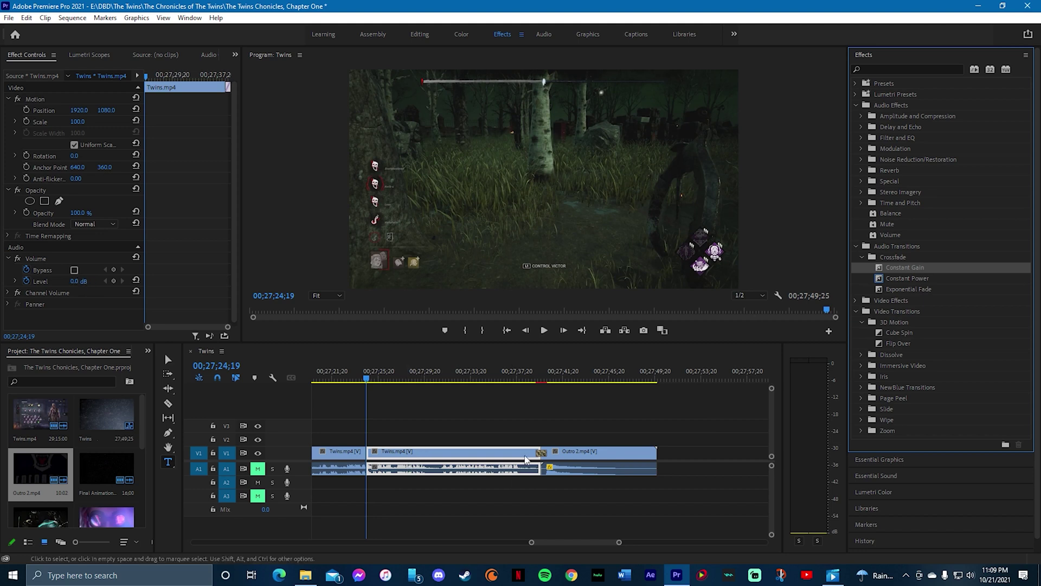
click(735, 423)
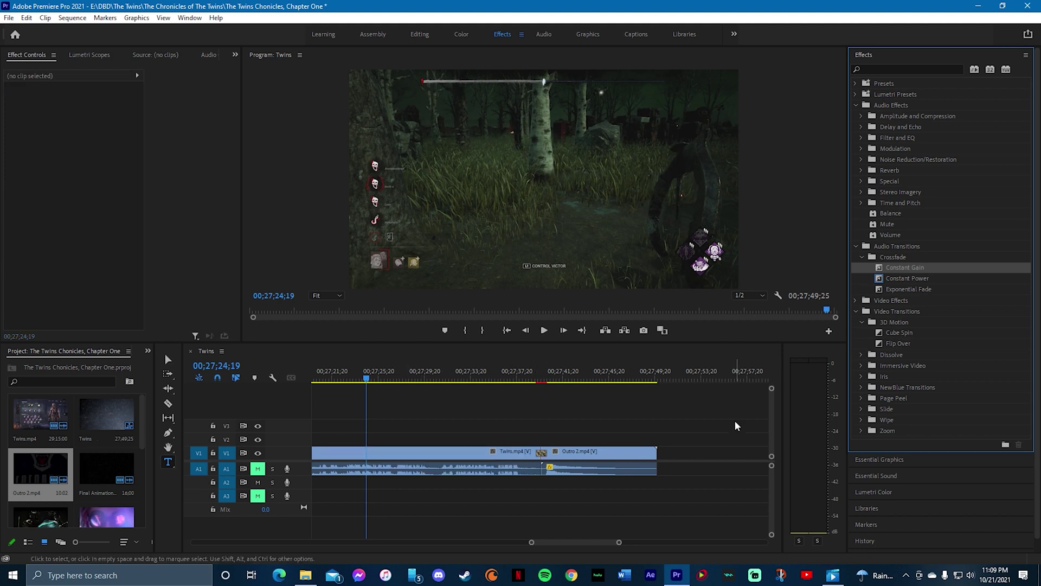
Check Outro 2.mp4's audio level at 00;27;44;21, and view the sequence's opening and the frame at 00;00;18;07
click(571, 465)
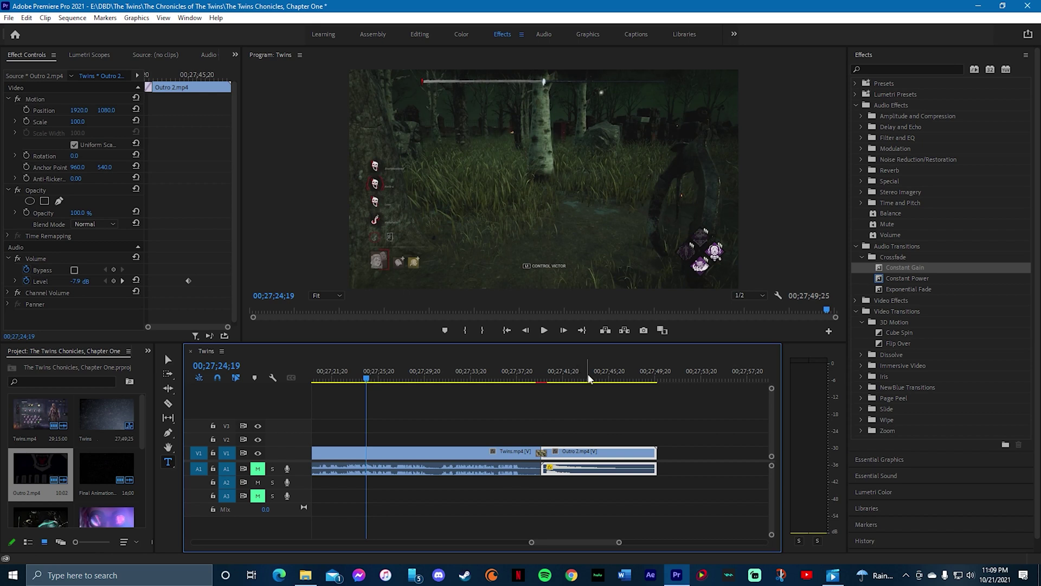
click(599, 379)
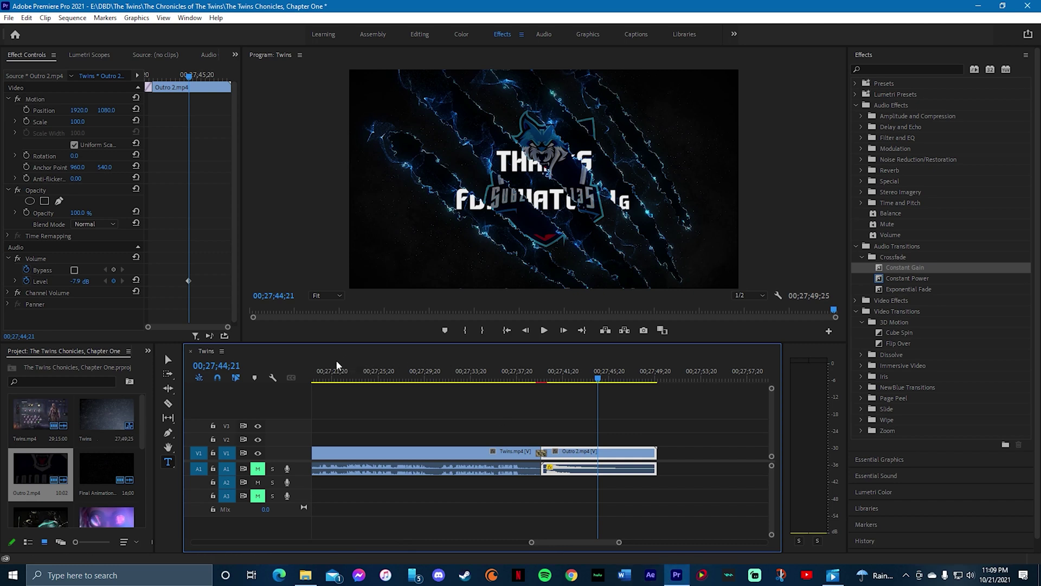
click(503, 333)
click(505, 332)
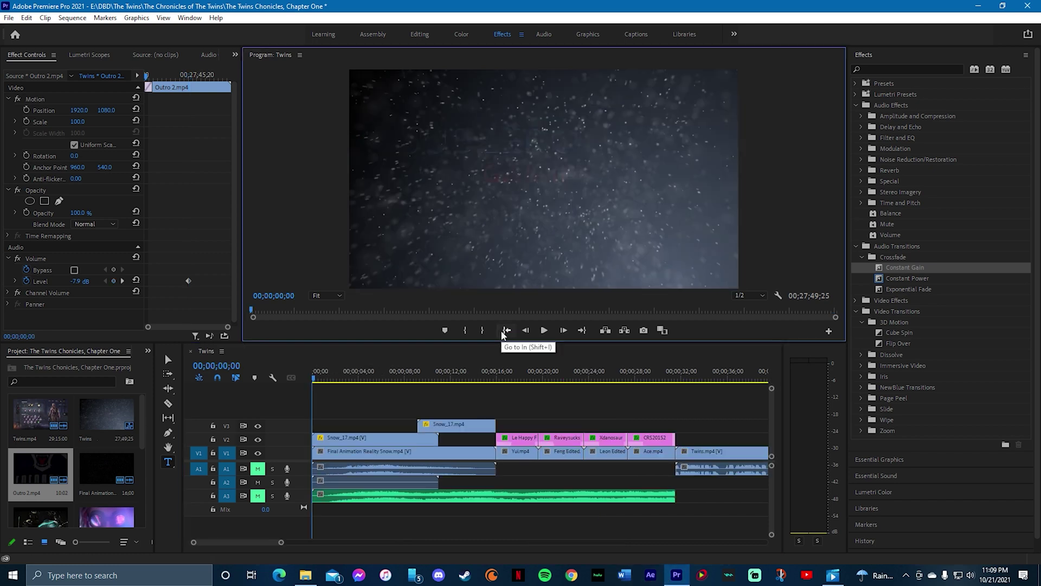
click(522, 378)
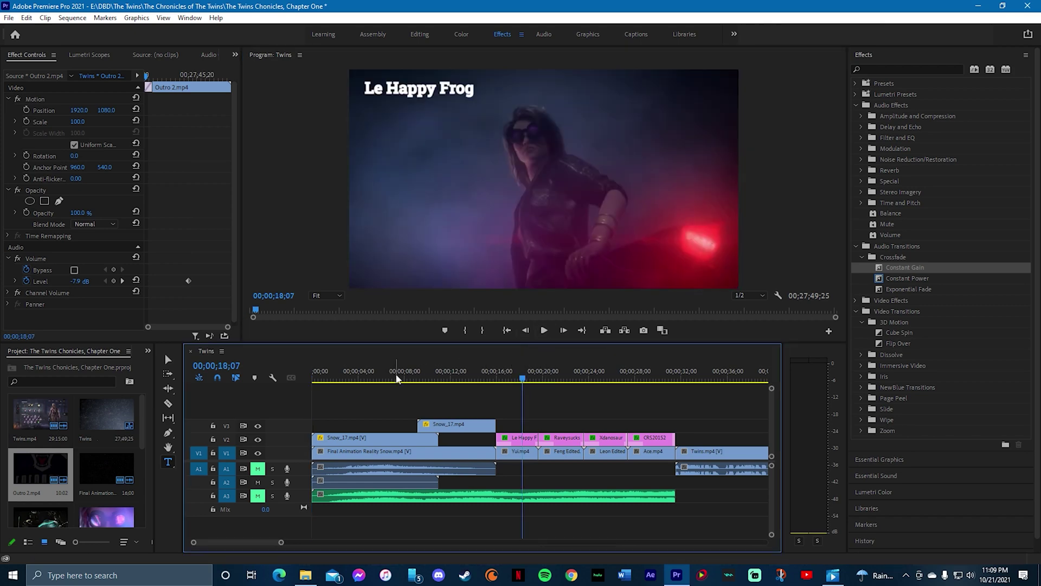
Open the export settings, set the source range to Entire Sequence, check the output location and close without exporting
click(9, 18)
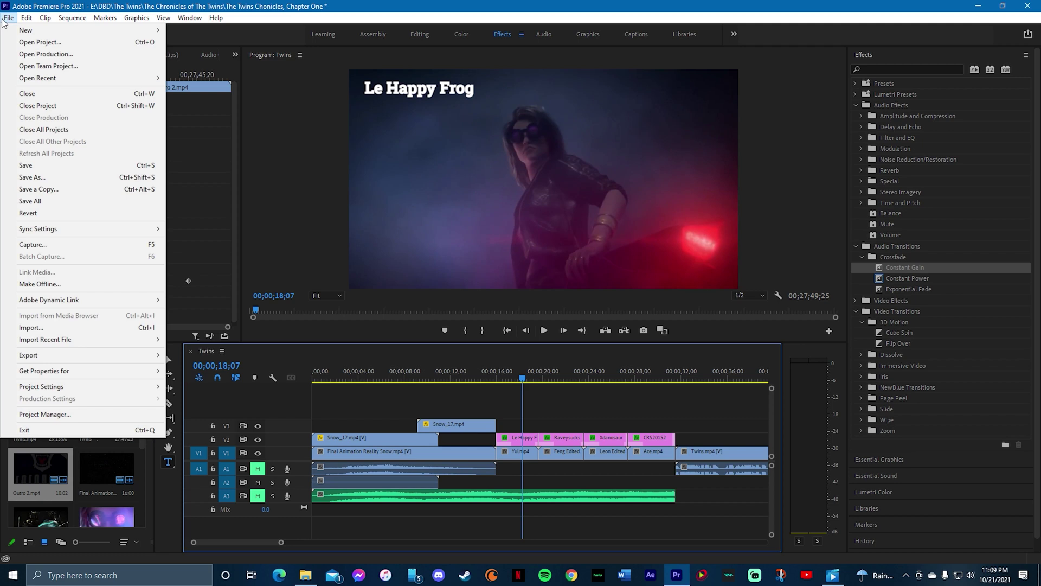
click(310, 366)
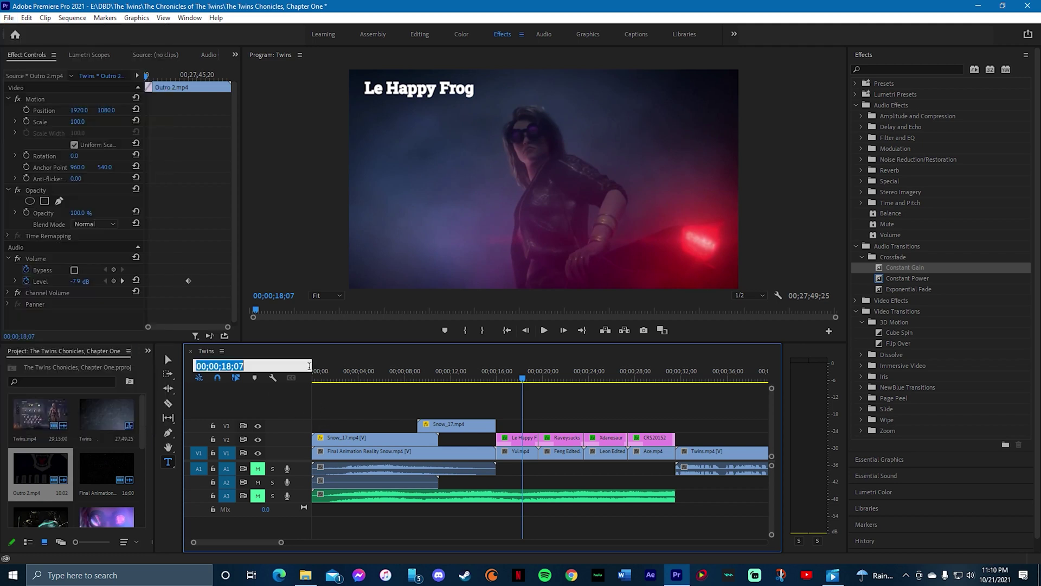
key(ctrl+m)
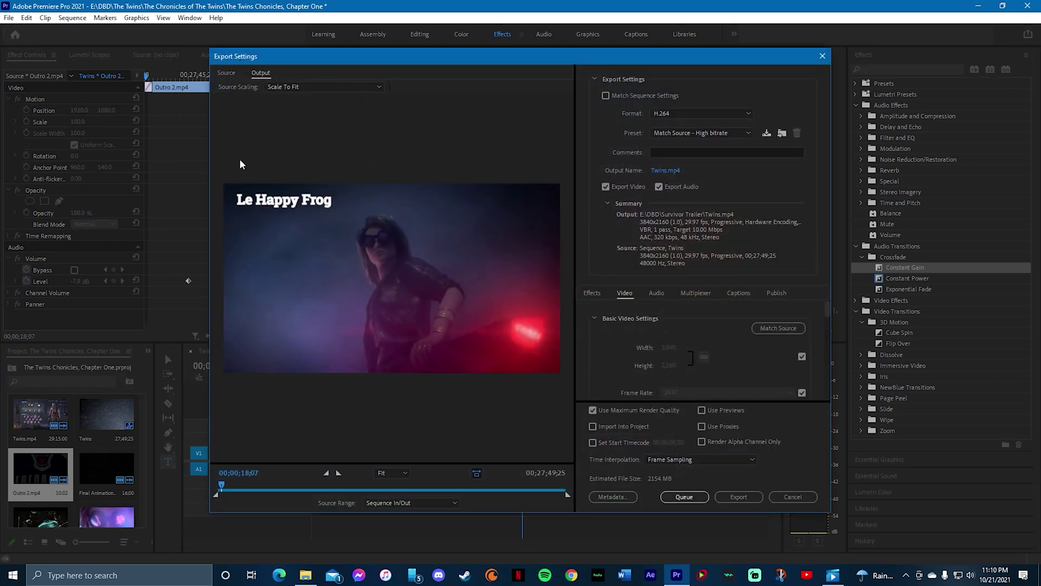
click(386, 501)
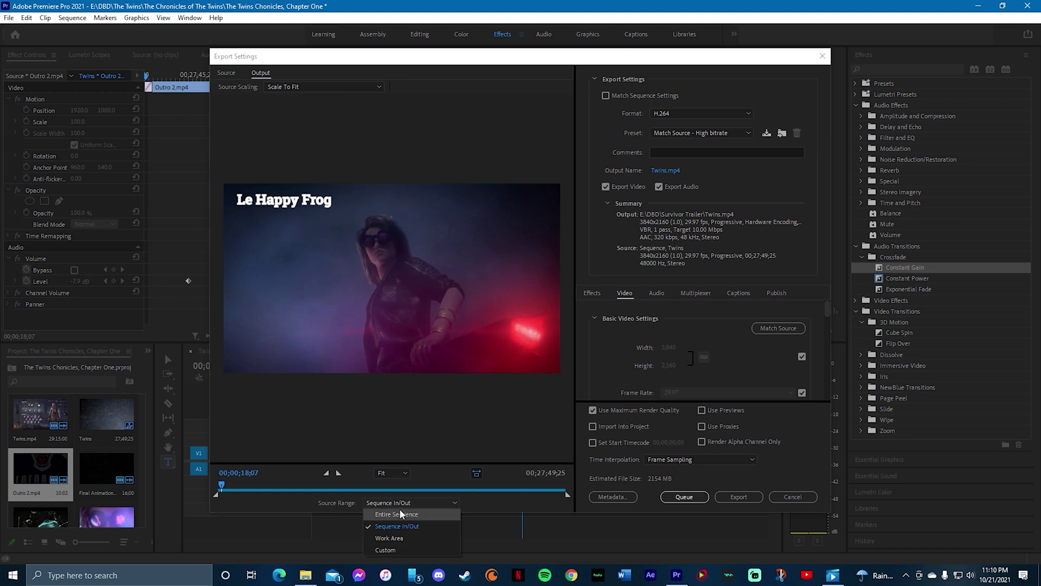
click(405, 514)
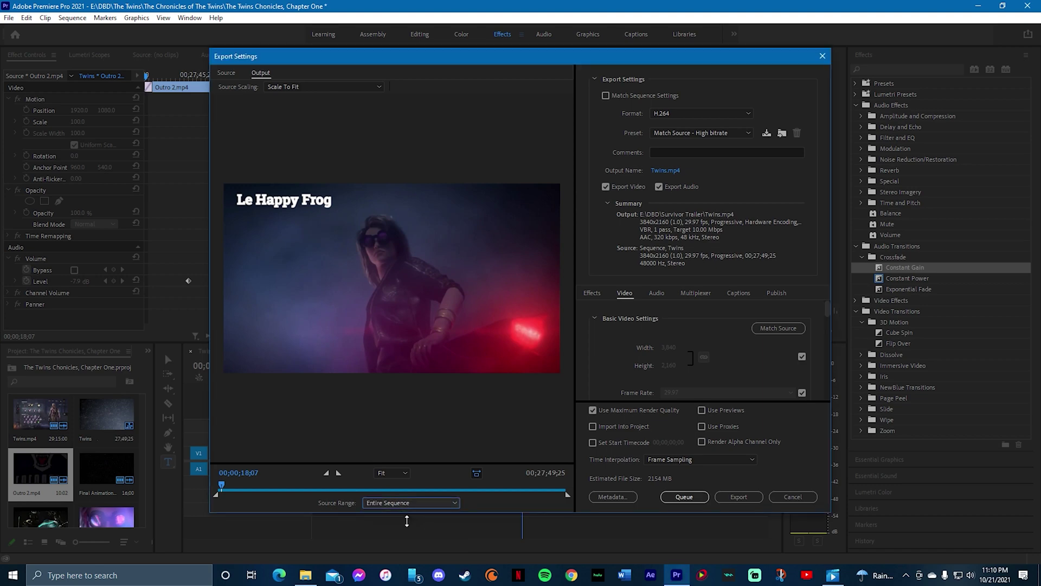
click(666, 170)
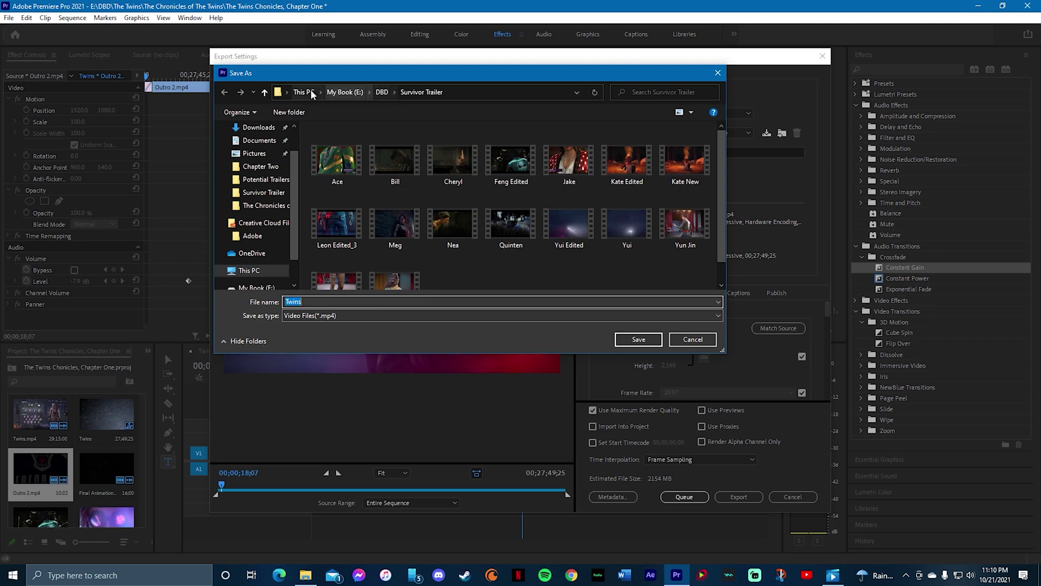
click(692, 340)
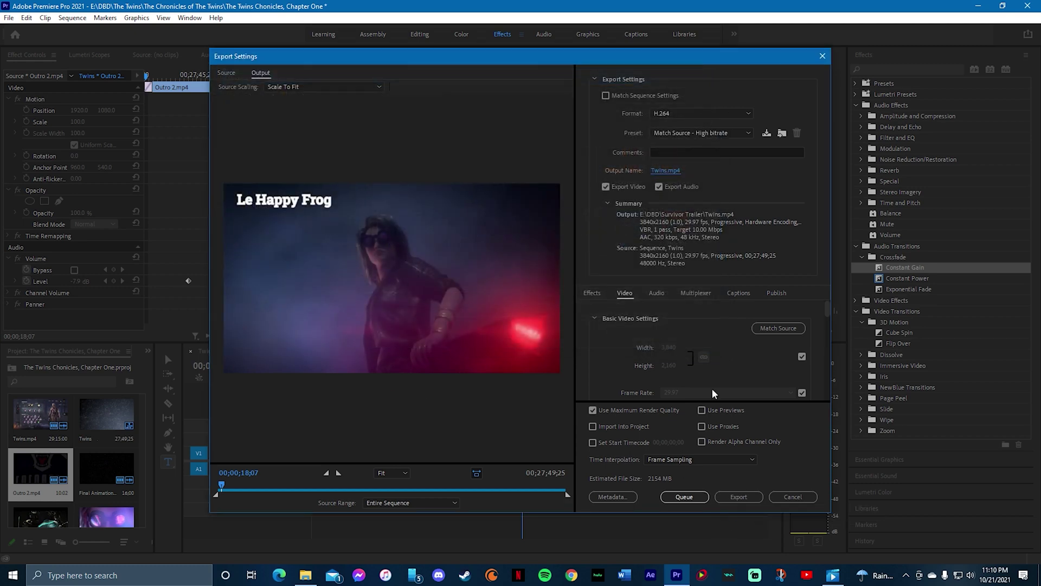
click(823, 56)
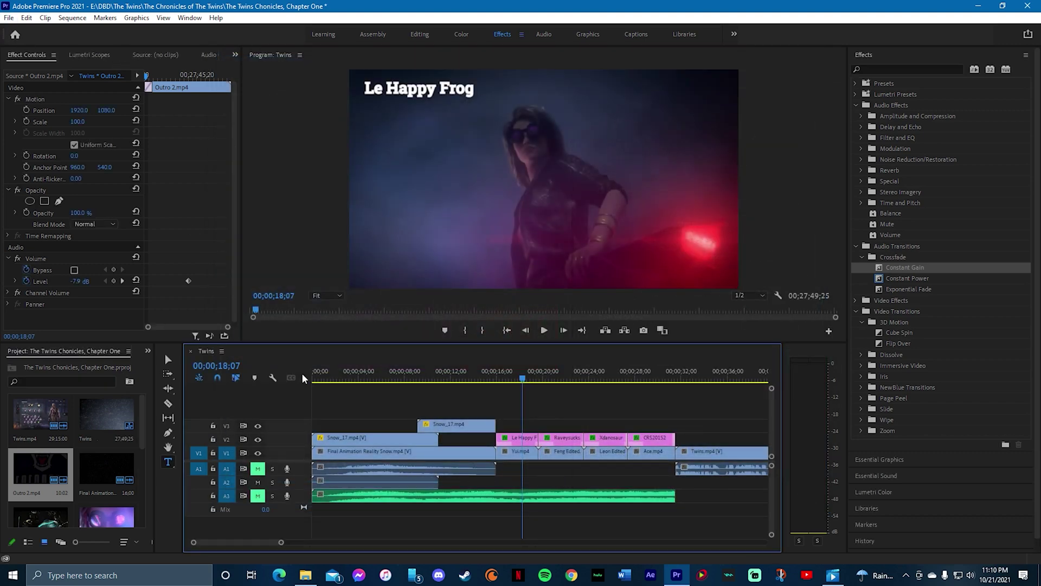
click(71, 18)
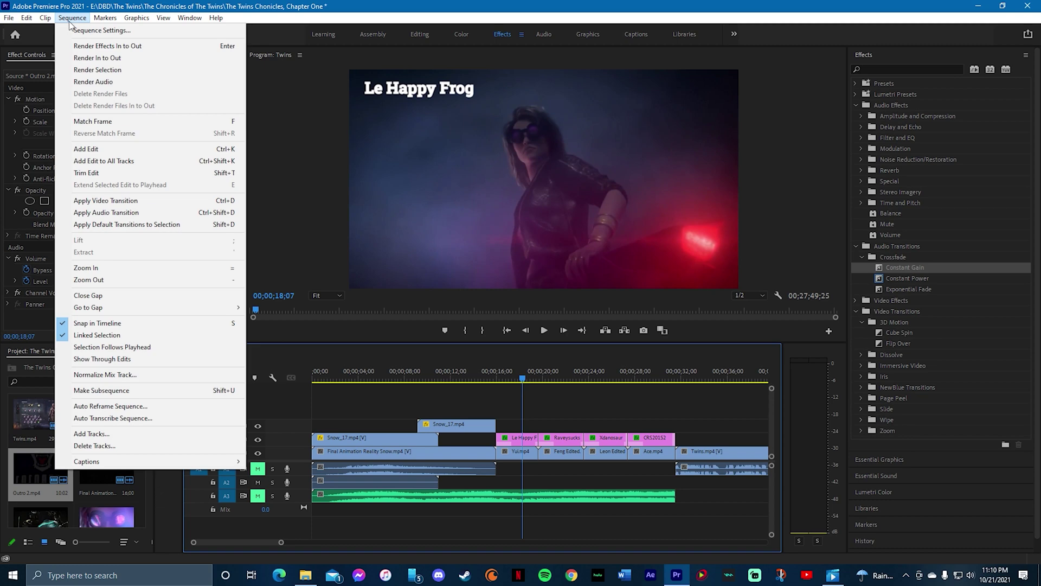
mouse_move(38, 19)
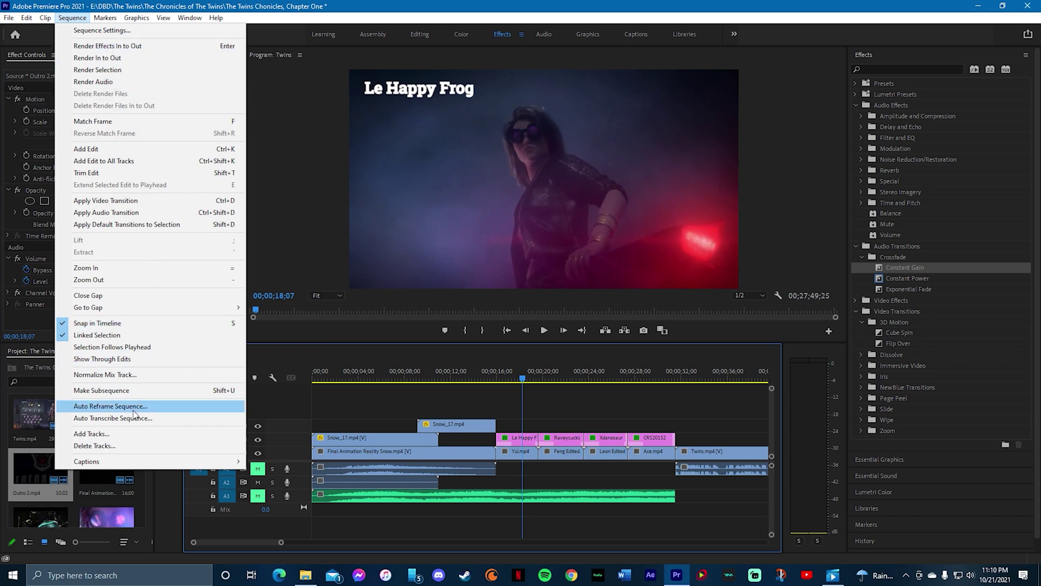
mouse_move(116, 16)
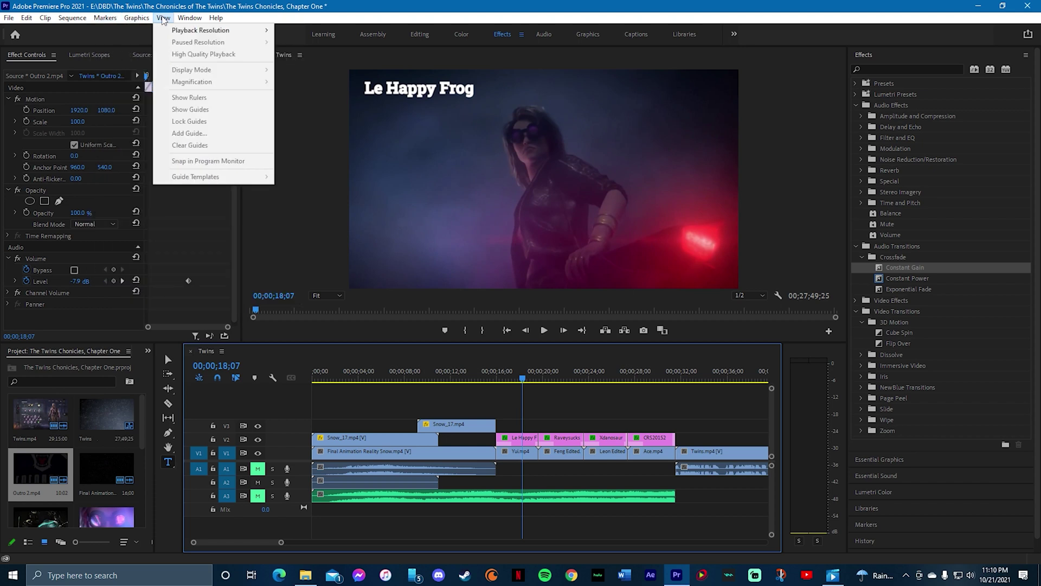
mouse_move(194, 20)
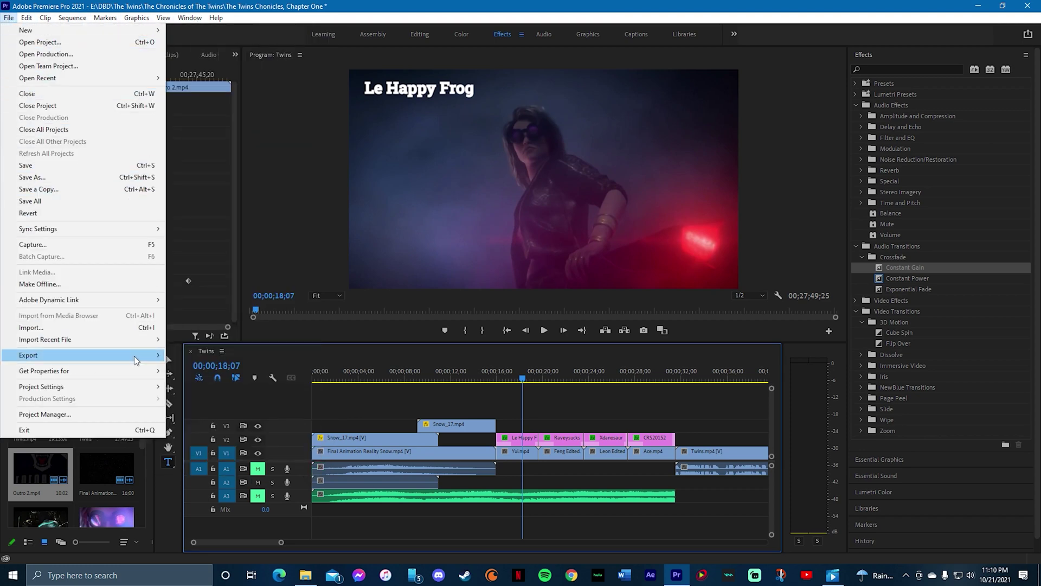
mouse_move(136, 360)
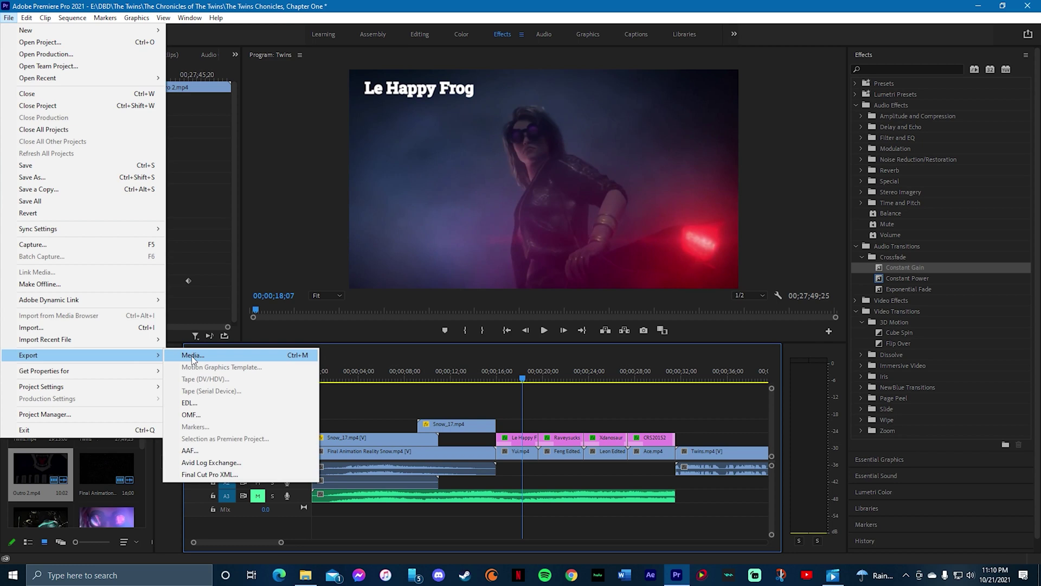
click(394, 359)
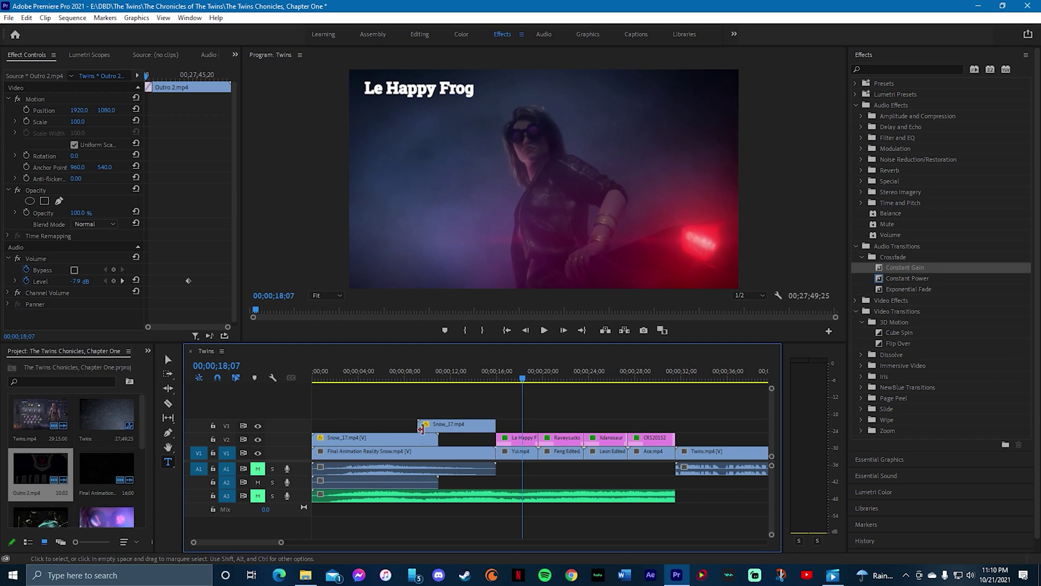
Unmute tracks A1 and A3 and play the sequence from its start through the survivor clips to 00;00;32;16
click(344, 376)
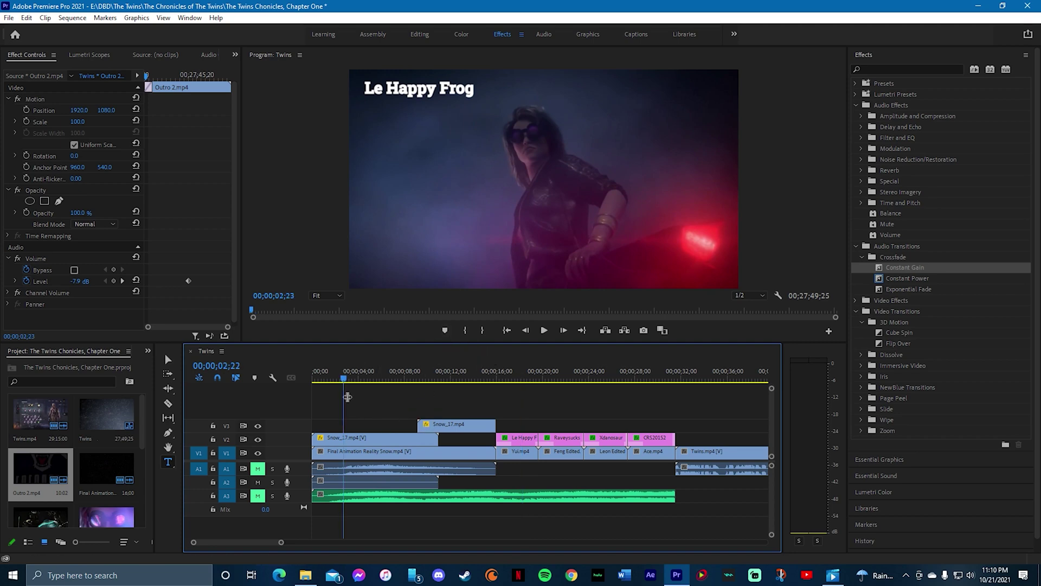
drag(344, 380, 295, 382)
click(258, 468)
click(257, 496)
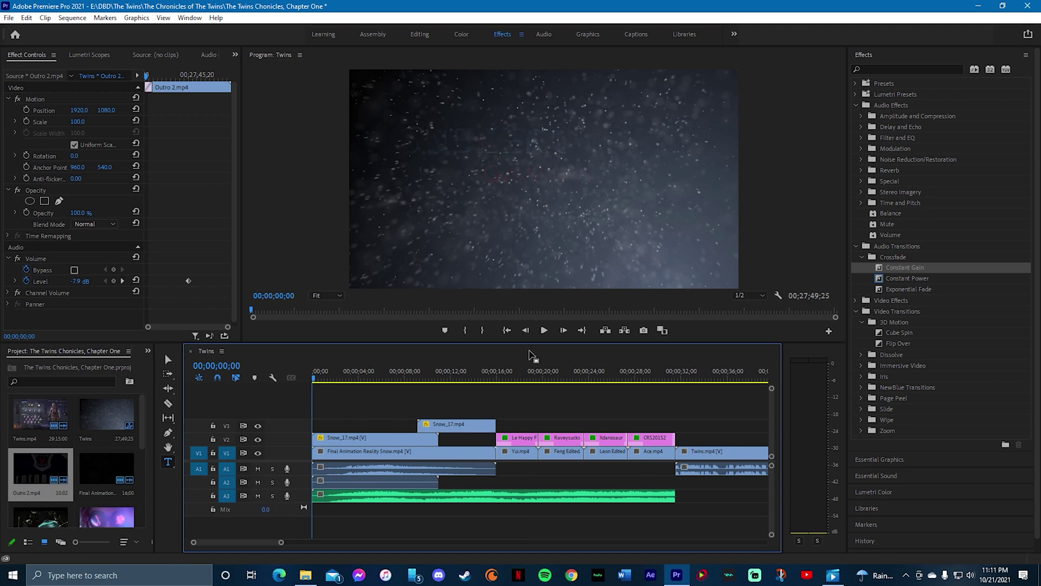
click(544, 330)
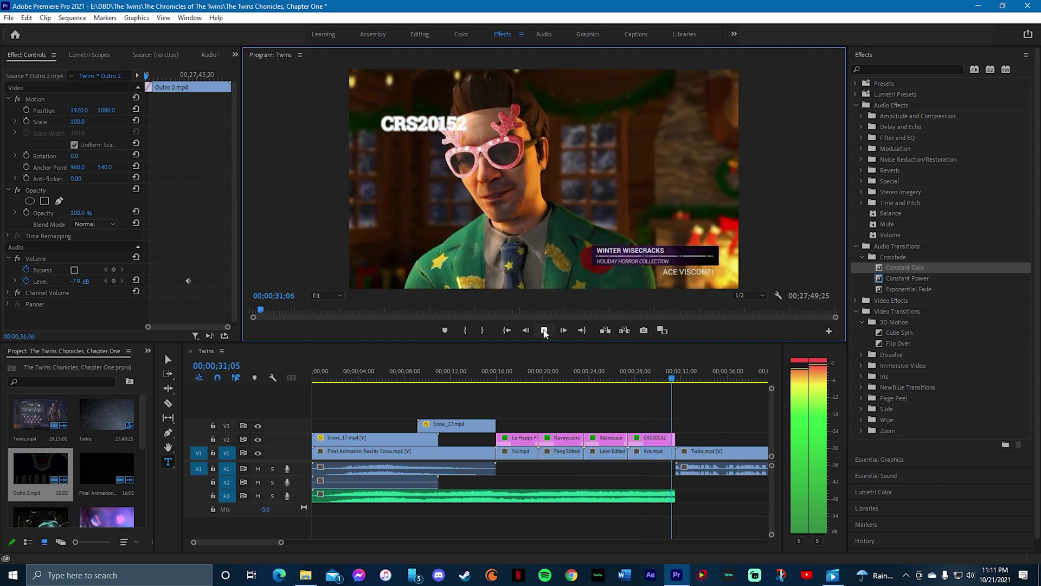
click(544, 331)
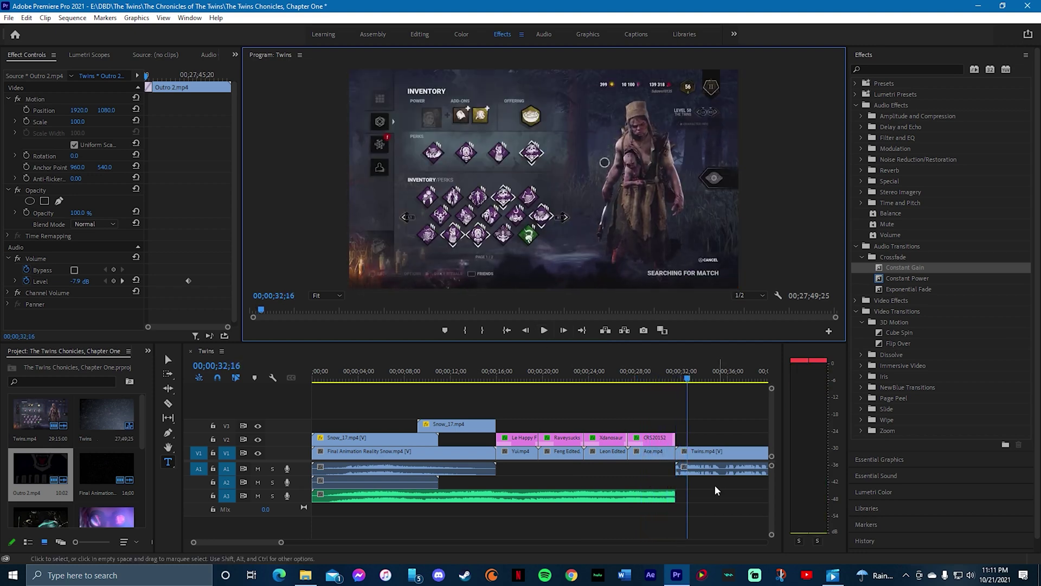
Move the playhead to 00;00;10;09 and delete the Haunted Grounds perk image from the project
click(431, 383)
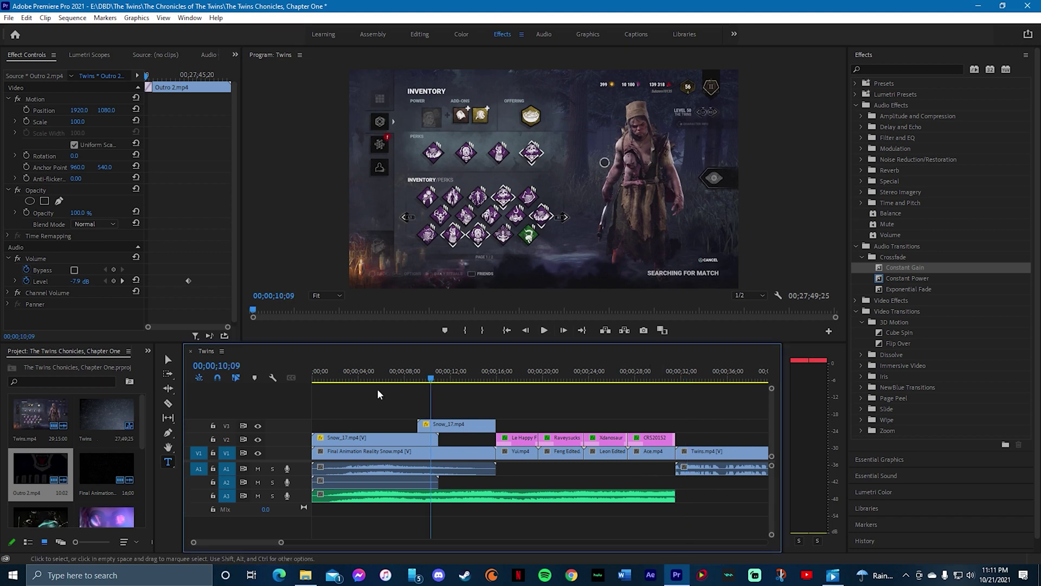
scroll(125, 438, down, 5)
click(109, 493)
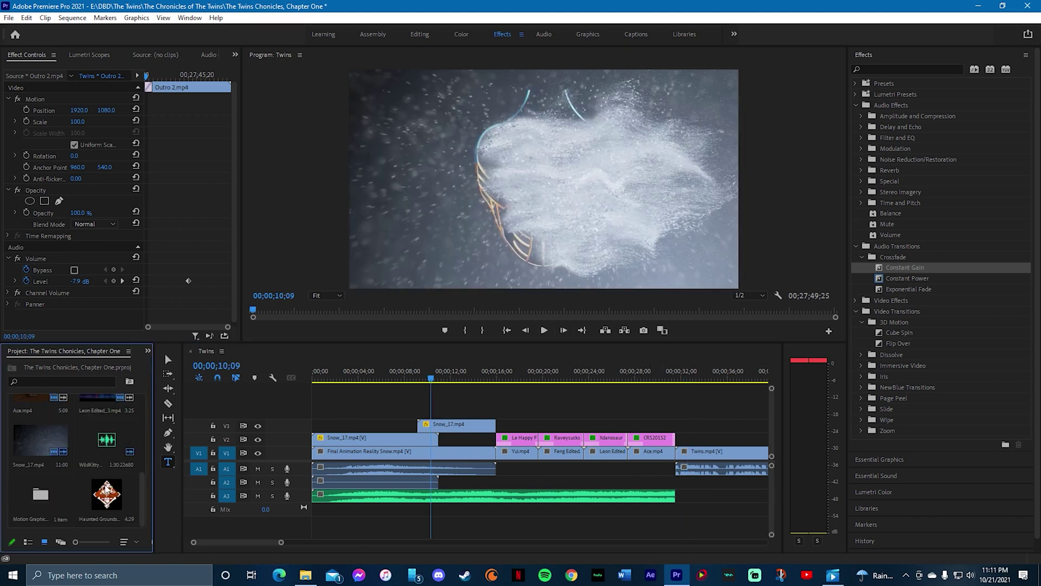
key(Delete)
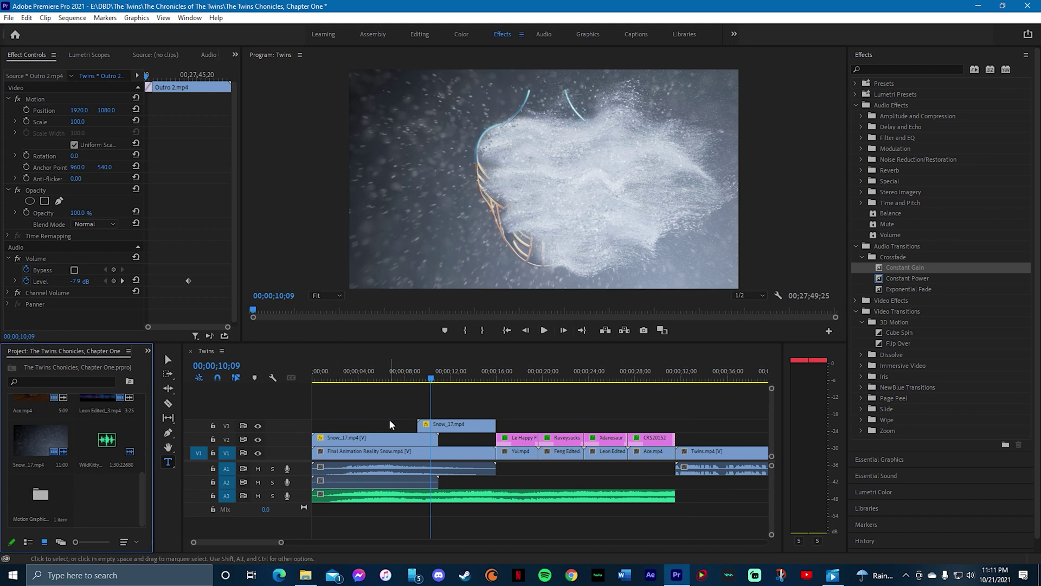
Select the Snow_17.mp4 clip on V3 and inspect its opacity and blend mode settings
click(453, 428)
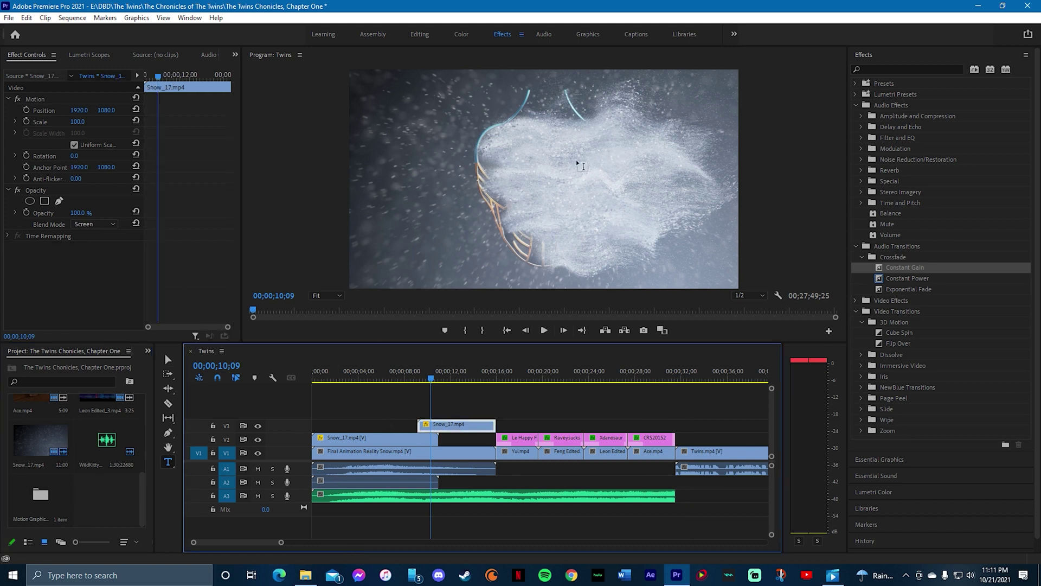
click(80, 213)
mouse_move(81, 213)
mouse_down()
mouse_move(26, 213)
mouse_move(81, 213)
mouse_up()
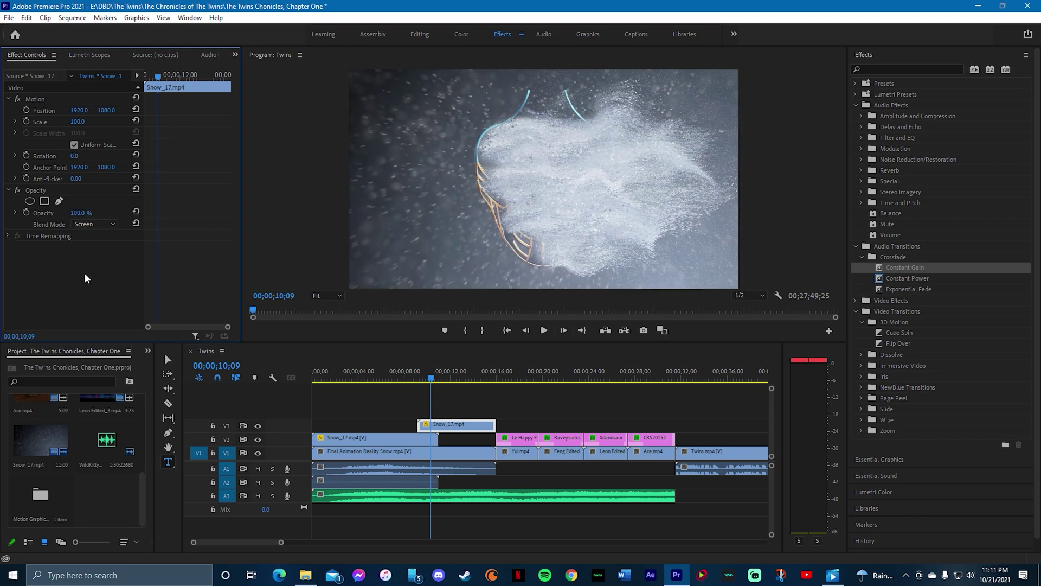
Start importing media into the project and browse to the folders on the My Book (E:) drive
click(98, 513)
double_click(77, 487)
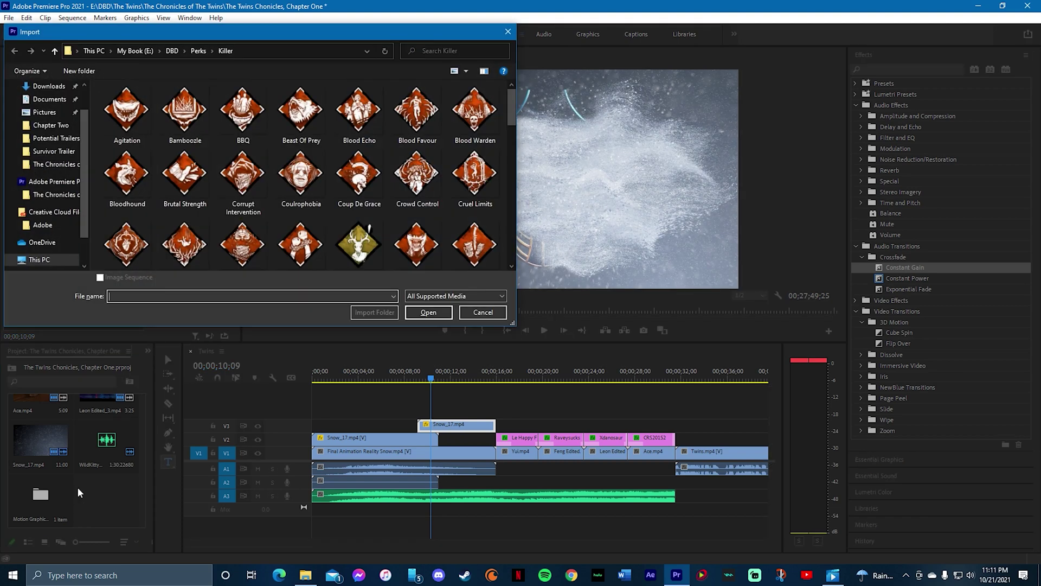
click(138, 52)
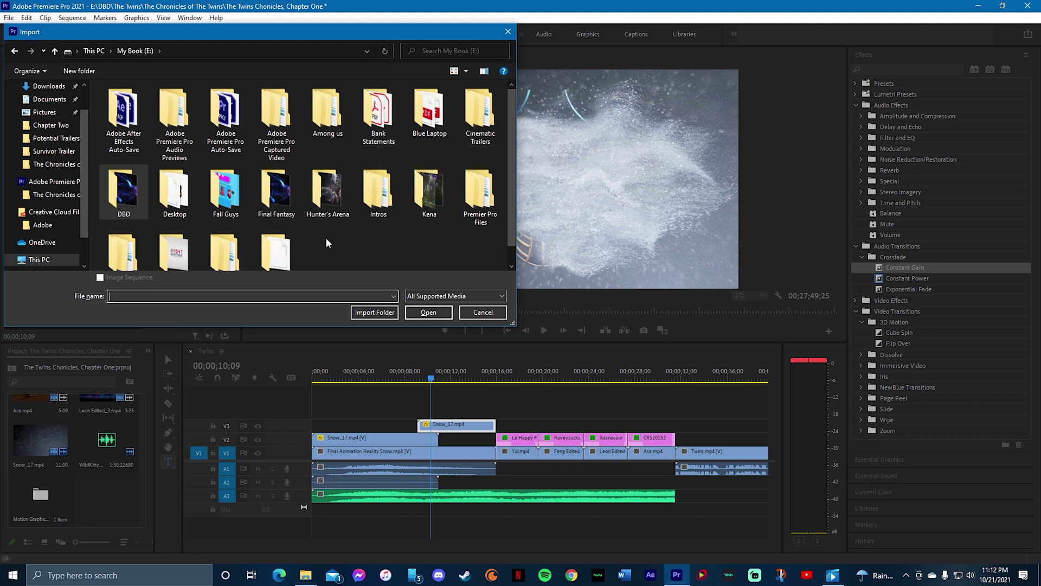
scroll(327, 242, down, 1)
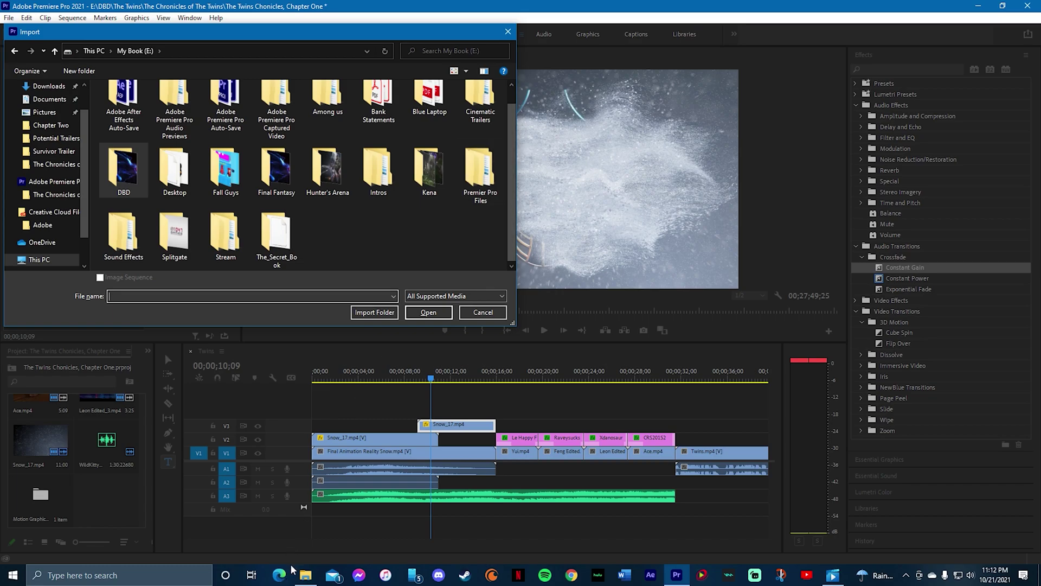
Switch to Microsoft Edge, search the web for "envato elements" and open the Envato Elements site
click(287, 579)
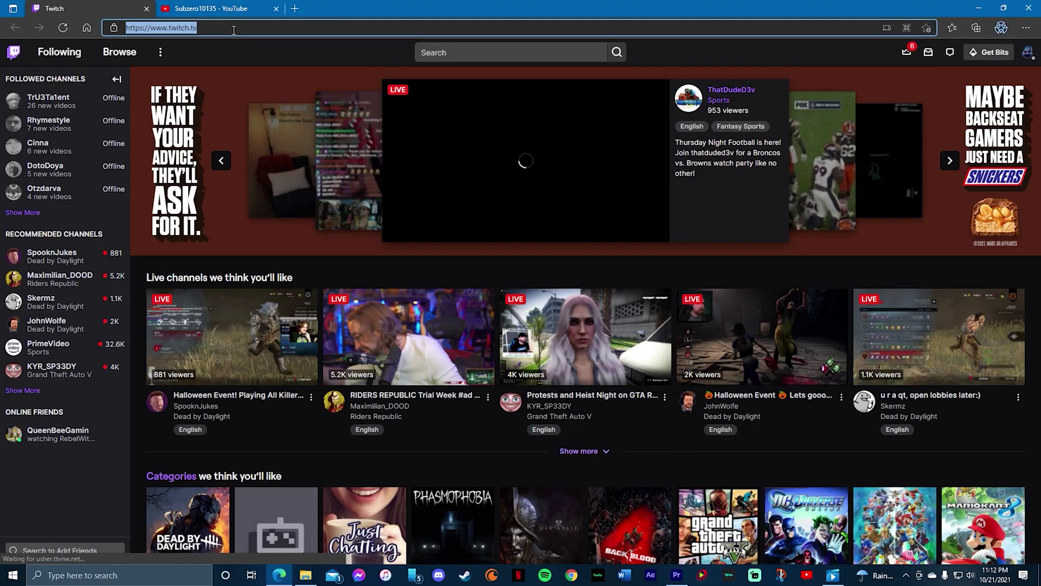
click(234, 30)
text(envato elements)
key(Return)
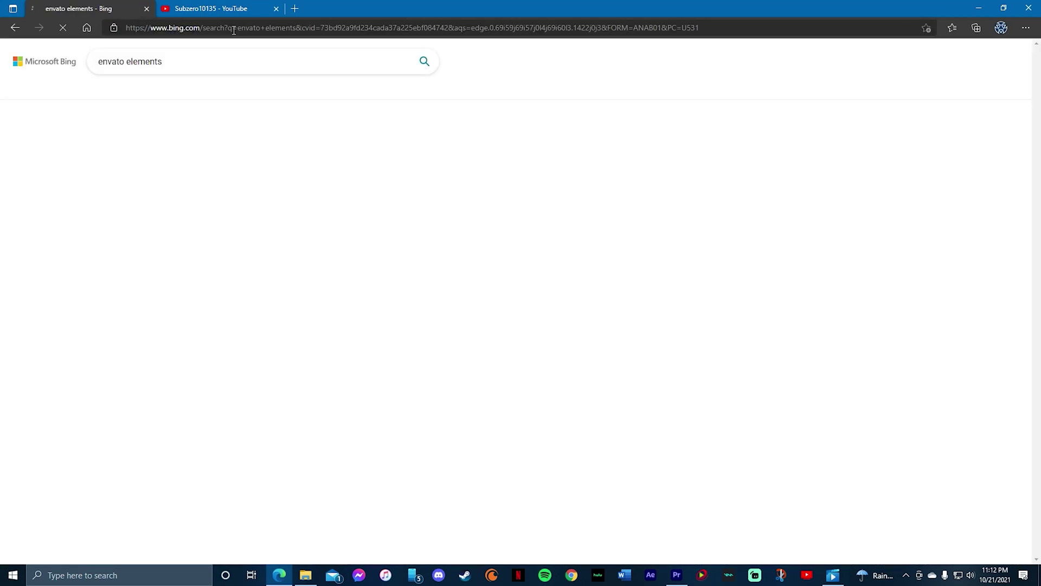
click(233, 156)
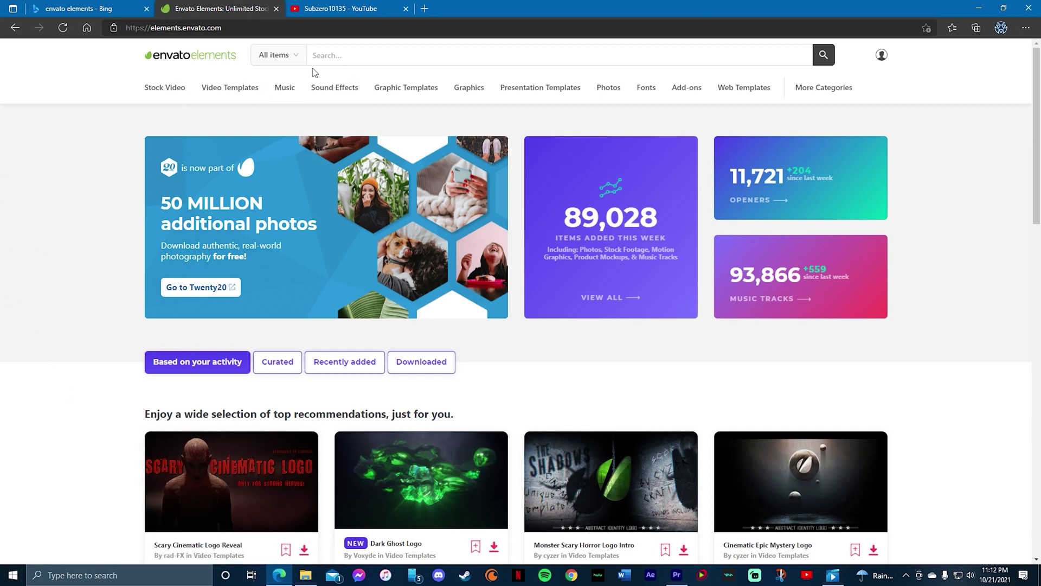
Search the Envato Elements music category for "horror suspense"
click(291, 91)
click(387, 63)
text(horror music)
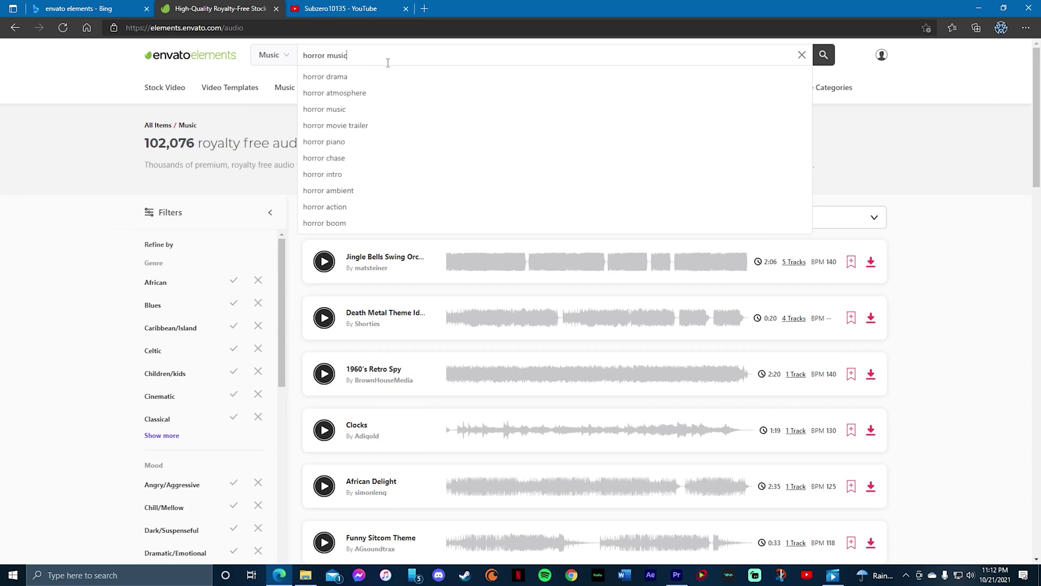
key(BackSpace)
key(BackSpace)
key(BackSpace)
key(BackSpace)
key(BackSpace)
text(susp)
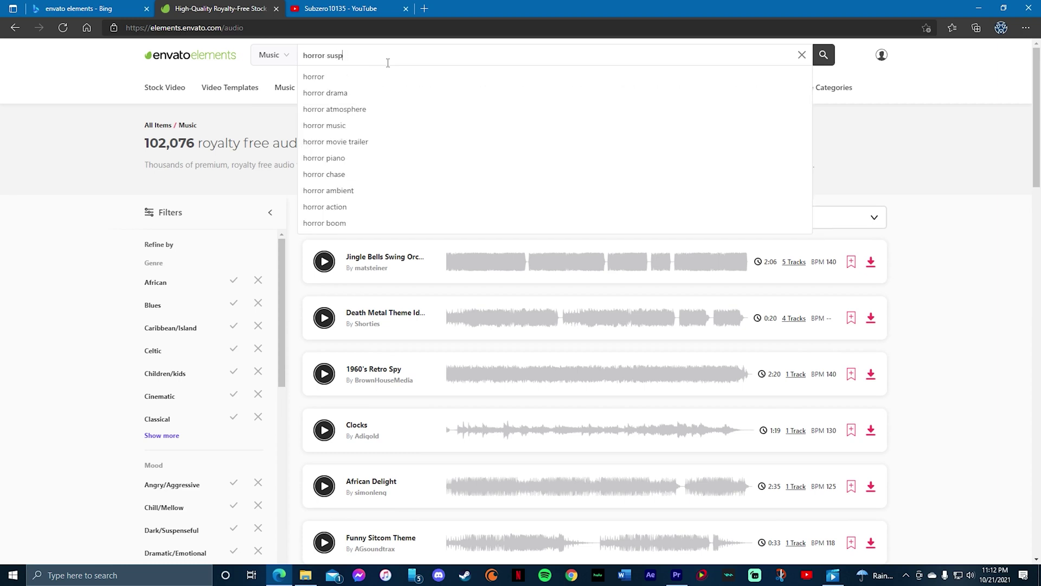
text(ense)
key(Return)
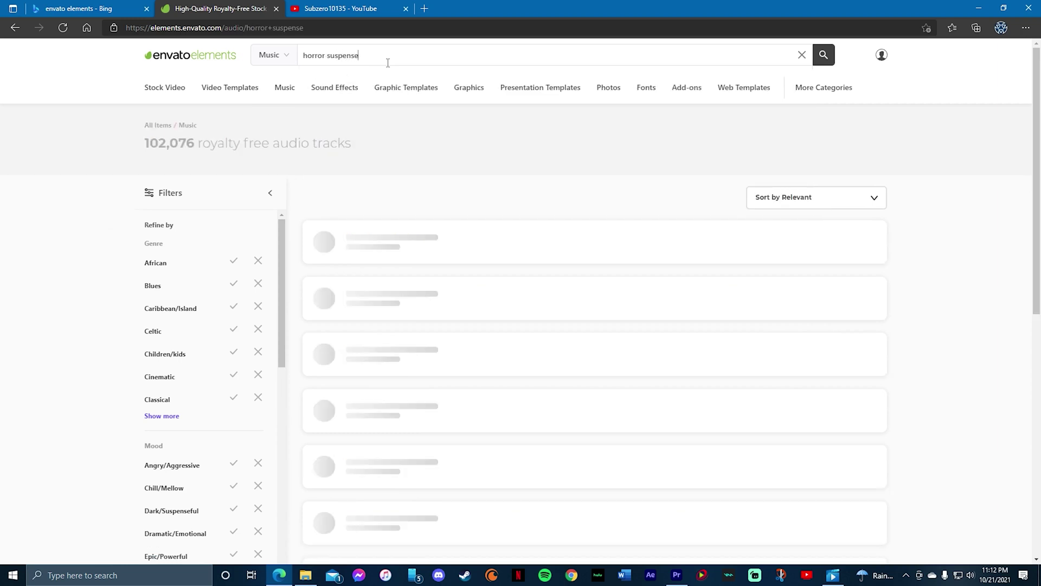
Preview the Horror Suspense track, view the new project option in its download dialog and close the dialog
click(324, 259)
click(325, 264)
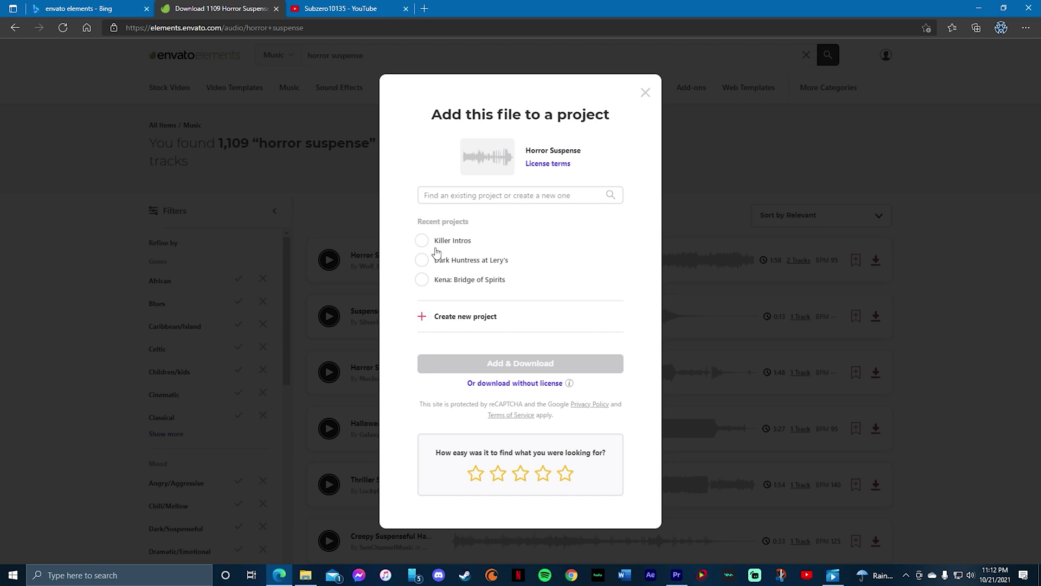
click(480, 319)
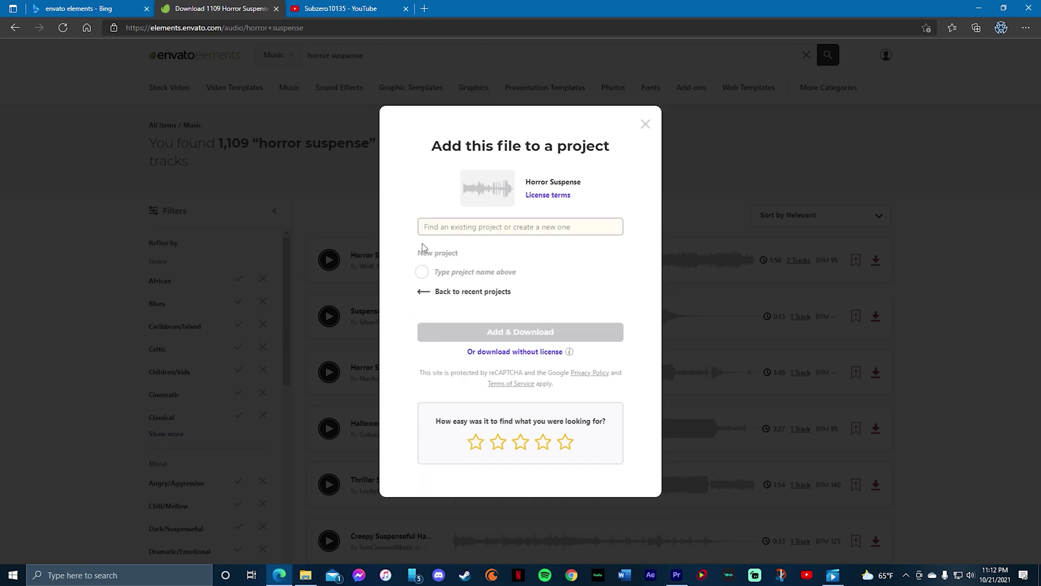
click(645, 124)
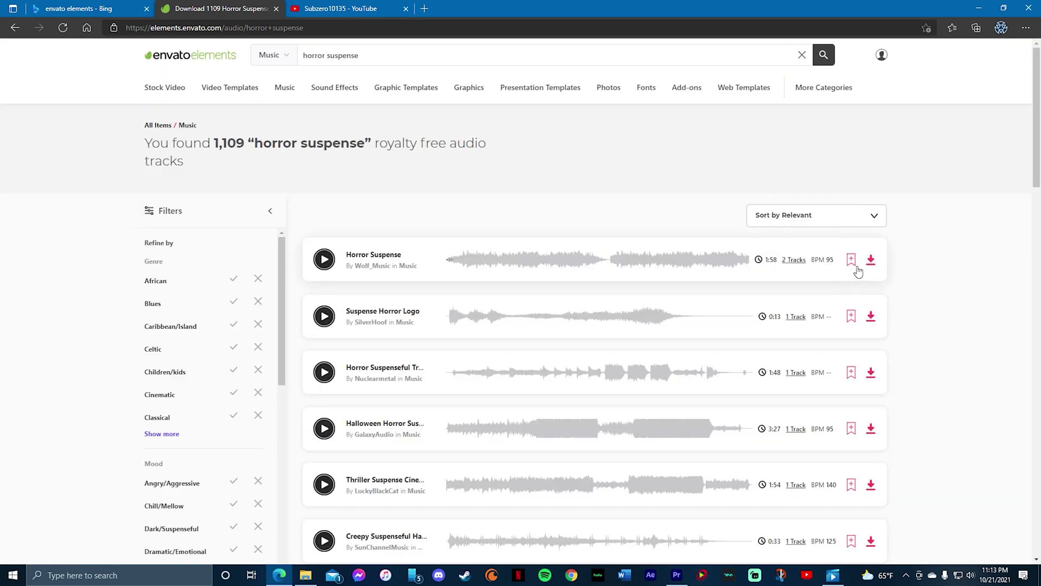
Review the license terms from the Horror Suspense track's download dialog, and close both without downloading
click(875, 260)
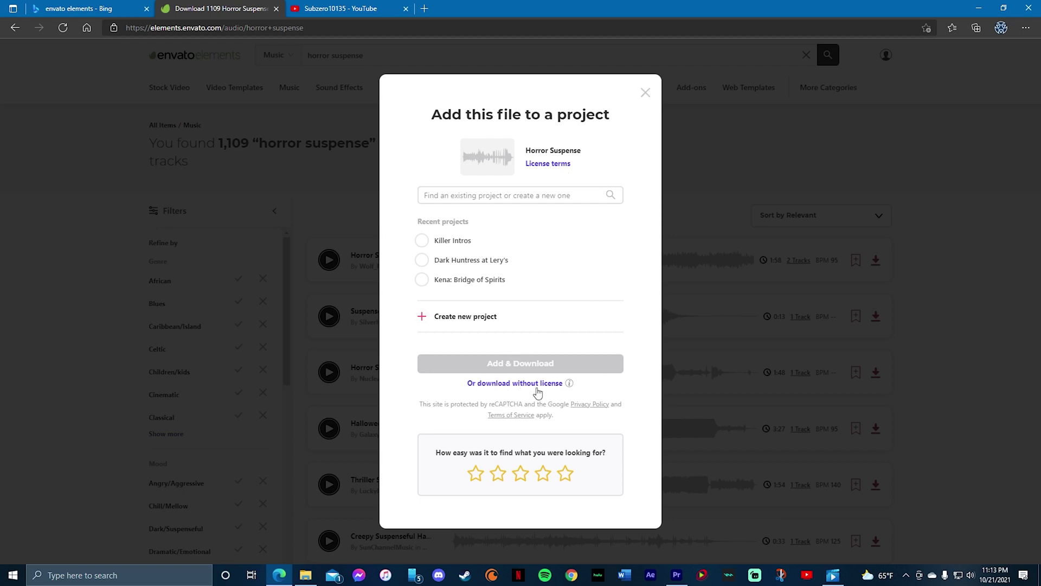
click(561, 165)
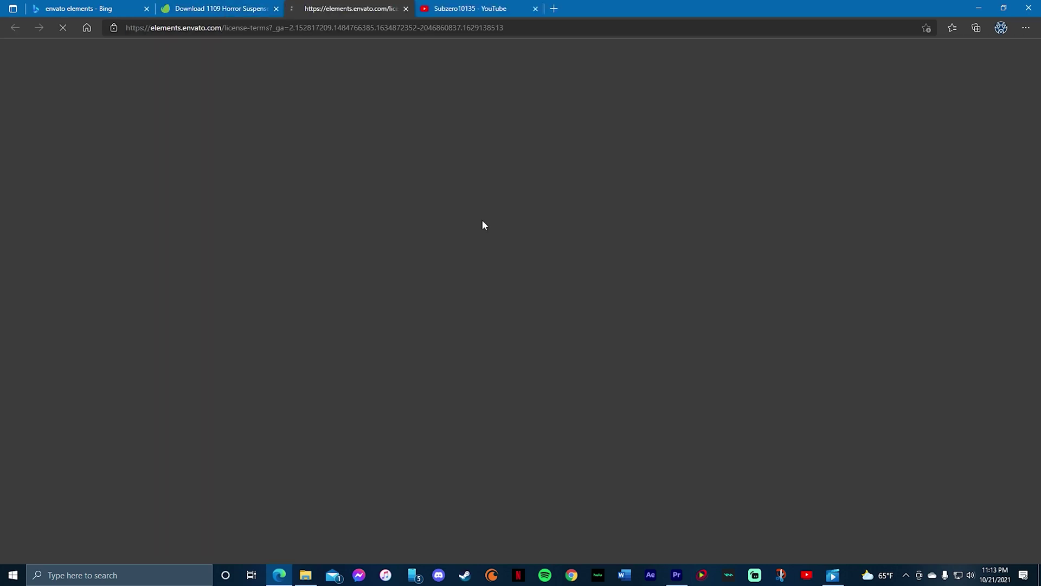
scroll(358, 276, down, 5)
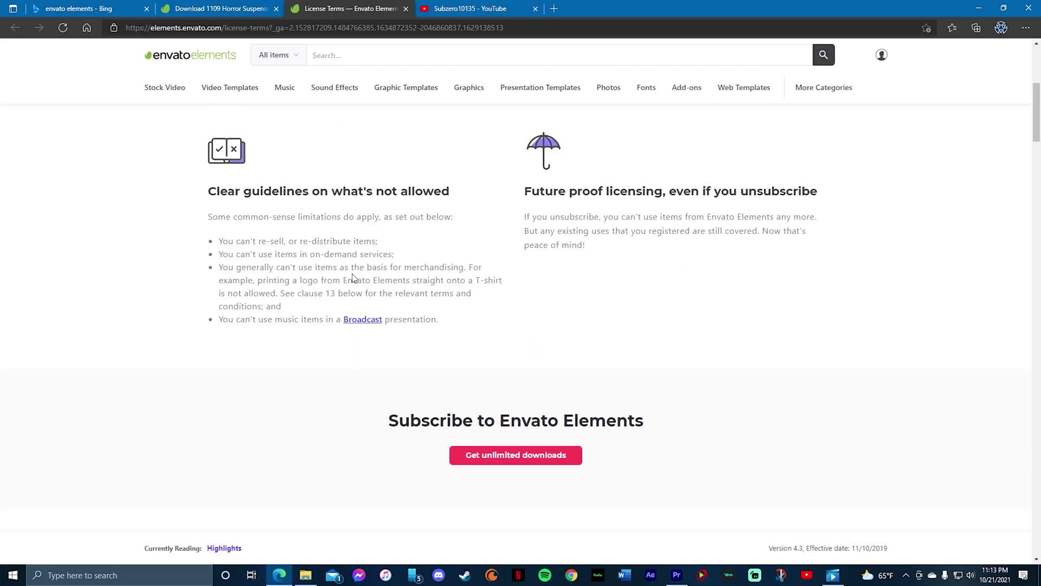
scroll(366, 293, up, 5)
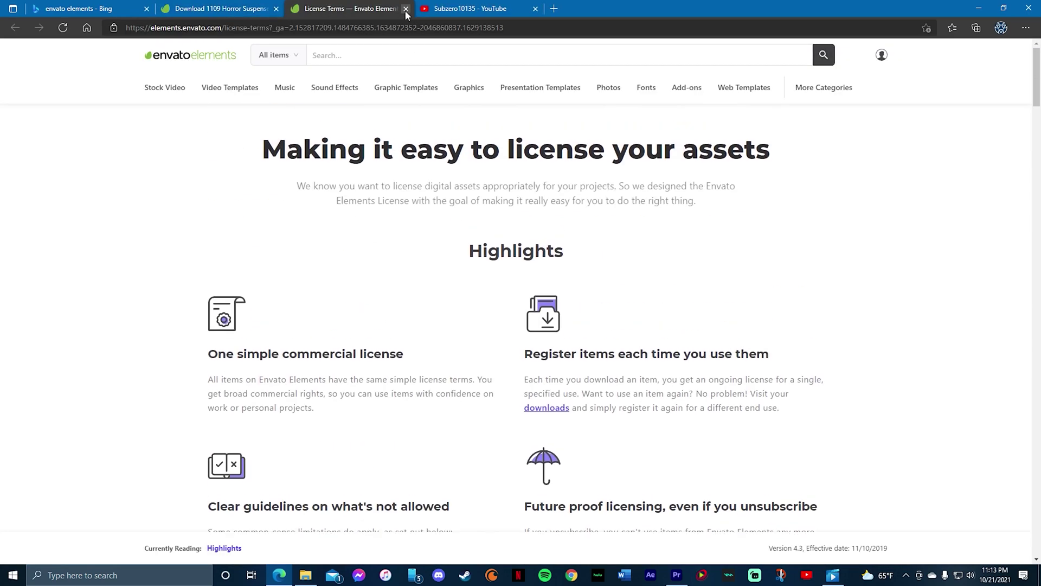
click(405, 8)
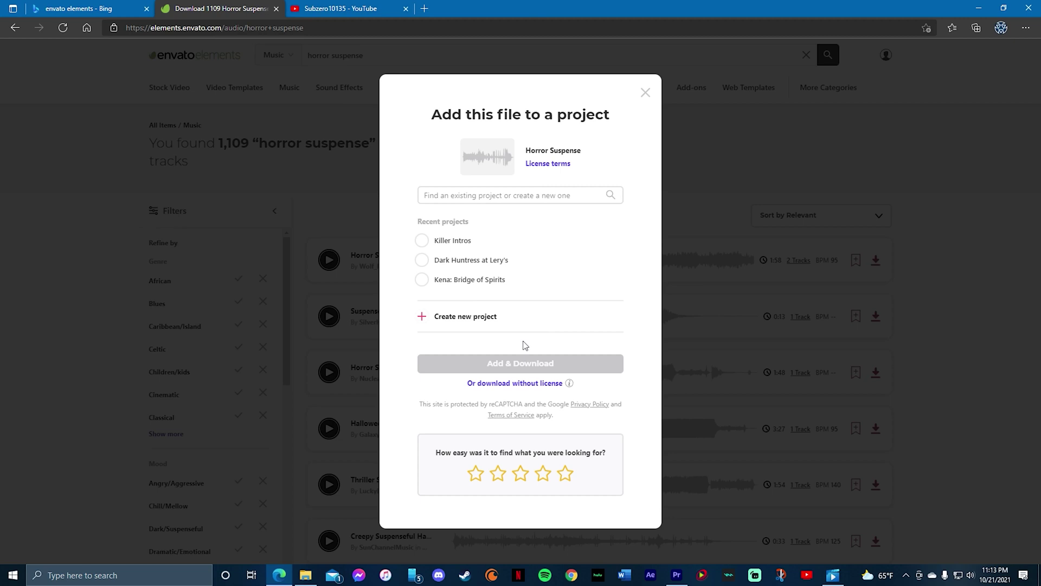
click(645, 95)
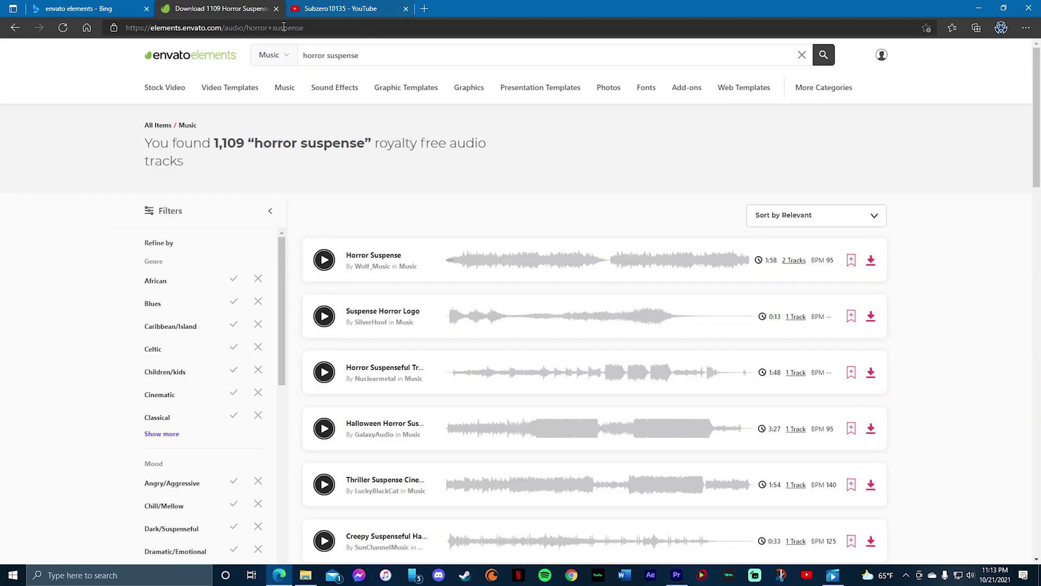
Close the browser and import Rain_16 from the Rain folder in Cinematic Trailers, Overlays part2
click(1027, 7)
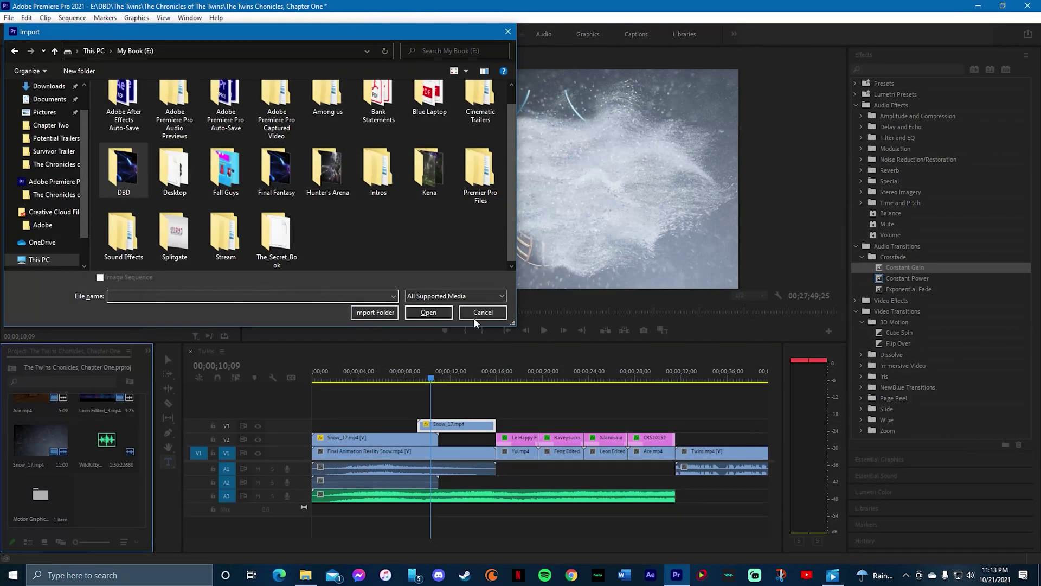
scroll(225, 238, up, 1)
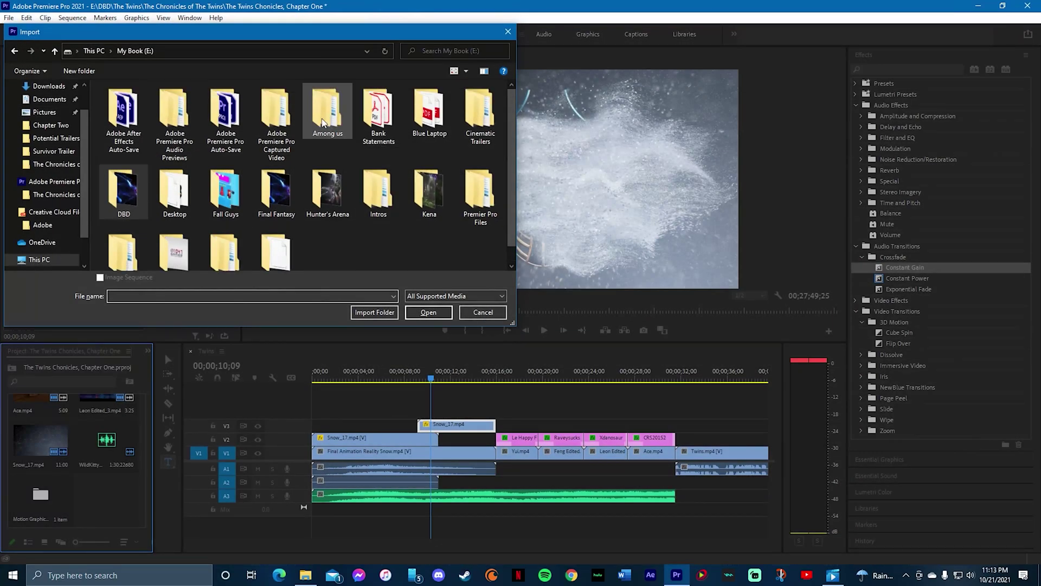
double_click(480, 114)
click(186, 195)
double_click(238, 207)
key(alt+Left)
double_click(144, 195)
key(alt+Left)
double_click(195, 190)
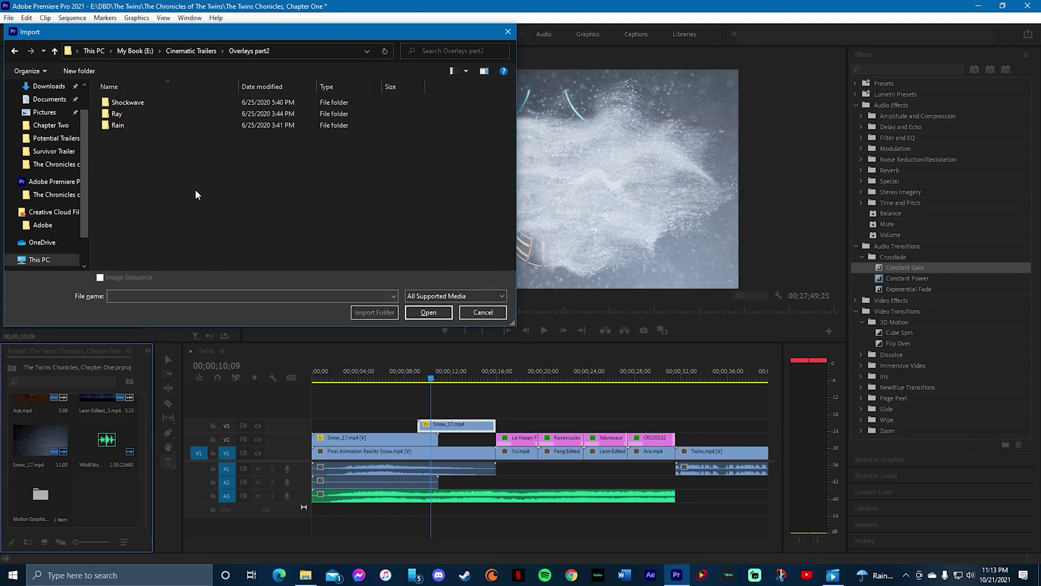
double_click(140, 125)
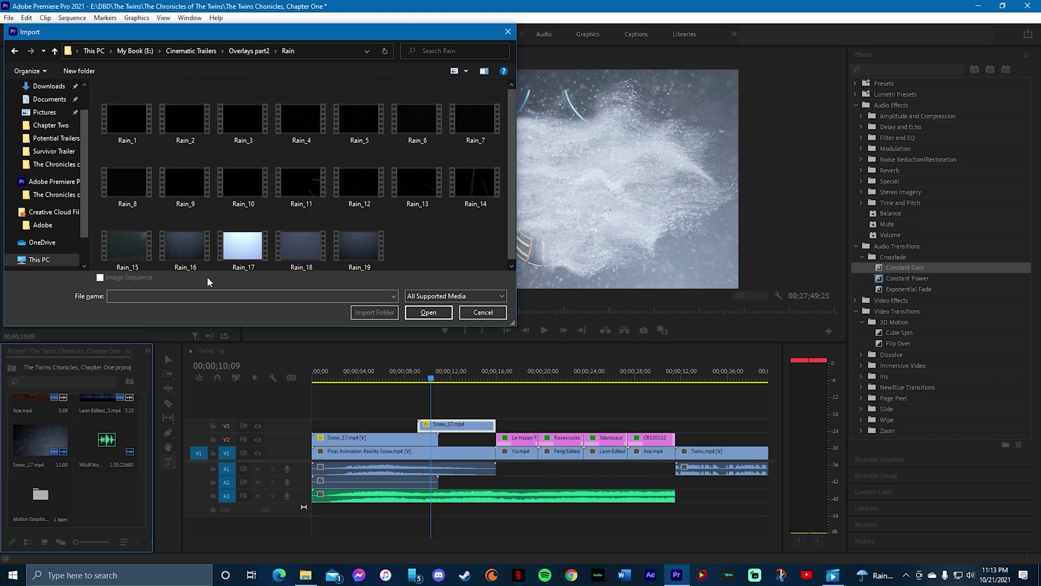
double_click(185, 248)
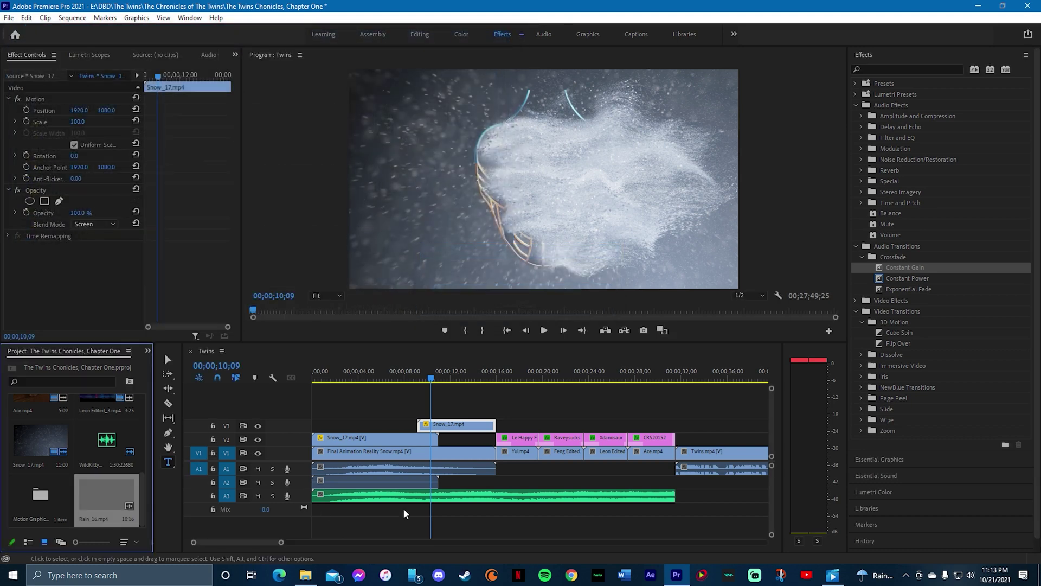
Overlay Rain_16 on track V4 from the start of the survivor clips with Screen blend mode, and play it back
click(519, 378)
drag(106, 487, 507, 415)
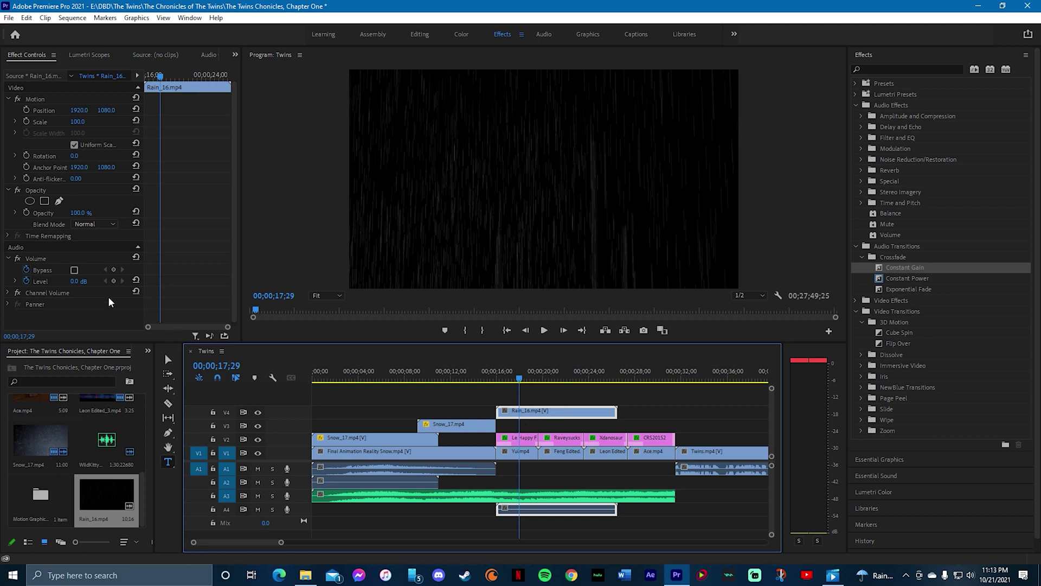
click(86, 224)
click(103, 336)
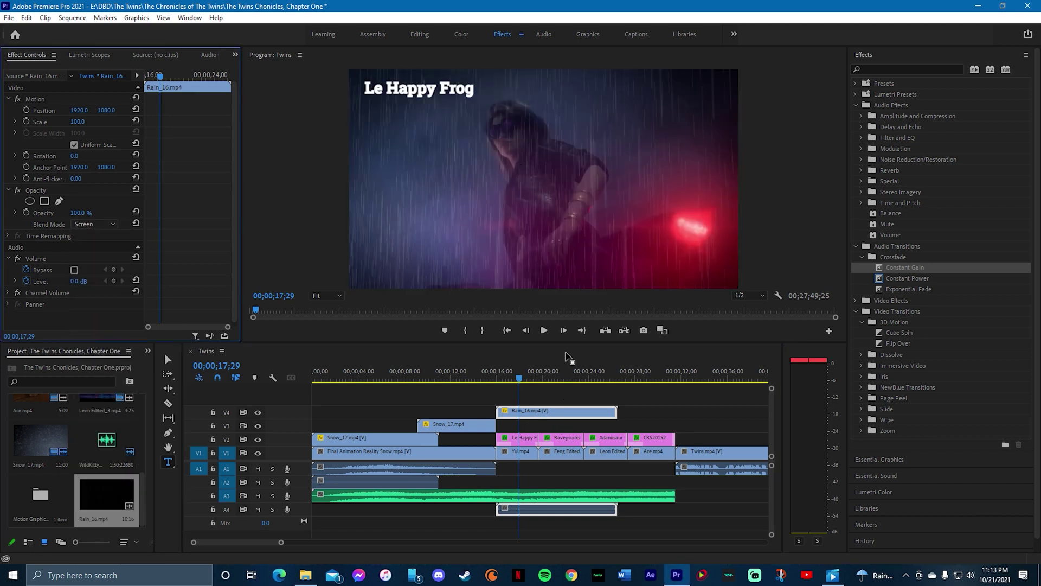
click(495, 374)
click(545, 331)
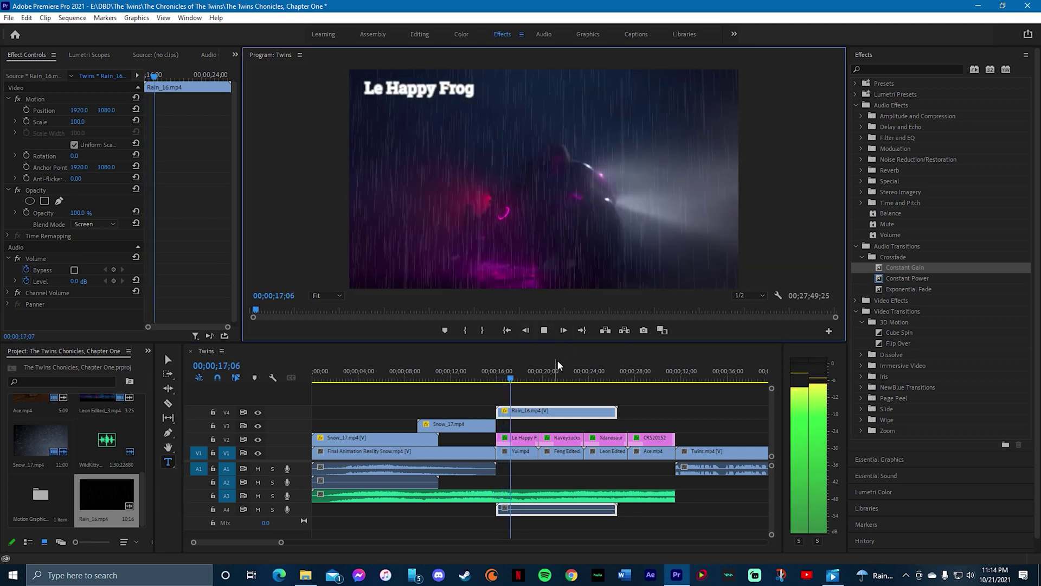
click(544, 330)
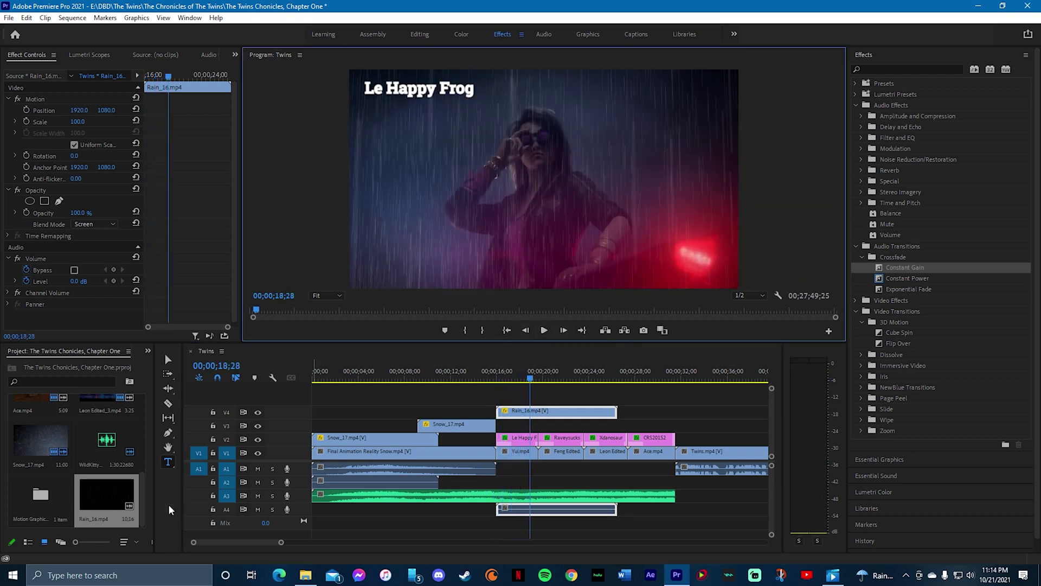
Import the rain-thunder-01 sound effect from the 3000-SoundEffectPack-Wav-3 folder and mute audio track A3
click(100, 521)
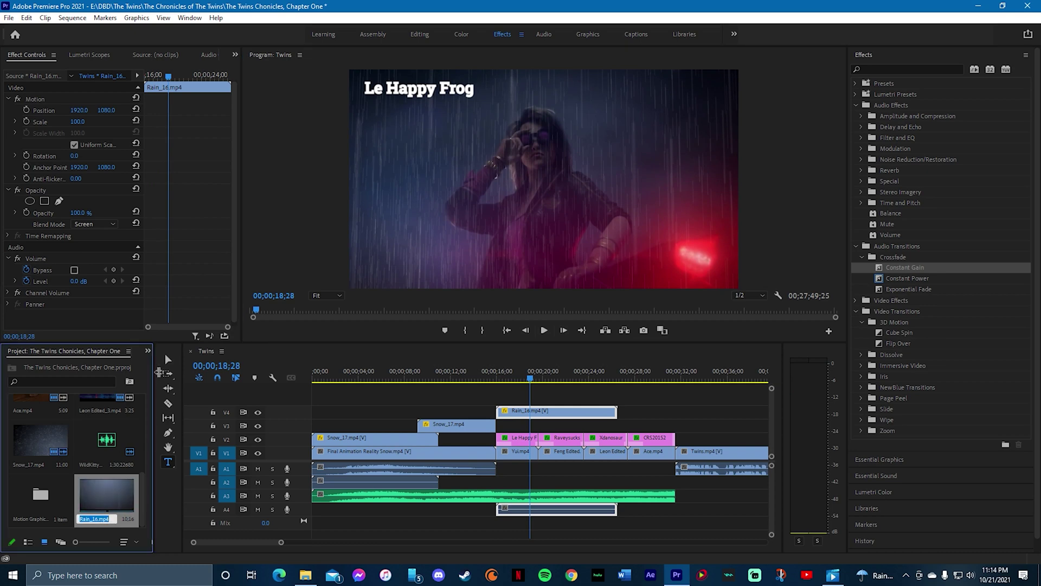
key(Escape)
key(ctrl+i)
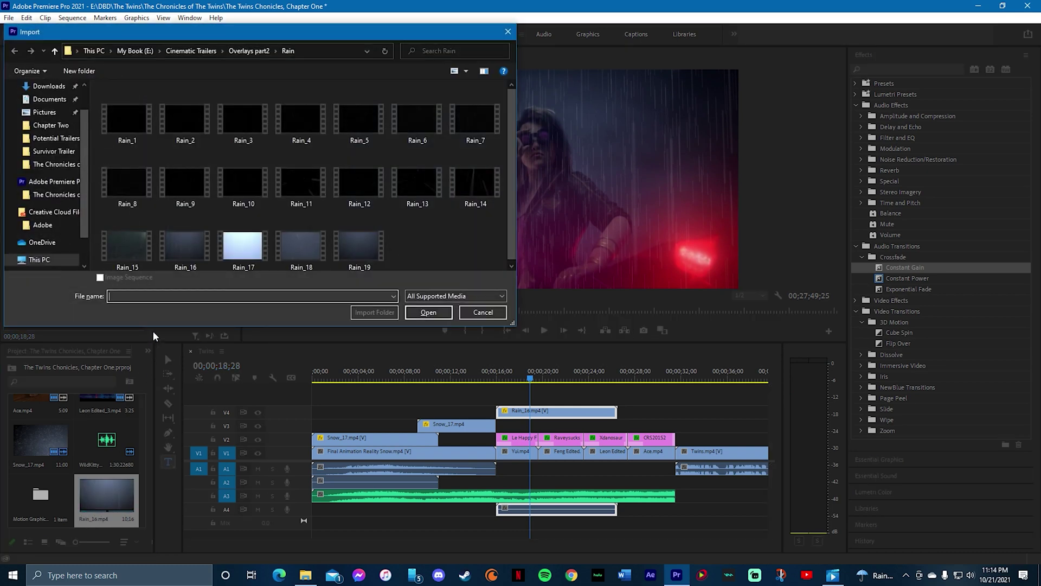
click(135, 50)
scroll(152, 184, down, 1)
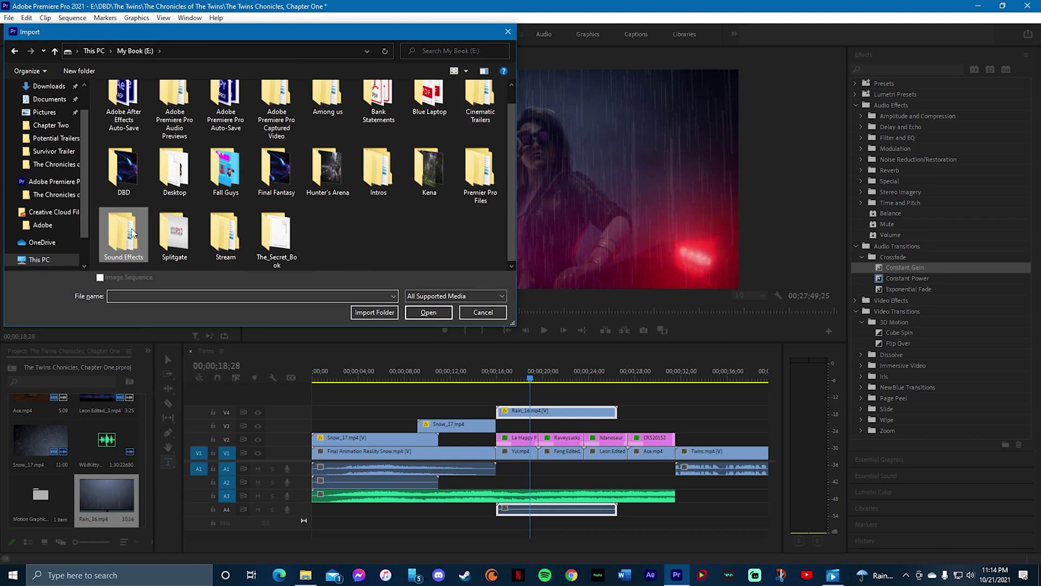
double_click(124, 235)
double_click(143, 136)
click(157, 182)
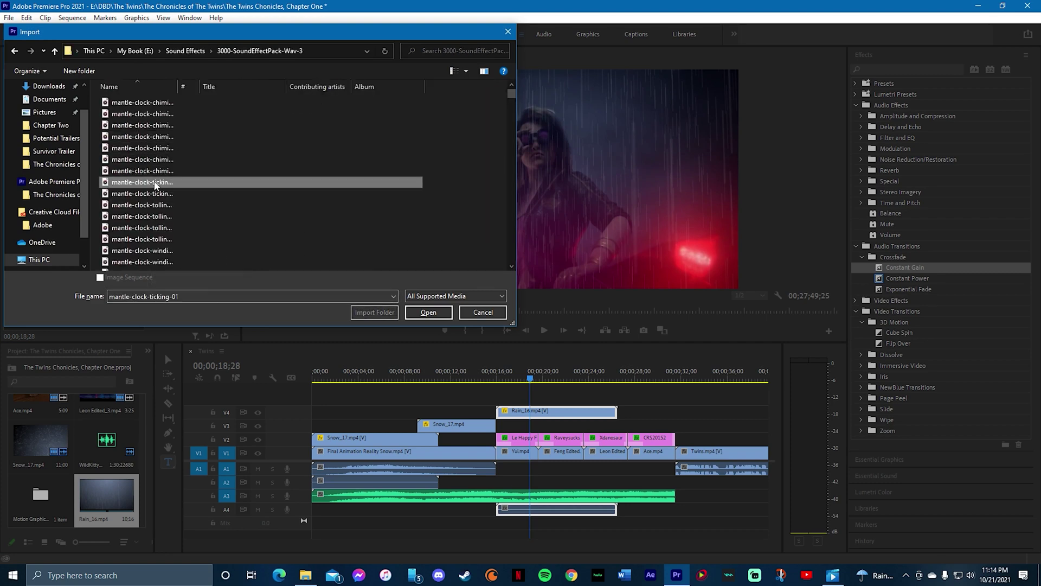
text(rain)
scroll(156, 186, down, 2)
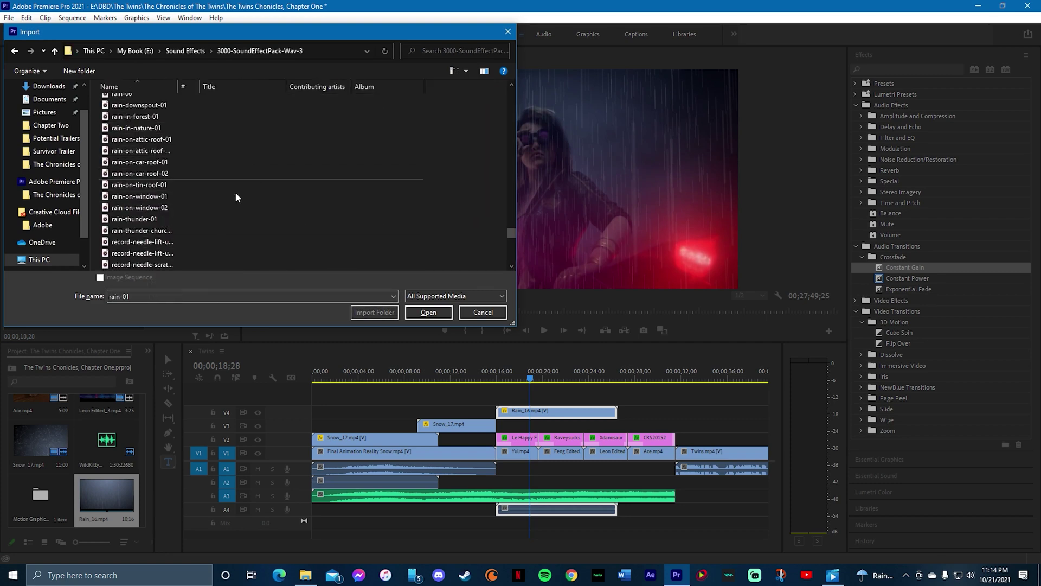
double_click(146, 220)
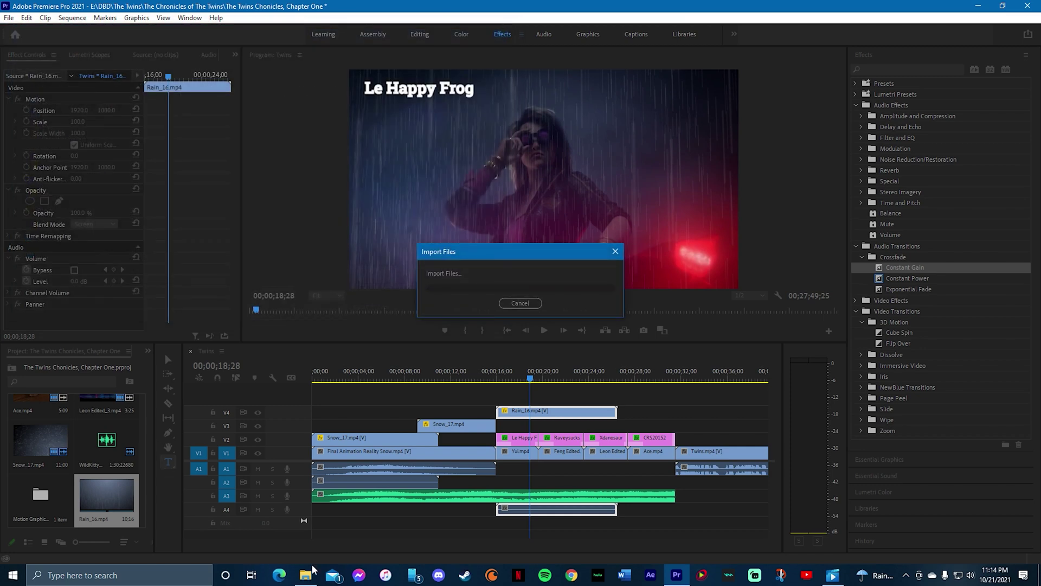
click(257, 496)
Place rain-thunder-01 on track A2 beneath the survivor clips and preview it with the rain overlay
drag(41, 493, 549, 487)
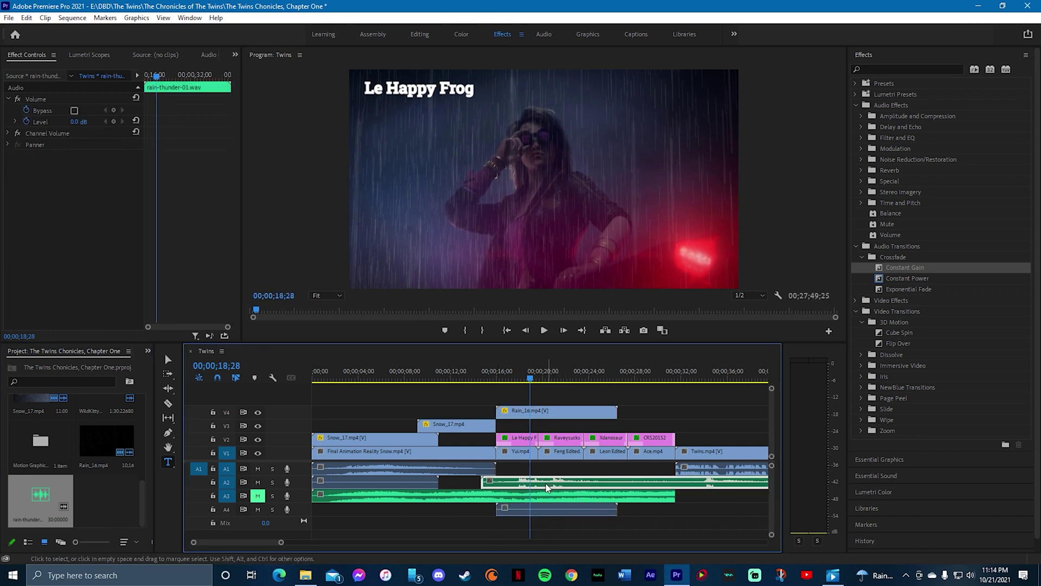
click(503, 380)
click(545, 331)
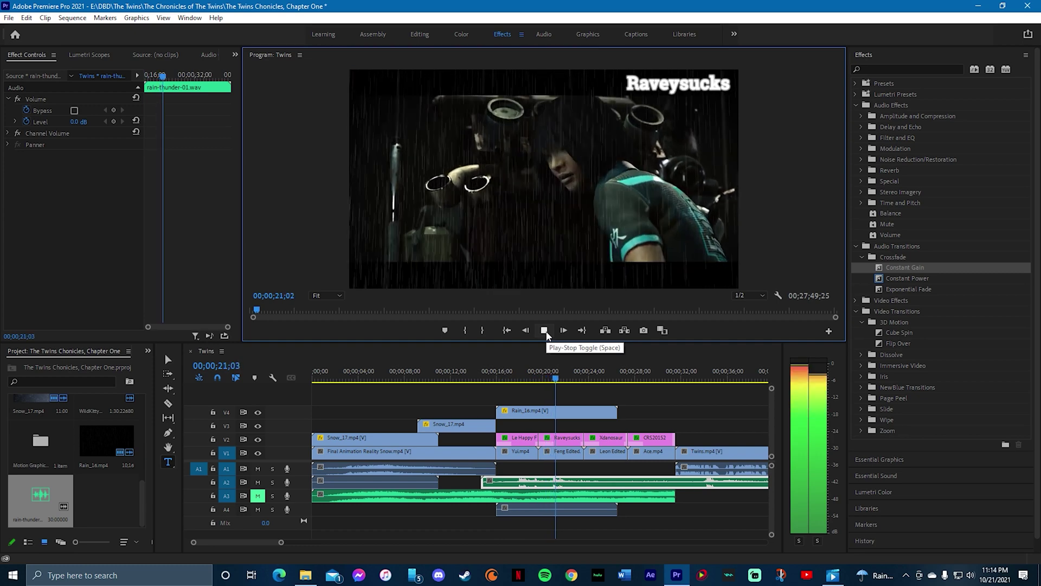
click(544, 330)
Delete the rain-thunder-01 sound and the Rain_16 overlay from the timeline
click(525, 488)
key(Delete)
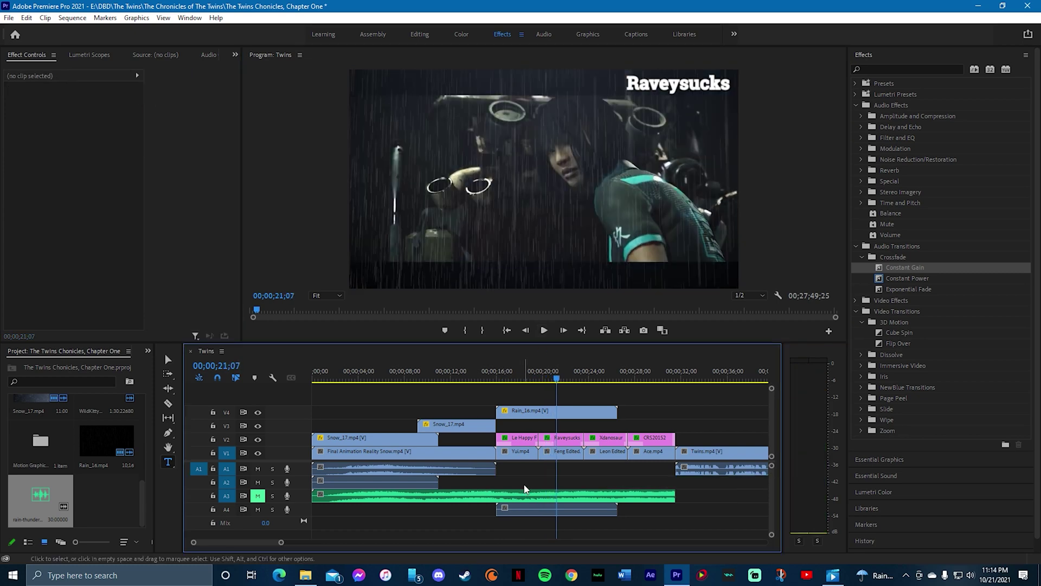
click(539, 417)
key(Delete)
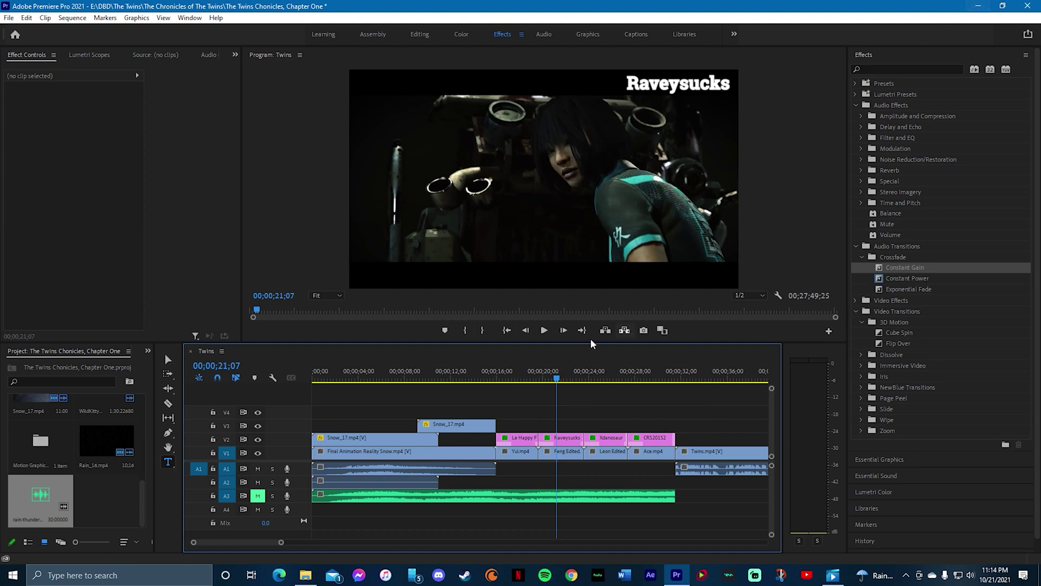
Switch to ShanaEncoder and view its File menu options for adding videos
click(977, 9)
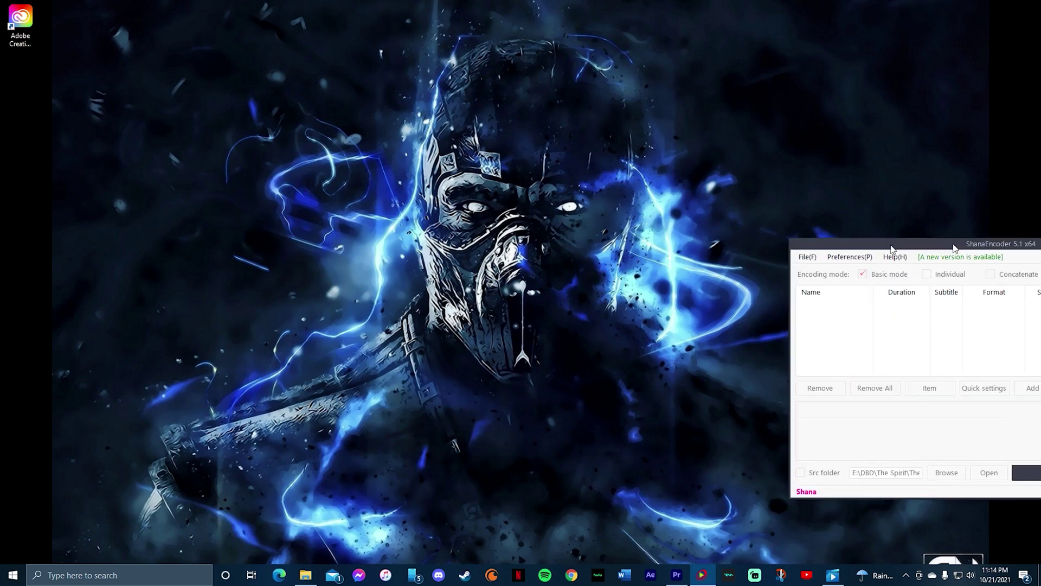
click(244, 190)
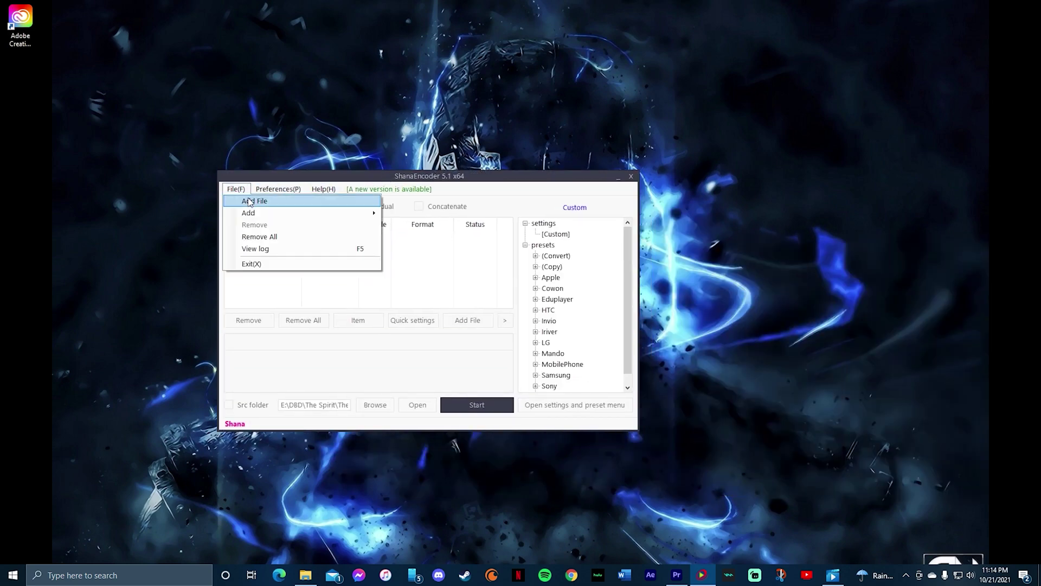
click(261, 295)
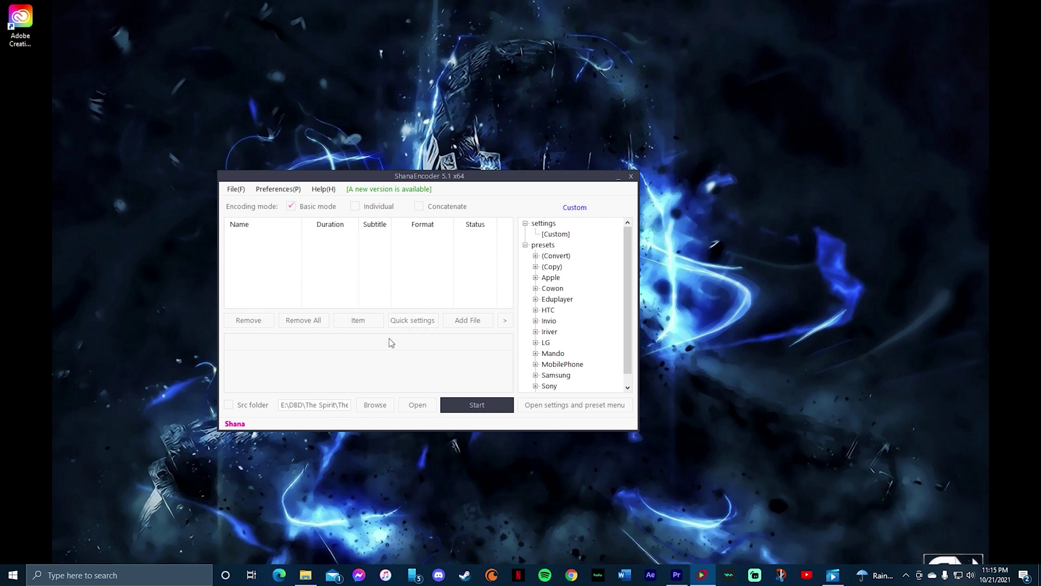
click(241, 188)
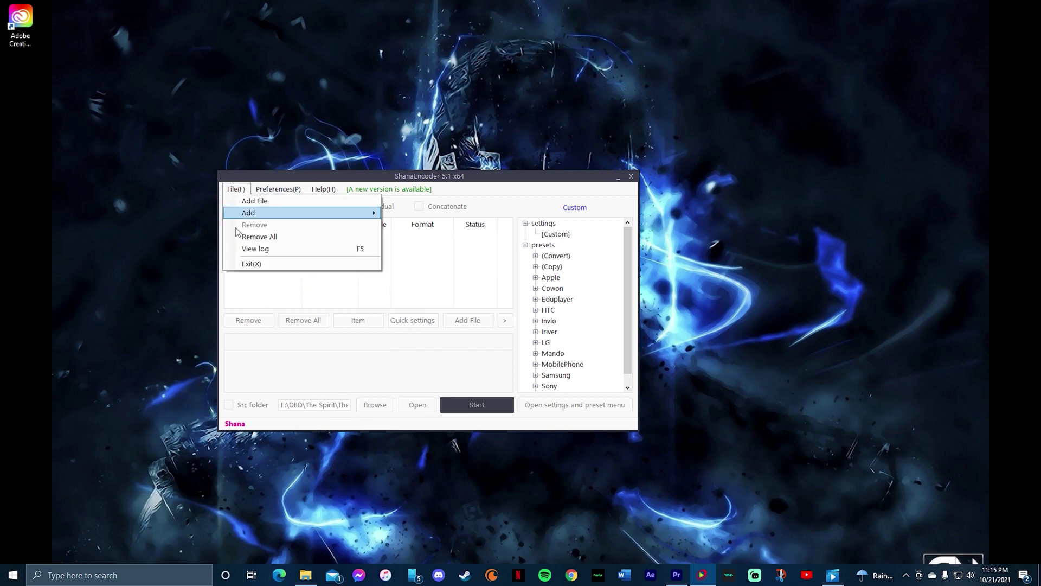
click(446, 363)
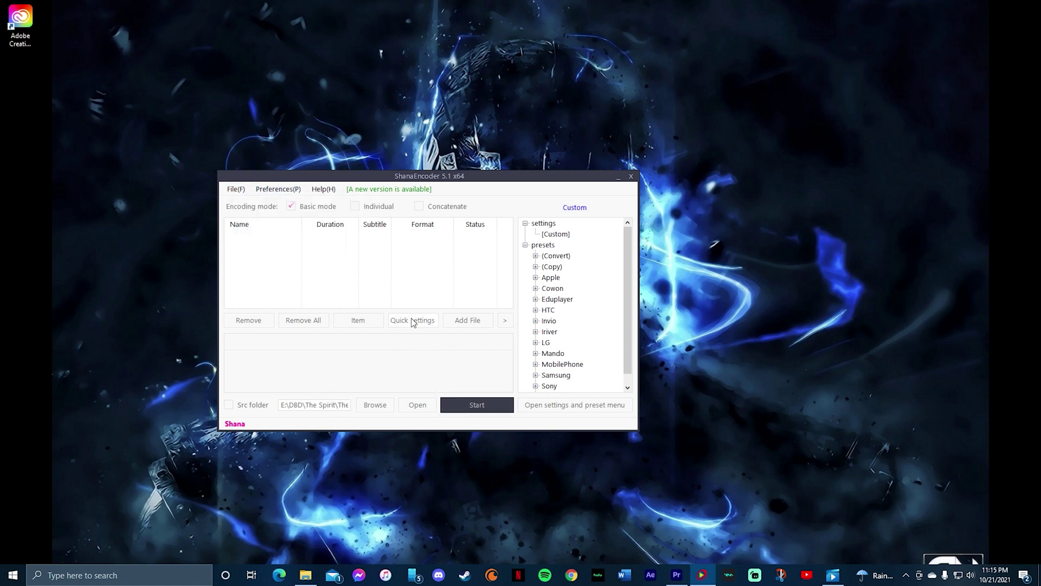
Review the format, codec, frame rate, image size and audio options in ShanaEncoder's quick settings, cancel them and close the program
click(413, 321)
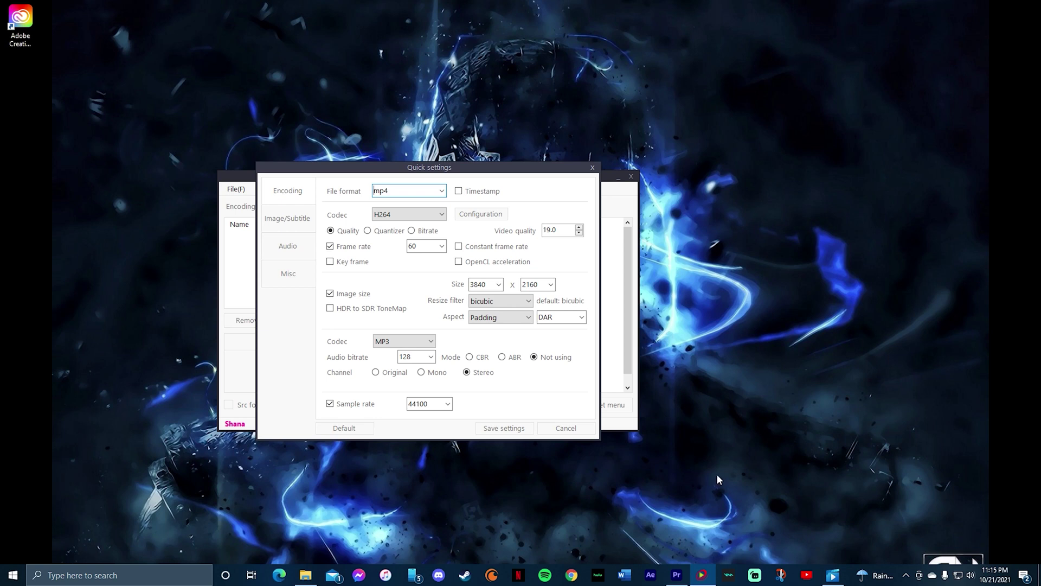
drag(431, 170, 649, 163)
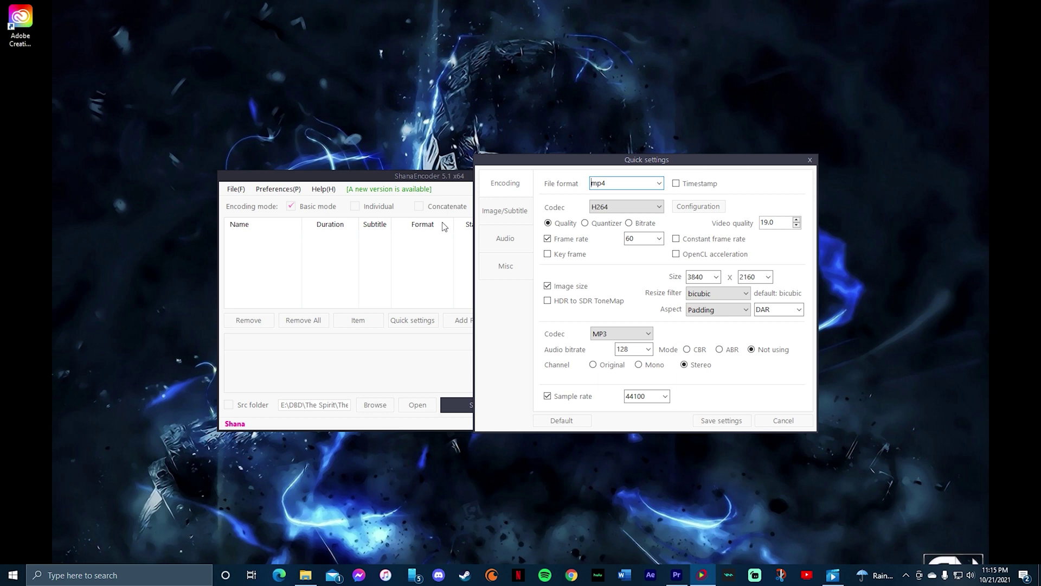
drag(600, 170, 419, 192)
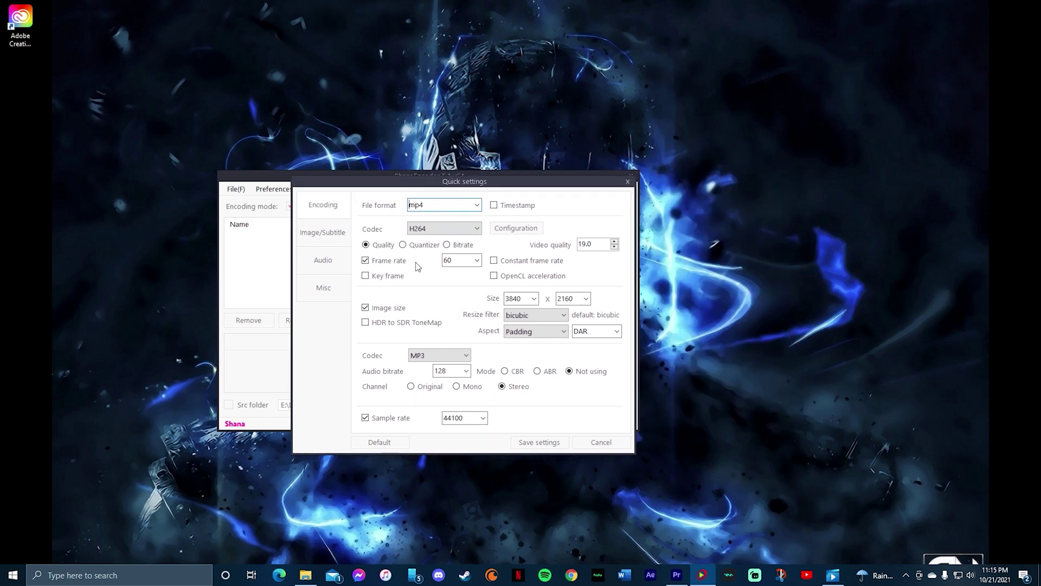
click(594, 442)
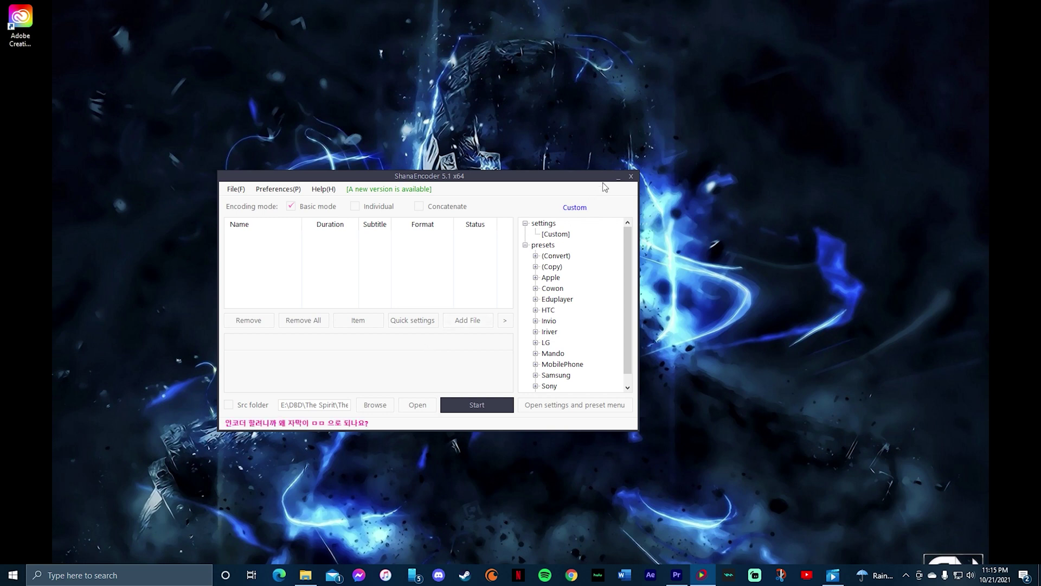
click(630, 176)
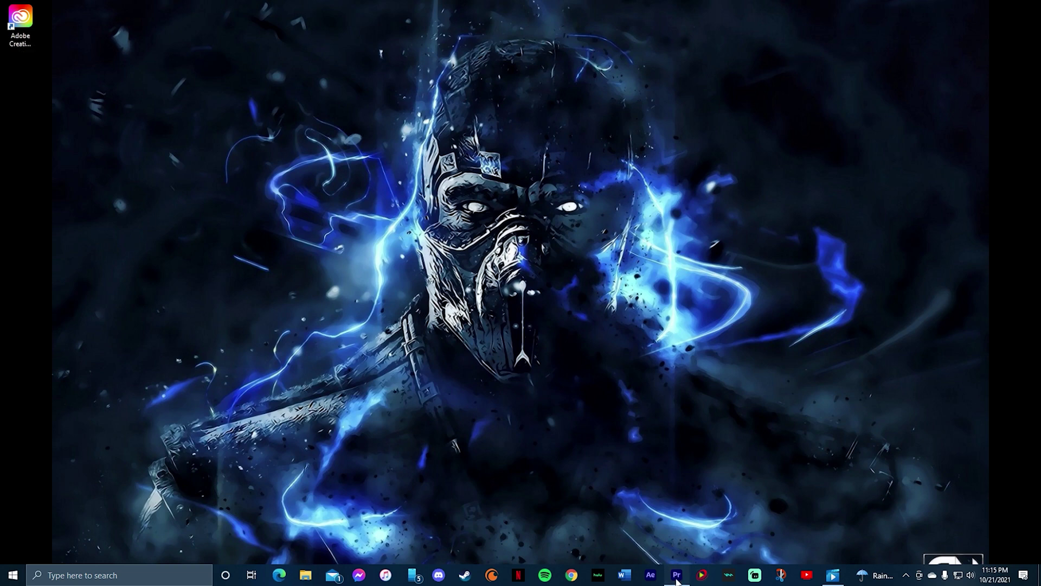
Return to Premiere Pro and delete Rain_16.mp4 from the project
click(677, 576)
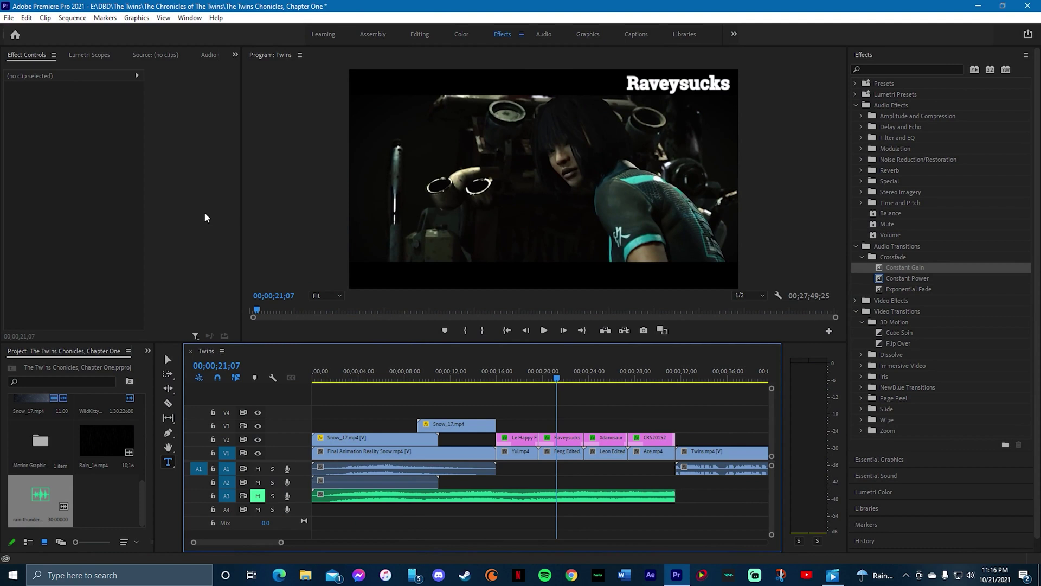
click(90, 455)
key(Delete)
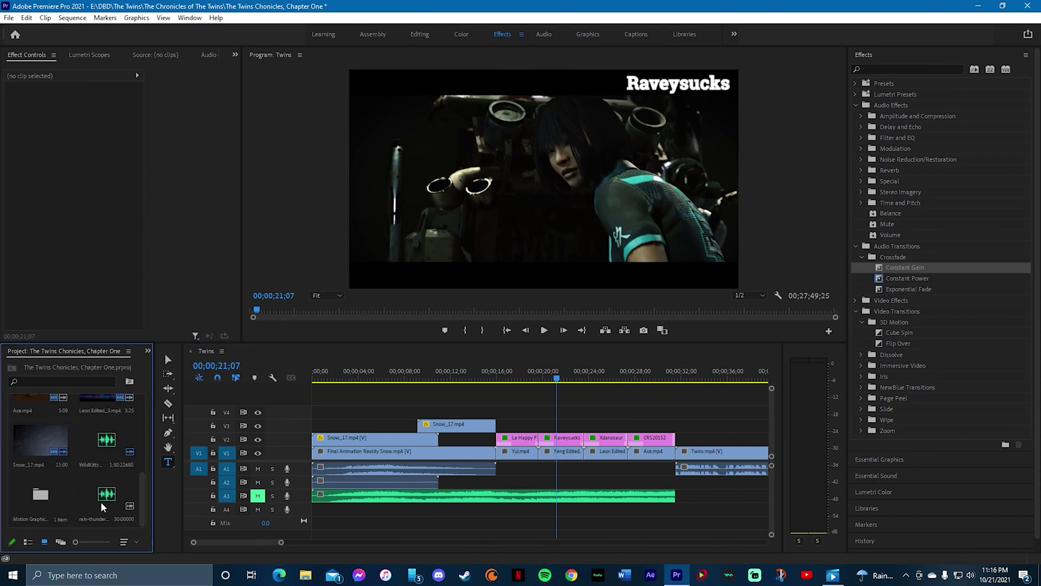